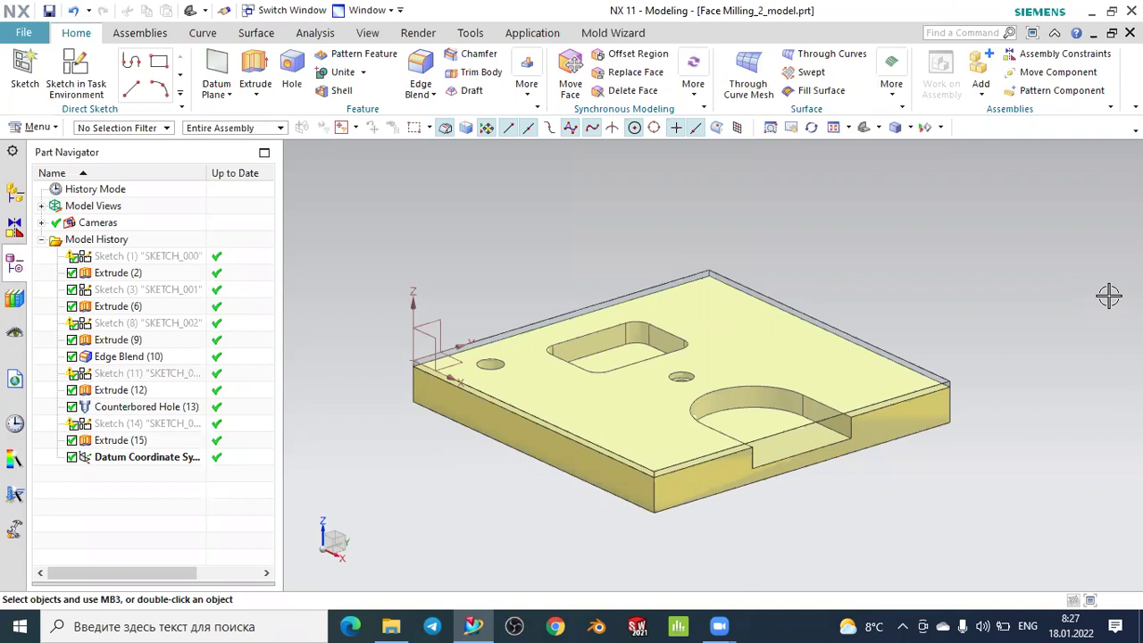
# - Orbit the part and review the Extrude (15) feature's settings
pyautogui.moveTo(1010, 278); pyautogui.dragTo(847, 301, button='middle')
pyautogui.scroll(4, 587, 352)
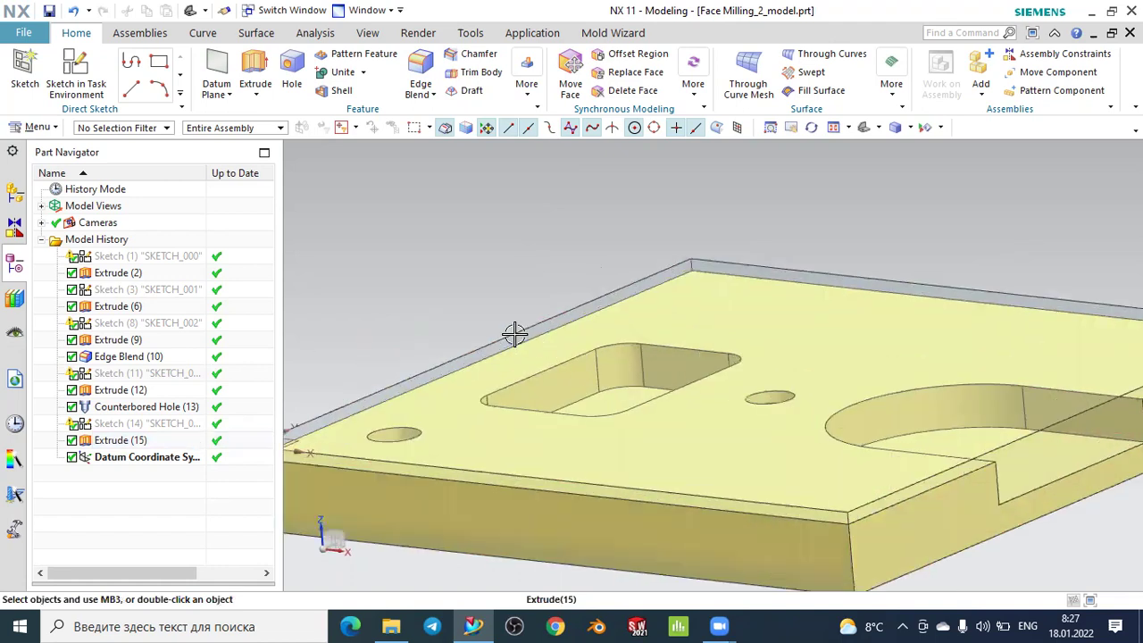
pyautogui.scroll(-4, 515, 331)
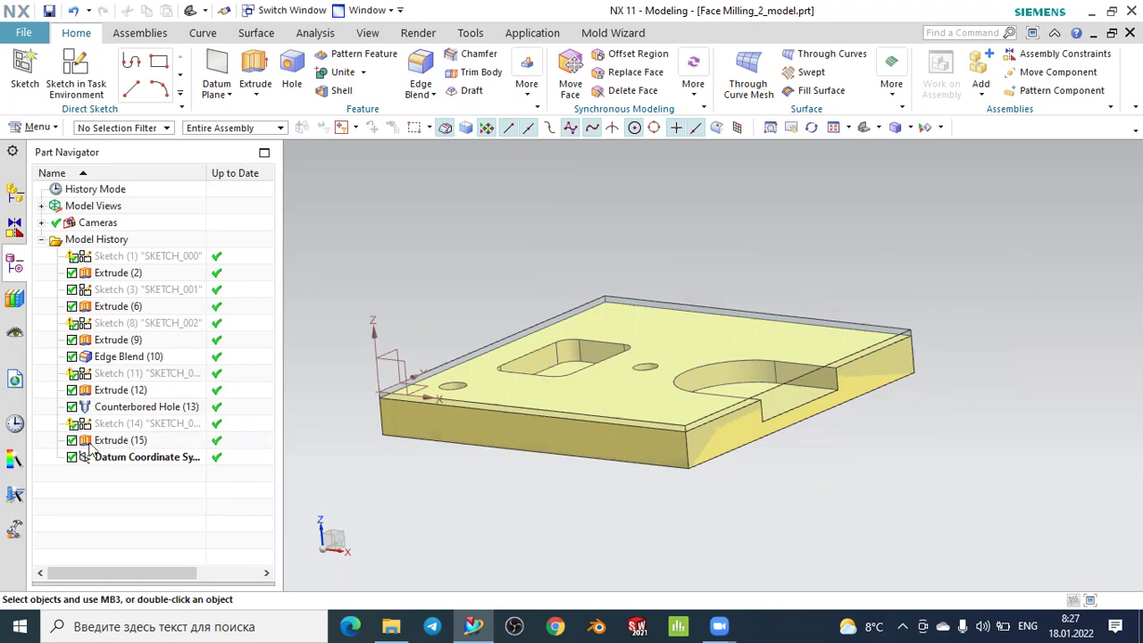
pyautogui.click(106, 446)
pyautogui.doubleClick(104, 446)
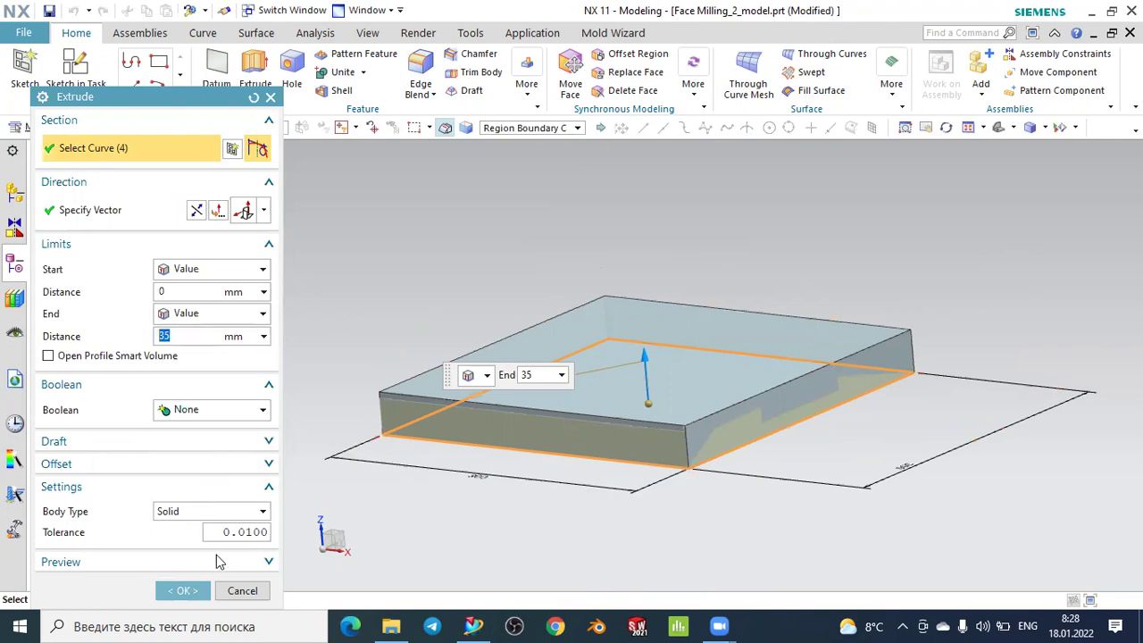
pyautogui.click(182, 590)
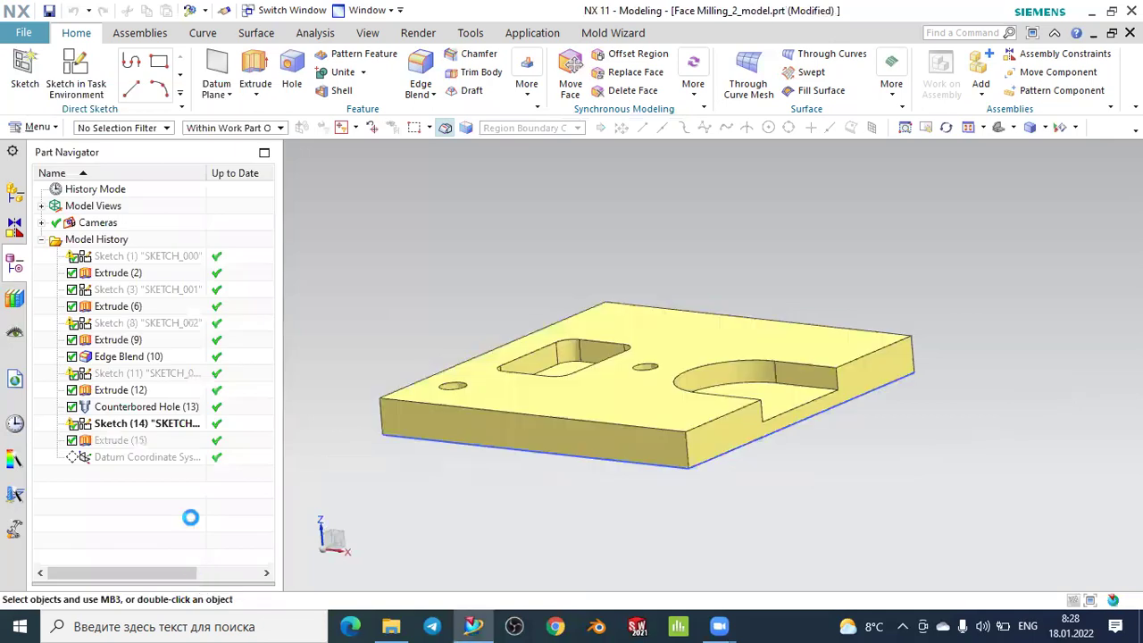
# - Highlight Extrude (12), (6) and (2), and review the base block's extrusion depth
pyautogui.click(116, 390)
pyautogui.click(127, 307)
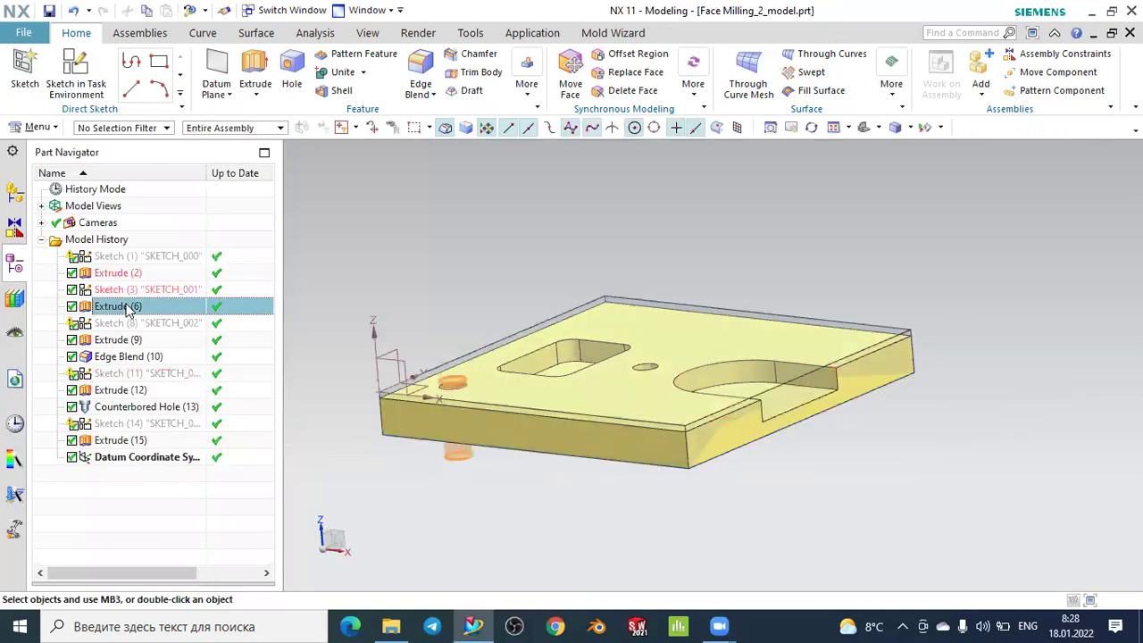
pyautogui.click(114, 277)
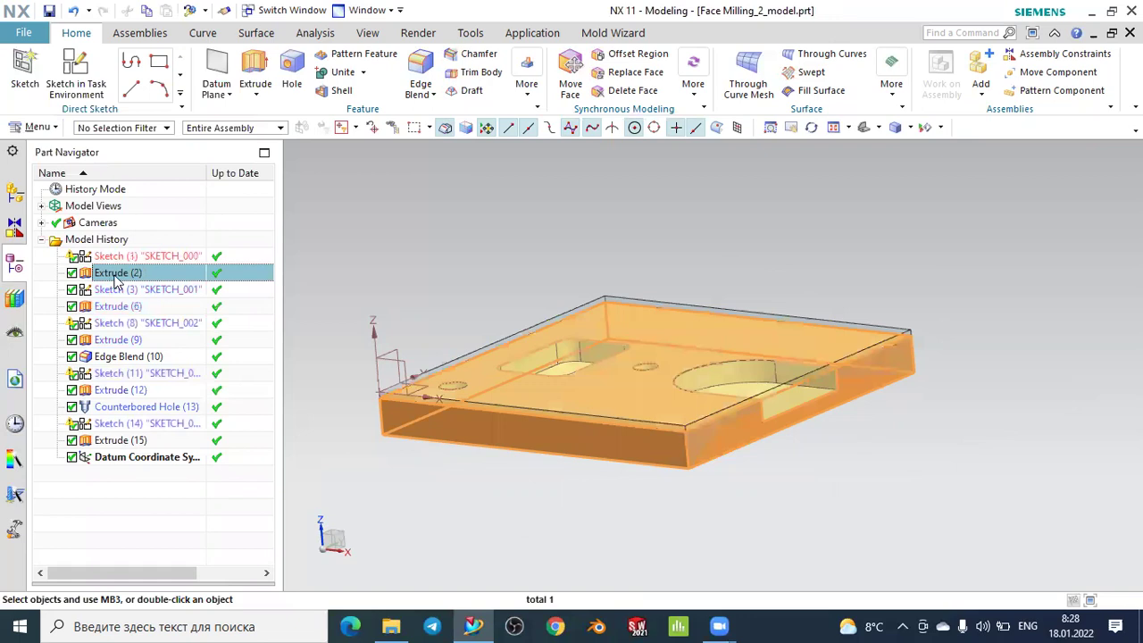
pyautogui.doubleClick(108, 274)
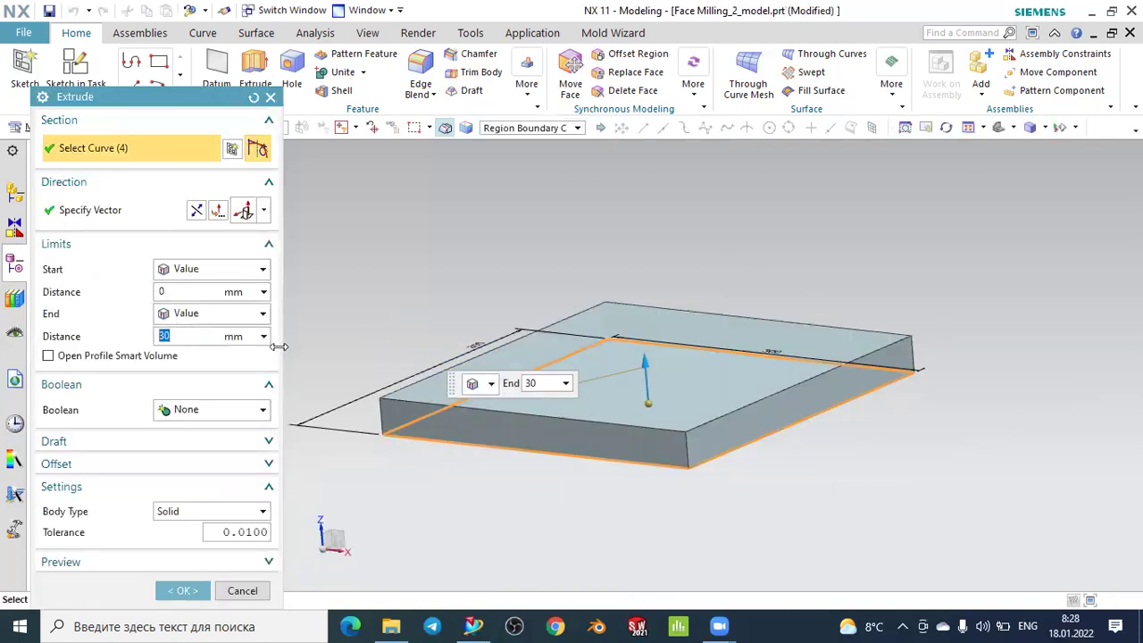
pyautogui.click(182, 590)
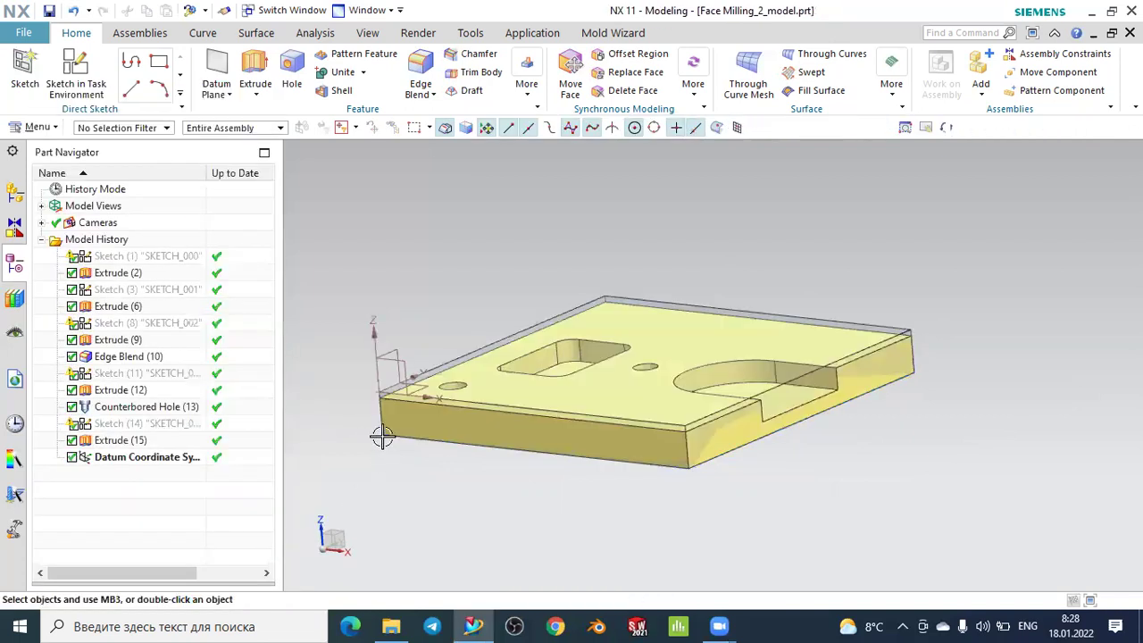
pyautogui.scroll(3, 375, 400)
pyautogui.scroll(2, 370, 403)
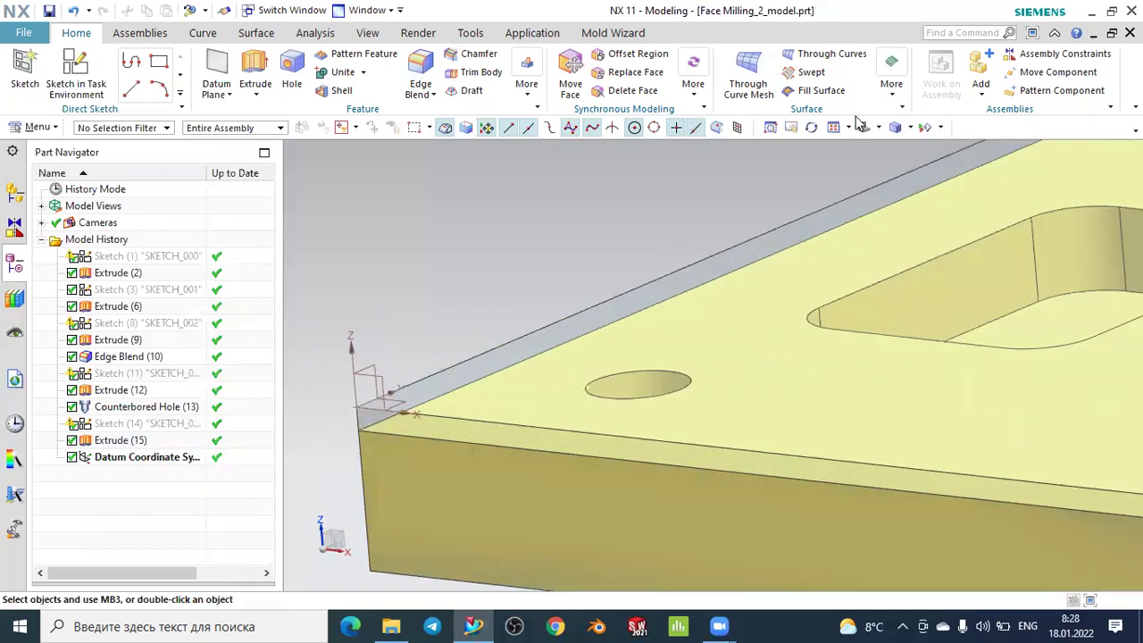
# - Inspect the part from the front view, then return to the trimetric view
pyautogui.click(878, 128)
pyautogui.click(895, 177)
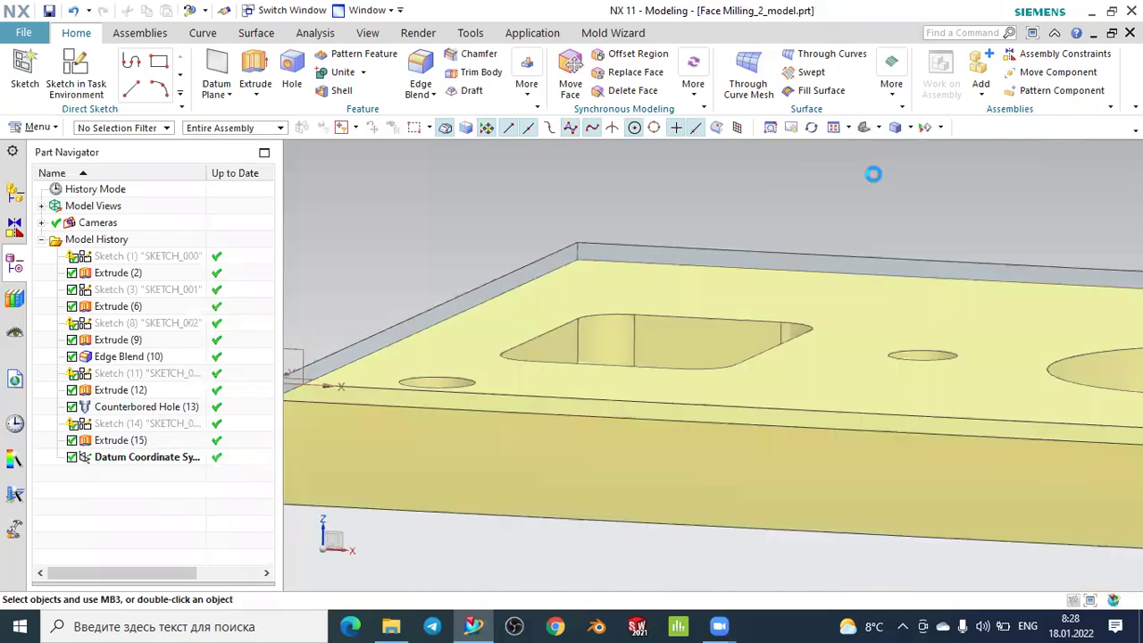
pyautogui.scroll(4, 473, 330)
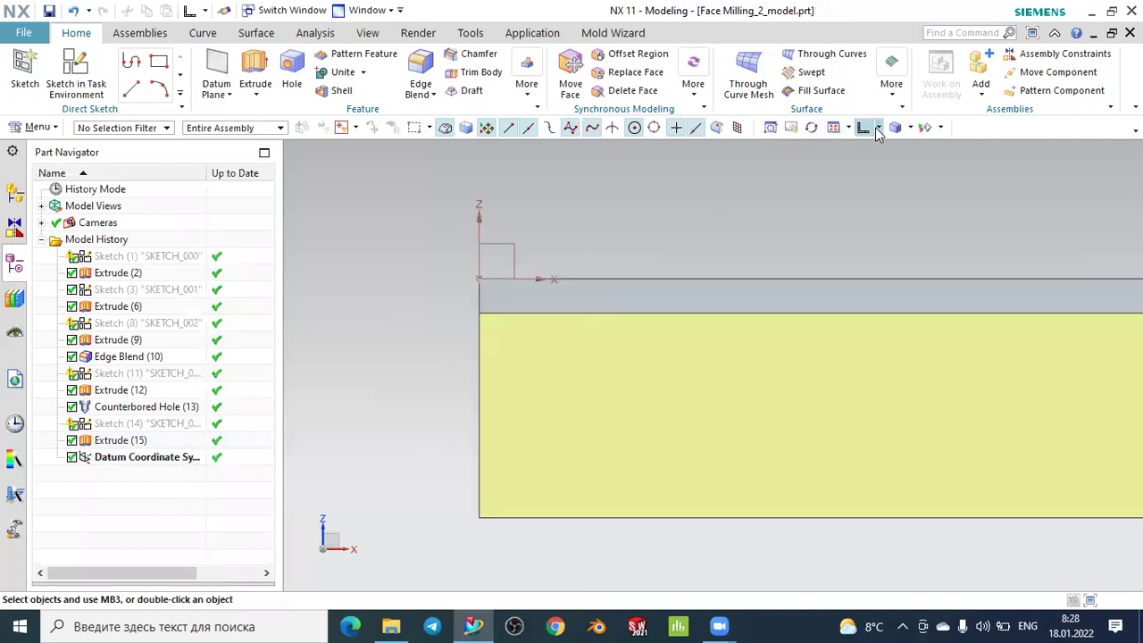
pyautogui.click(877, 131)
pyautogui.click(869, 152)
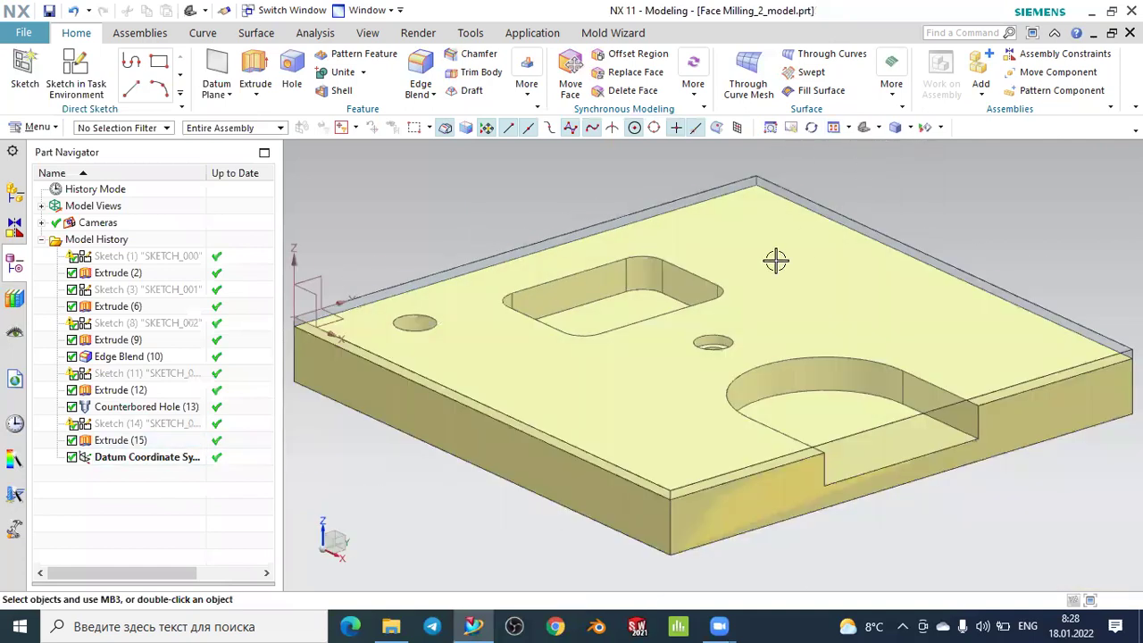
pyautogui.scroll(-2, 482, 225)
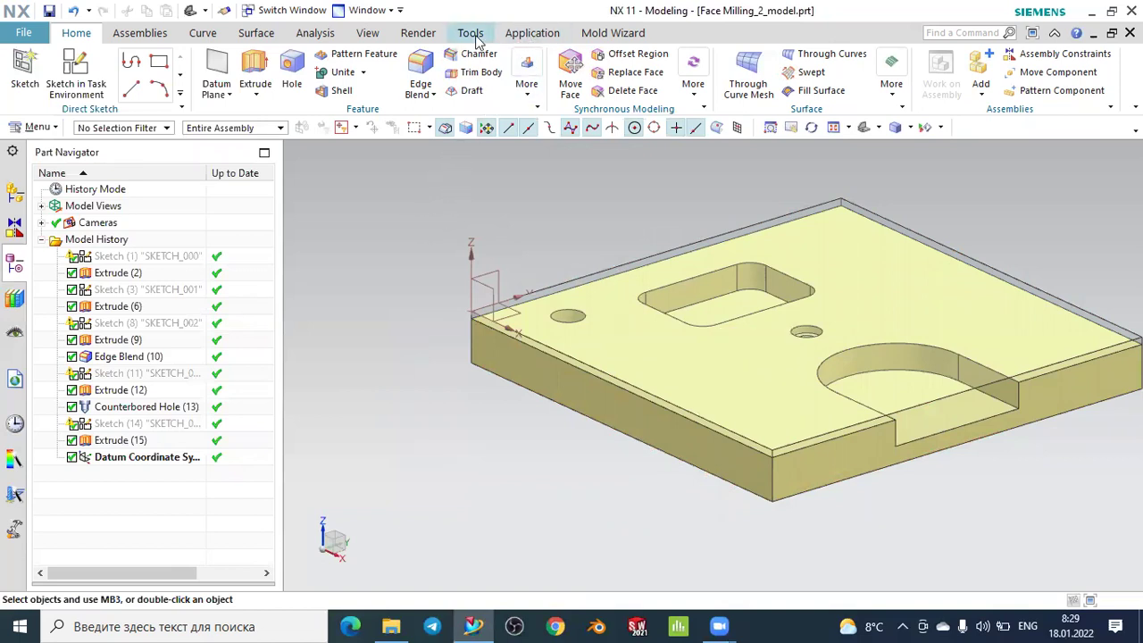
# - Switch to the Manufacturing application, show the Geometry View and select MCS_MILL
pyautogui.click(531, 36)
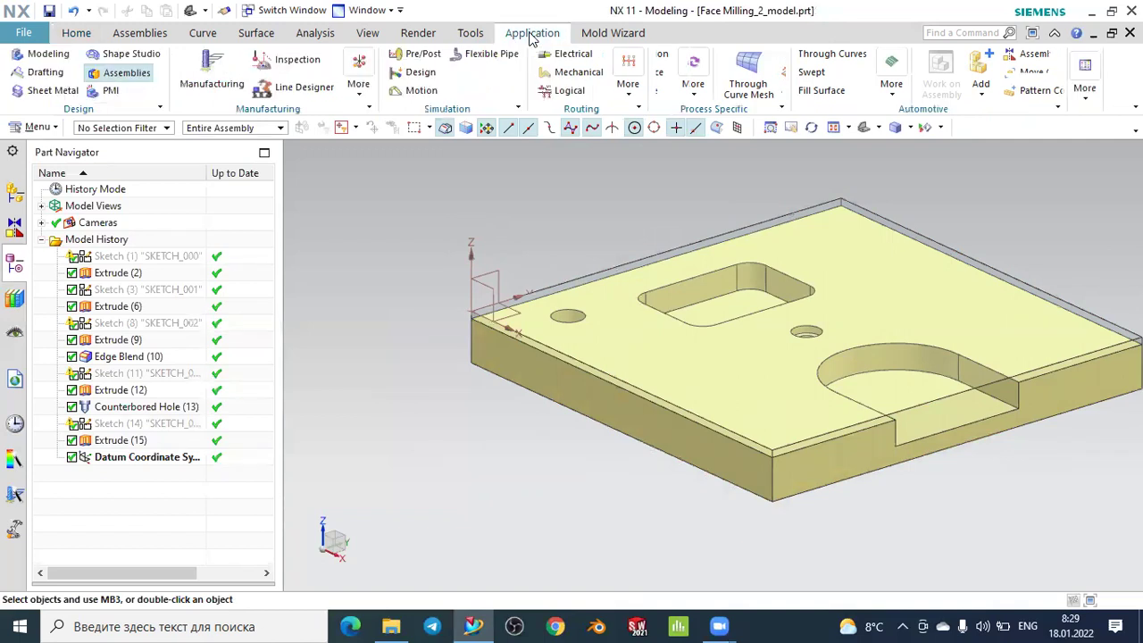
pyautogui.click(214, 67)
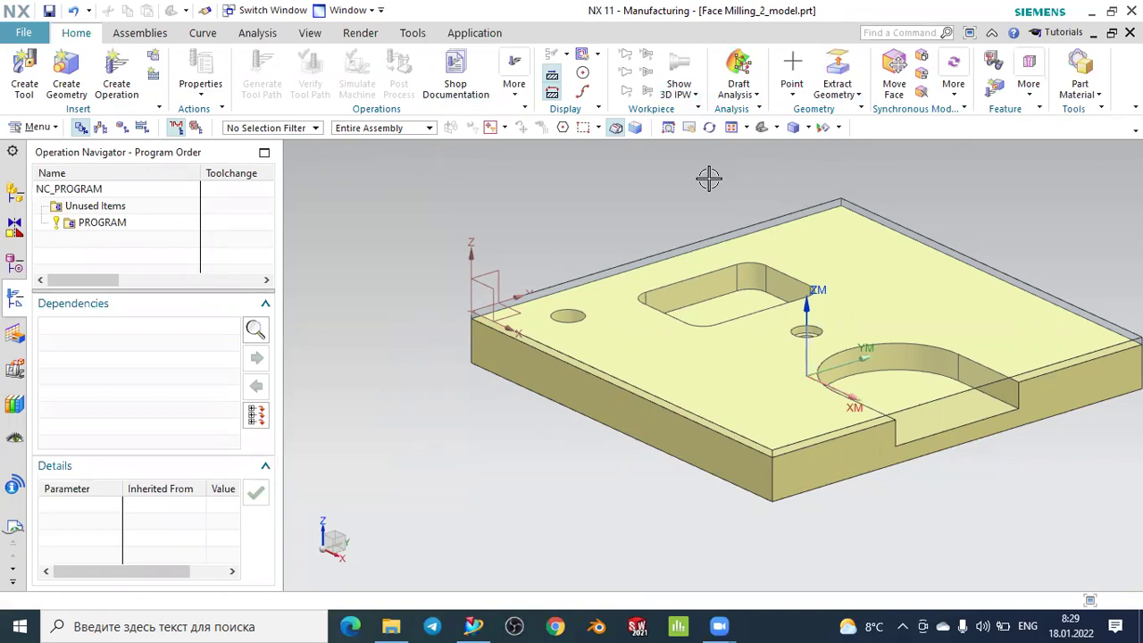
pyautogui.scroll(2, 617, 230)
pyautogui.scroll(1, 528, 324)
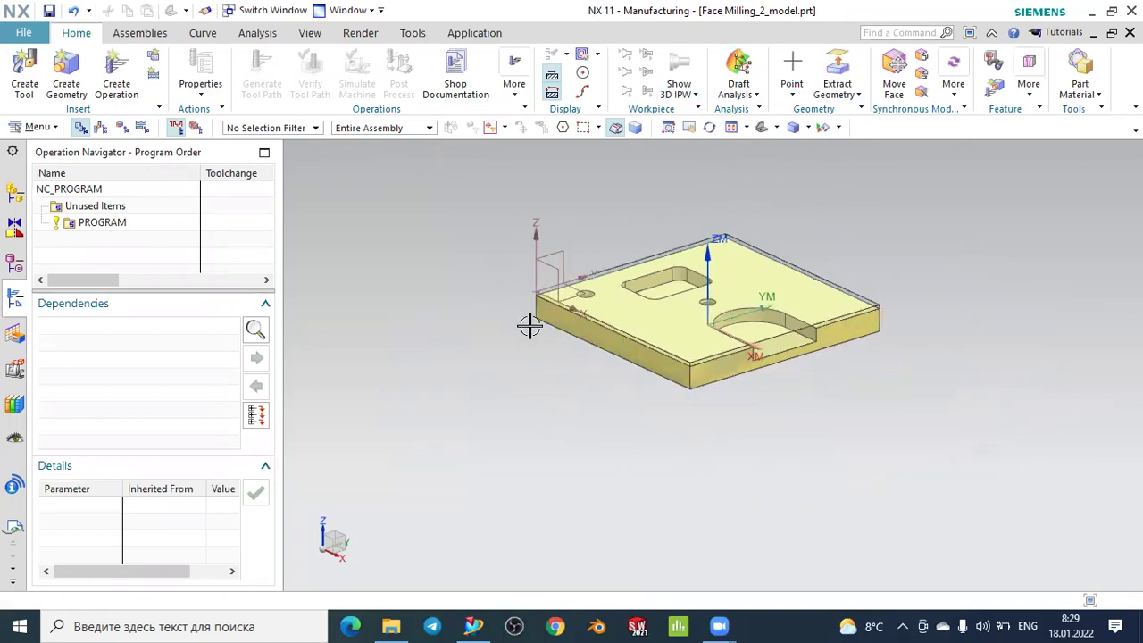
pyautogui.scroll(1, 528, 324)
pyautogui.scroll(-1, 714, 228)
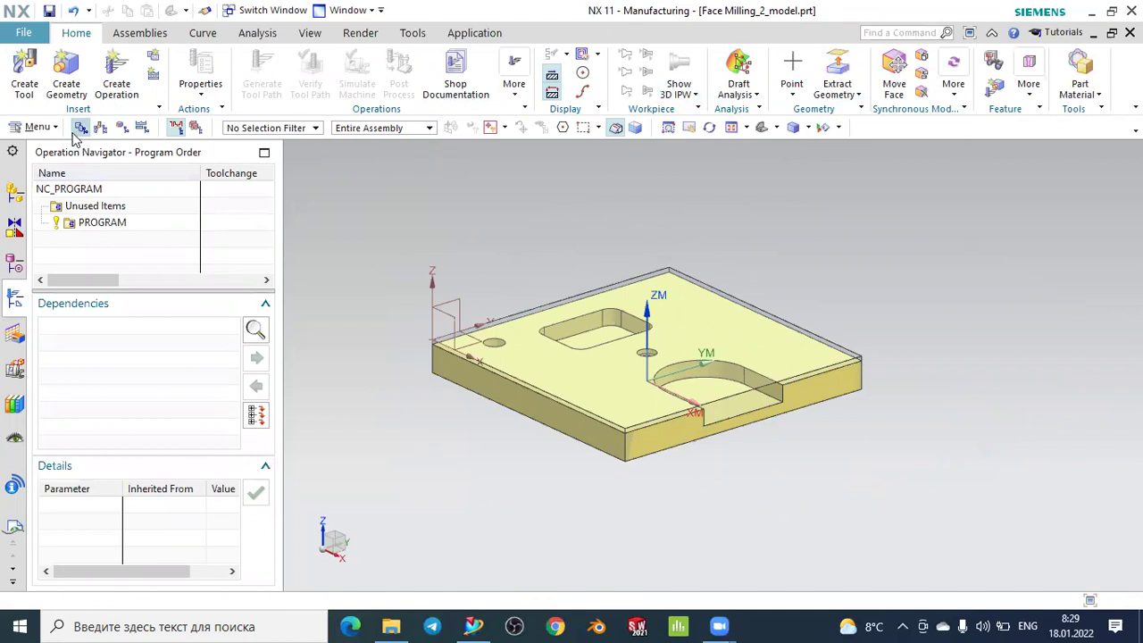
pyautogui.click(123, 129)
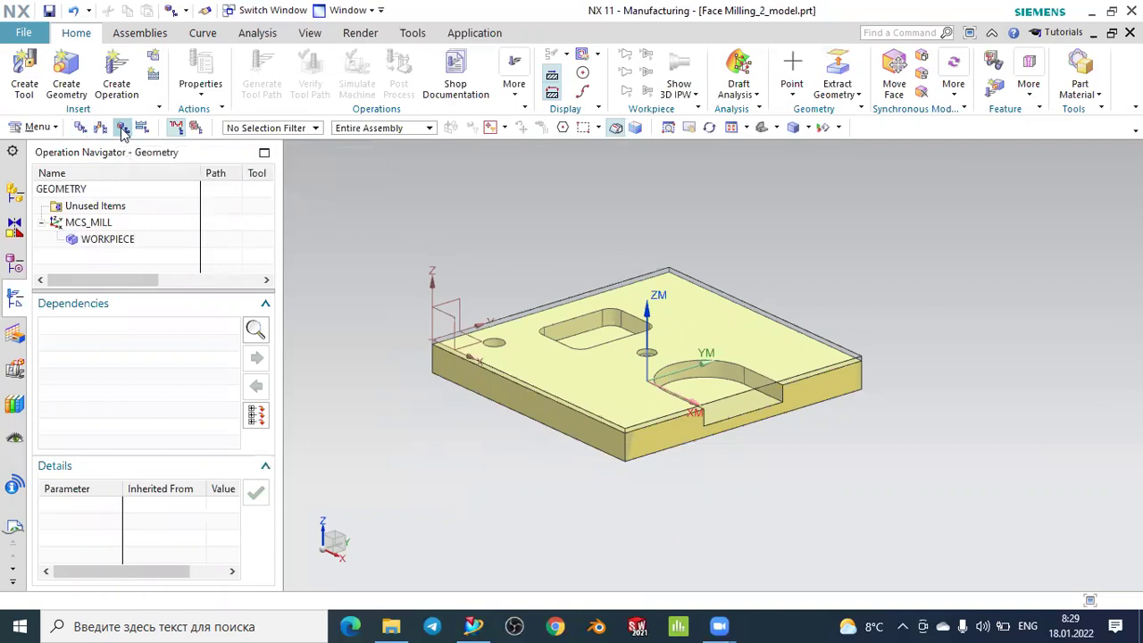
pyautogui.click(87, 228)
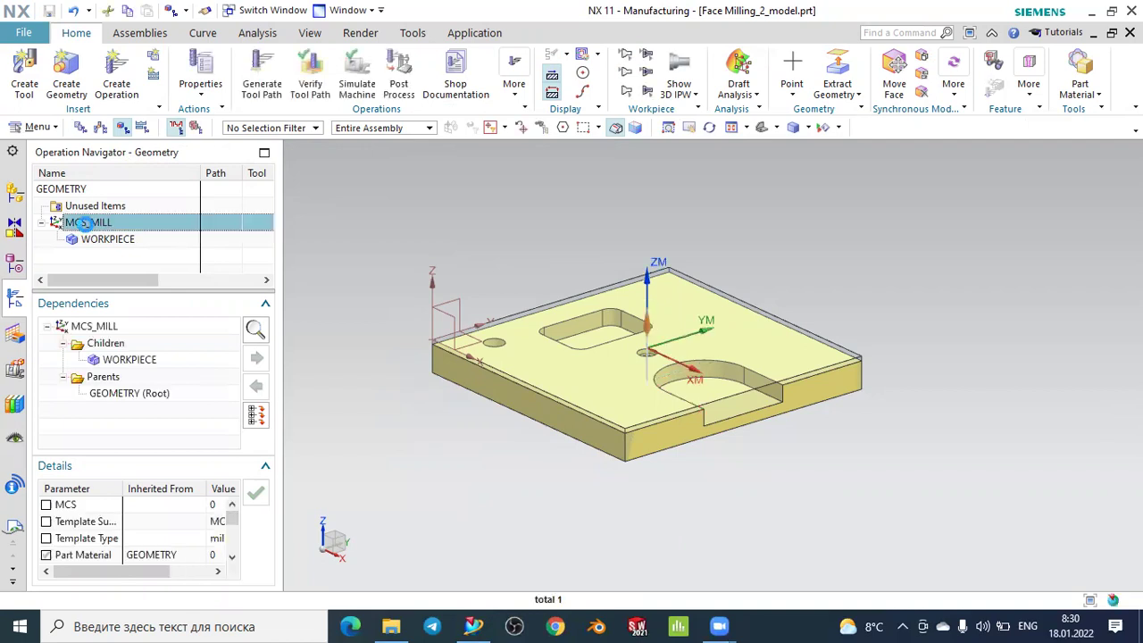
# - Edit MCS_MILL and snap its origin to the counterbored hole centre, after trying the corner points
pyautogui.doubleClick(81, 224)
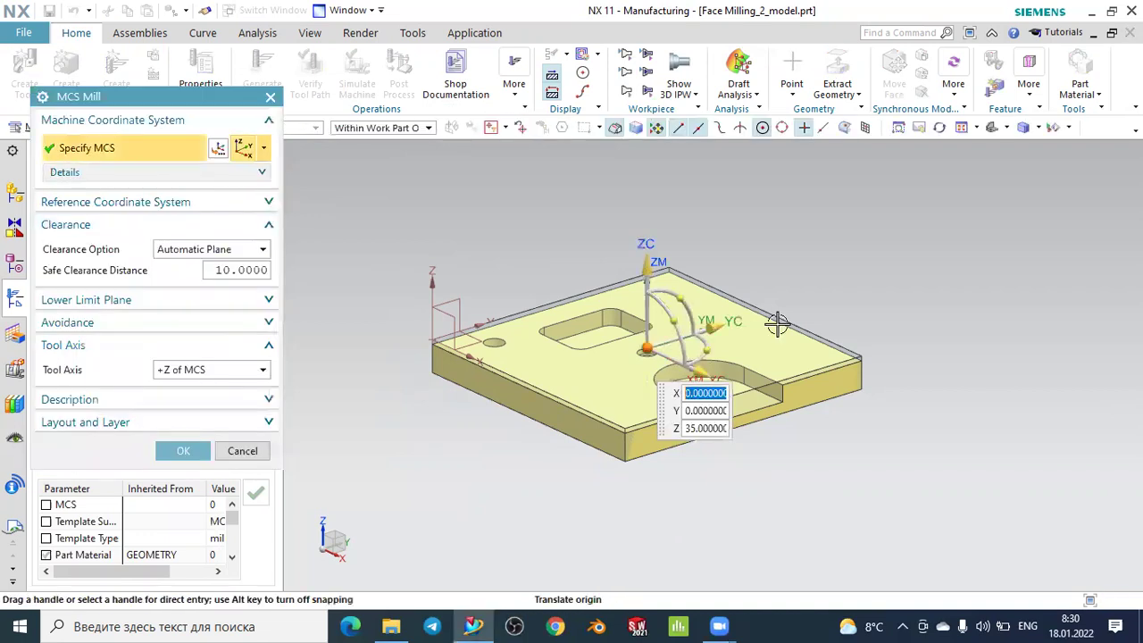
pyautogui.moveTo(848, 268); pyautogui.dragTo(884, 272, button='middle')
pyautogui.scroll(3, 625, 362)
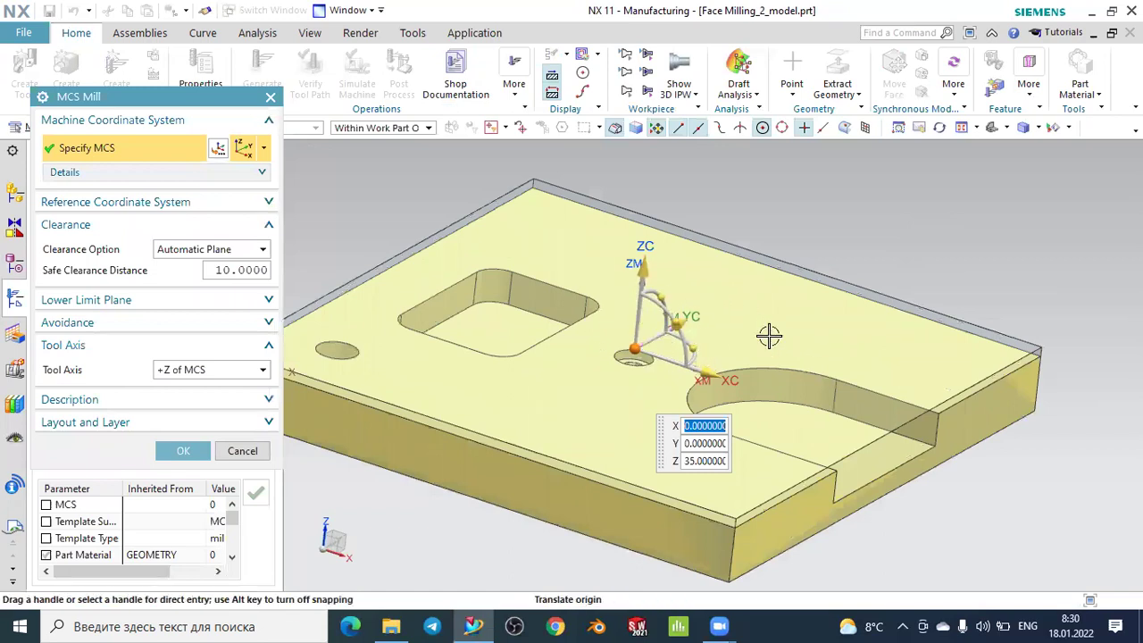
pyautogui.scroll(-2, 761, 332)
pyautogui.moveTo(891, 260); pyautogui.dragTo(857, 268, button='middle')
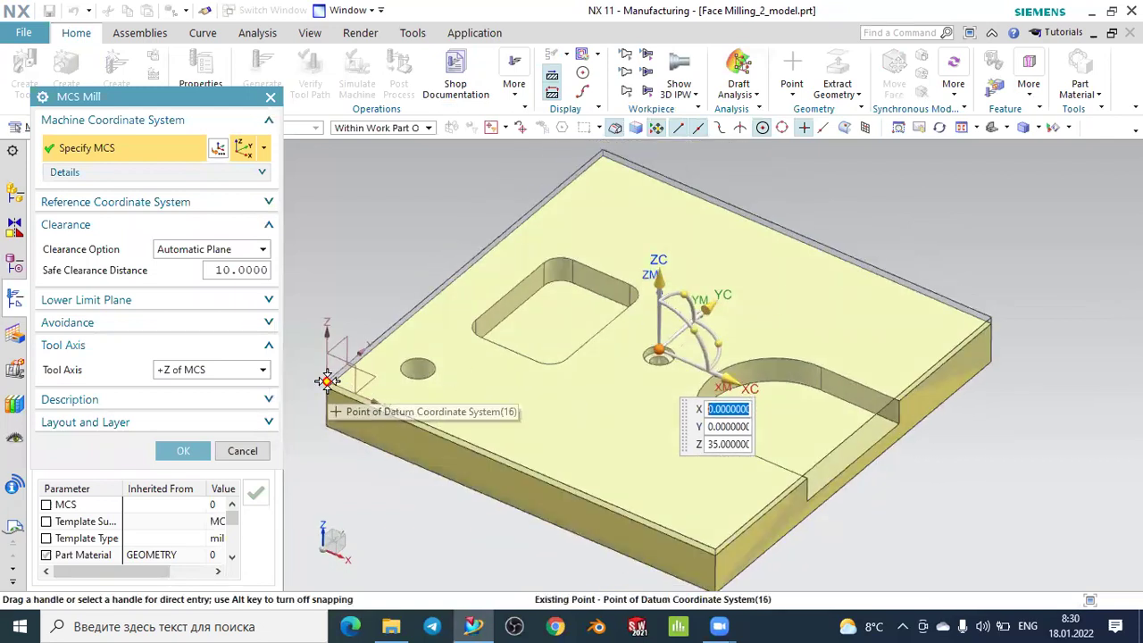
pyautogui.click(327, 381)
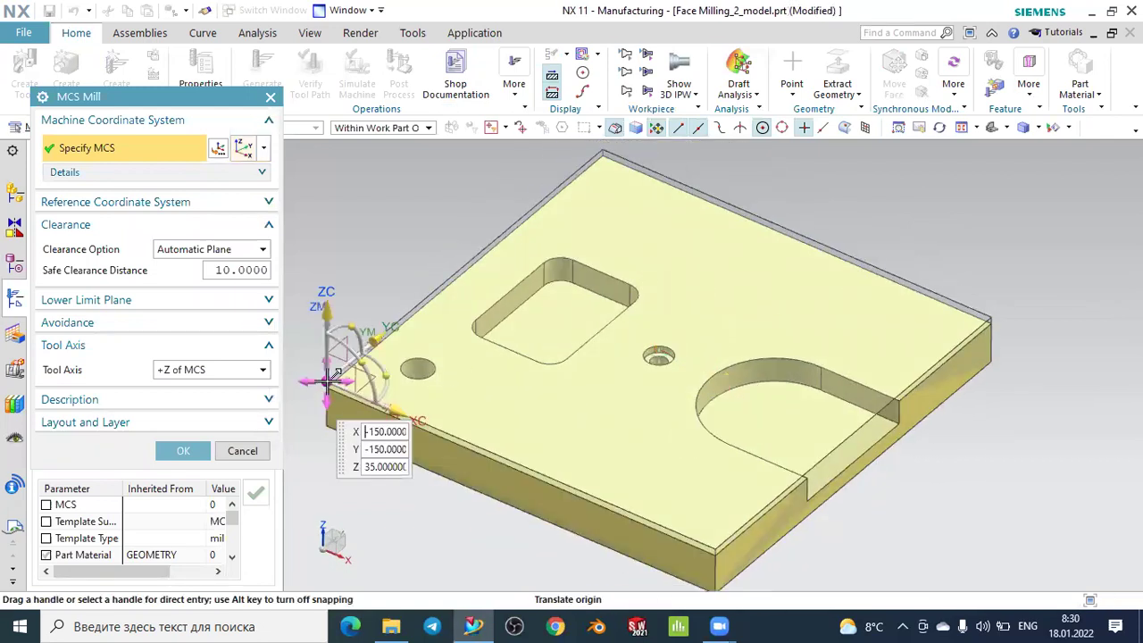
pyautogui.click(716, 551)
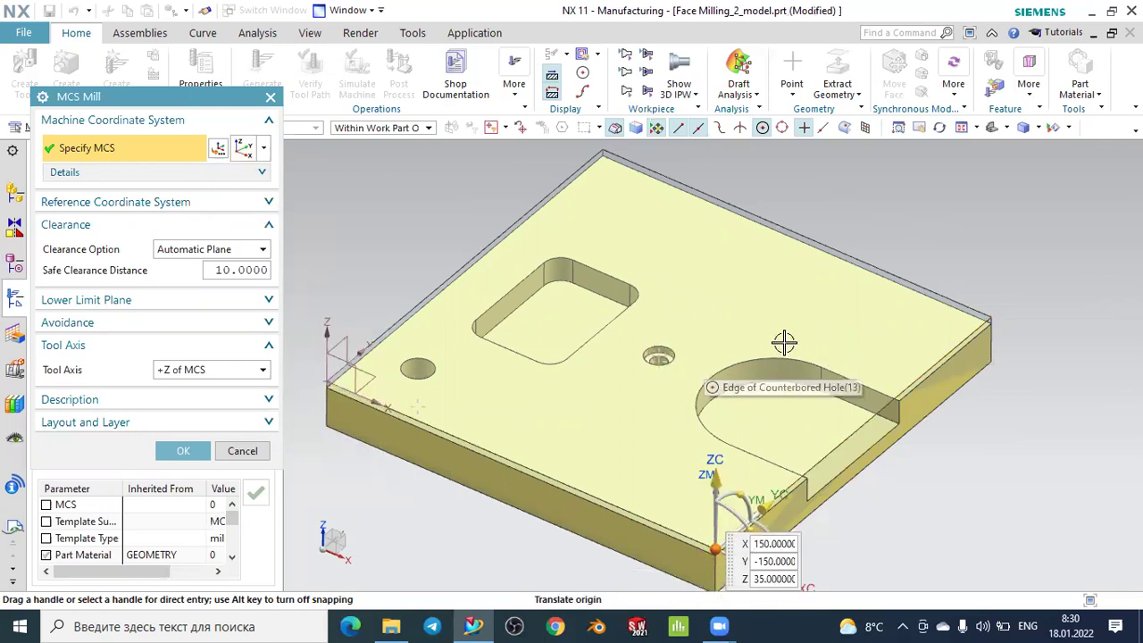
pyautogui.click(657, 353)
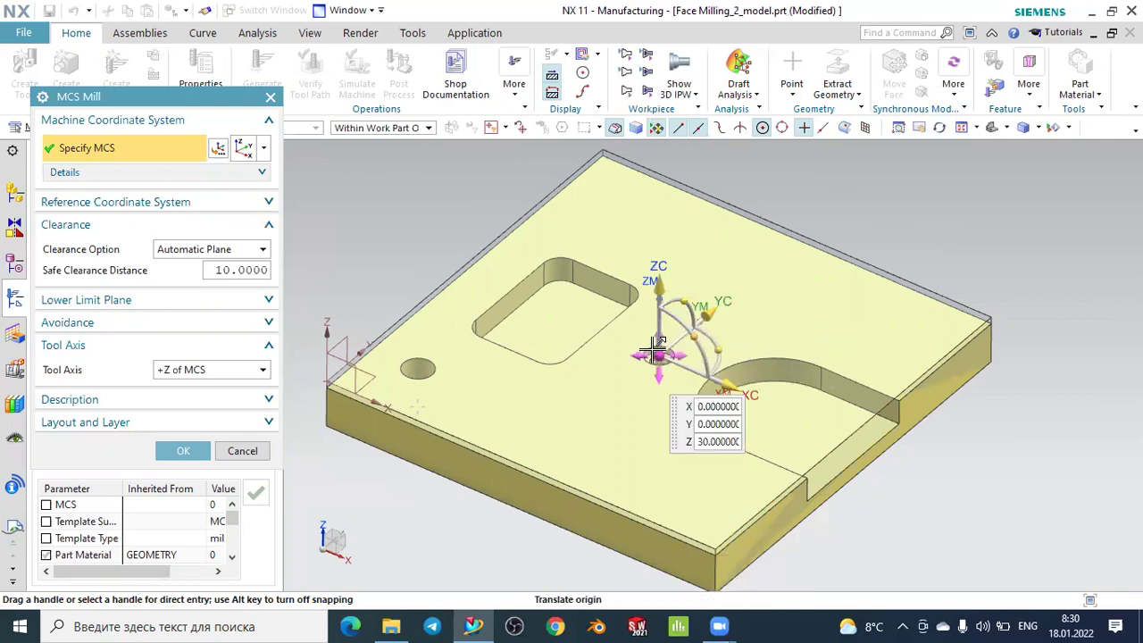
pyautogui.click(179, 451)
pyautogui.scroll(-3, 740, 335)
pyautogui.click(474, 327)
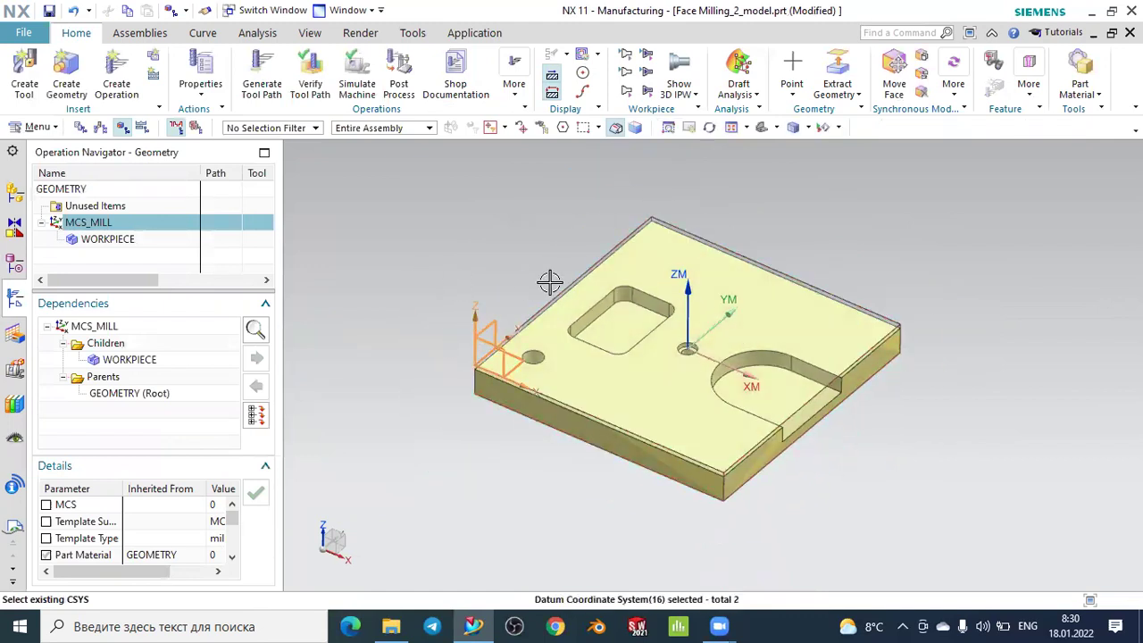
pyautogui.press('Escape')
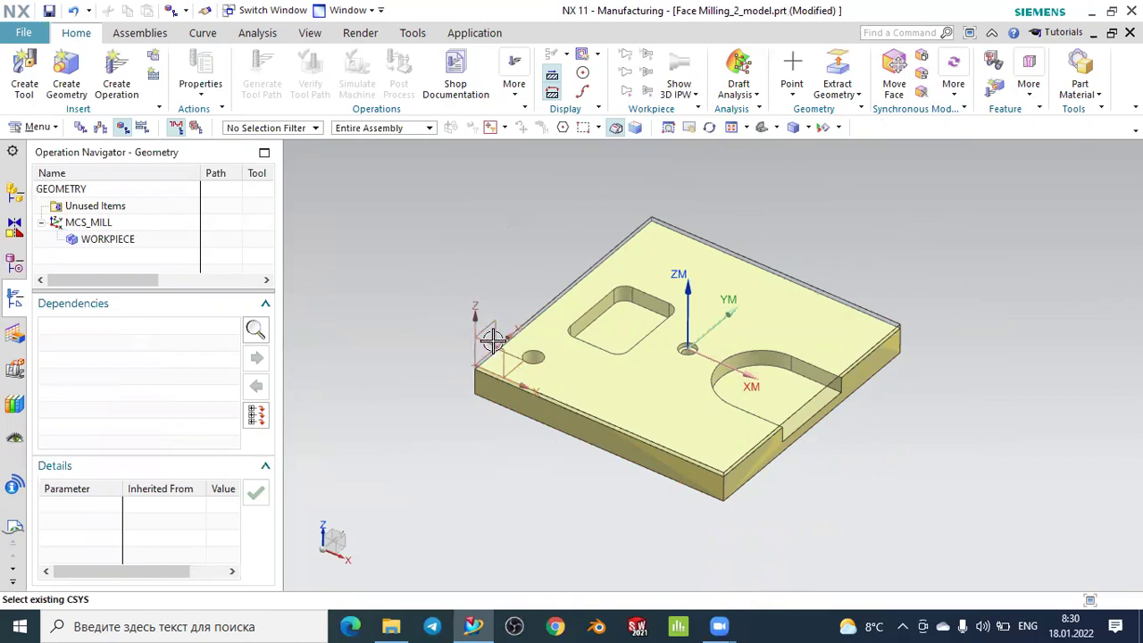
# - View the part from the front to check the MCS origin height, then select MCS_MILL
pyautogui.moveTo(578, 393); pyautogui.dragTo(911, 194, button='middle')
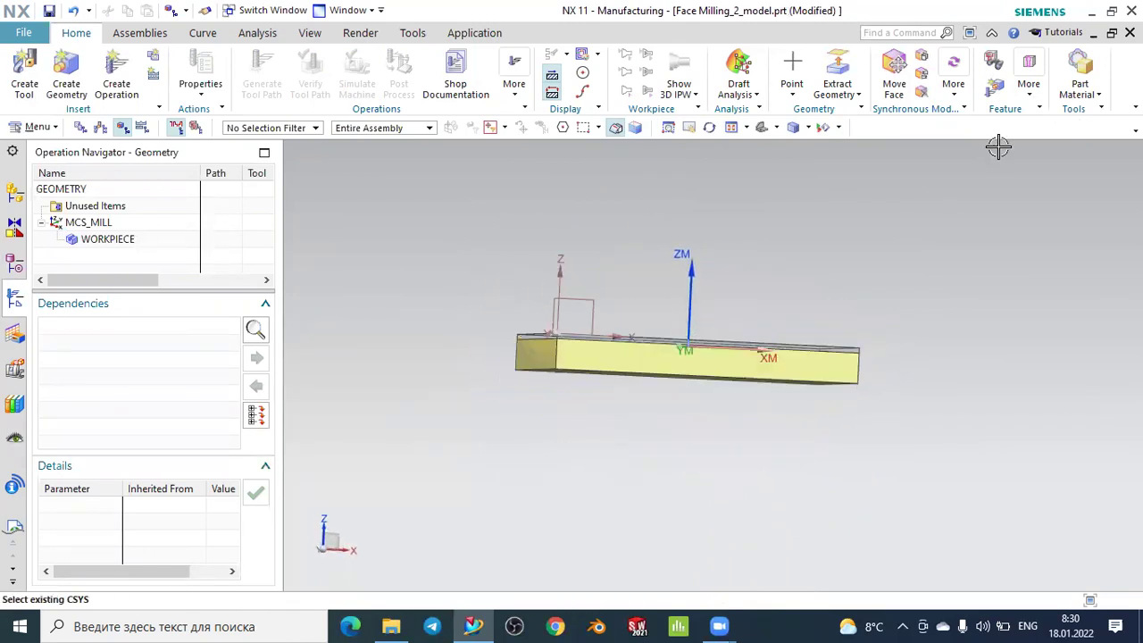
pyautogui.click(777, 134)
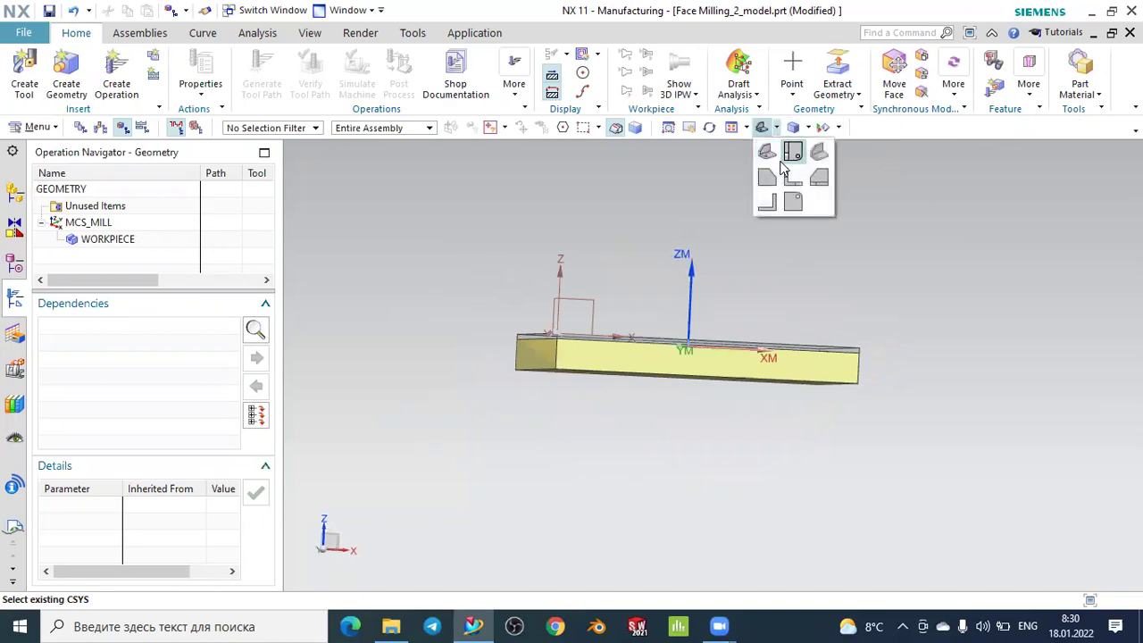
pyautogui.click(790, 178)
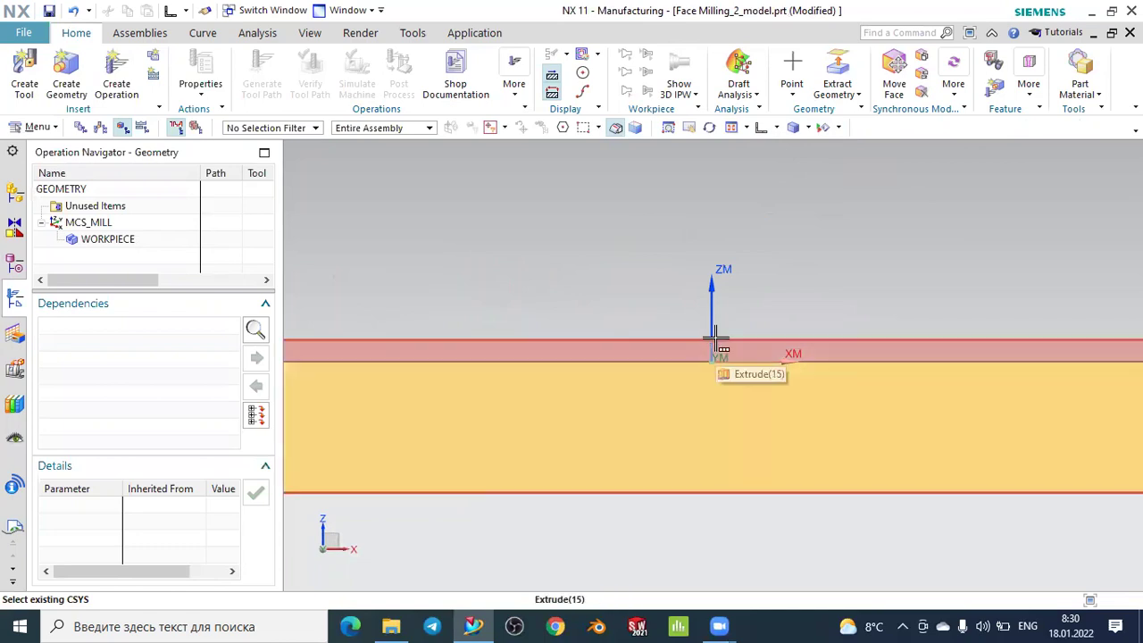
pyautogui.click(86, 223)
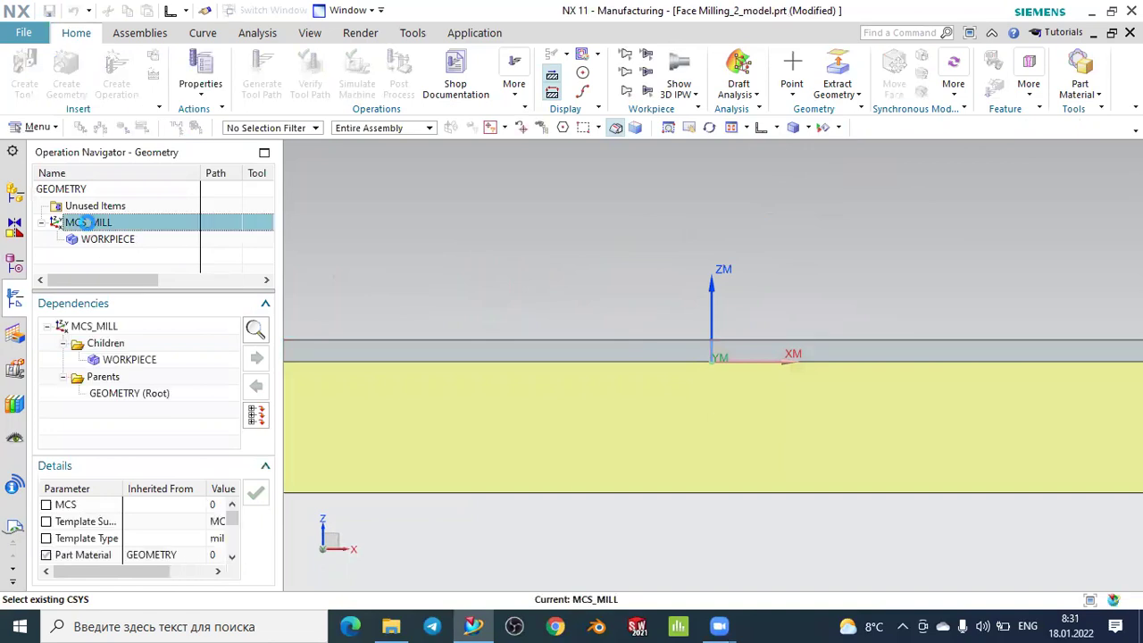
# - Offset the MCS_MILL origin by 5 along ZC, then select the WORKPIECE group
pyautogui.doubleClick(81, 222)
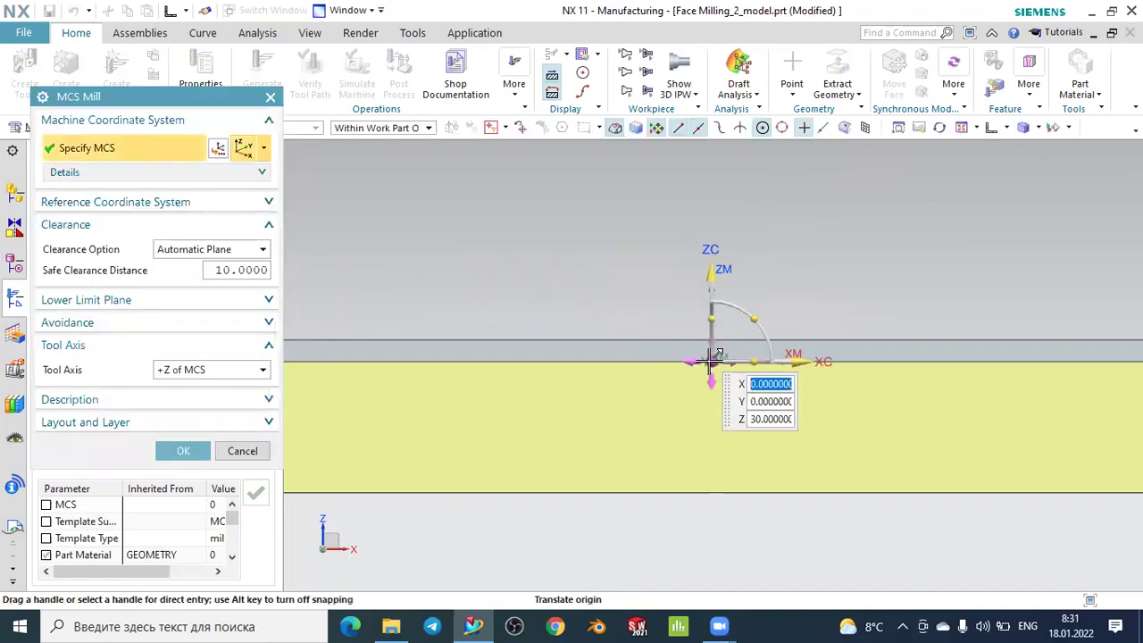
pyautogui.click(712, 270)
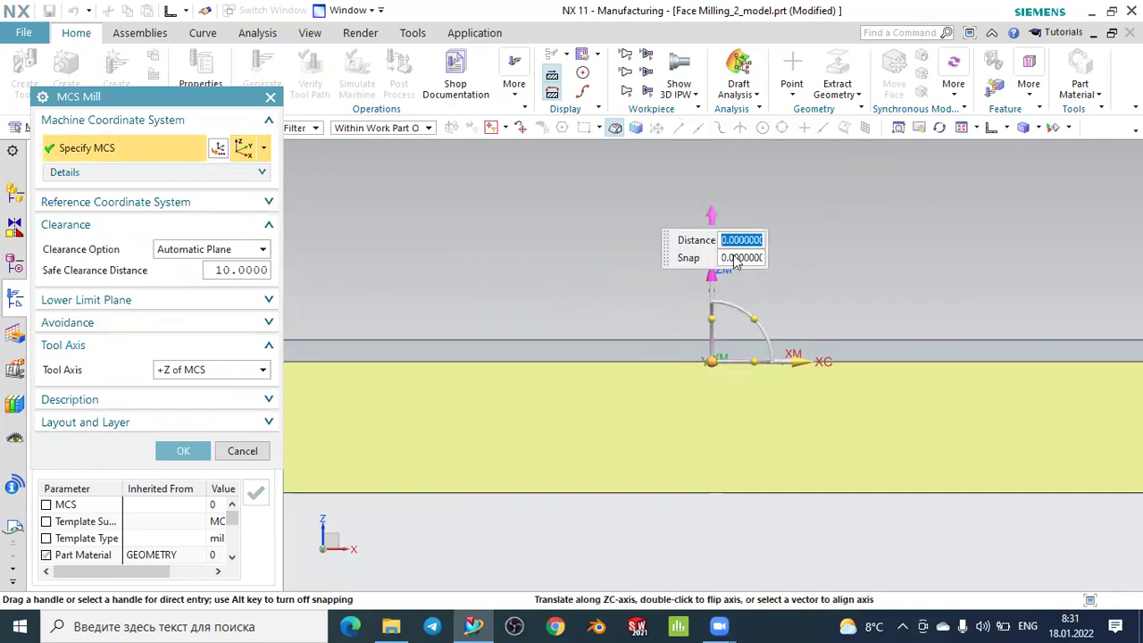
pyautogui.write('5')
pyautogui.press('Return')
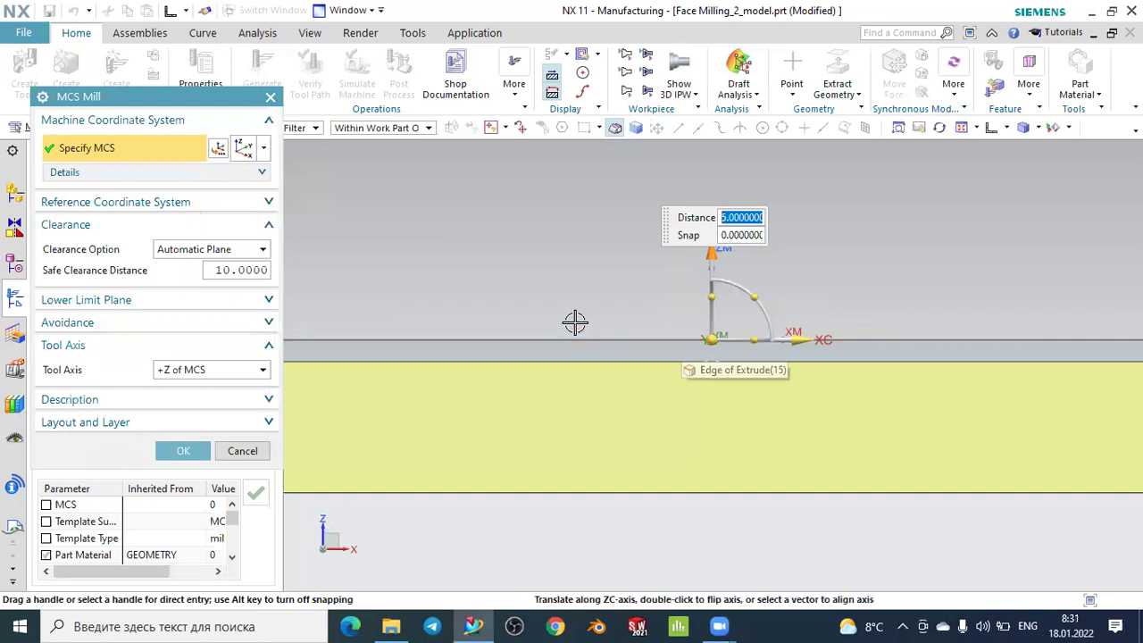
pyautogui.click(183, 450)
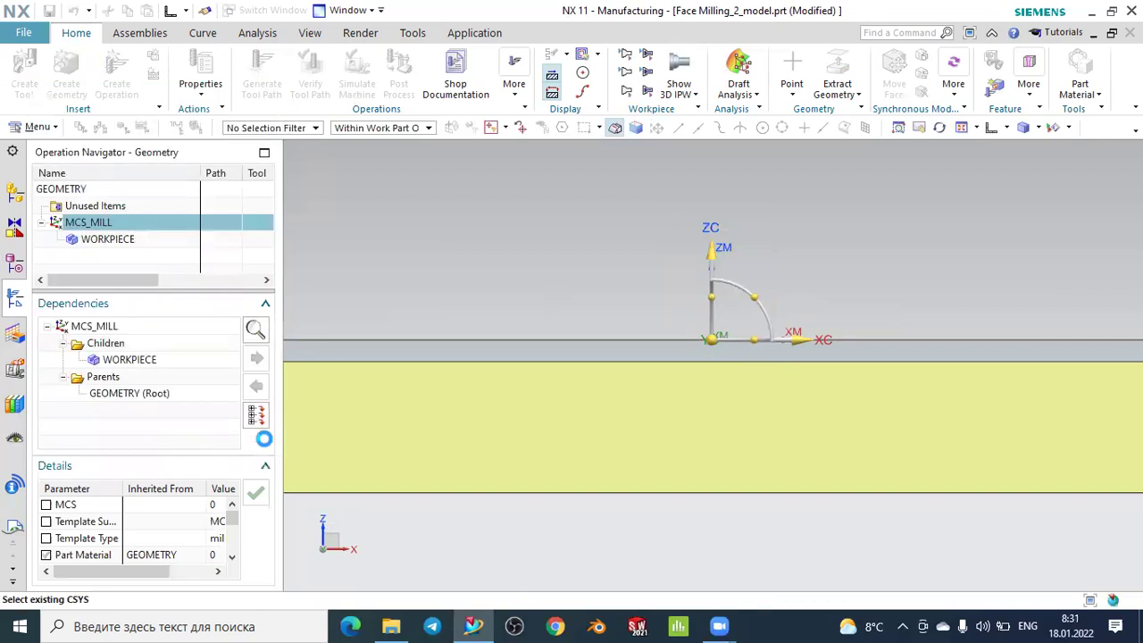
pyautogui.moveTo(719, 263); pyautogui.dragTo(665, 305, button='middle')
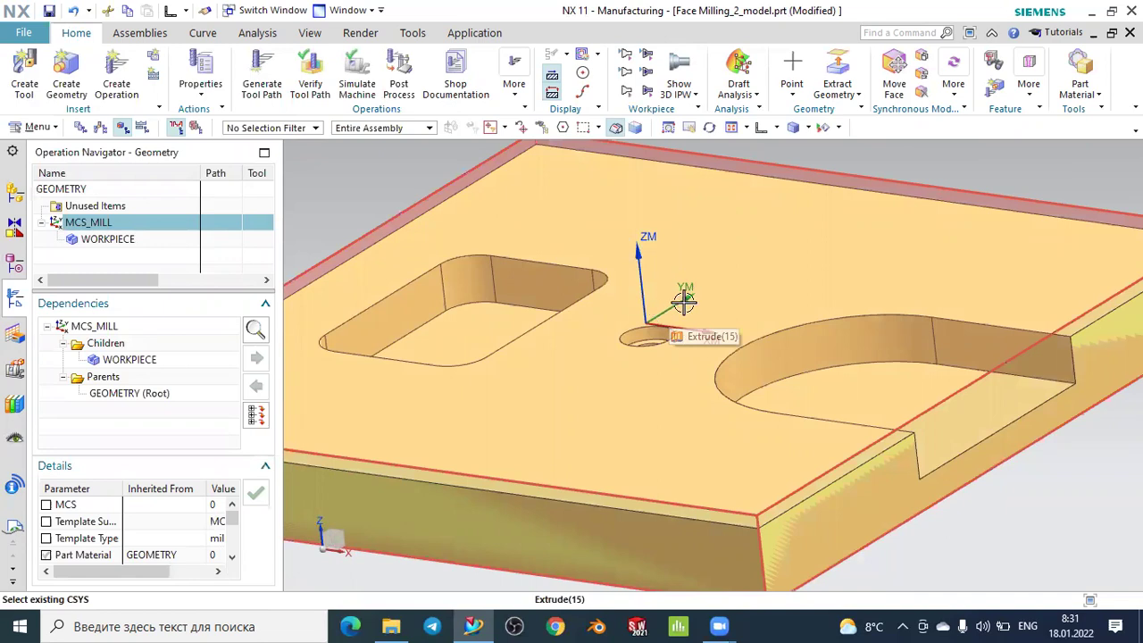
pyautogui.scroll(-2, 740, 265)
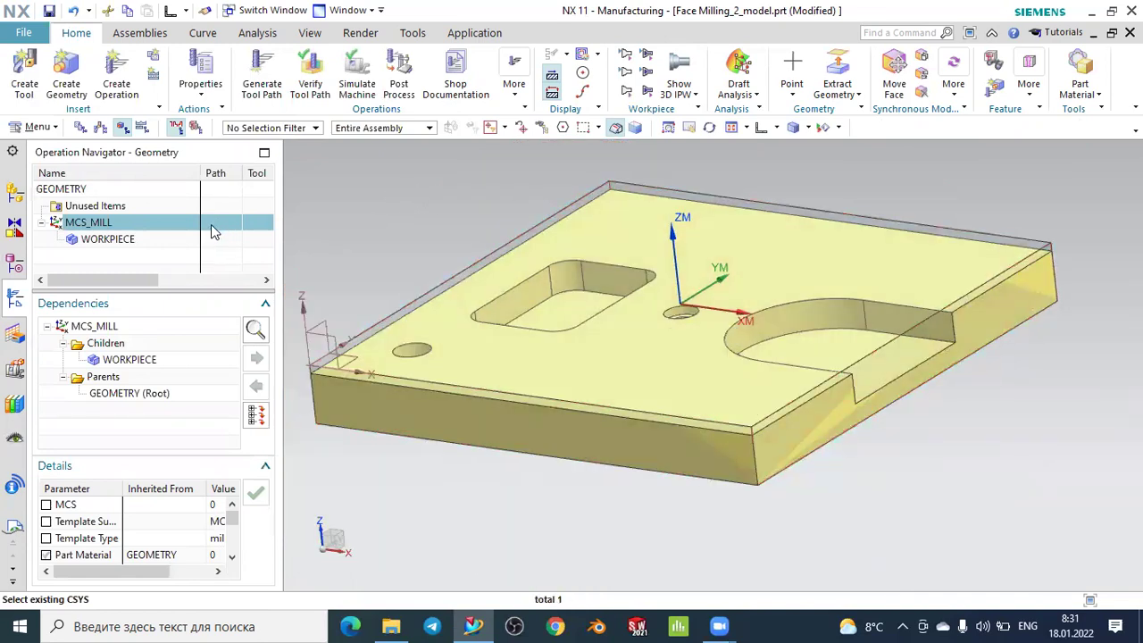
pyautogui.click(111, 241)
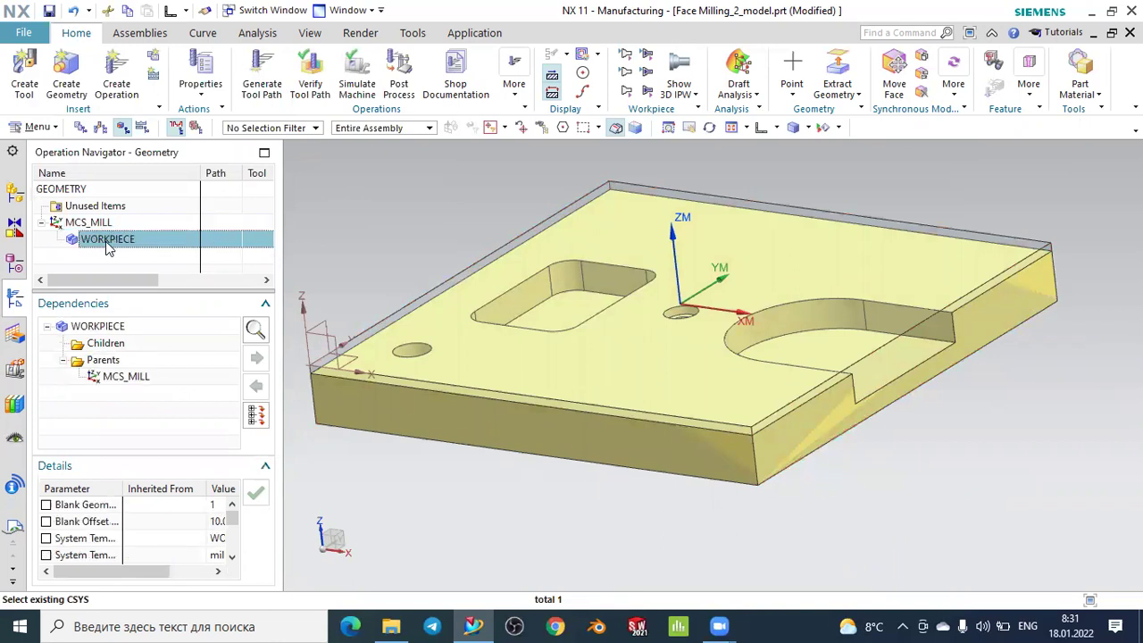
# - Assign the Extrude(2) solid body as WORKPIECE's part geometry via Select from List and display it
pyautogui.doubleClick(106, 239)
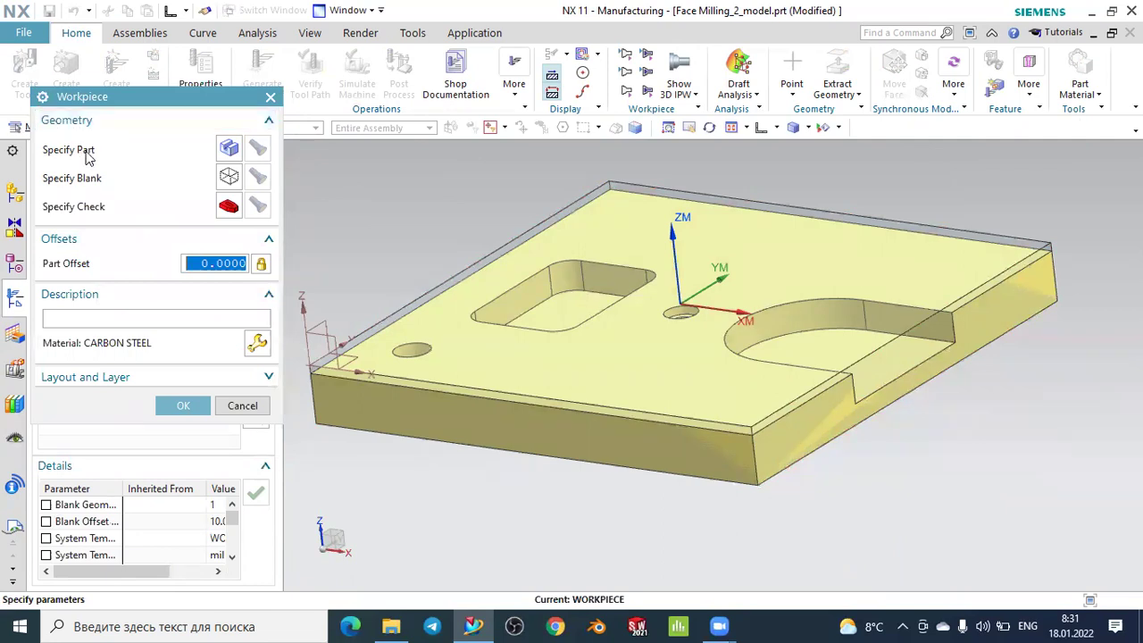
pyautogui.click(229, 150)
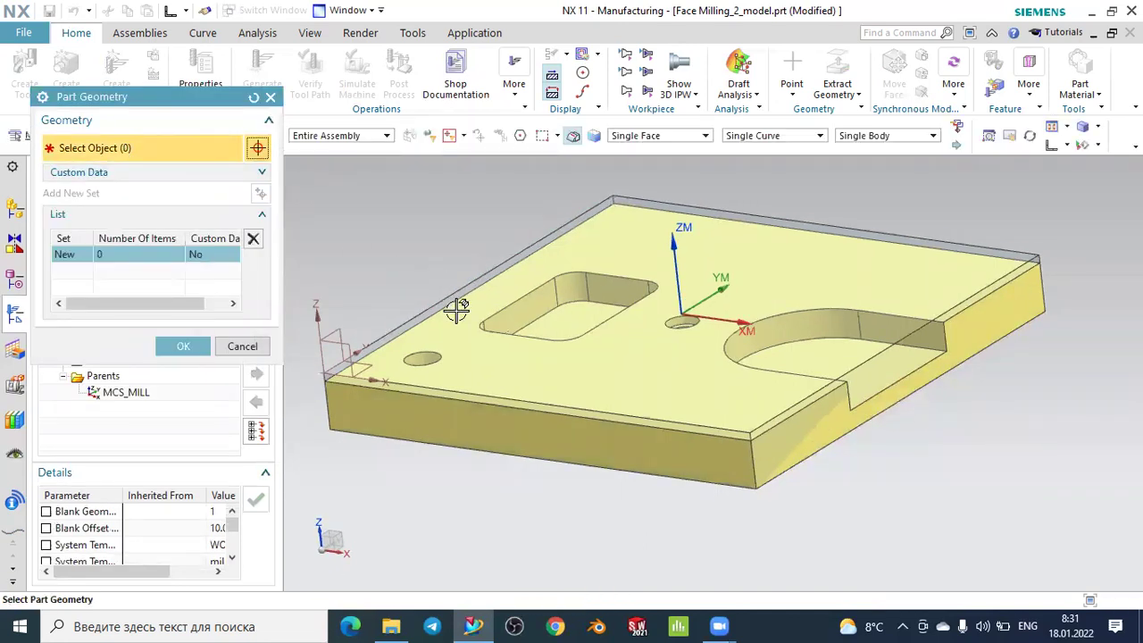
pyautogui.scroll(1, 545, 333)
pyautogui.scroll(-1, 545, 340)
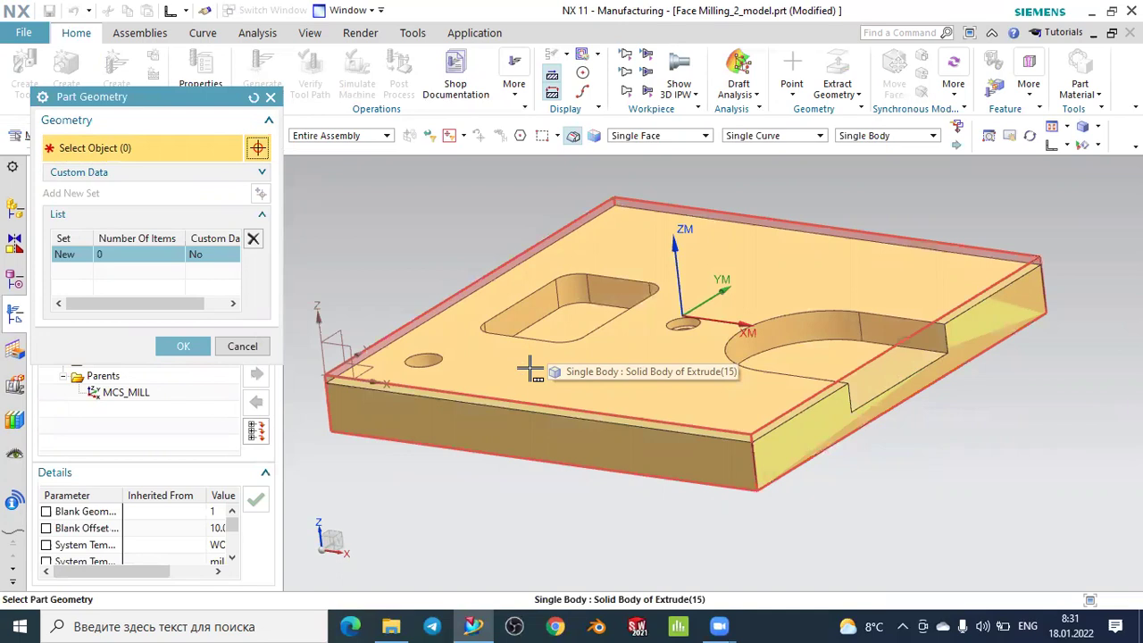
pyautogui.rightClick(531, 369)
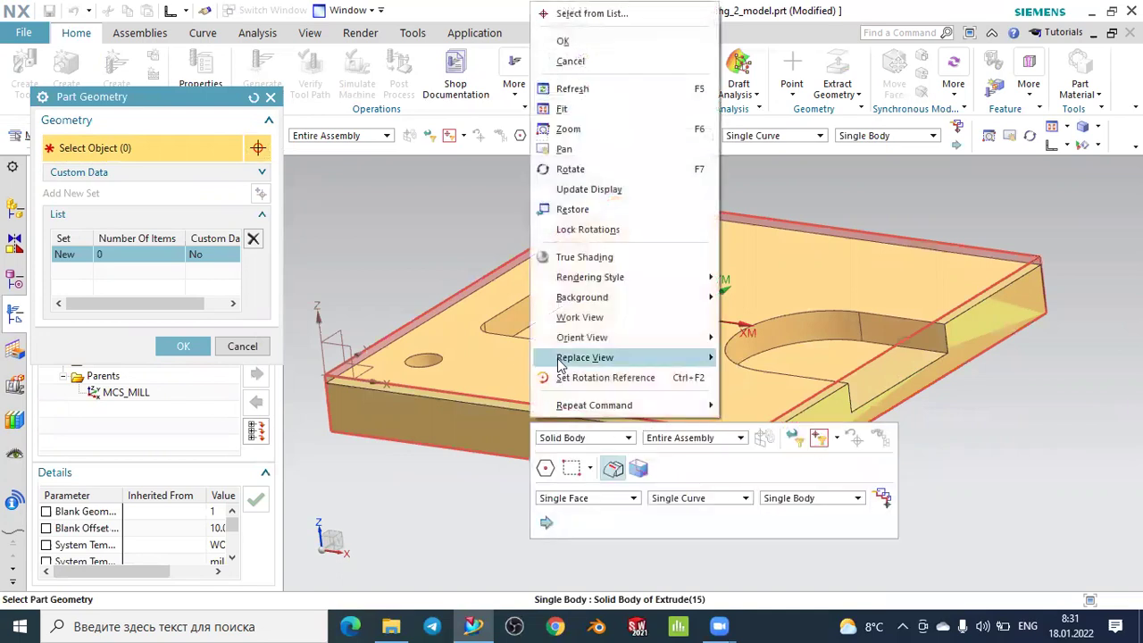
pyautogui.click(564, 15)
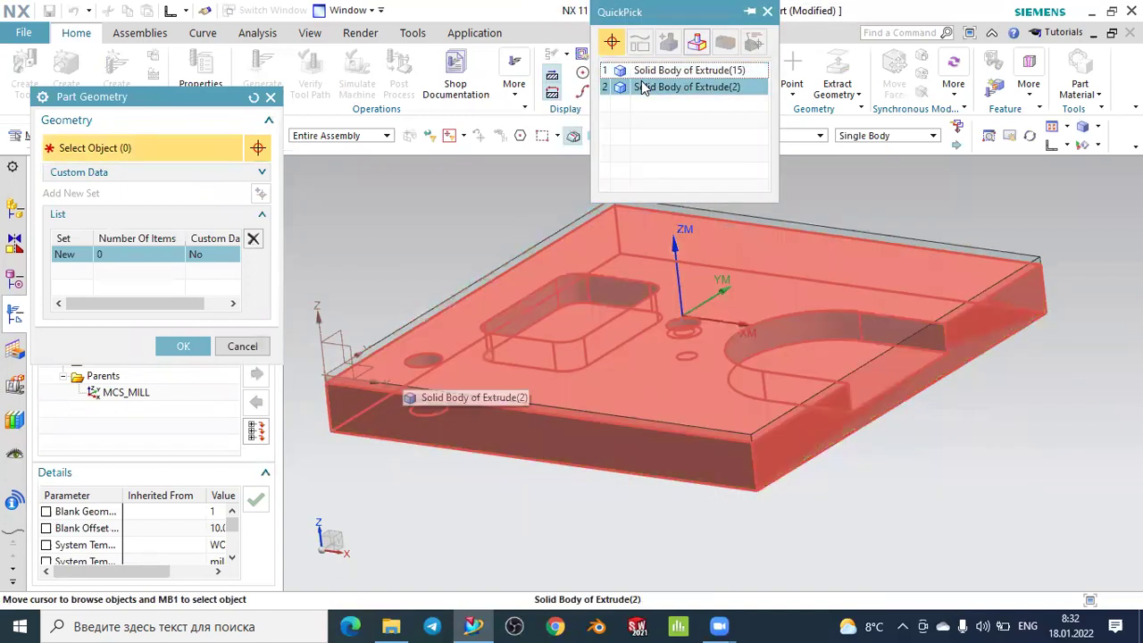
pyautogui.click(643, 86)
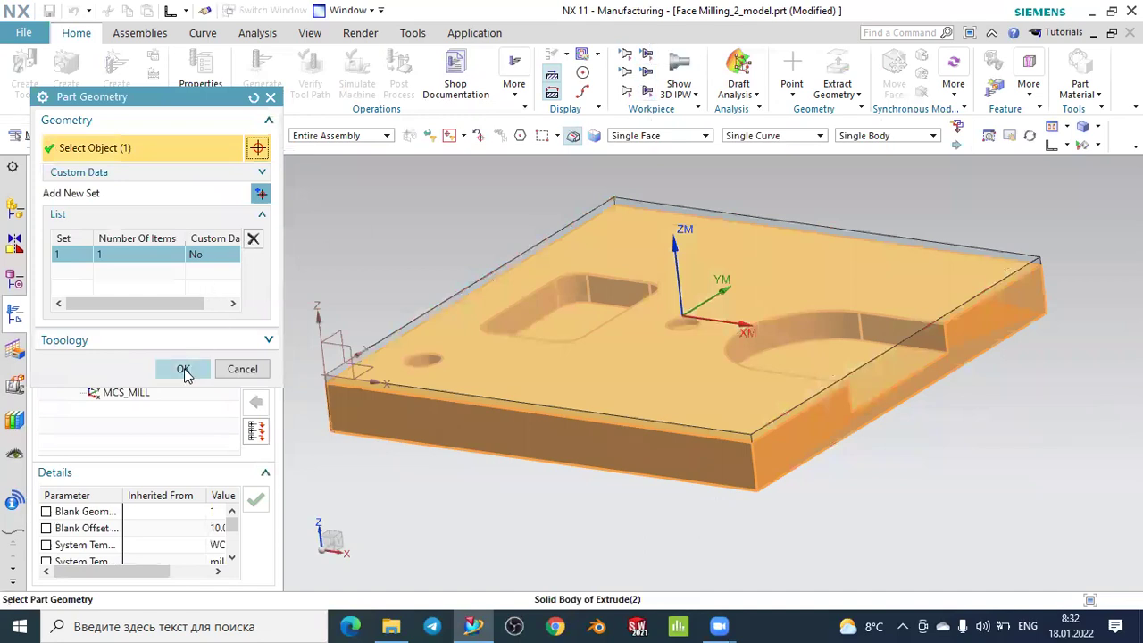
pyautogui.click(183, 371)
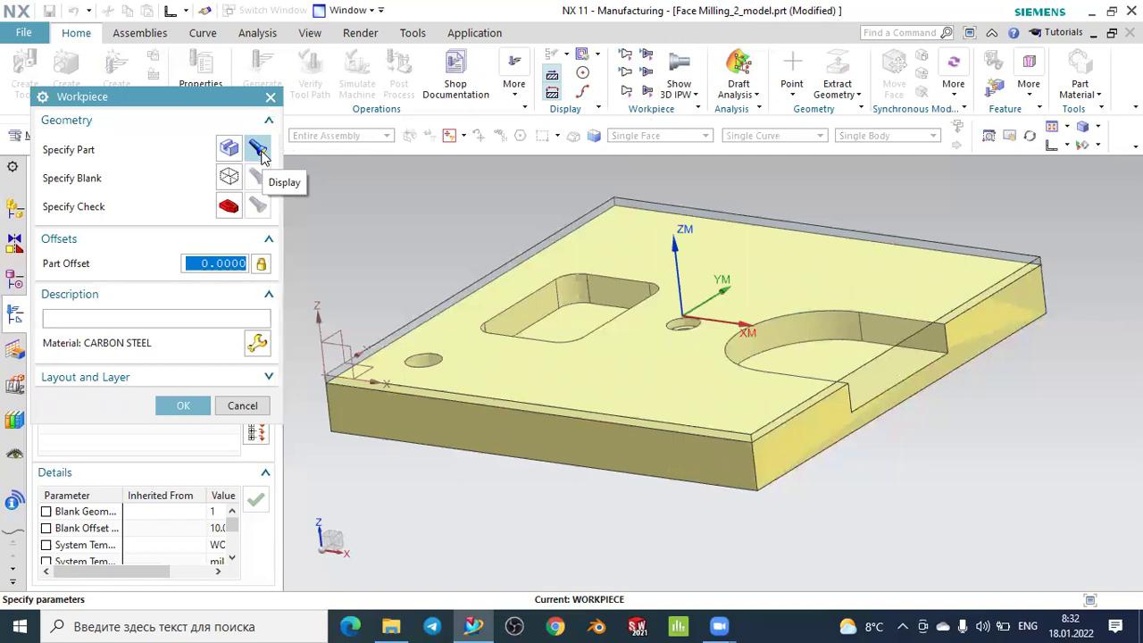
pyautogui.click(259, 150)
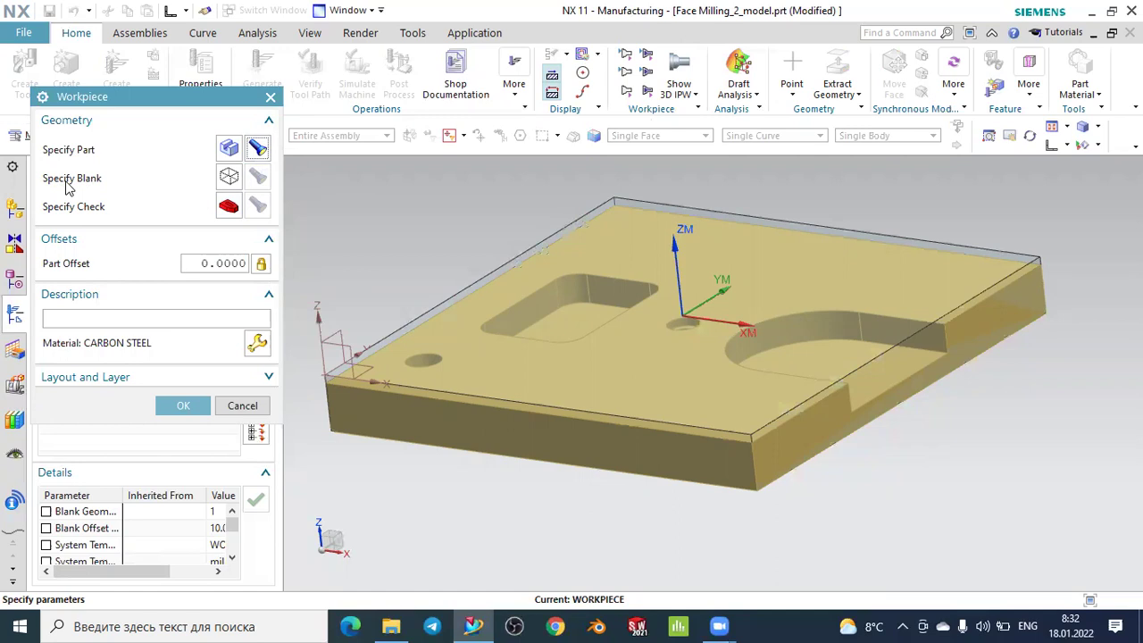
# - Assign the Extrude(15) solid body as the blank, keeping type Geometry, and display it
pyautogui.click(227, 176)
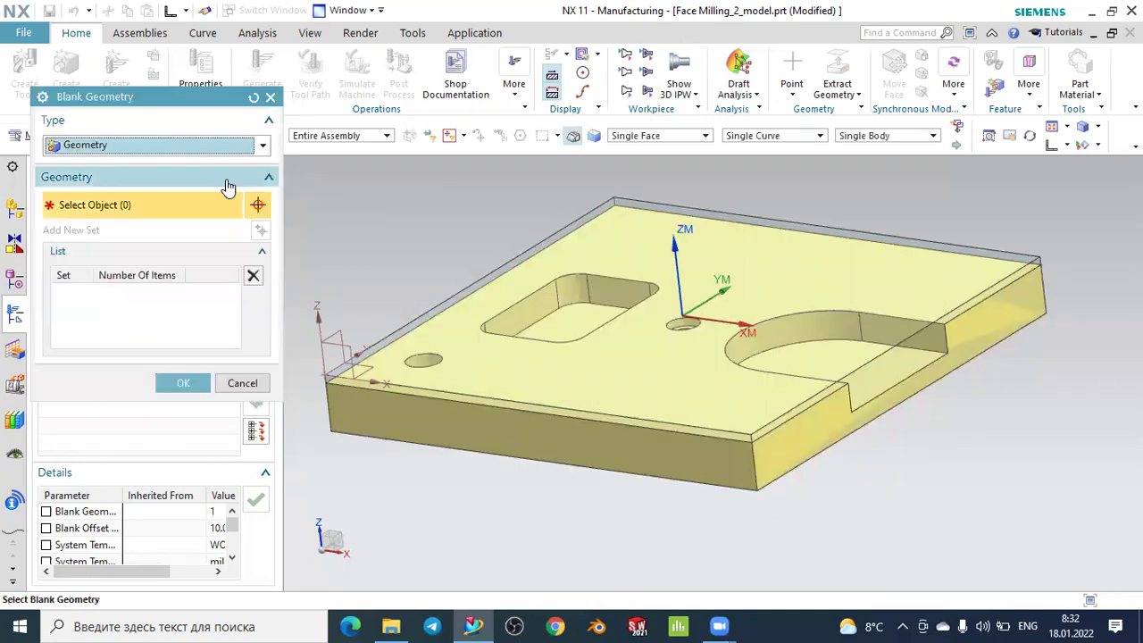
pyautogui.click(130, 147)
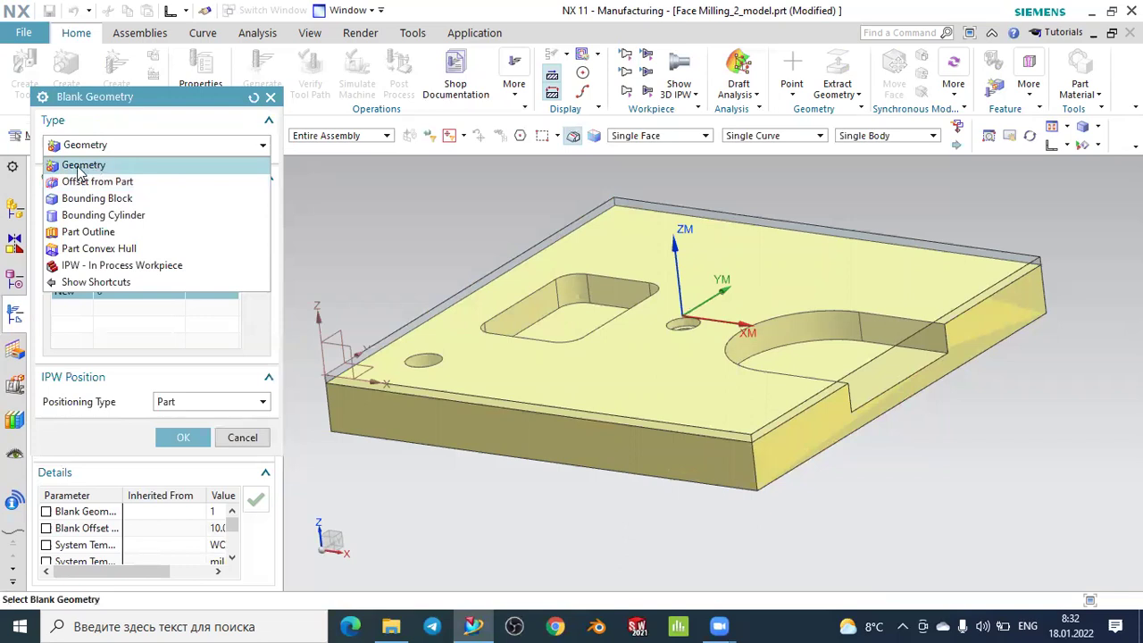
pyautogui.click(81, 169)
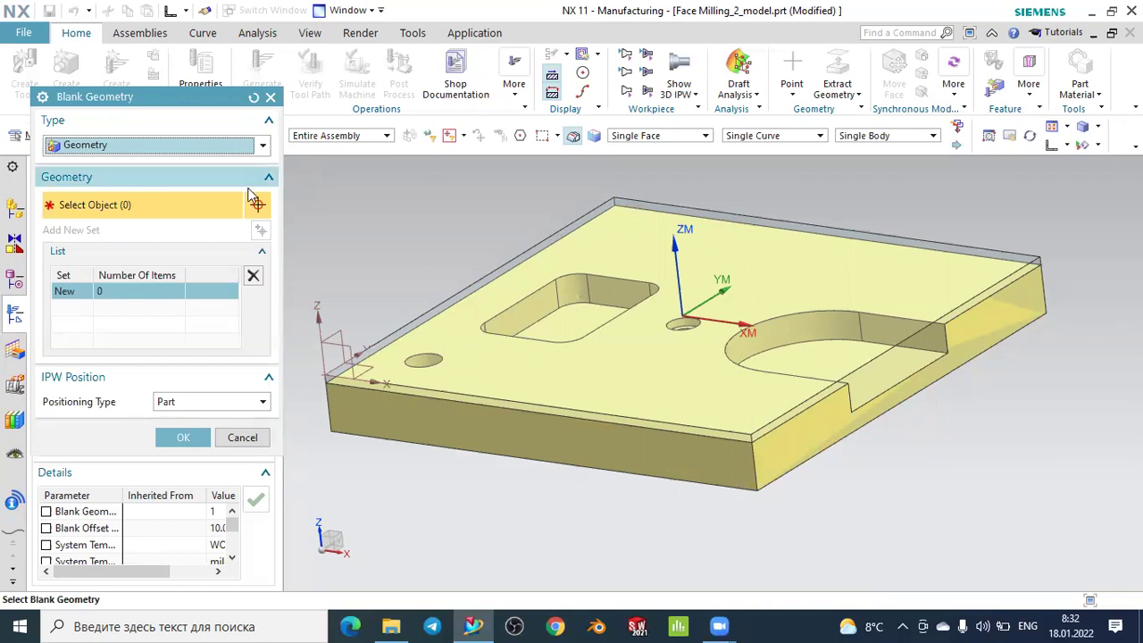
pyautogui.scroll(3, 451, 321)
pyautogui.rightClick(450, 317)
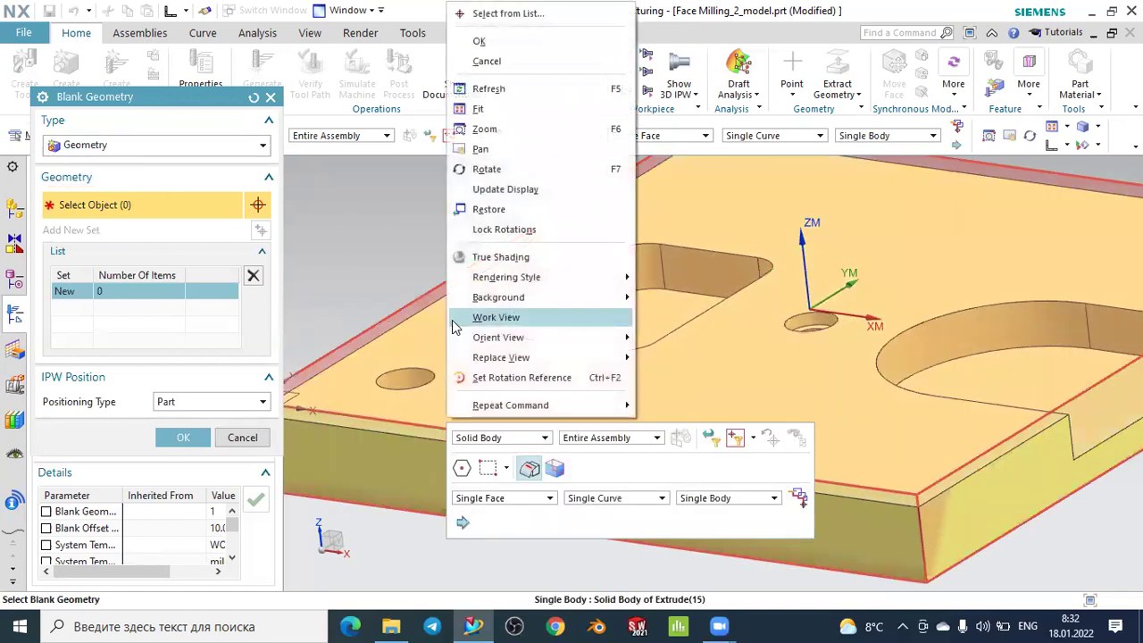
pyautogui.click(508, 13)
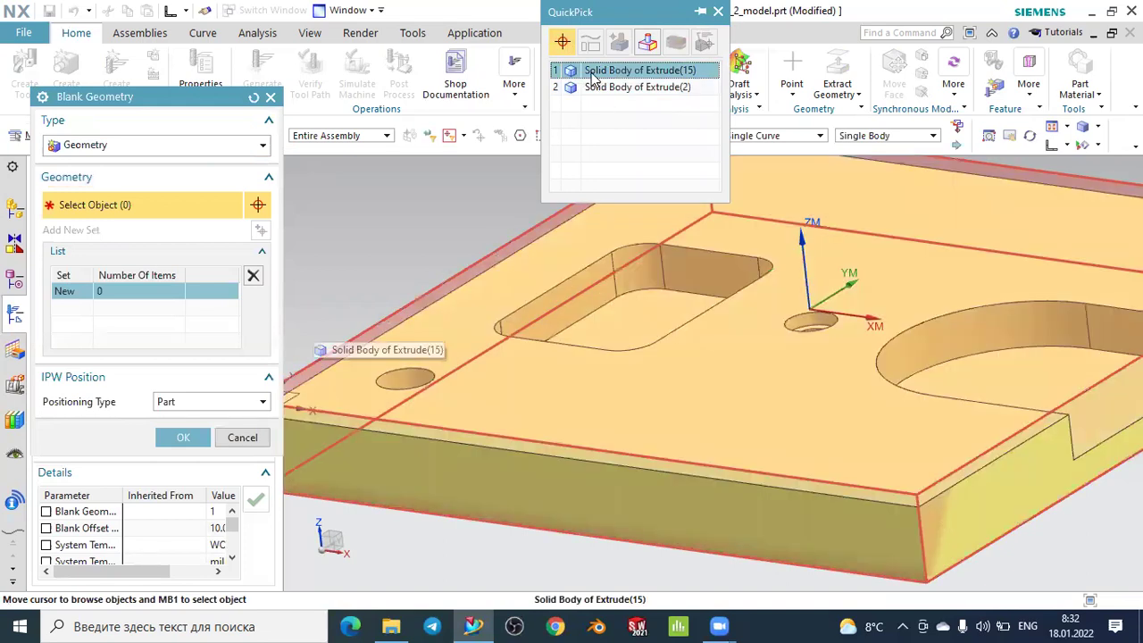
pyautogui.click(593, 79)
pyautogui.scroll(-2, 553, 223)
pyautogui.scroll(-2, 510, 294)
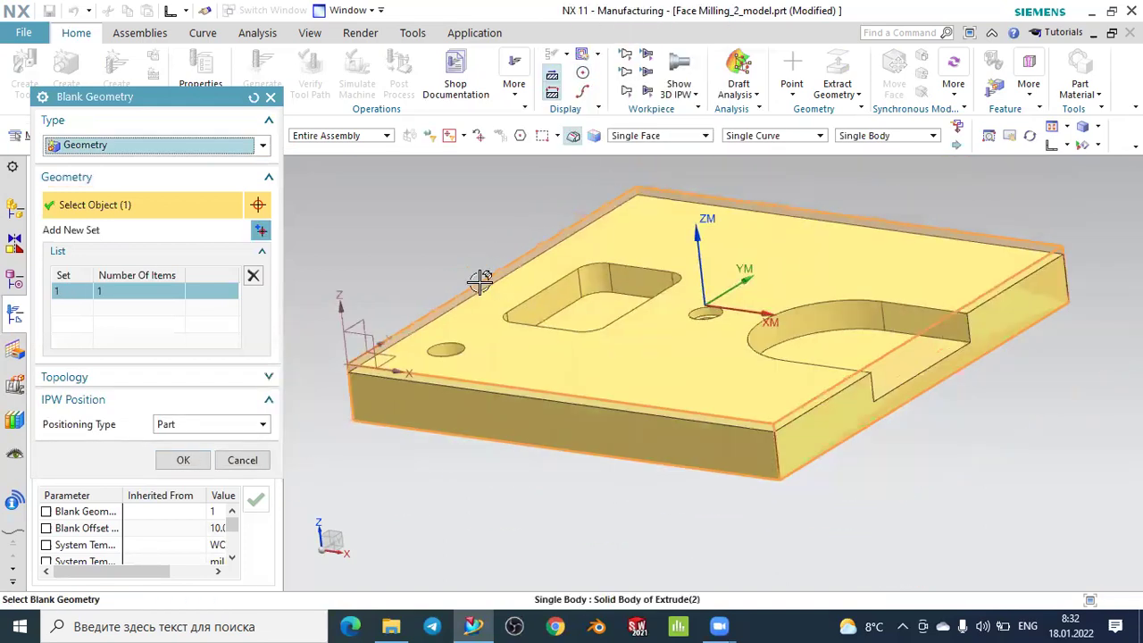
pyautogui.moveTo(426, 249); pyautogui.dragTo(589, 230, button='middle')
pyautogui.moveTo(683, 204); pyautogui.dragTo(536, 304, button='middle')
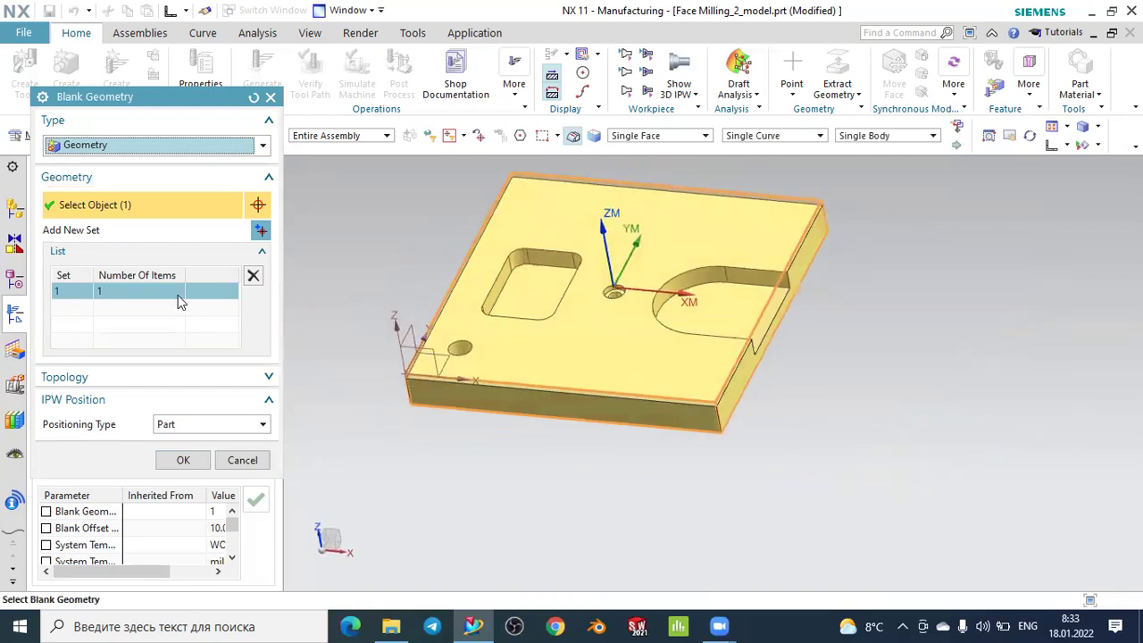
pyautogui.click(183, 459)
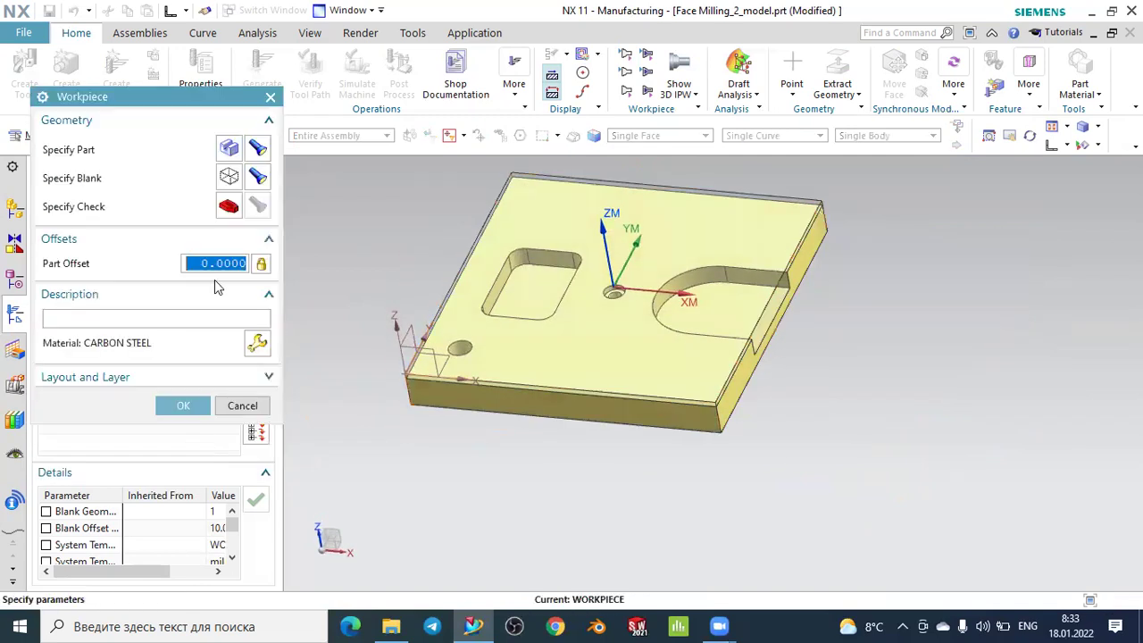
pyautogui.click(259, 178)
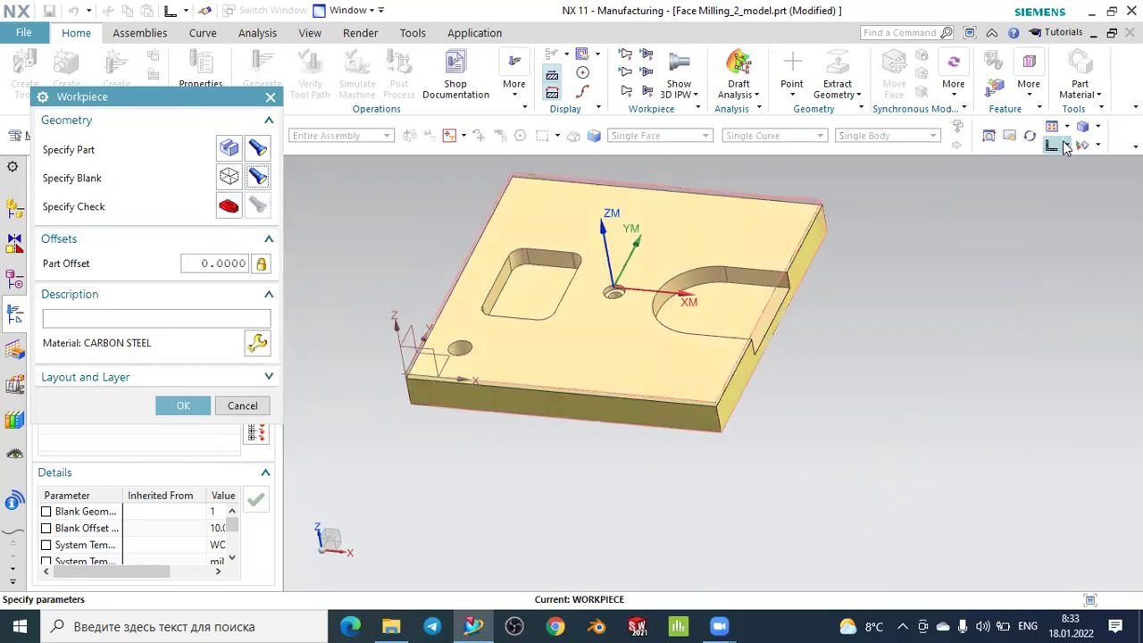
# - Browse the part material library, then go back to the workpiece settings with CARBON STEEL
pyautogui.moveTo(973, 201); pyautogui.dragTo(566, 251, button='middle')
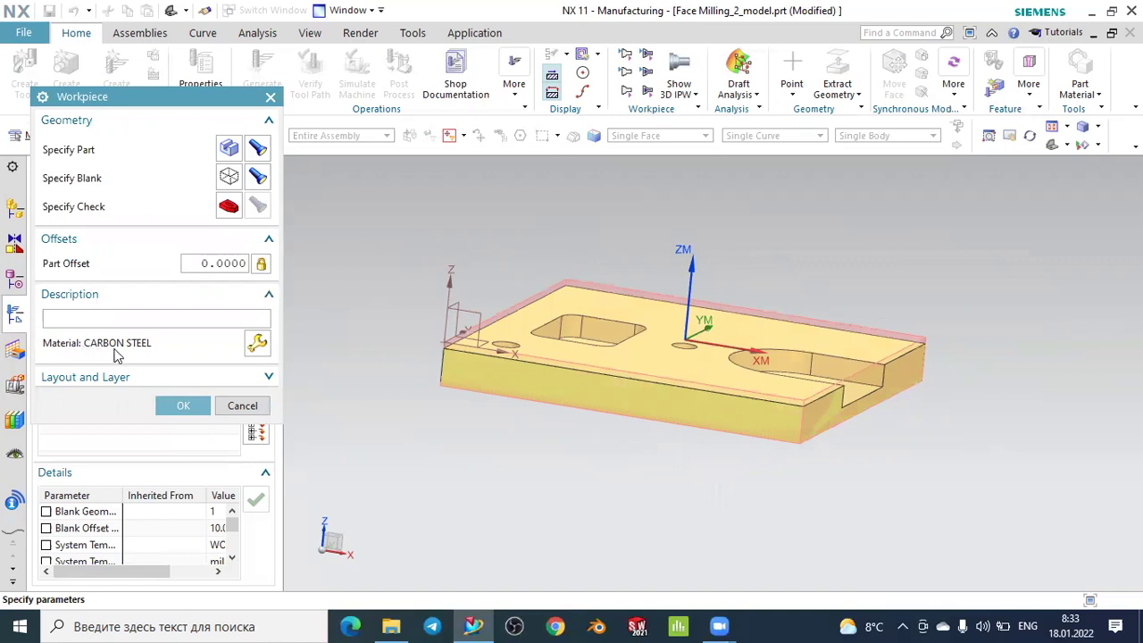
pyautogui.click(257, 344)
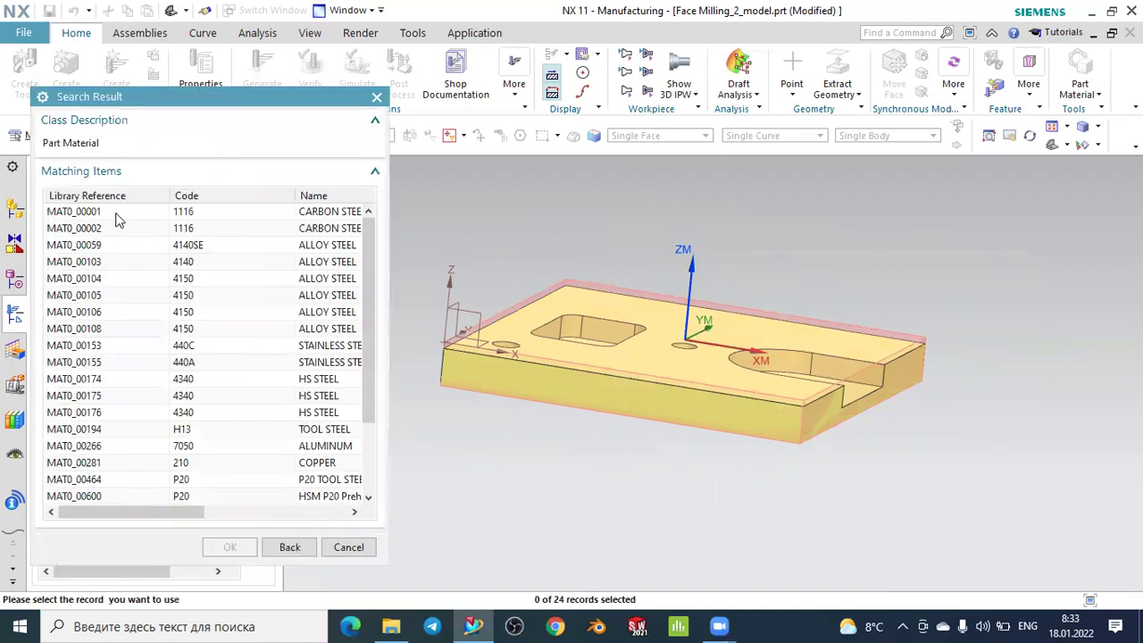
pyautogui.scroll(-2, 93, 220)
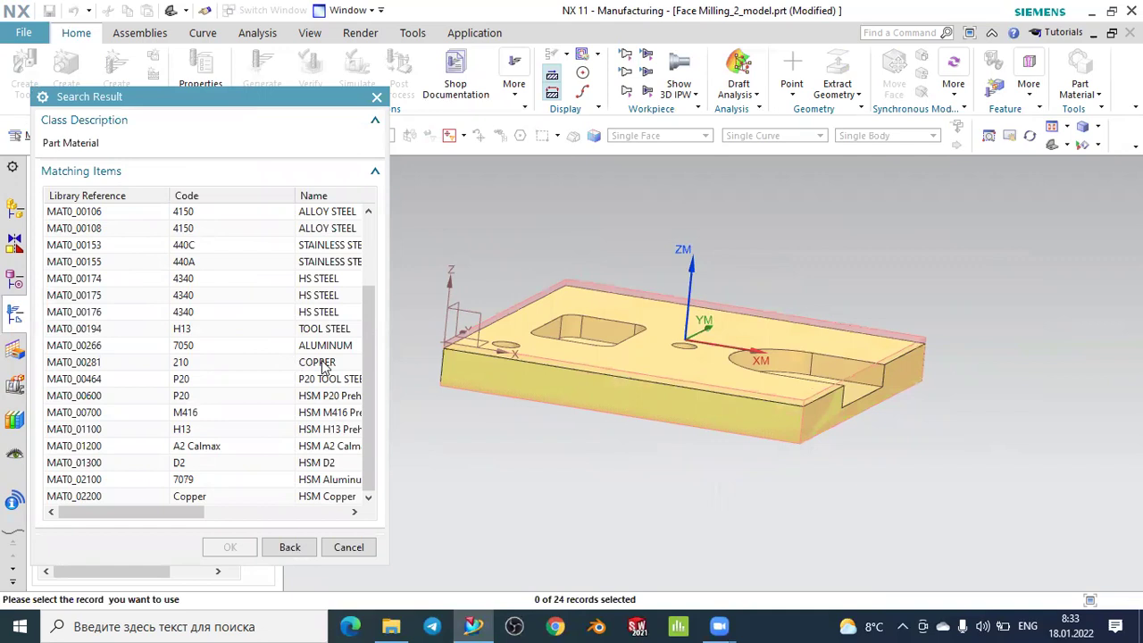
pyautogui.scroll(2, 323, 368)
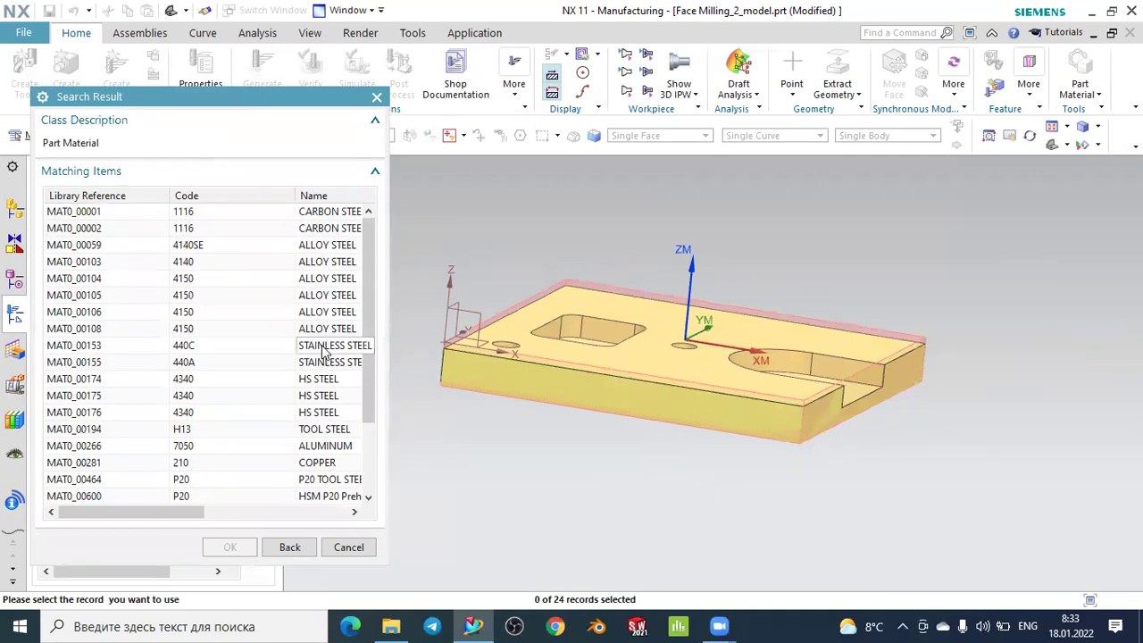
pyautogui.scroll(-2, 323, 350)
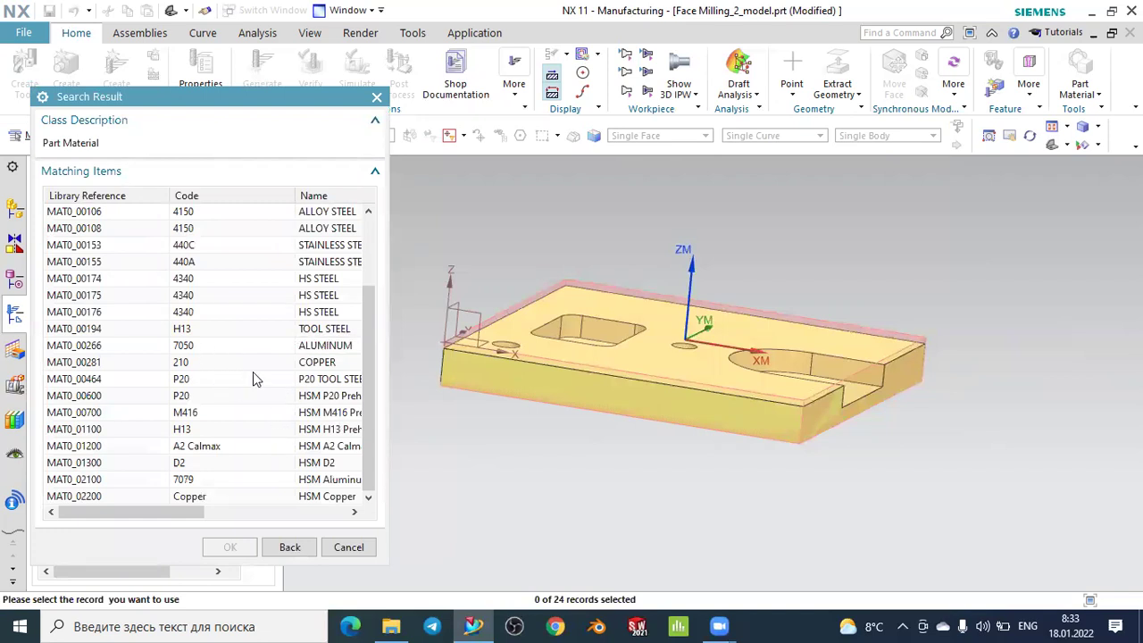
pyautogui.click(293, 547)
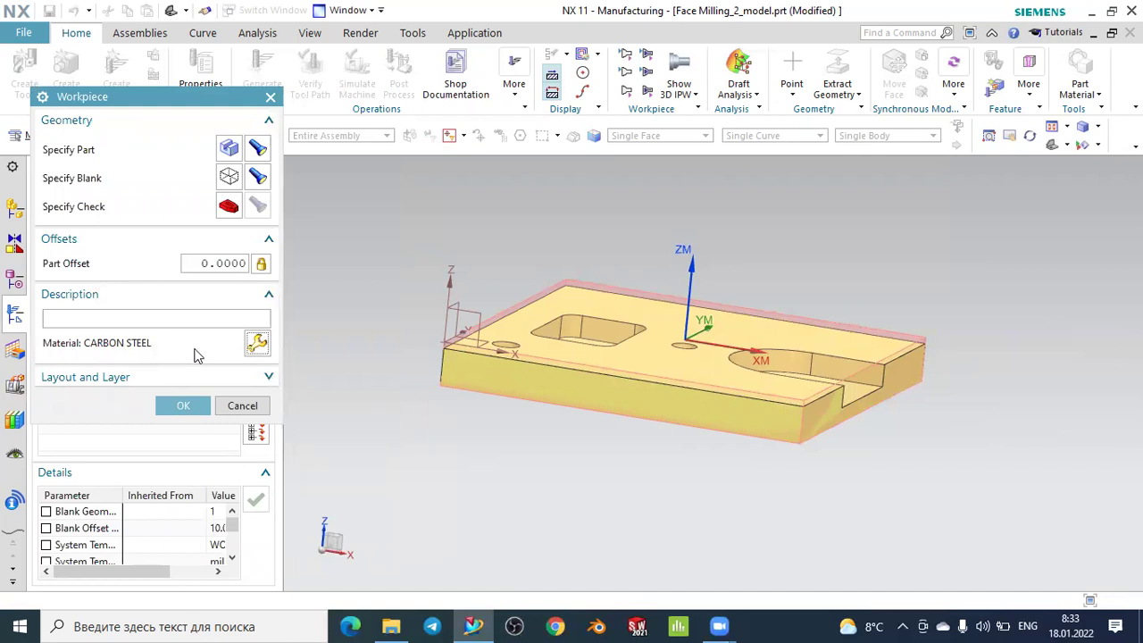
pyautogui.click(183, 405)
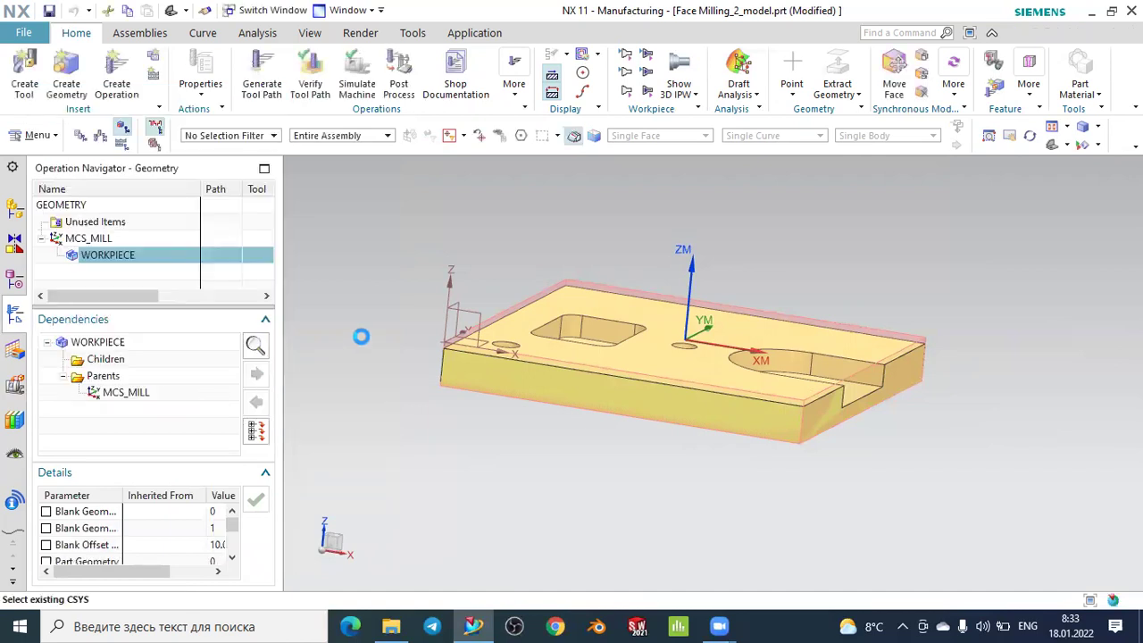
pyautogui.moveTo(377, 330); pyautogui.dragTo(500, 255, button='middle')
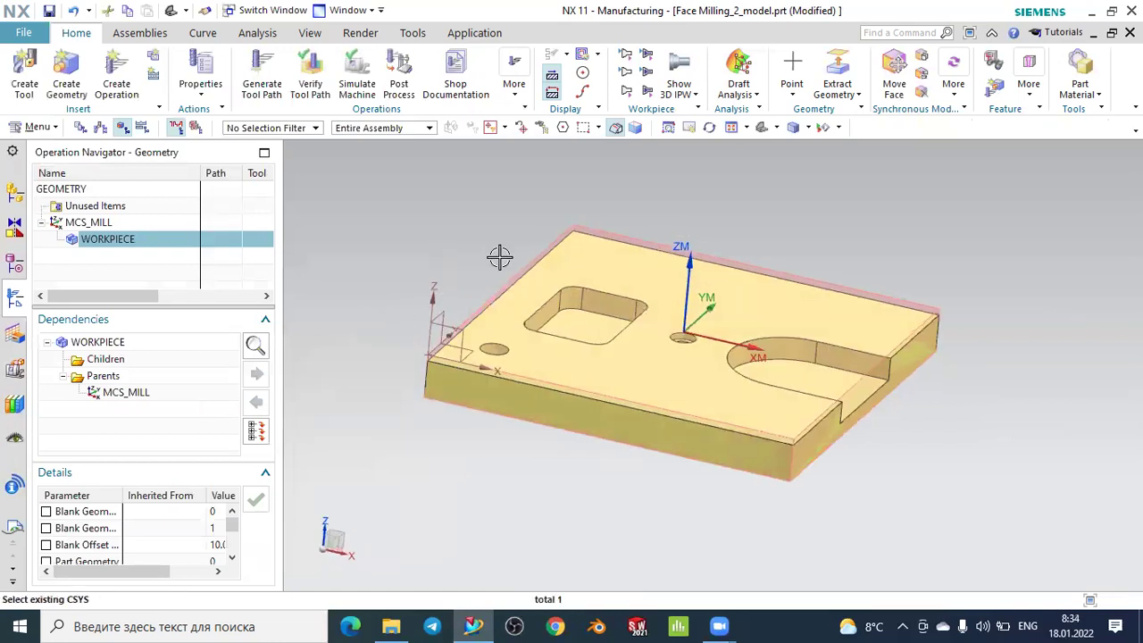
pyautogui.click(762, 126)
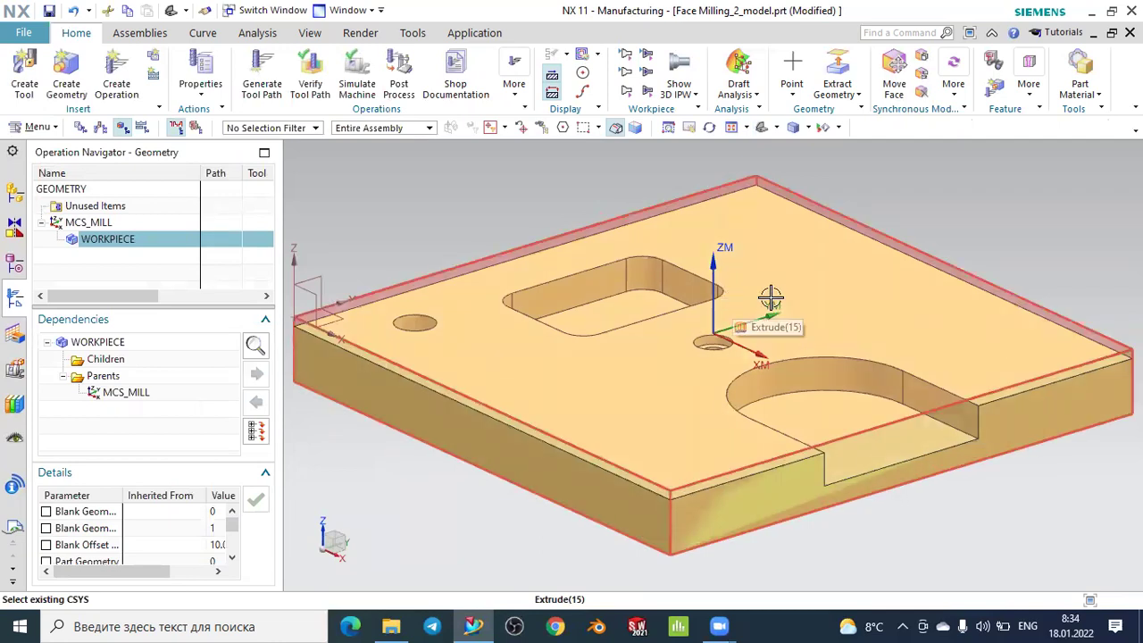
pyautogui.scroll(-1, 770, 299)
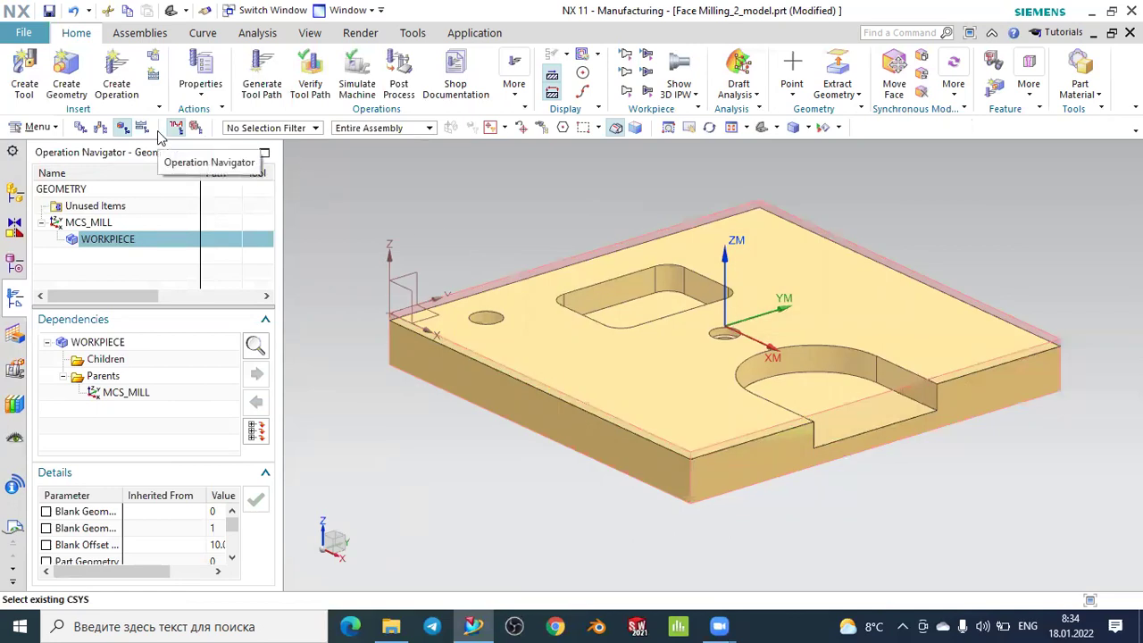
# - Retrieve a tool from the library and open the Face Mill (indexable) search criteria
pyautogui.click(24, 76)
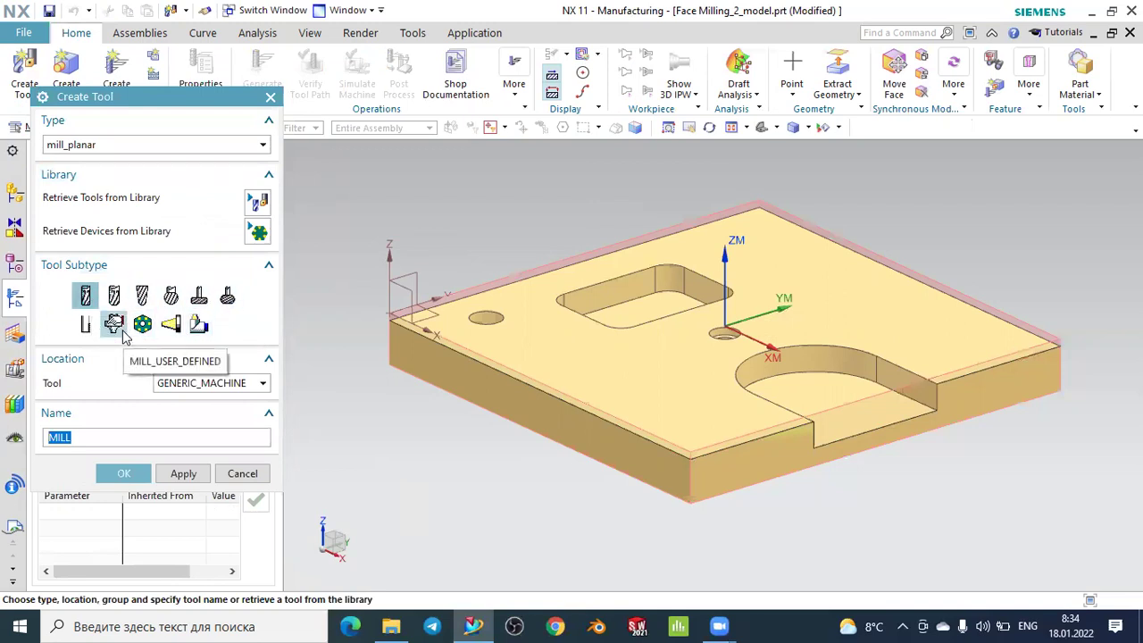
pyautogui.click(255, 204)
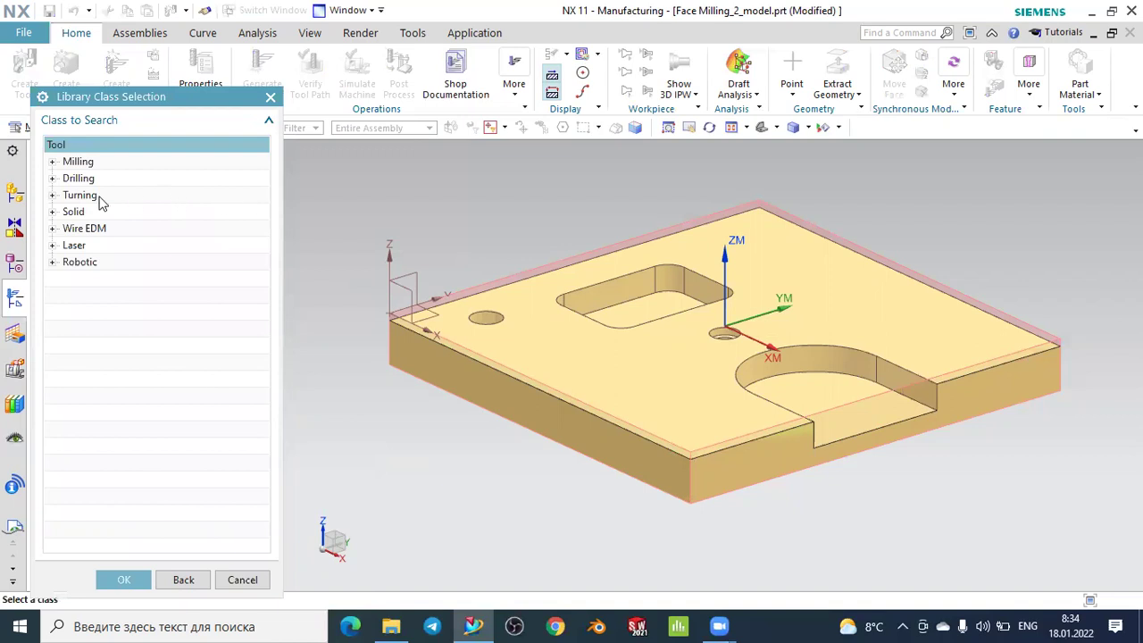
pyautogui.click(52, 161)
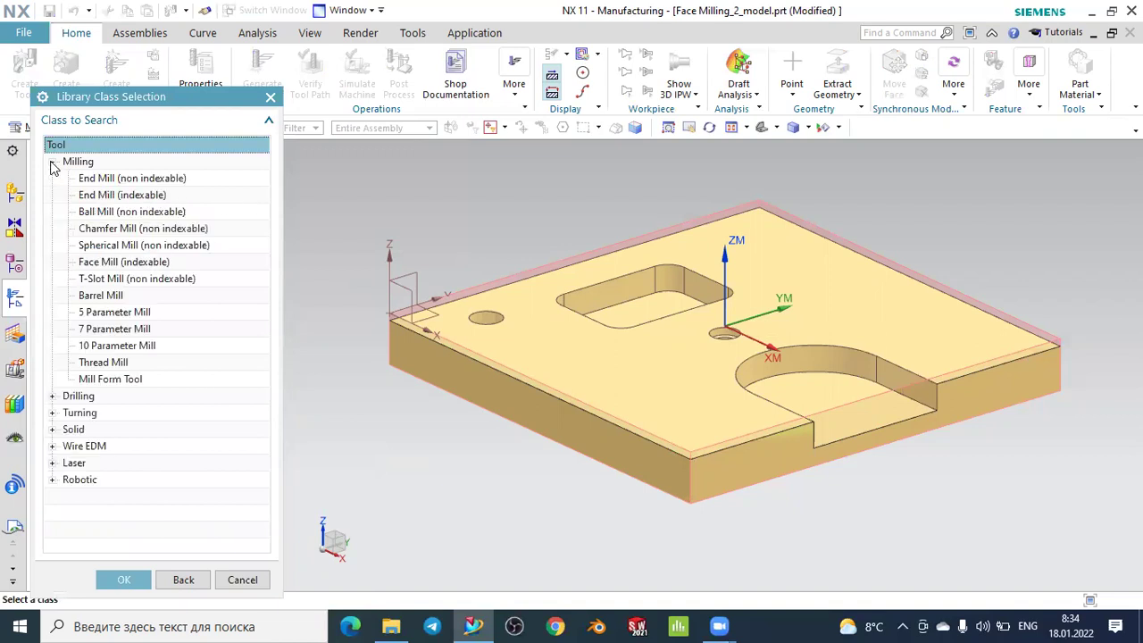
pyautogui.click(101, 261)
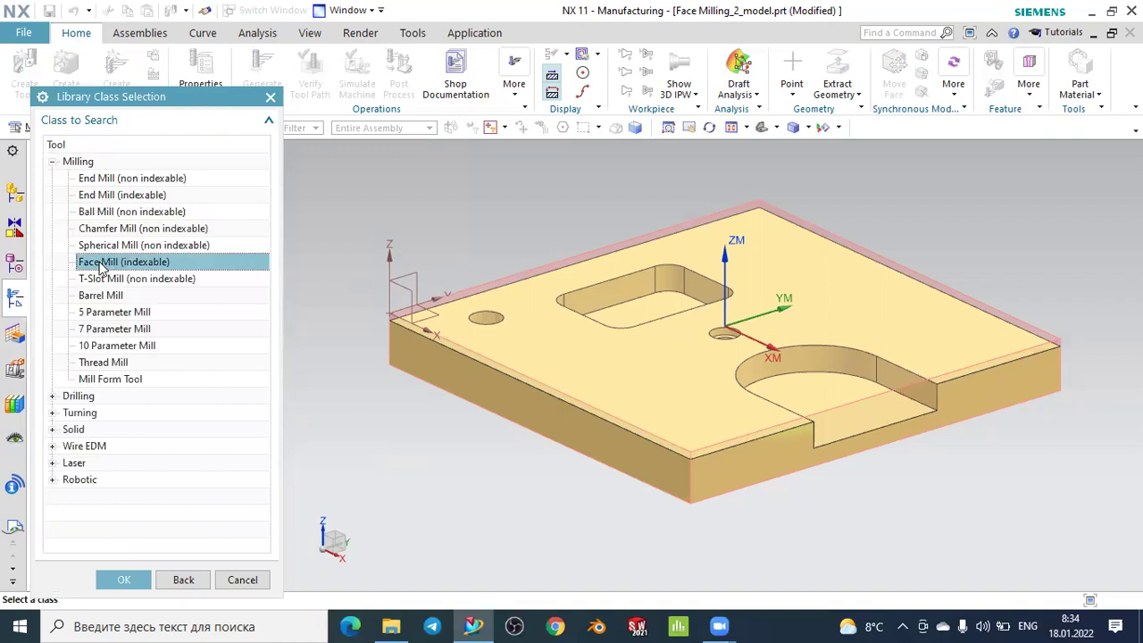
pyautogui.doubleClick(101, 262)
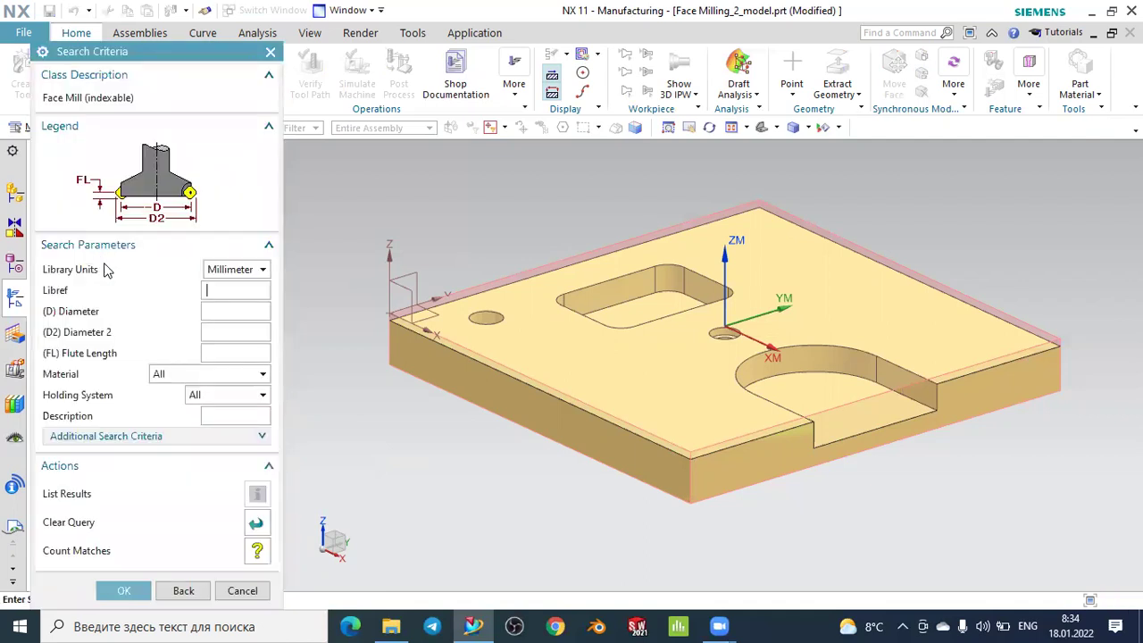
# - Count the matching indexable face mills (4) and list them in the search results
pyautogui.click(218, 291)
pyautogui.click(258, 551)
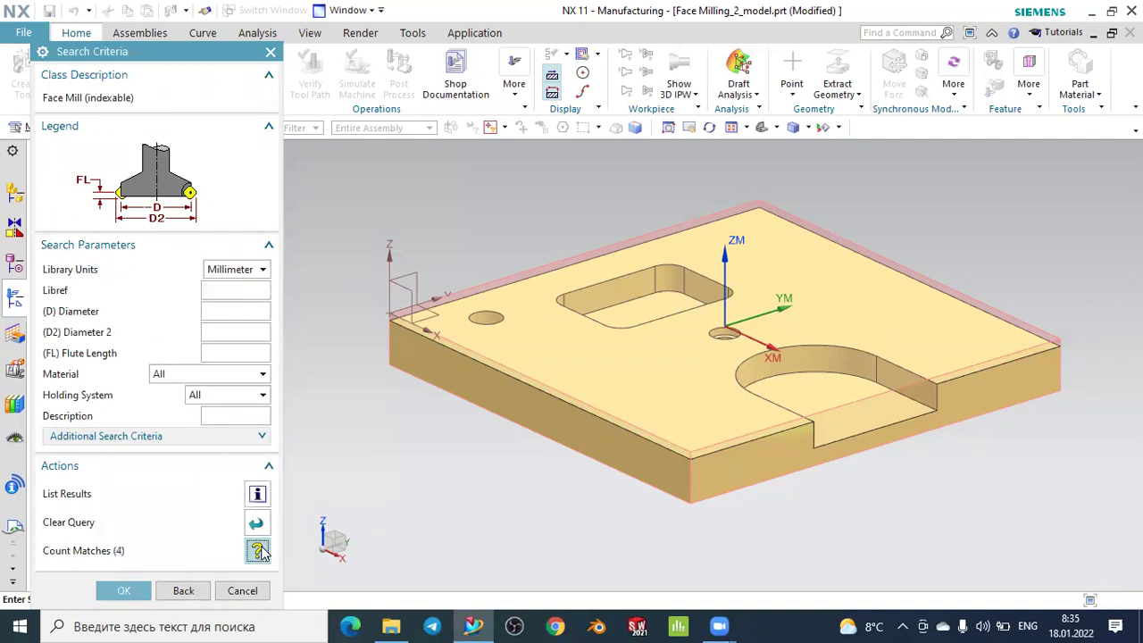
pyautogui.click(123, 590)
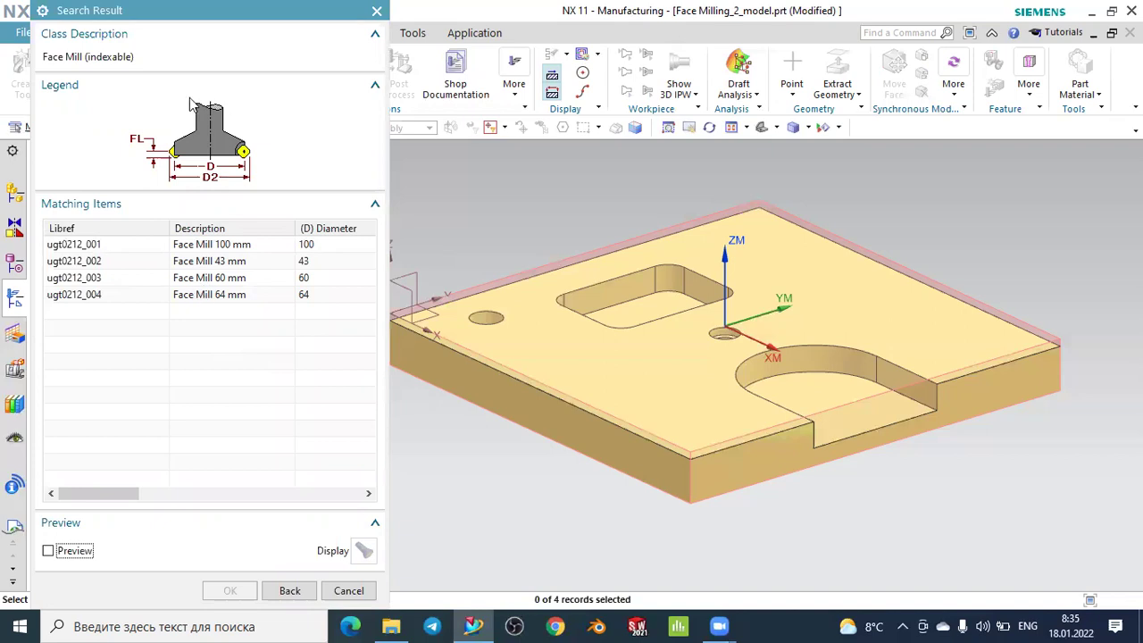
# - Preview and retrieve the 43 mm face mill ugt0212_002, then close Create Tool
pyautogui.click(212, 260)
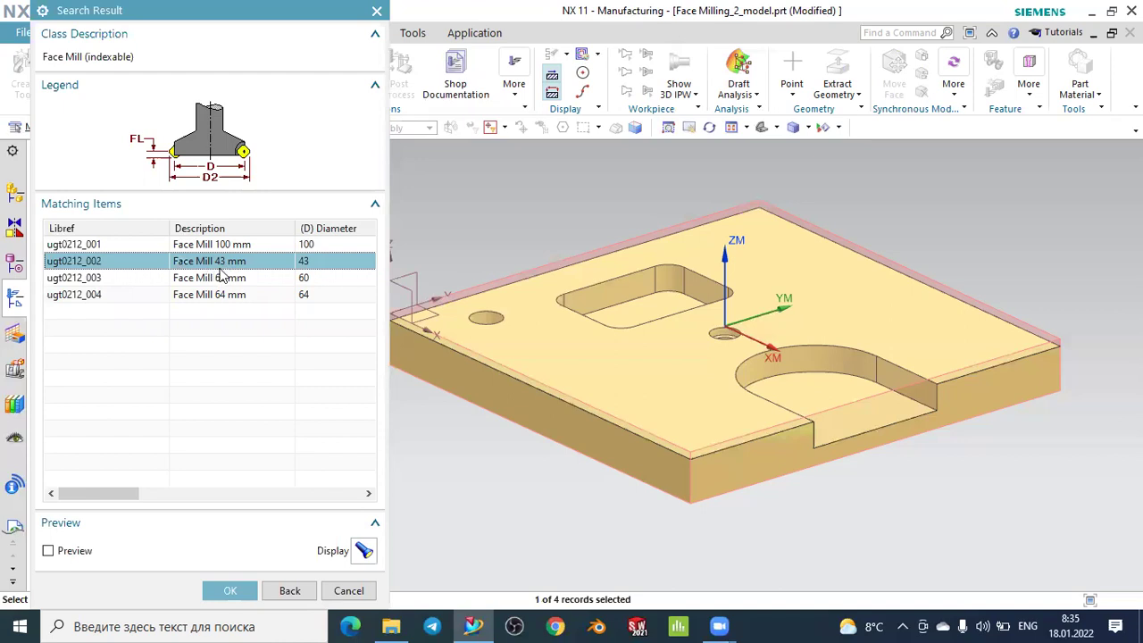
pyautogui.click(364, 552)
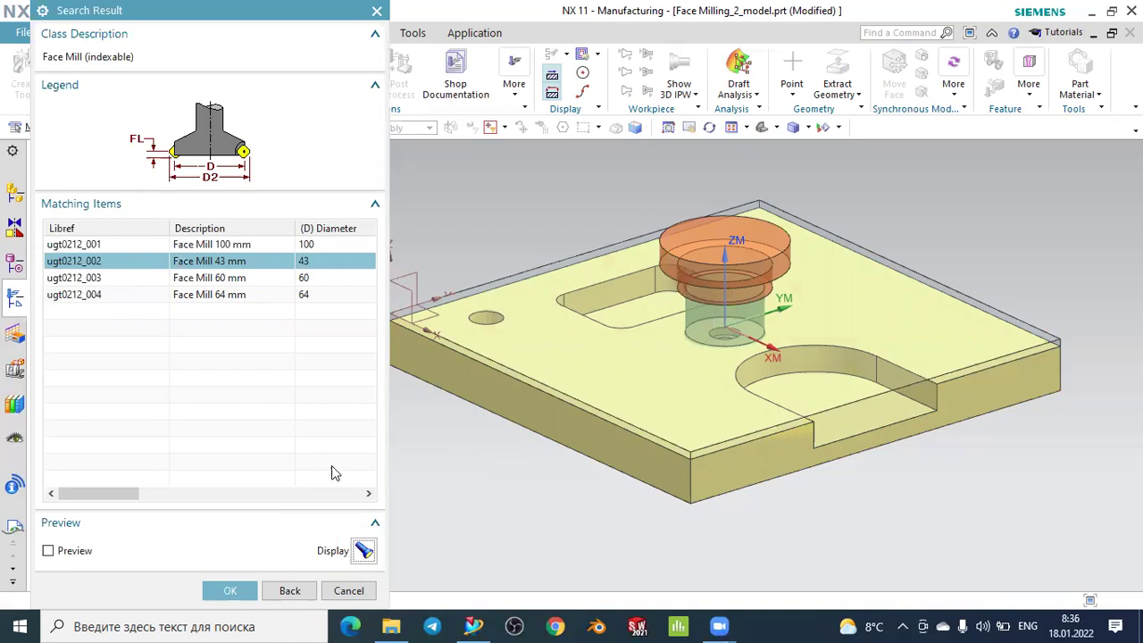
pyautogui.click(230, 591)
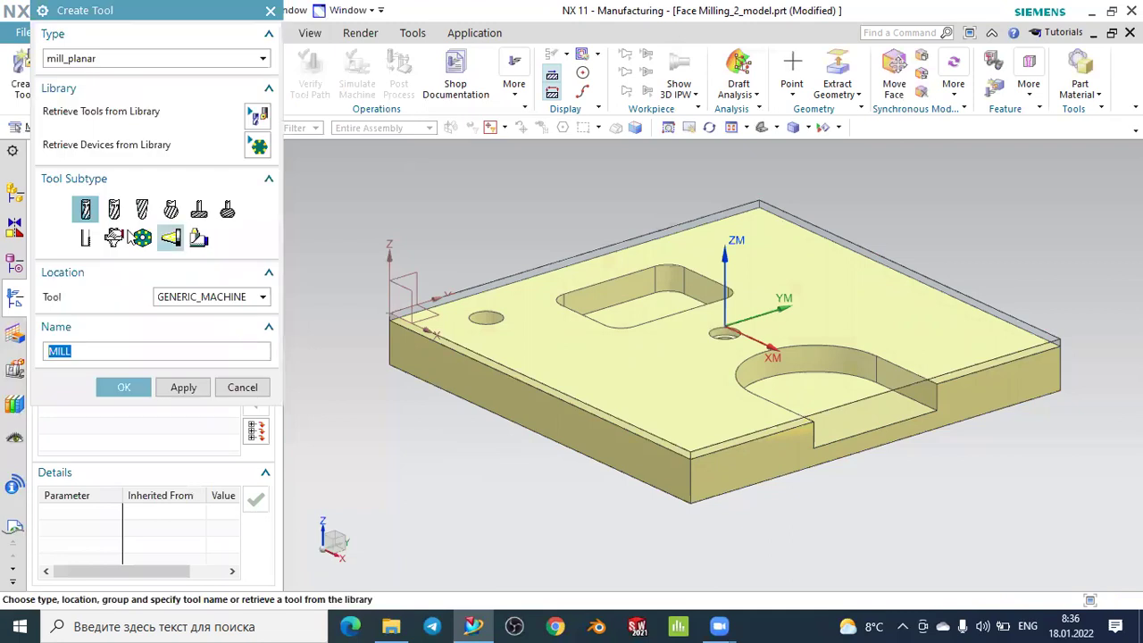
pyautogui.click(238, 387)
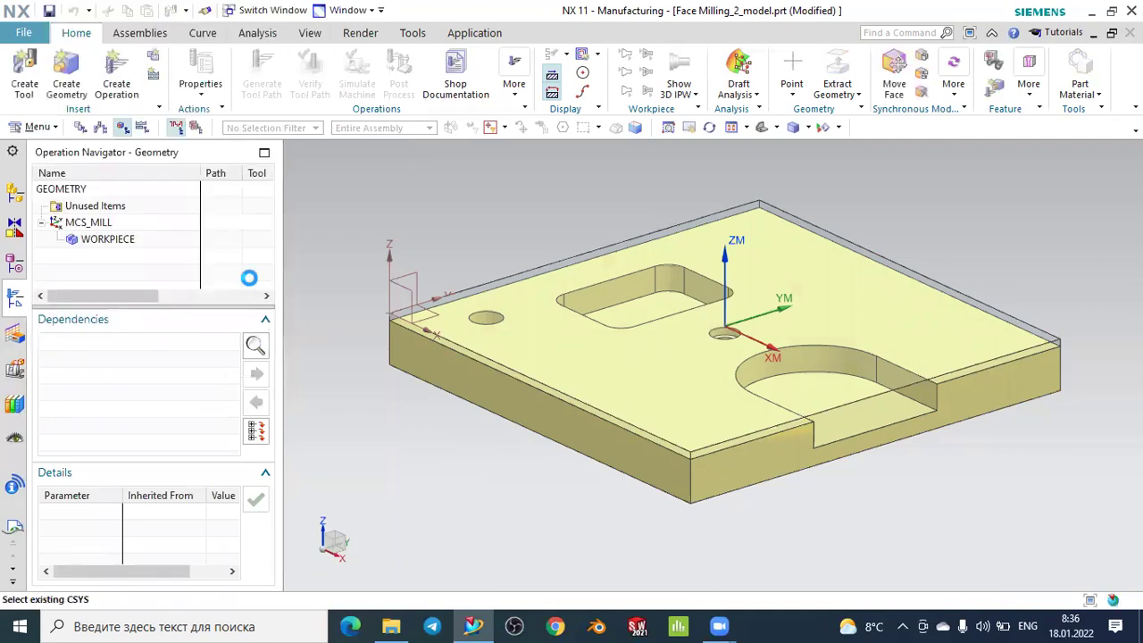
# - Switch the navigator to Machine Tool View and select face mill UGT0212_002 under GENERIC_MACHINE
pyautogui.click(101, 128)
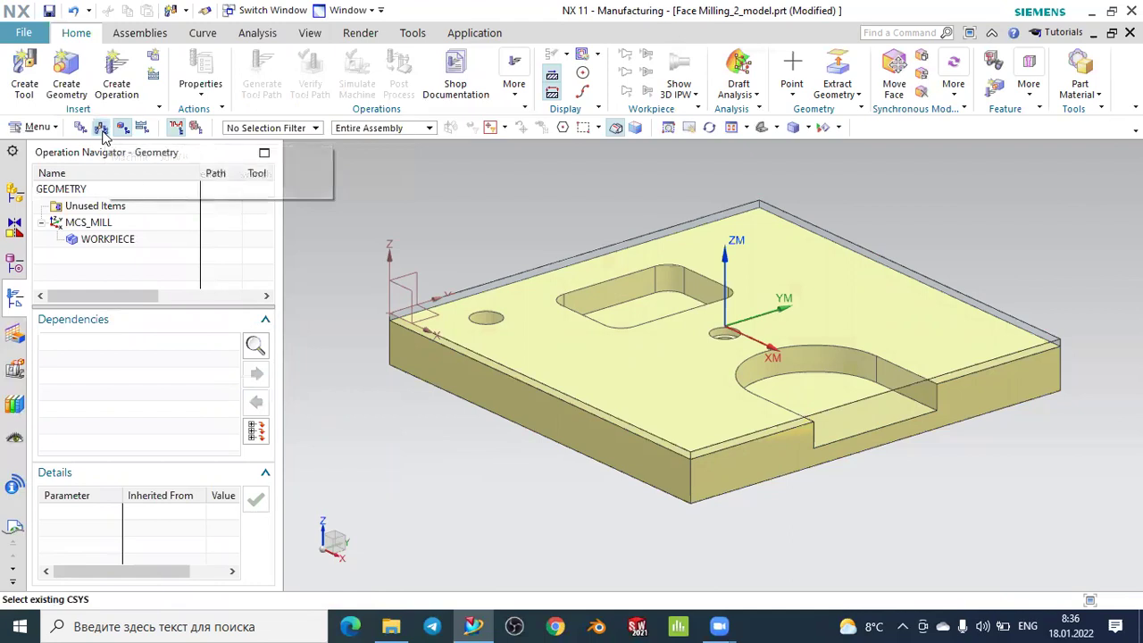
pyautogui.click(115, 225)
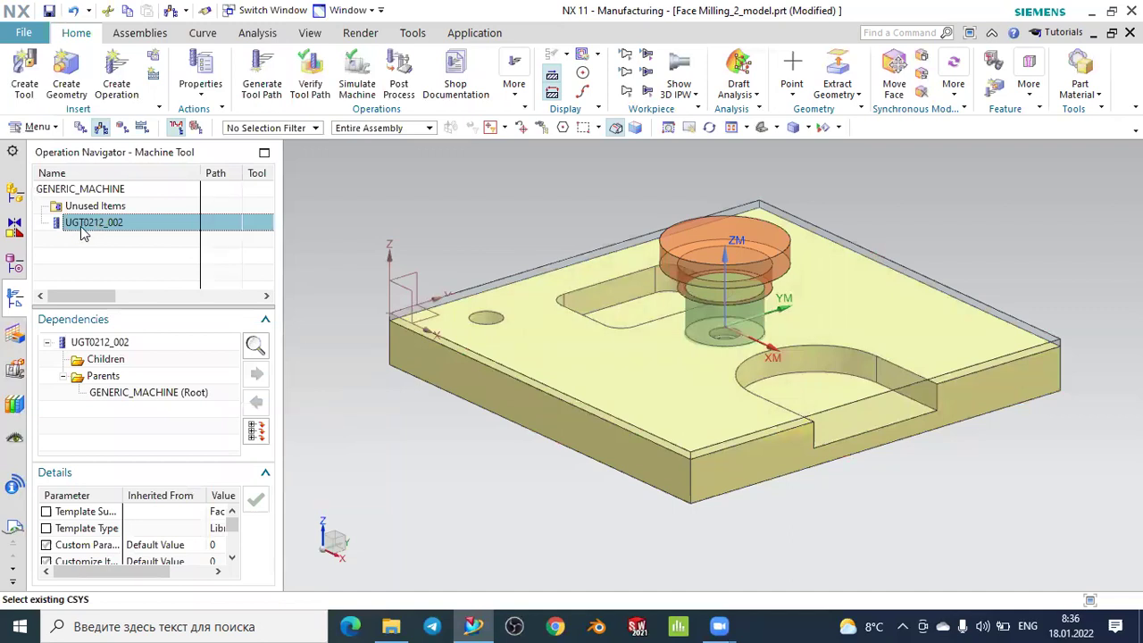
pyautogui.rightClick(79, 230)
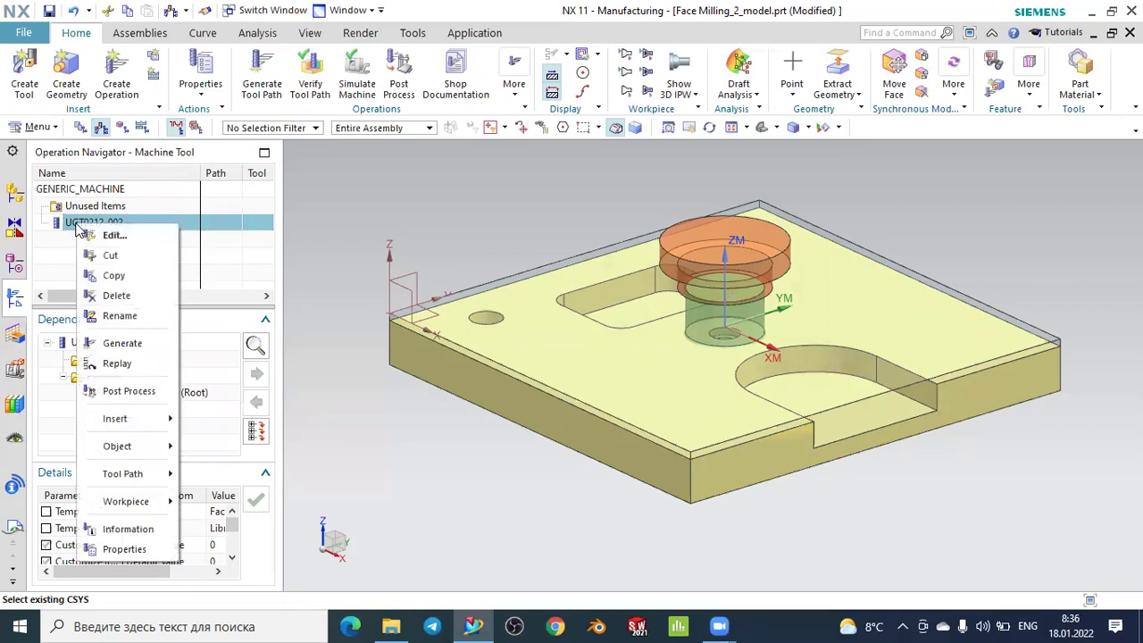
# - Rename the UGT0212_002 tool to FACE_MILL_D43, then clear the selection
pyautogui.click(107, 316)
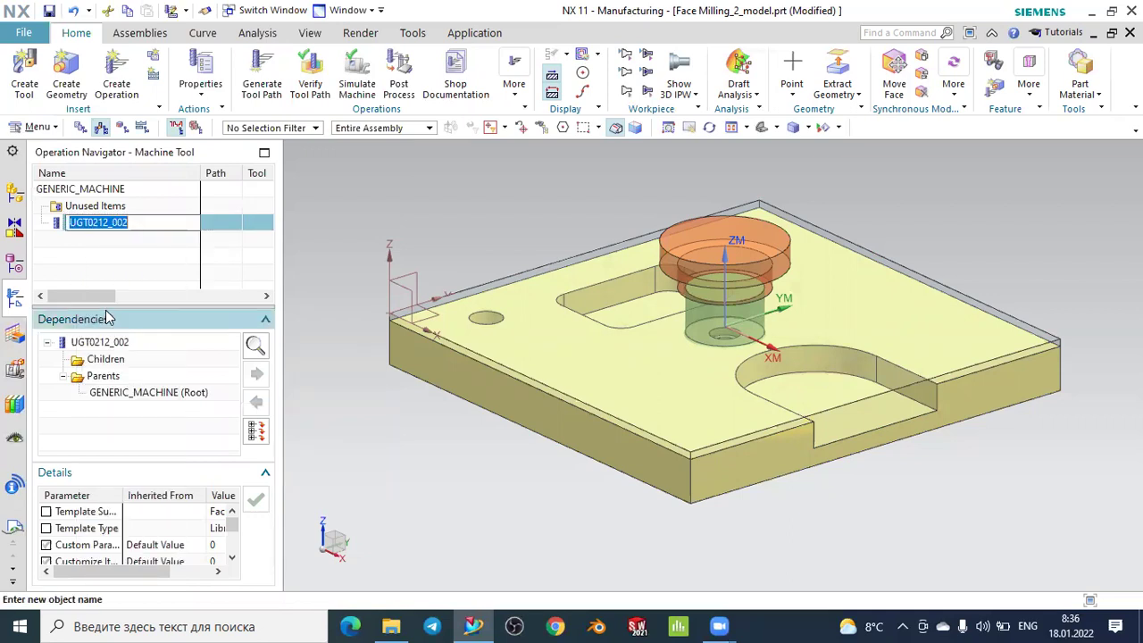
pyautogui.write('Face')
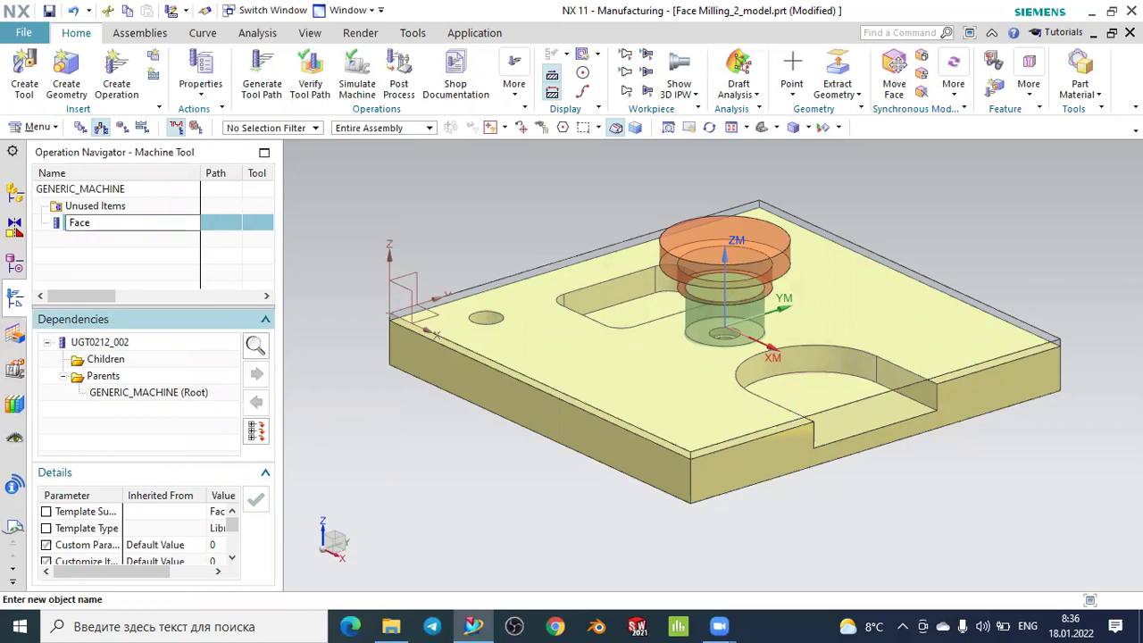
pyautogui.write('_MILL_D43')
pyautogui.press('Return')
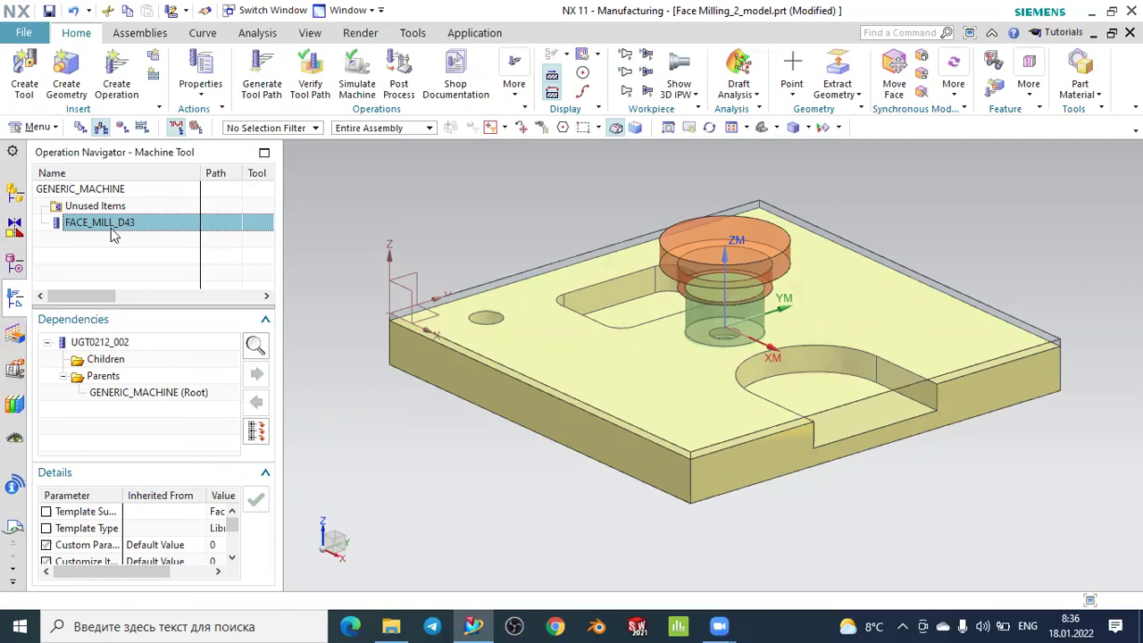
pyautogui.click(147, 249)
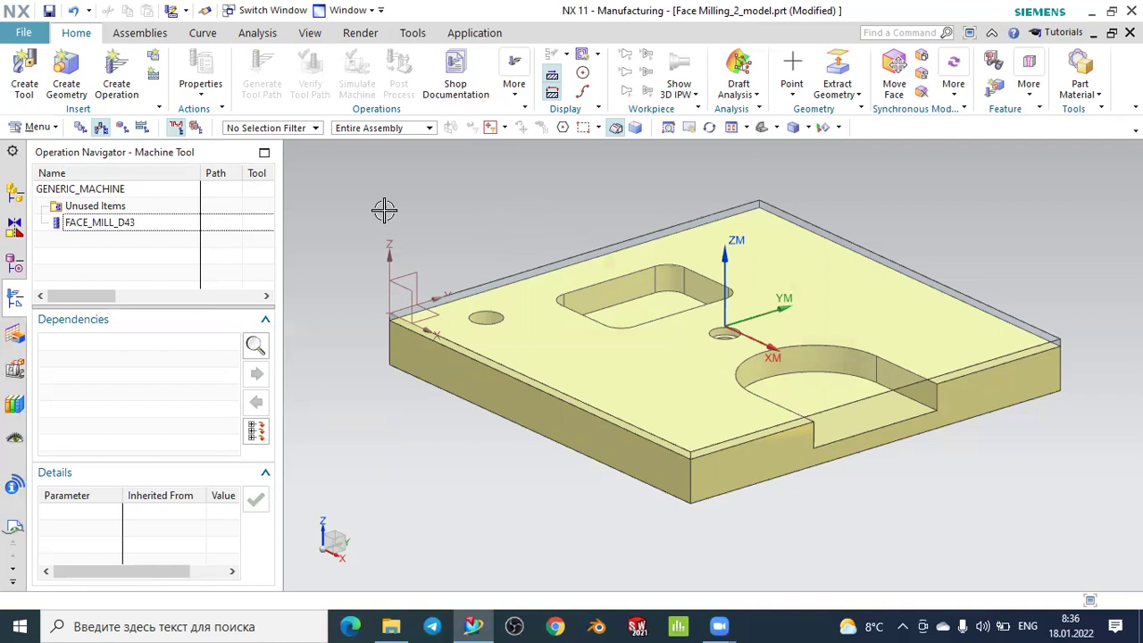
# - Start a mill_planar operation with the face-milling-with-boundaries subtype under PROGRAM
pyautogui.click(114, 59)
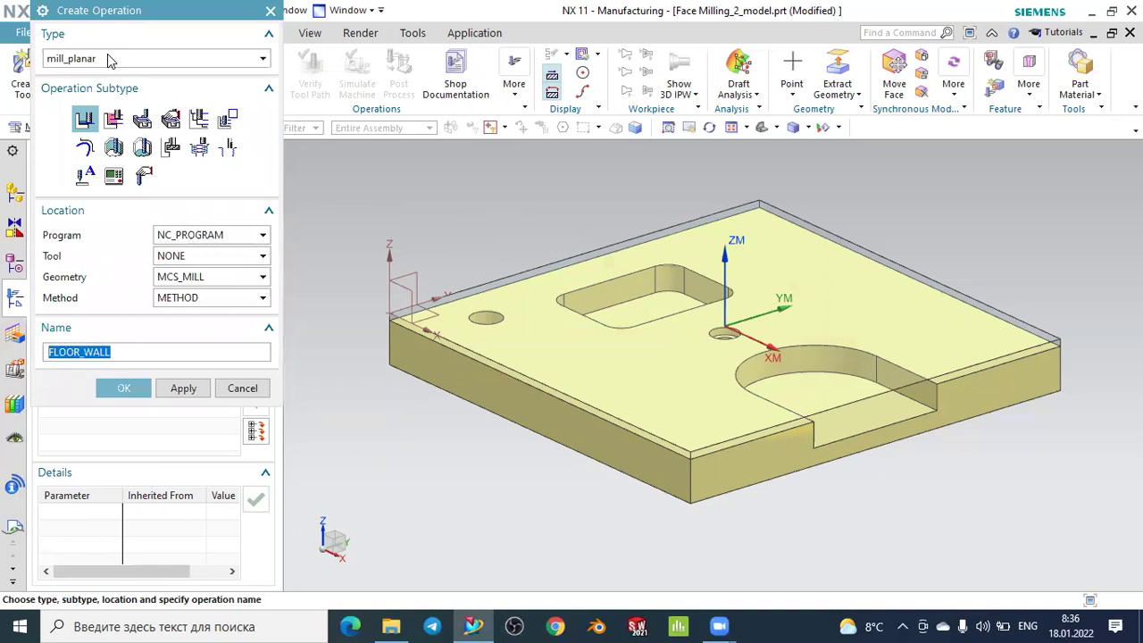
pyautogui.click(71, 59)
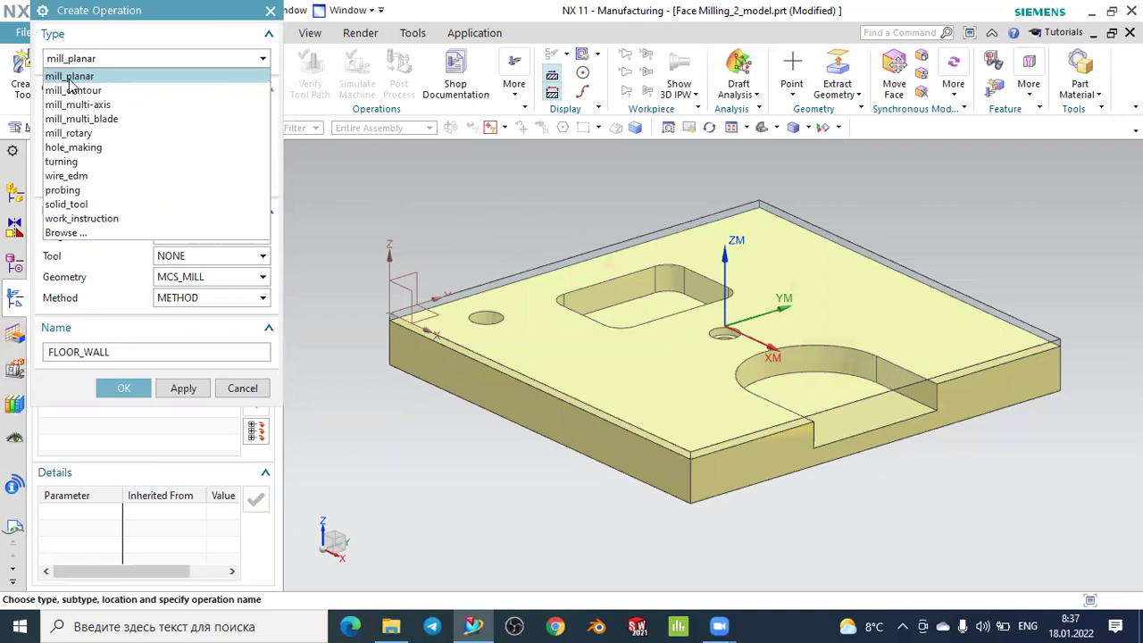
pyautogui.click(70, 78)
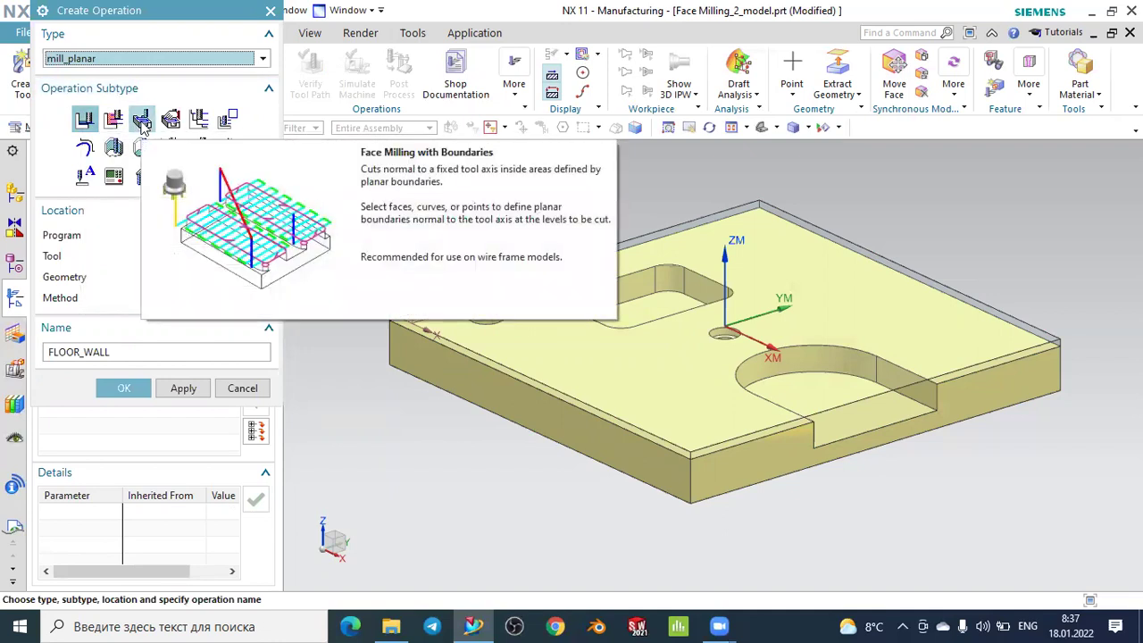
pyautogui.click(141, 120)
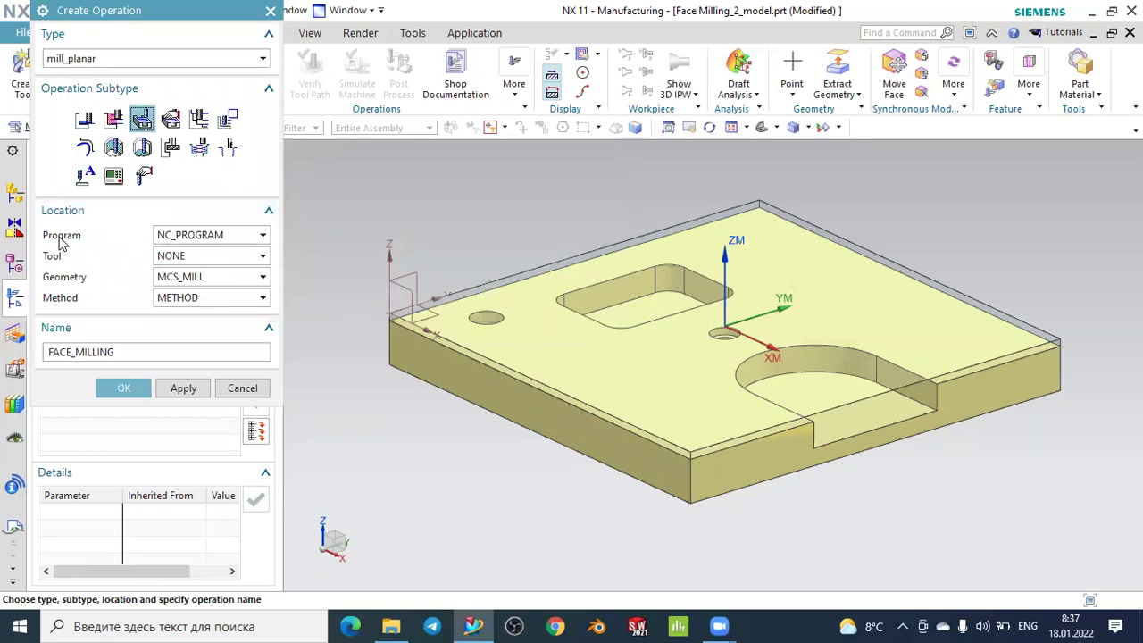
pyautogui.click(188, 236)
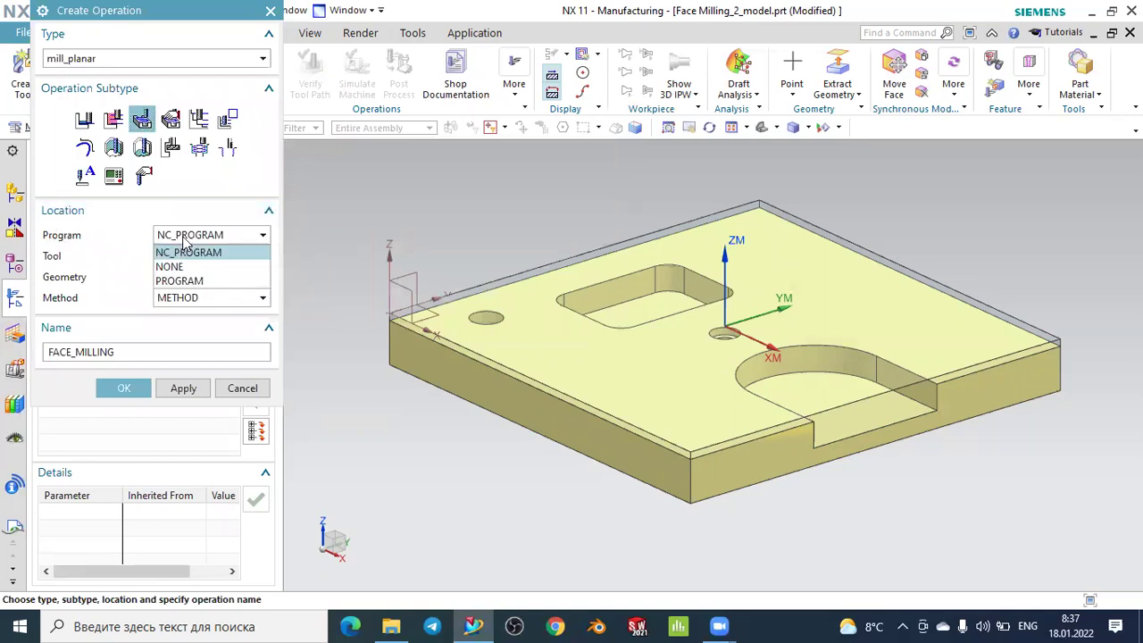
pyautogui.click(181, 282)
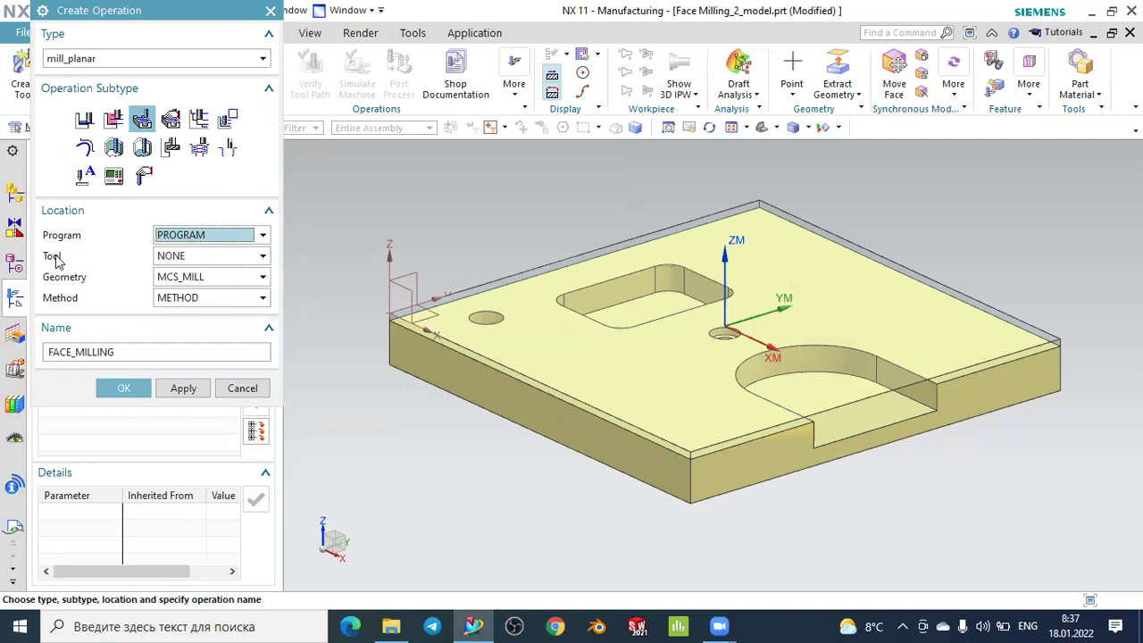
# - Assign tool FACE_MILL_D43, WORKPIECE geometry and MILL_FINISH method, and create FACE_MILLING
pyautogui.click(169, 257)
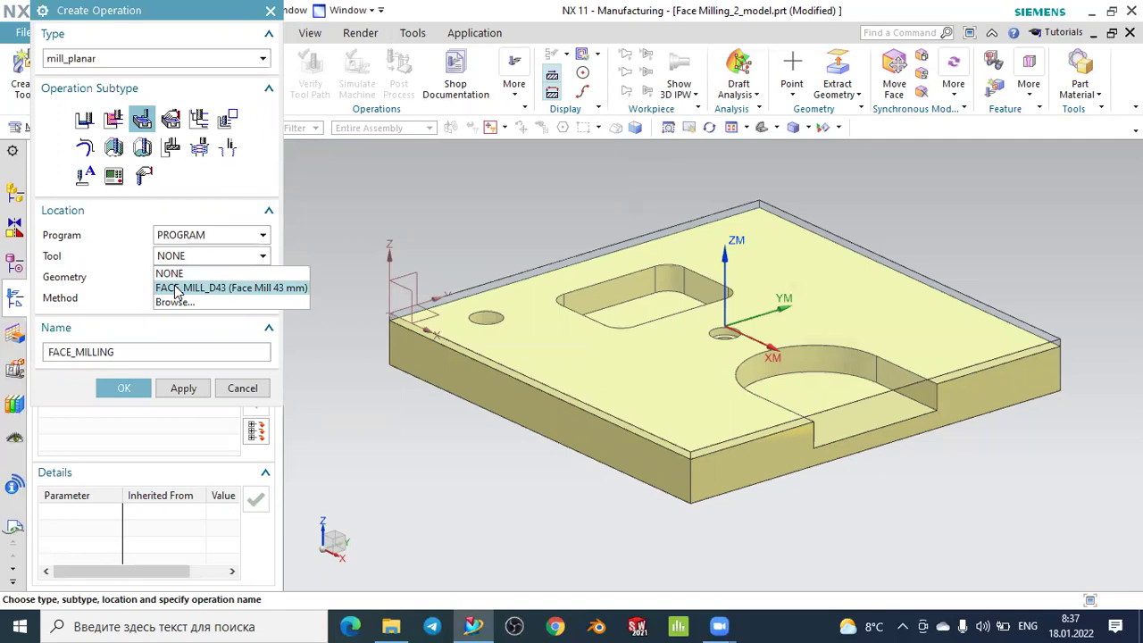
pyautogui.click(176, 289)
pyautogui.click(177, 279)
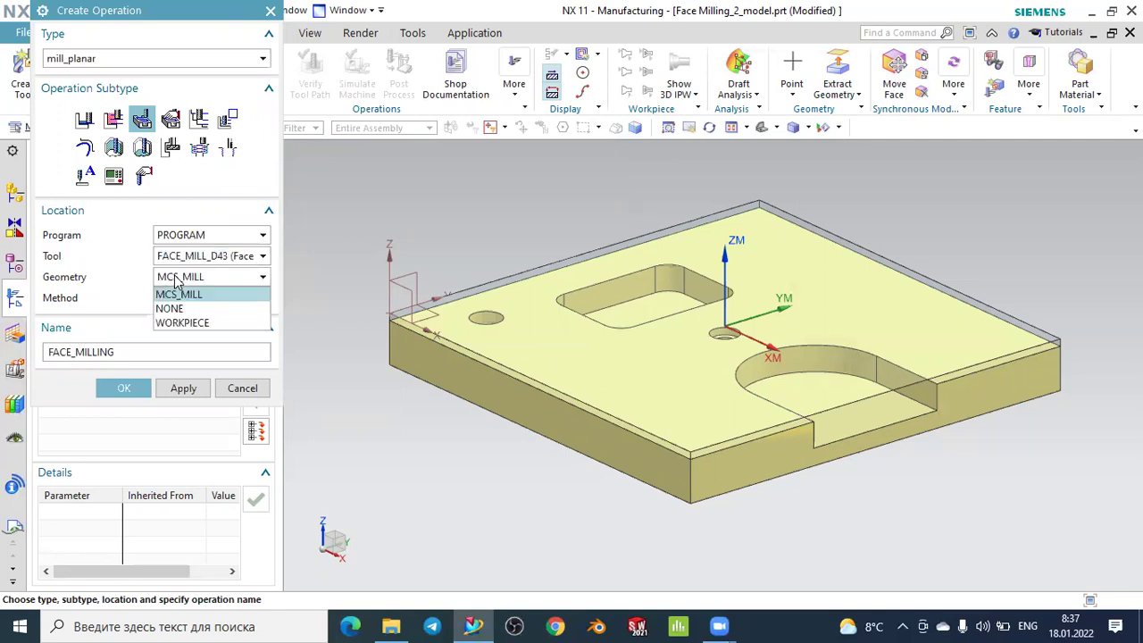
pyautogui.click(178, 322)
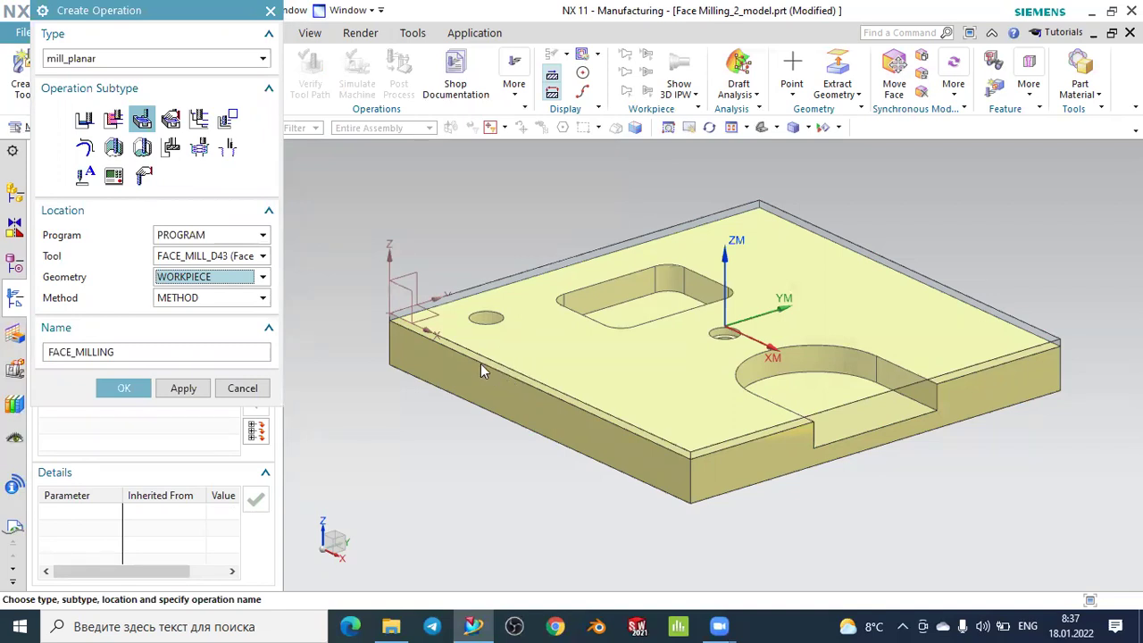
pyautogui.click(175, 301)
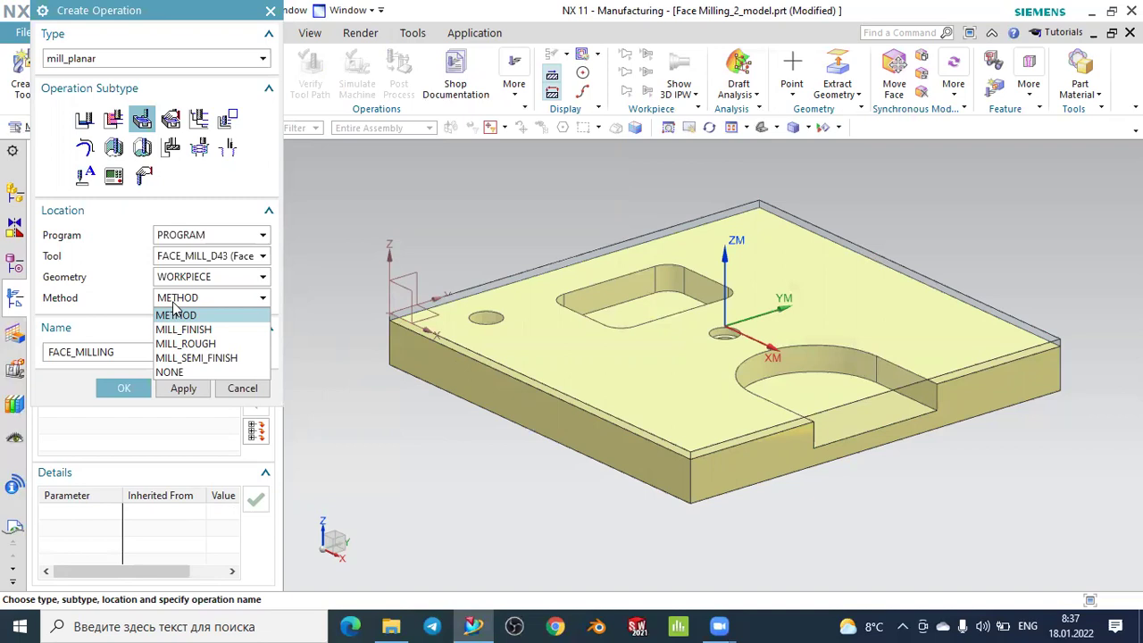
pyautogui.click(188, 330)
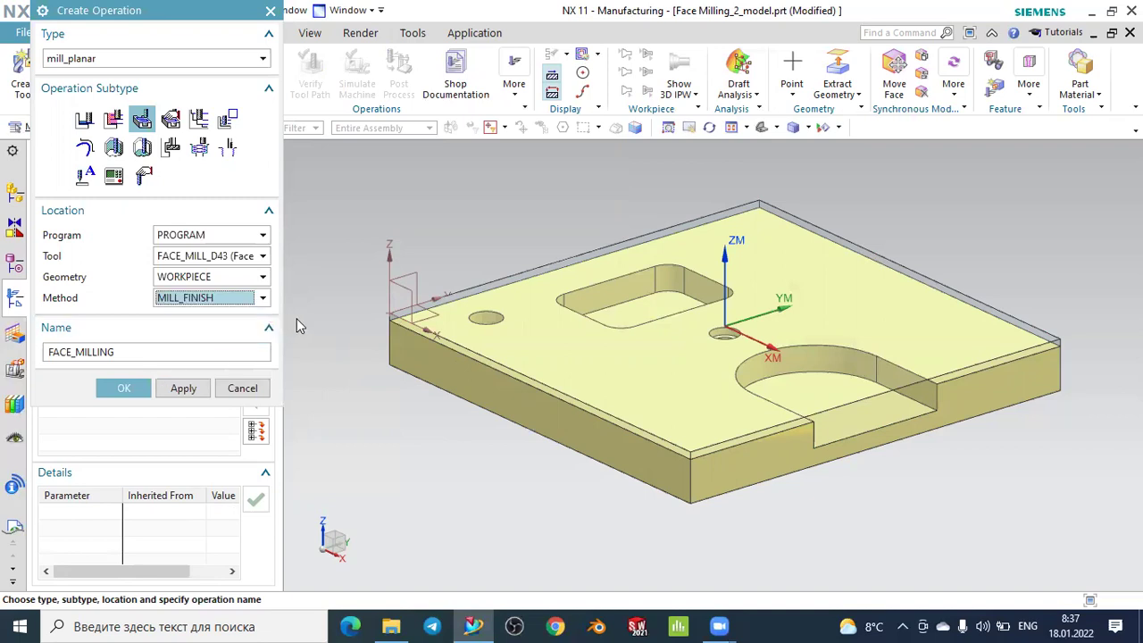
pyautogui.click(124, 351)
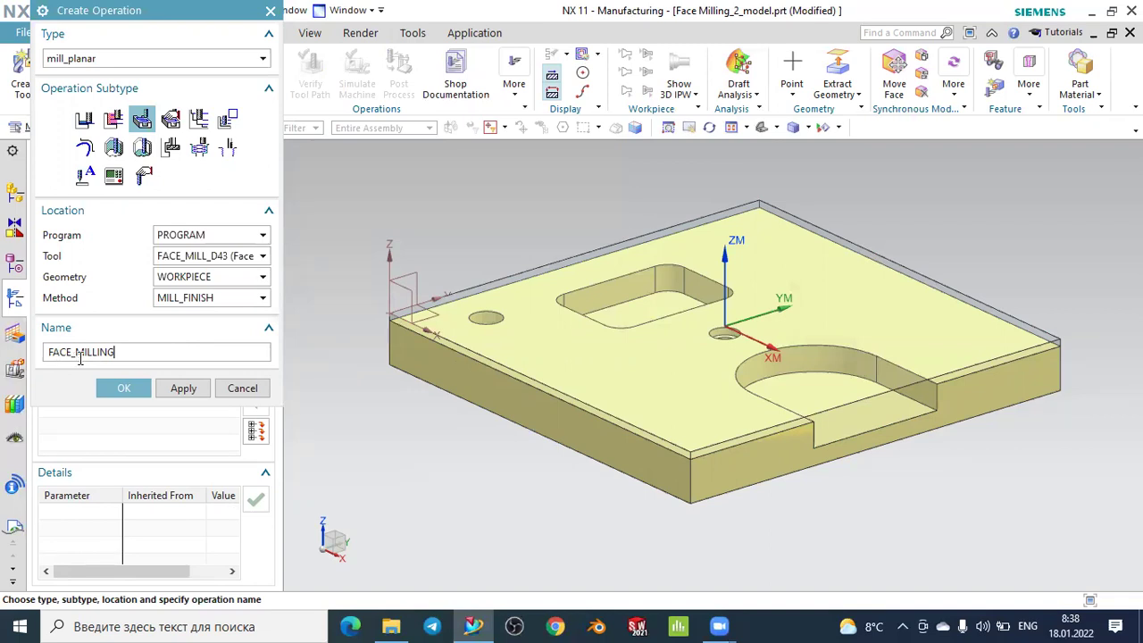
pyautogui.click(125, 386)
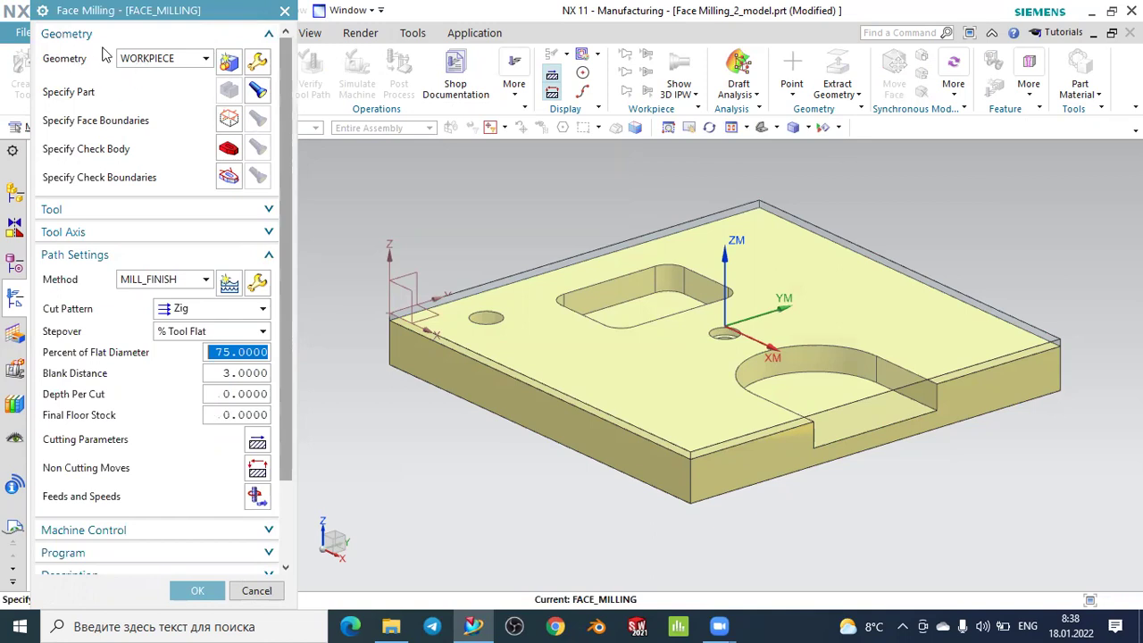
# - Reselect WORKPIECE geometry, highlight the part geometry, and move the Face Milling dialog down
pyautogui.click(149, 59)
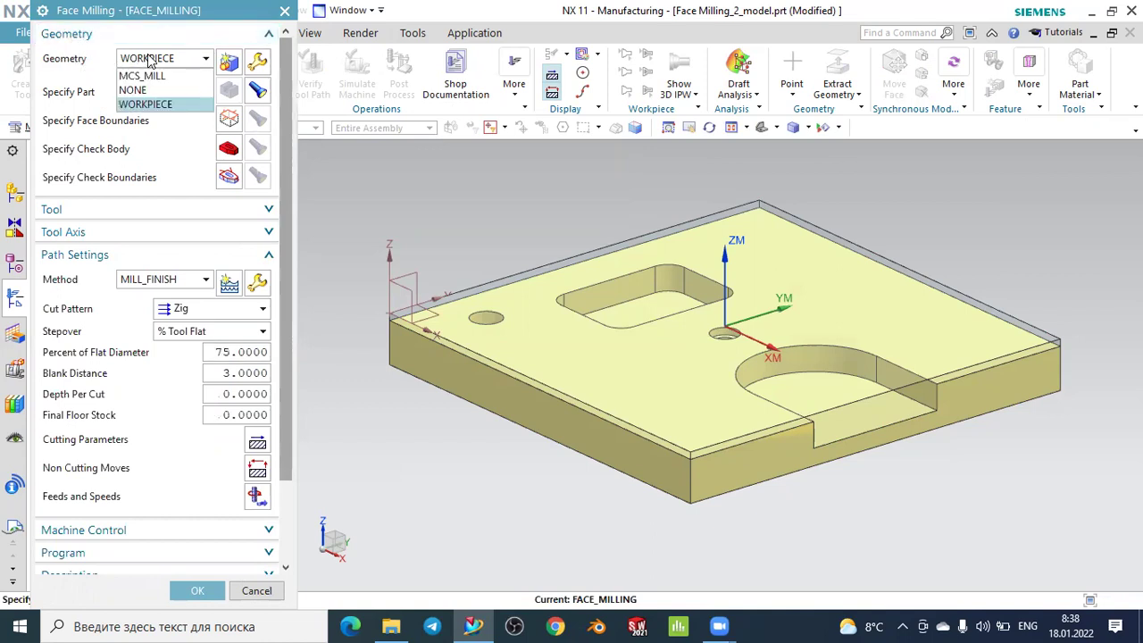
pyautogui.click(150, 105)
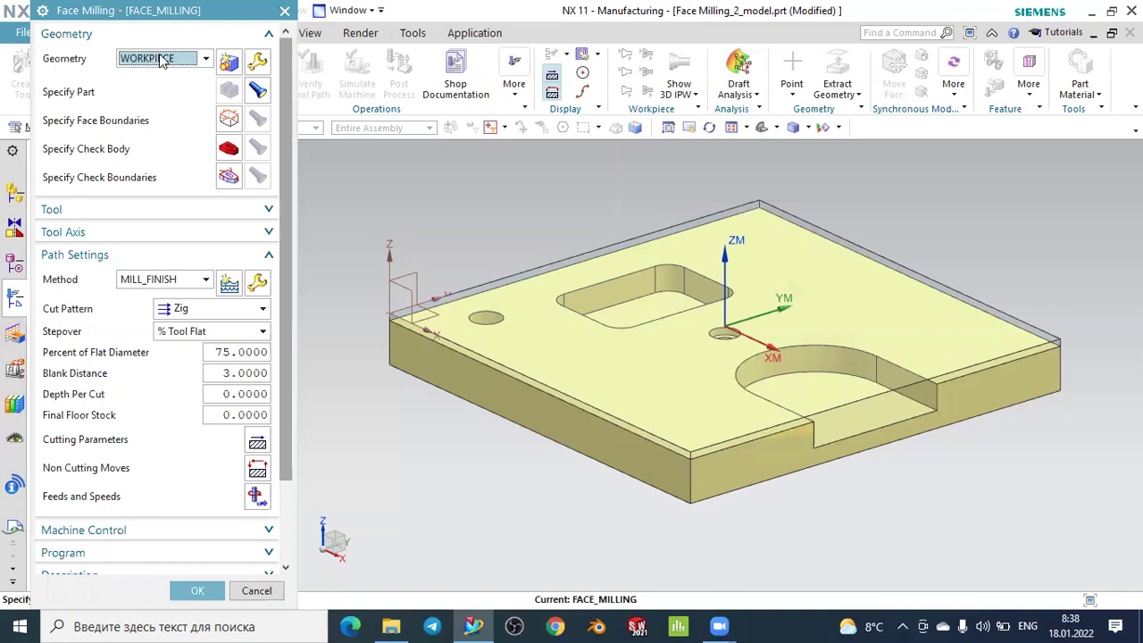
pyautogui.click(256, 90)
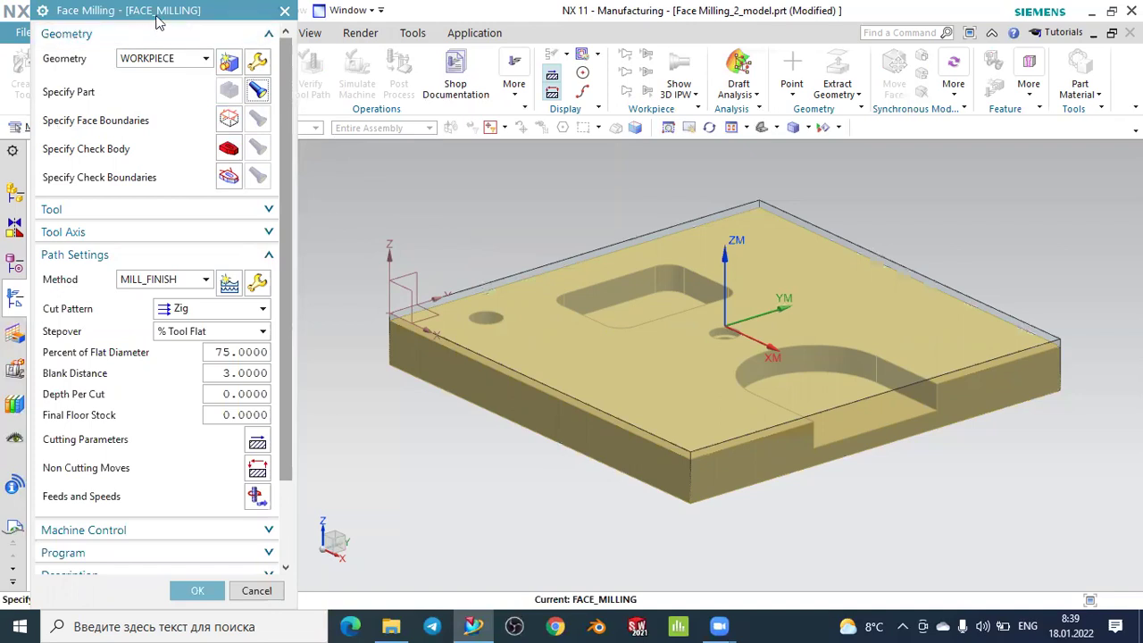
pyautogui.moveTo(234, 10)
pyautogui.mouseDown()
pyautogui.moveTo(233, 34)
pyautogui.moveTo(223, 28)
pyautogui.mouseUp()
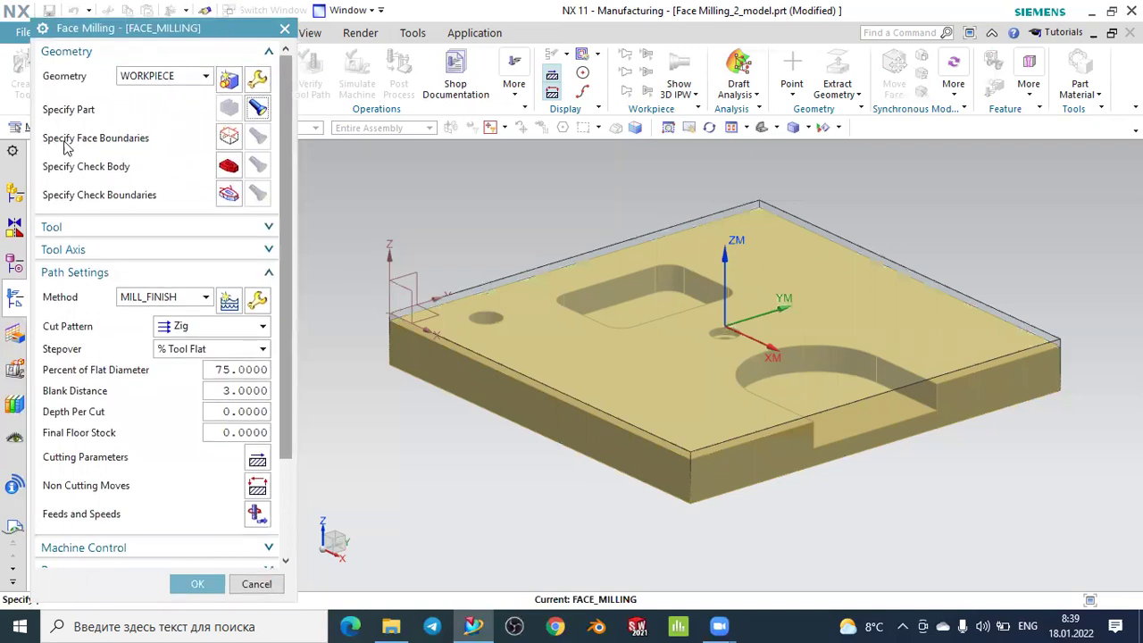
# - Set face boundaries by the Face method, picking Face of Extrude(2) from the list
pyautogui.click(229, 138)
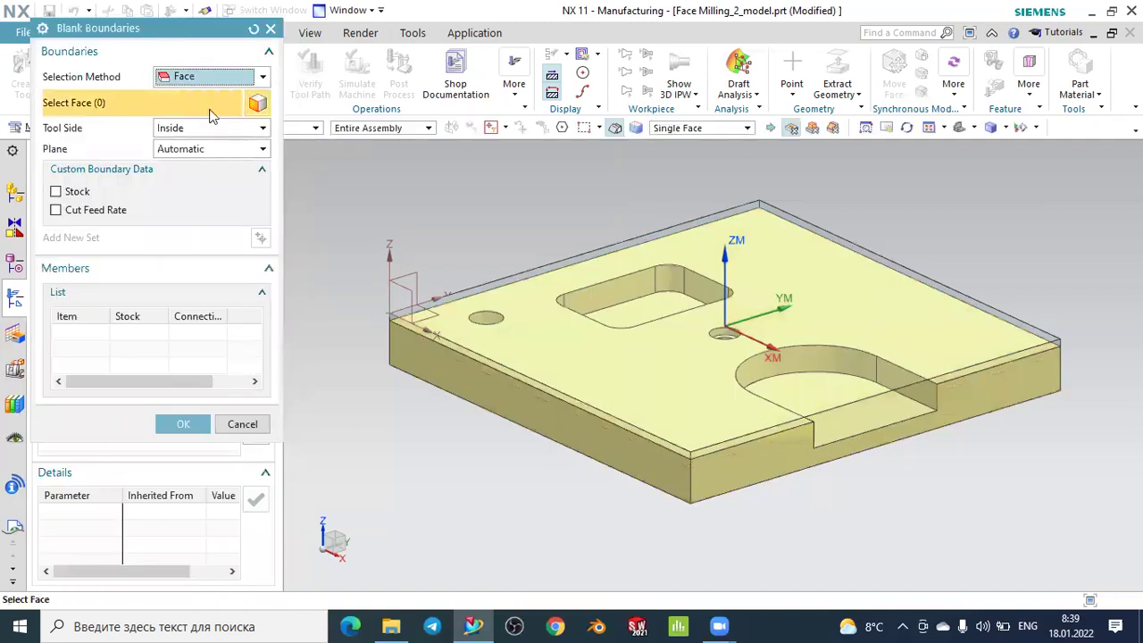
pyautogui.click(185, 78)
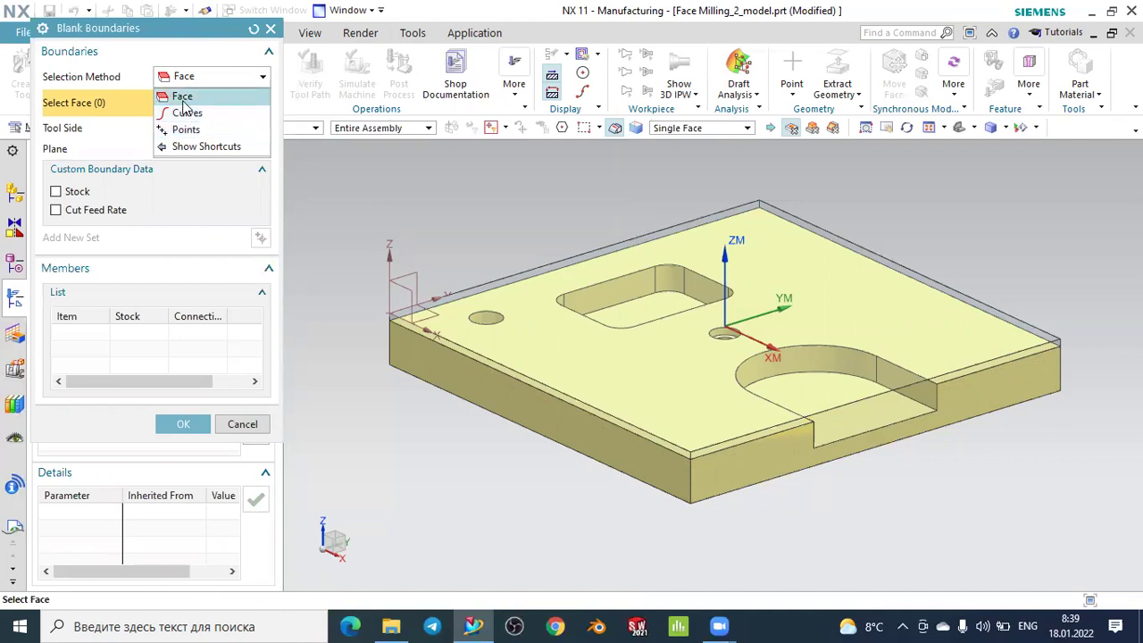
pyautogui.click(185, 97)
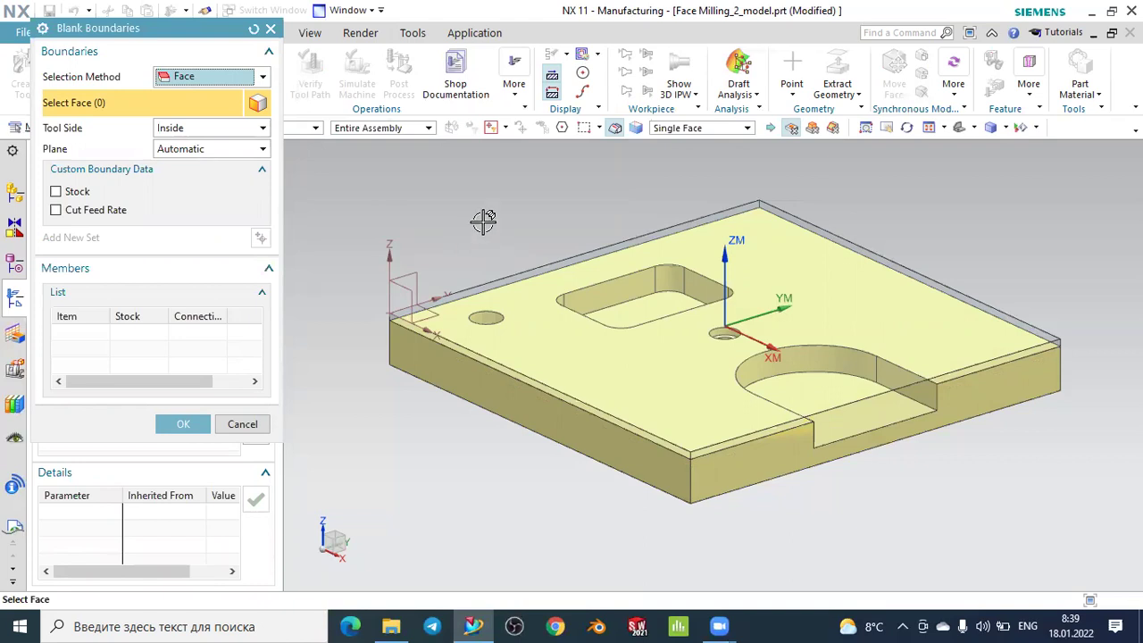
pyautogui.scroll(2, 532, 230)
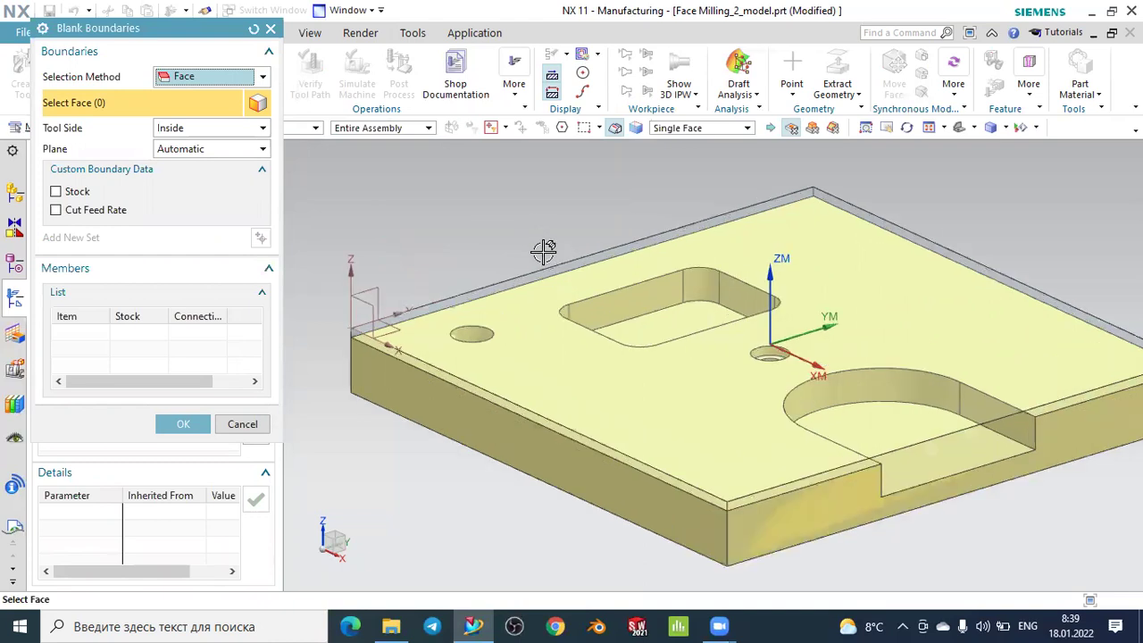
pyautogui.rightClick(562, 397)
pyautogui.click(634, 13)
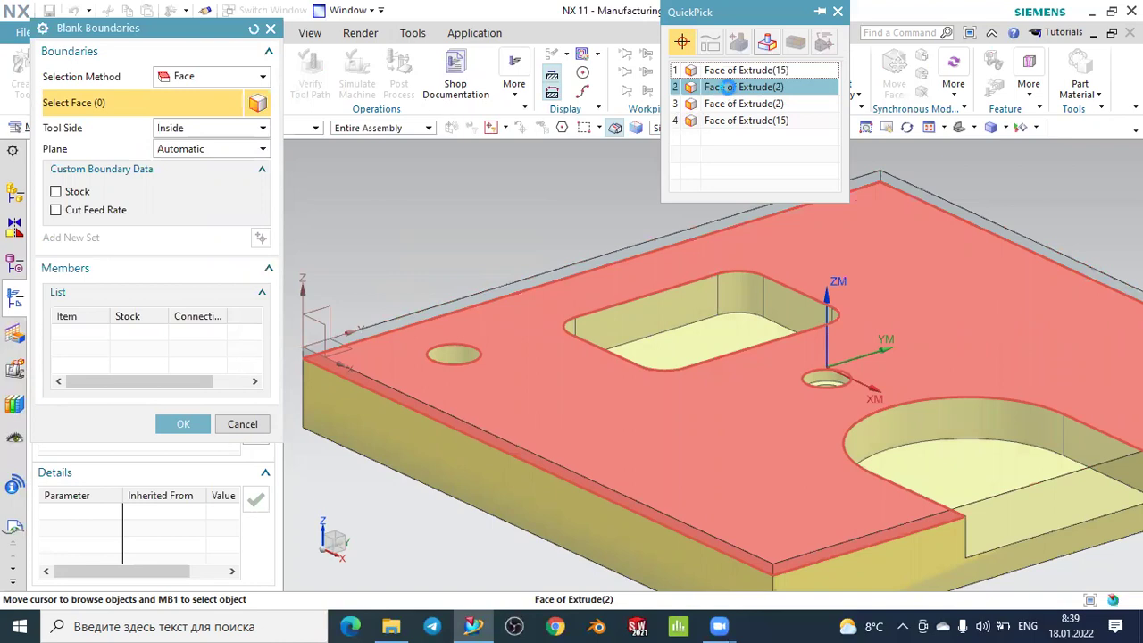
pyautogui.click(729, 89)
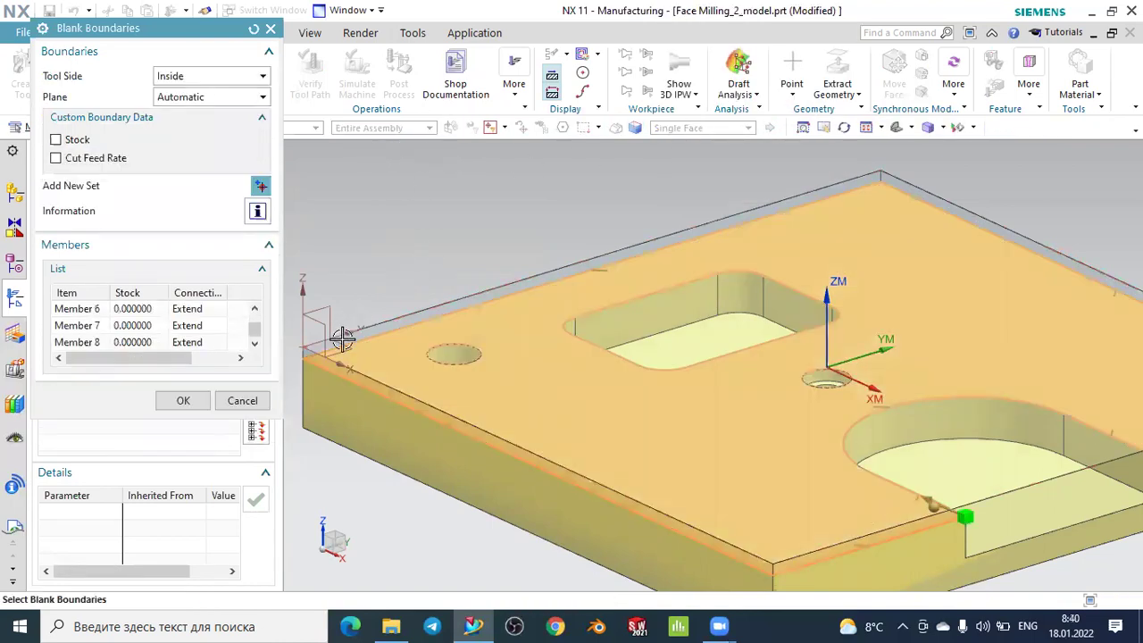
pyautogui.hotkey('ctrl', 'f')
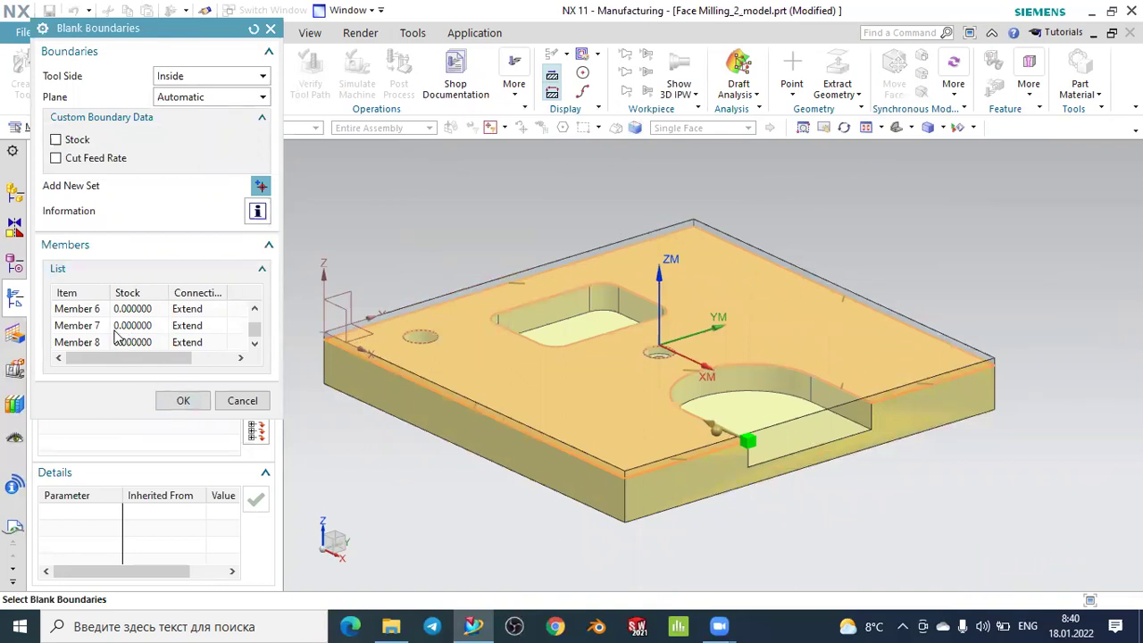
pyautogui.scroll(2, 79, 322)
pyautogui.click(185, 401)
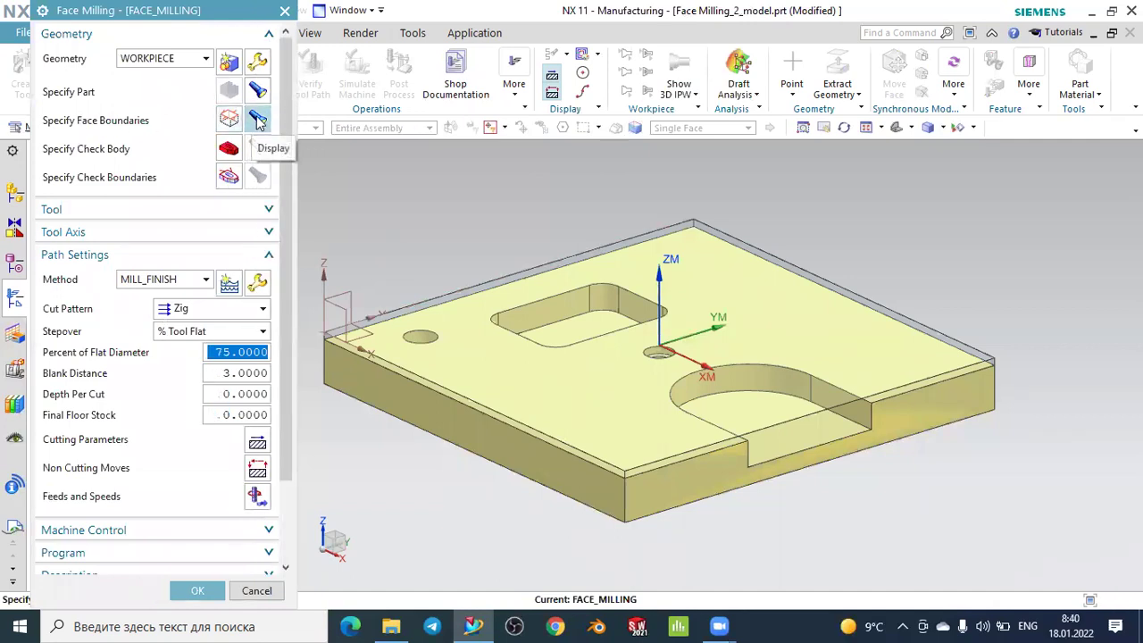
# - Display the face boundary outline and set the operation's tool to FACE_MILL_D43
pyautogui.click(257, 119)
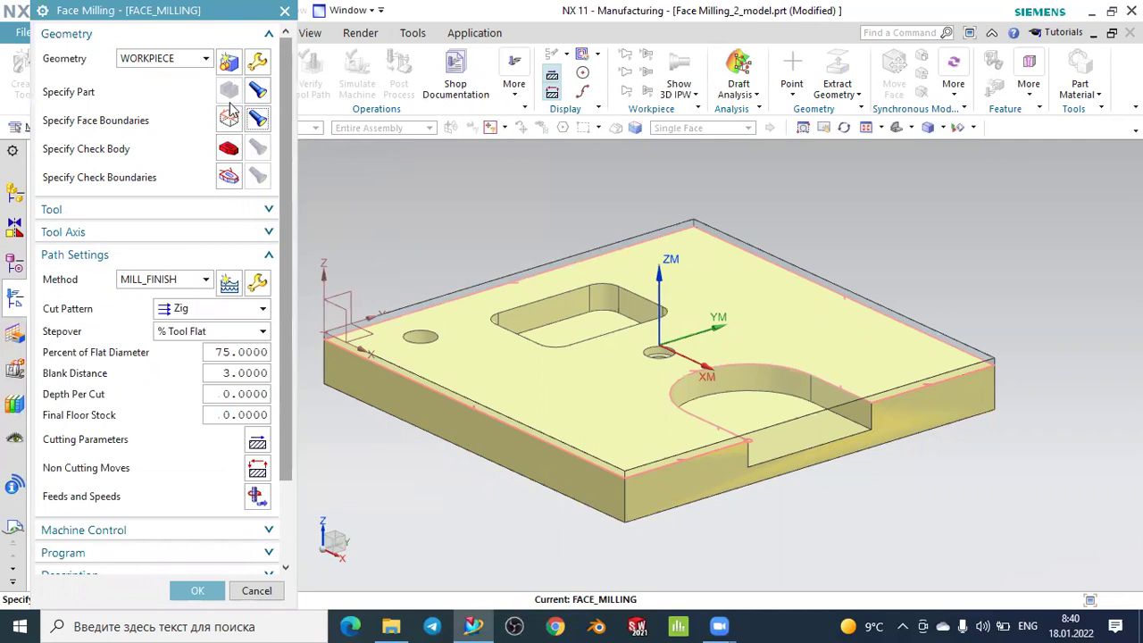
pyautogui.click(87, 212)
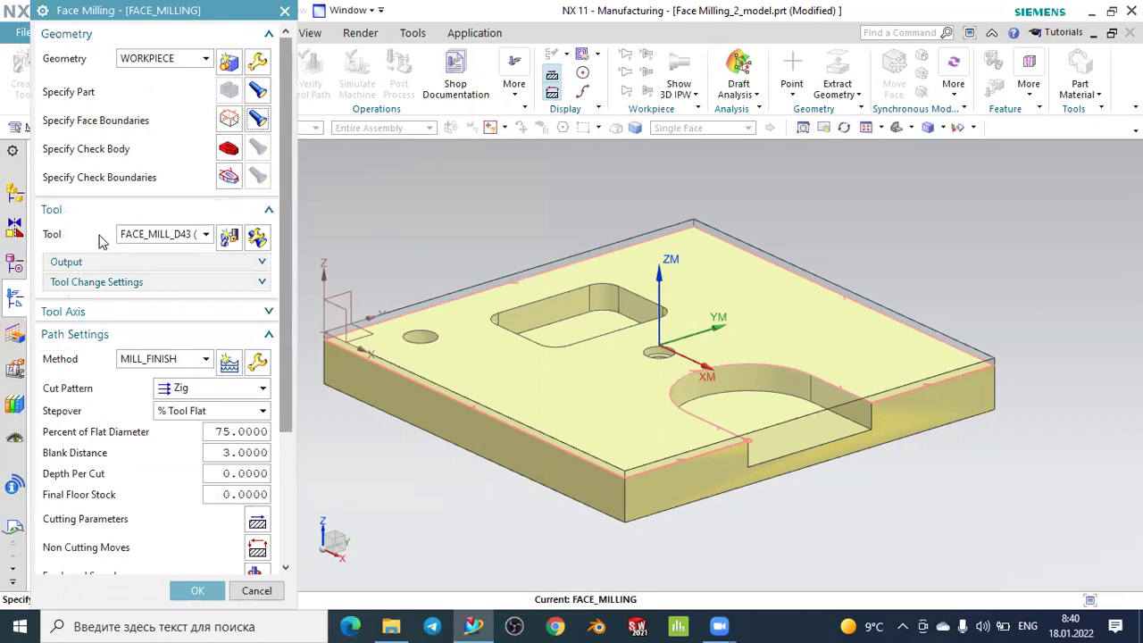
pyautogui.click(205, 237)
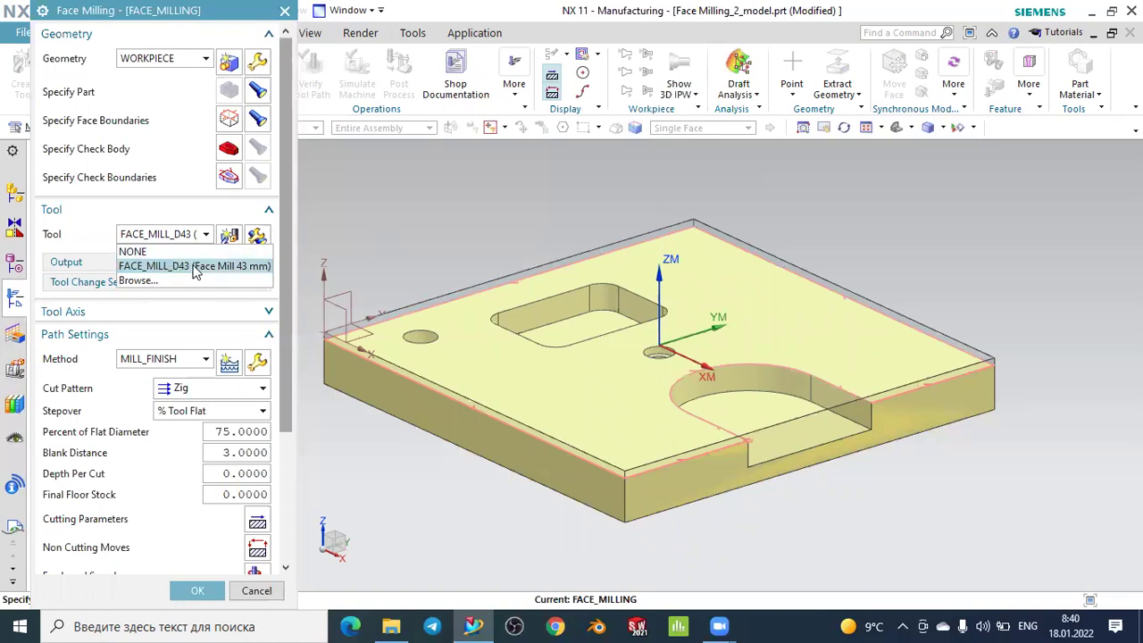
pyautogui.click(182, 266)
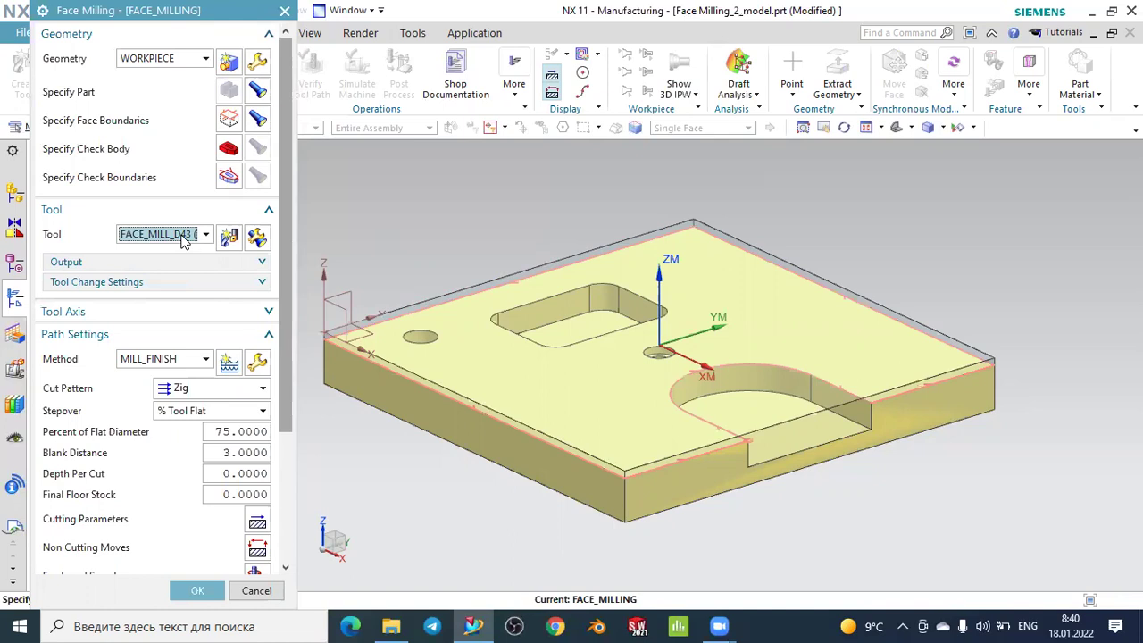
pyautogui.click(230, 239)
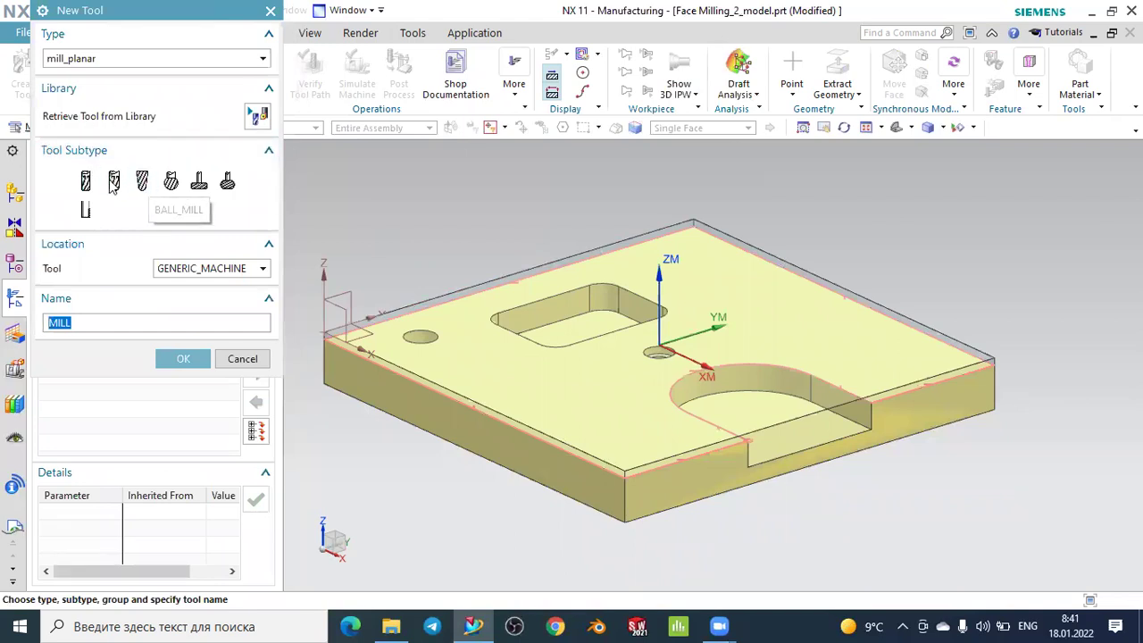
pyautogui.click(257, 118)
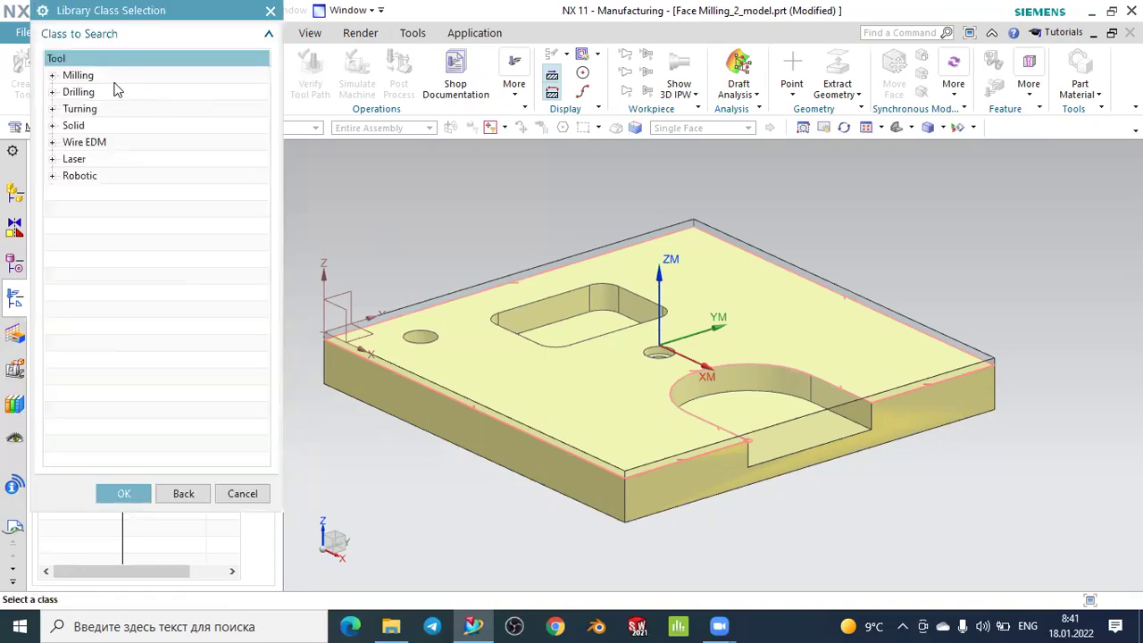
pyautogui.click(51, 75)
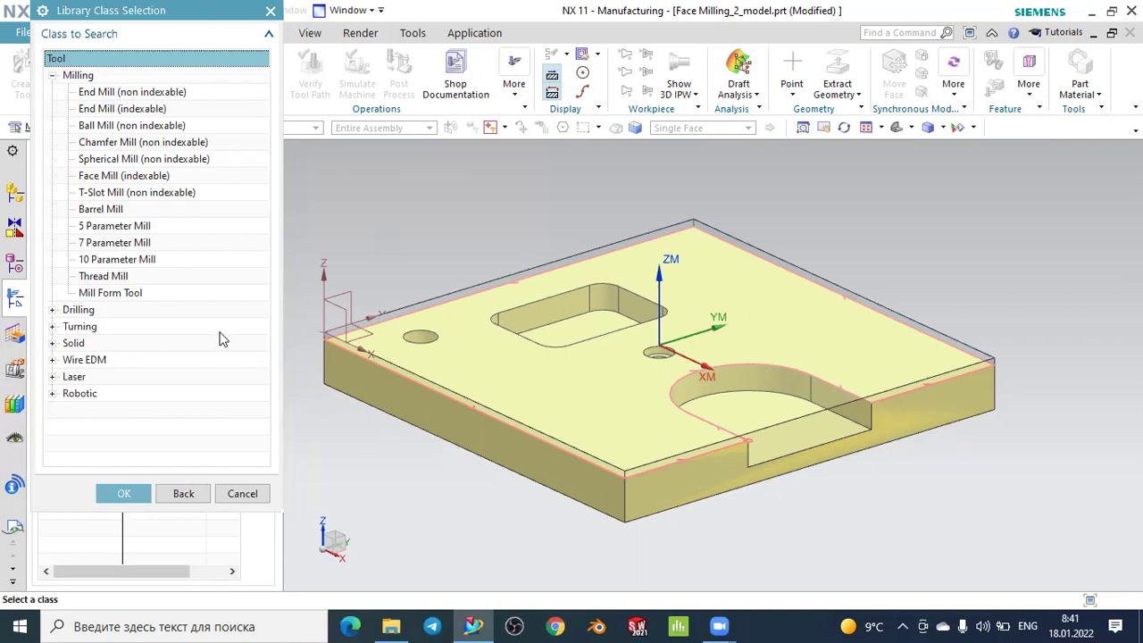
pyautogui.click(247, 493)
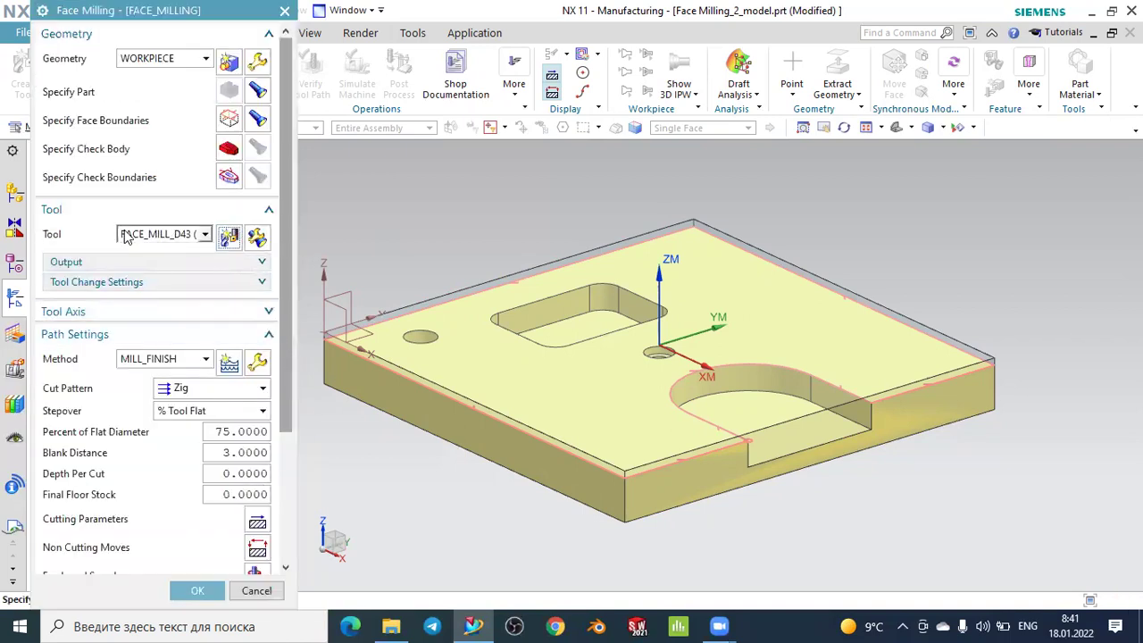
pyautogui.click(257, 236)
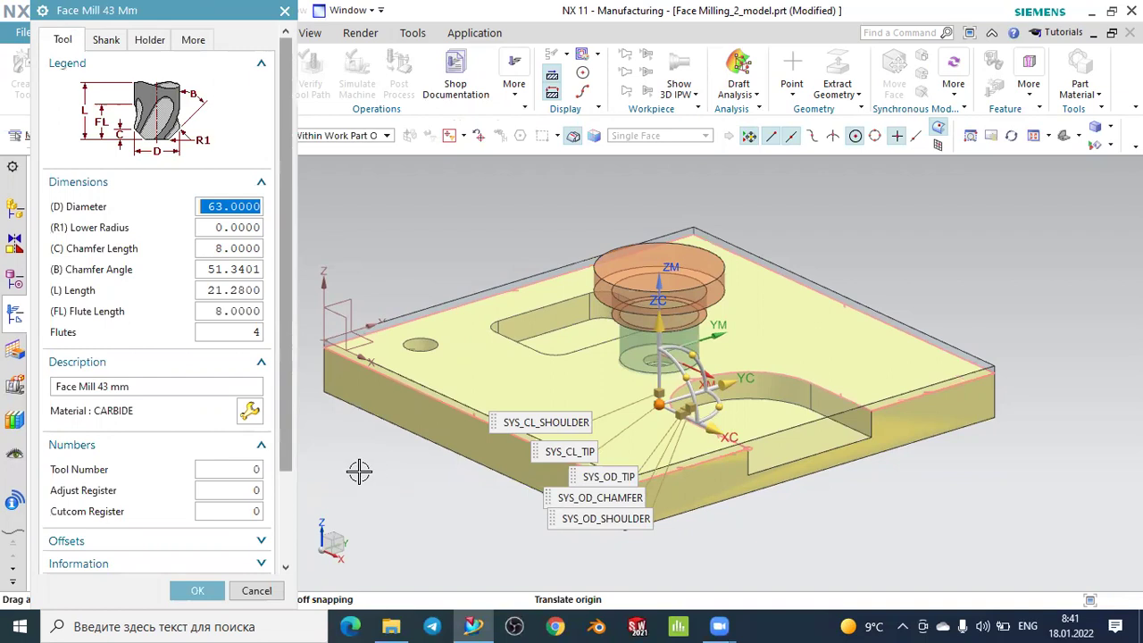
pyautogui.click(256, 590)
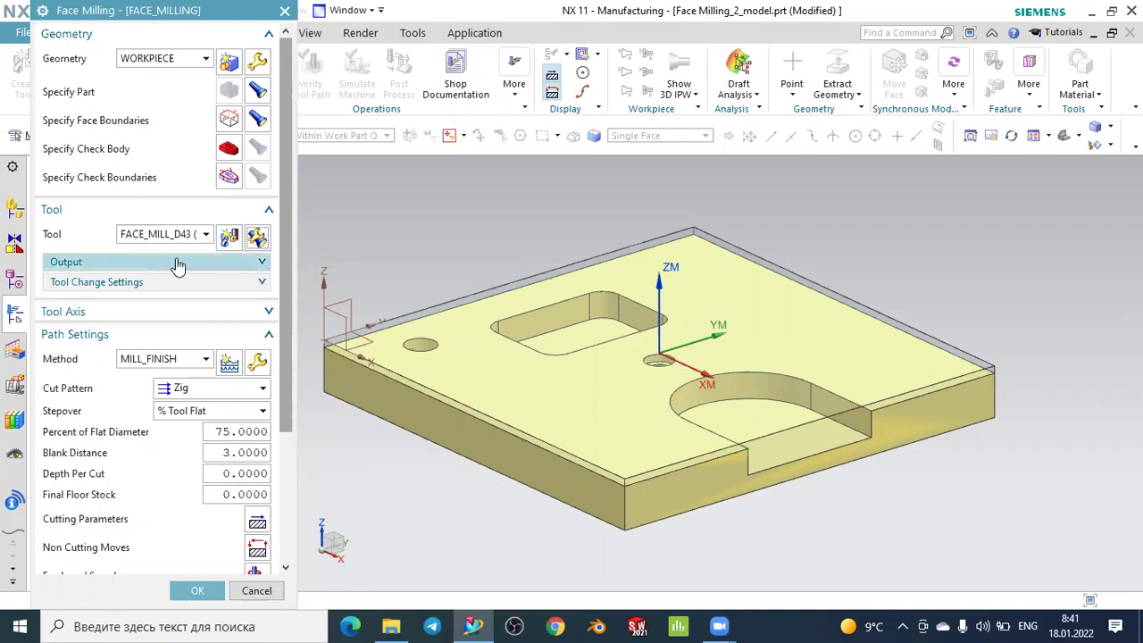
pyautogui.click(58, 213)
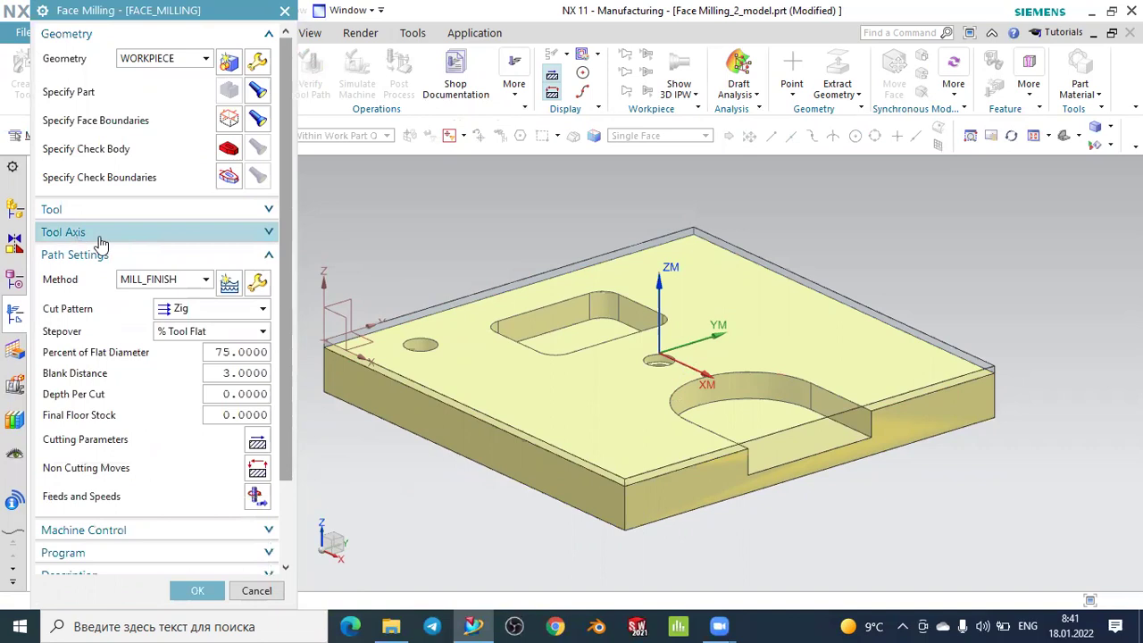
# - Change the Tool Axis setting to +ZM Axis and collapse the Tool Axis group
pyautogui.click(85, 234)
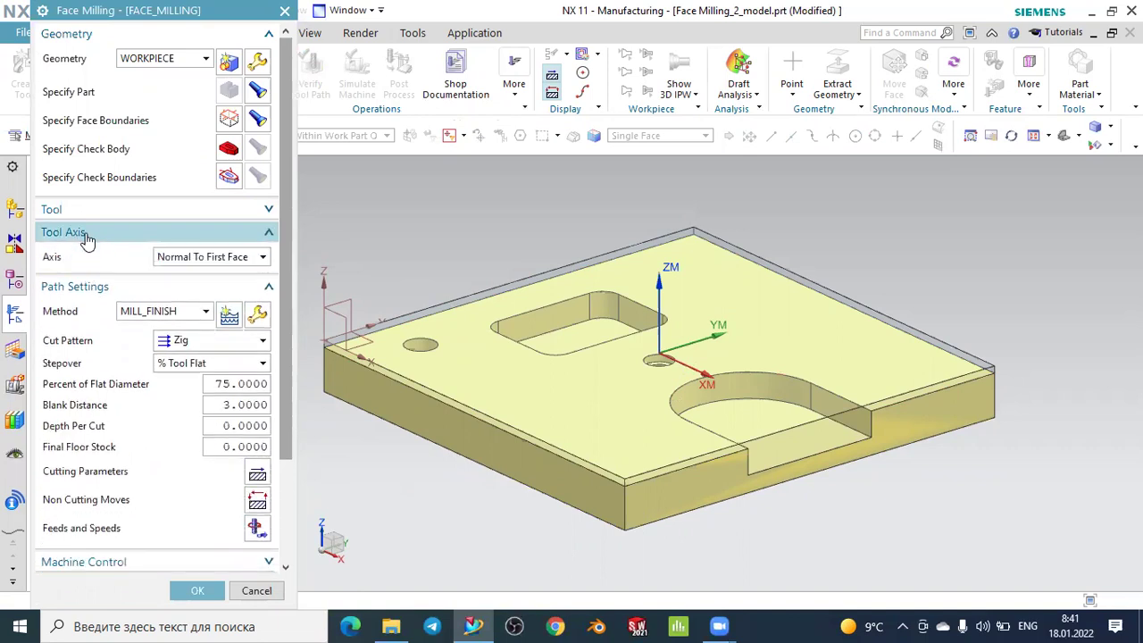
pyautogui.click(190, 258)
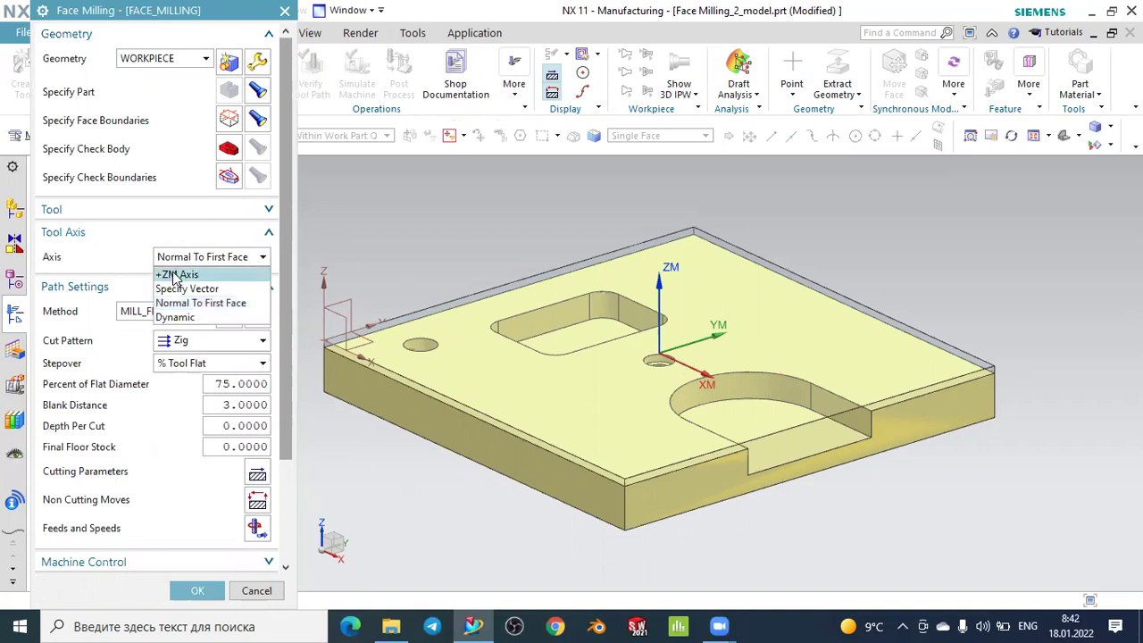
pyautogui.click(176, 275)
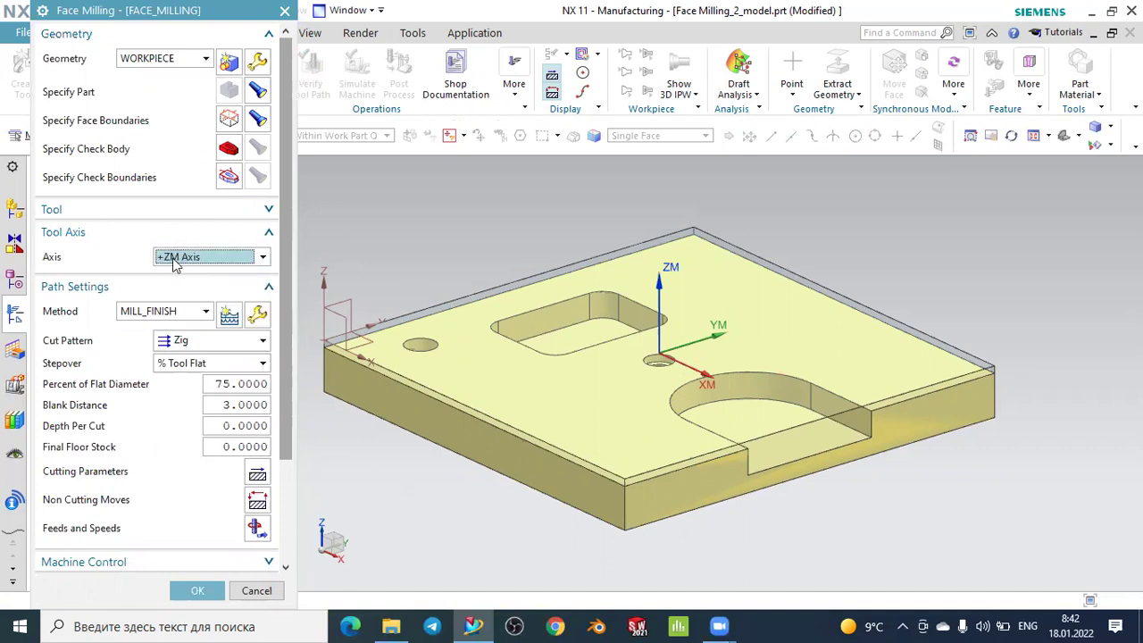
pyautogui.click(78, 239)
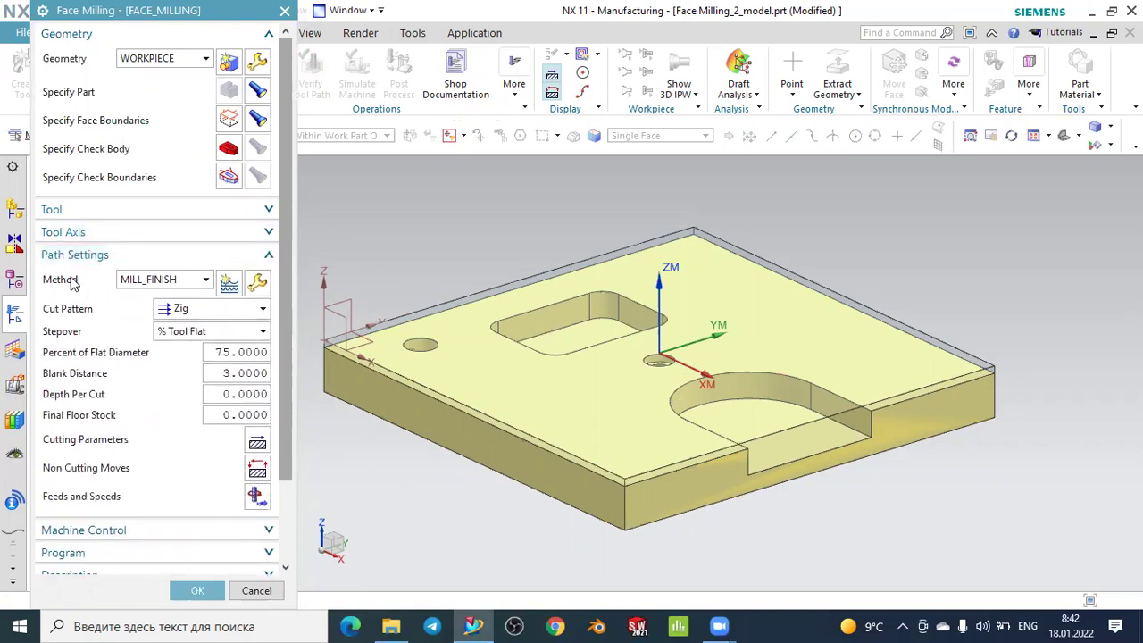
pyautogui.click(151, 286)
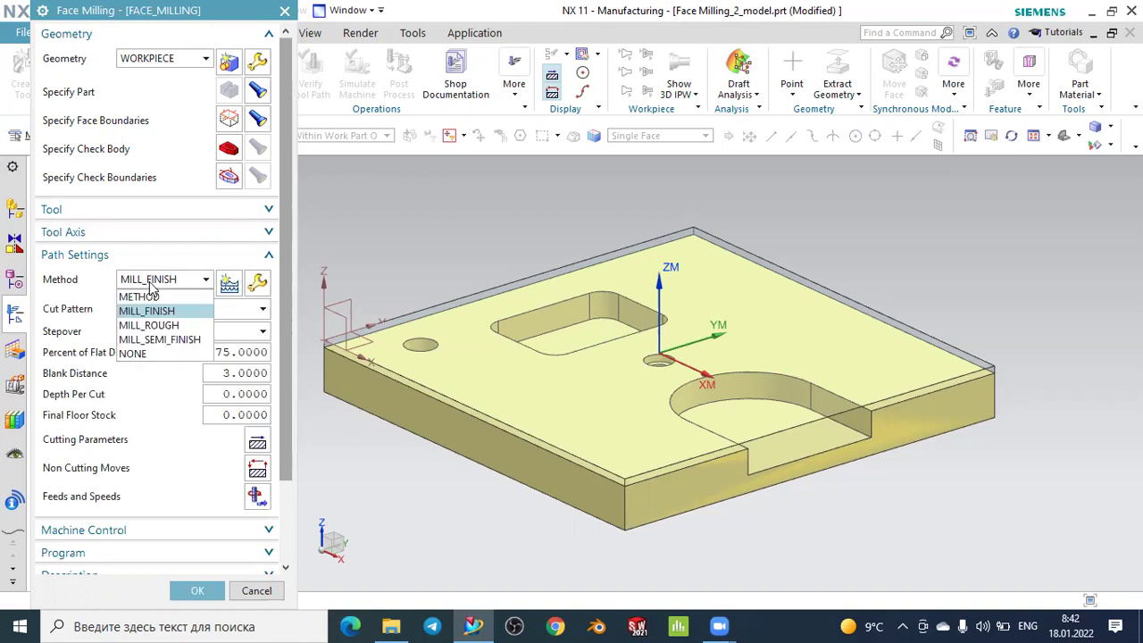
pyautogui.click(154, 310)
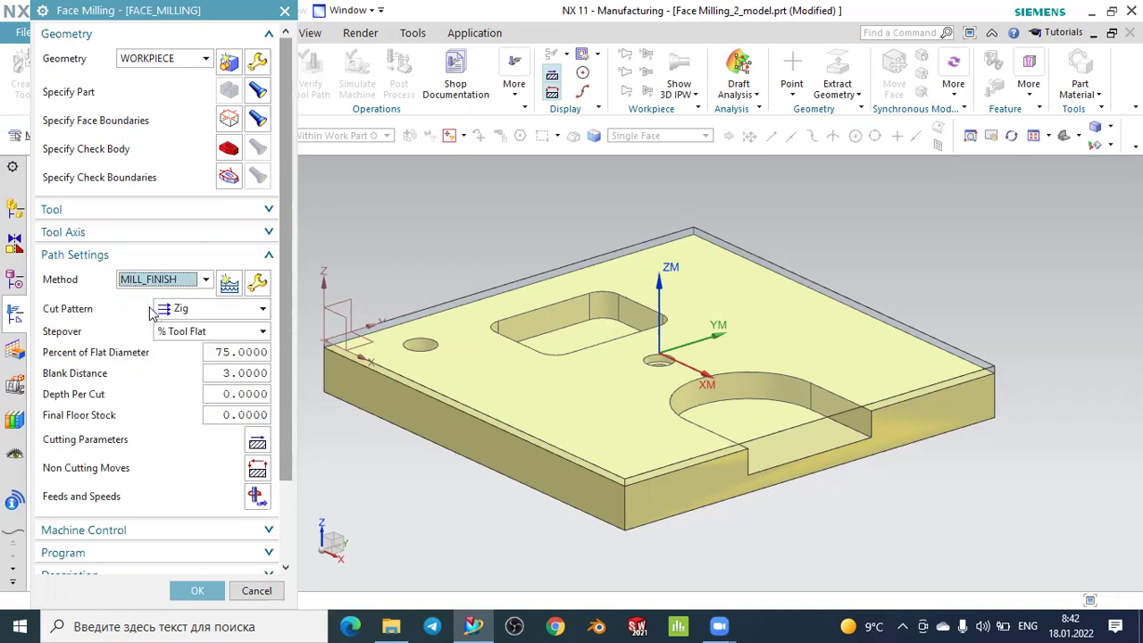
pyautogui.click(258, 283)
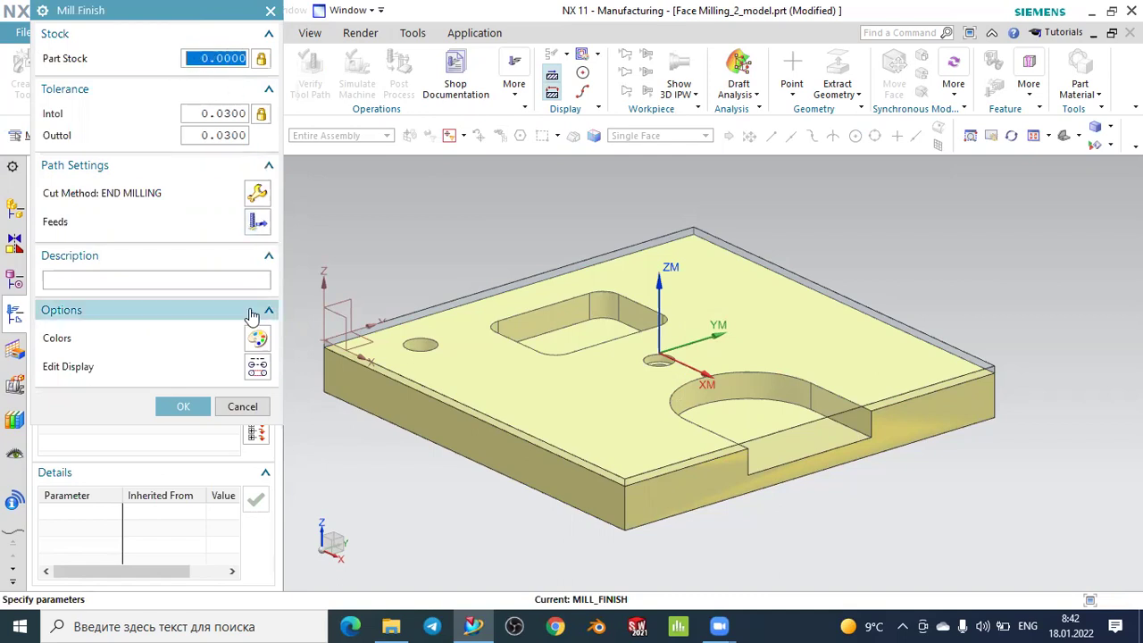
pyautogui.click(183, 407)
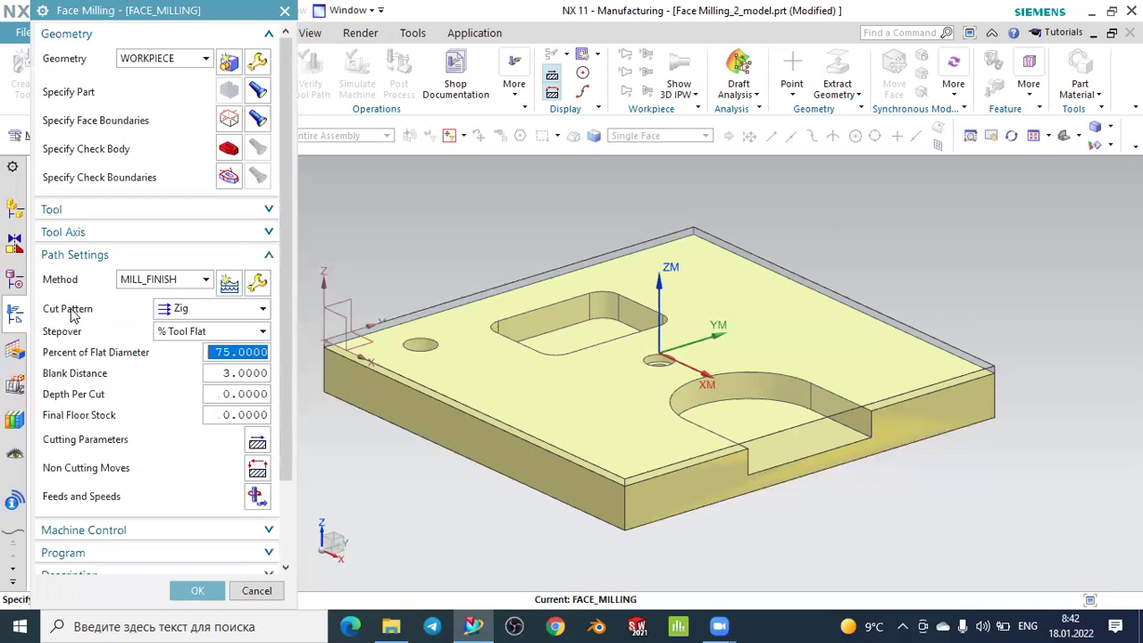
# - Change the cut pattern to Zig Zag, leaving the stepover type at % Tool Flat
pyautogui.click(182, 311)
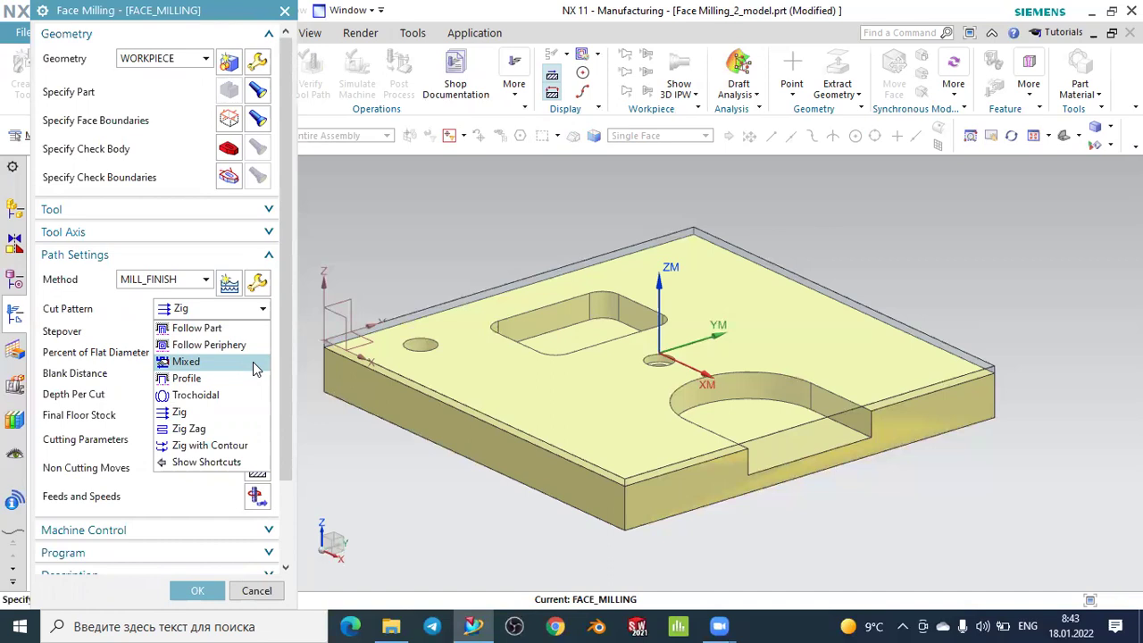
pyautogui.click(215, 428)
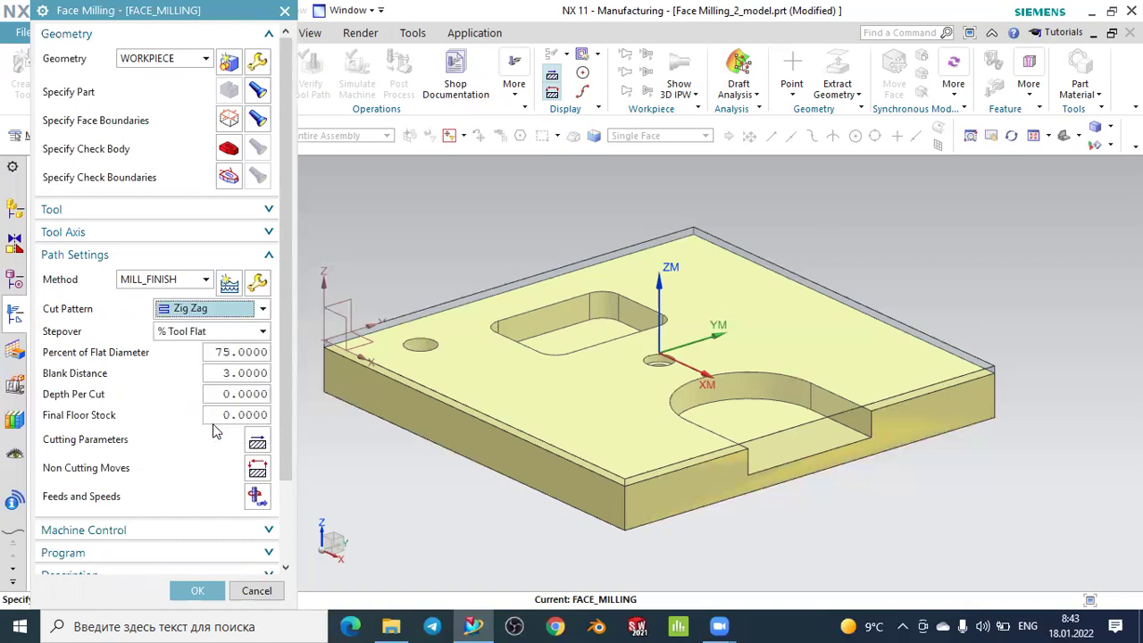
pyautogui.click(188, 334)
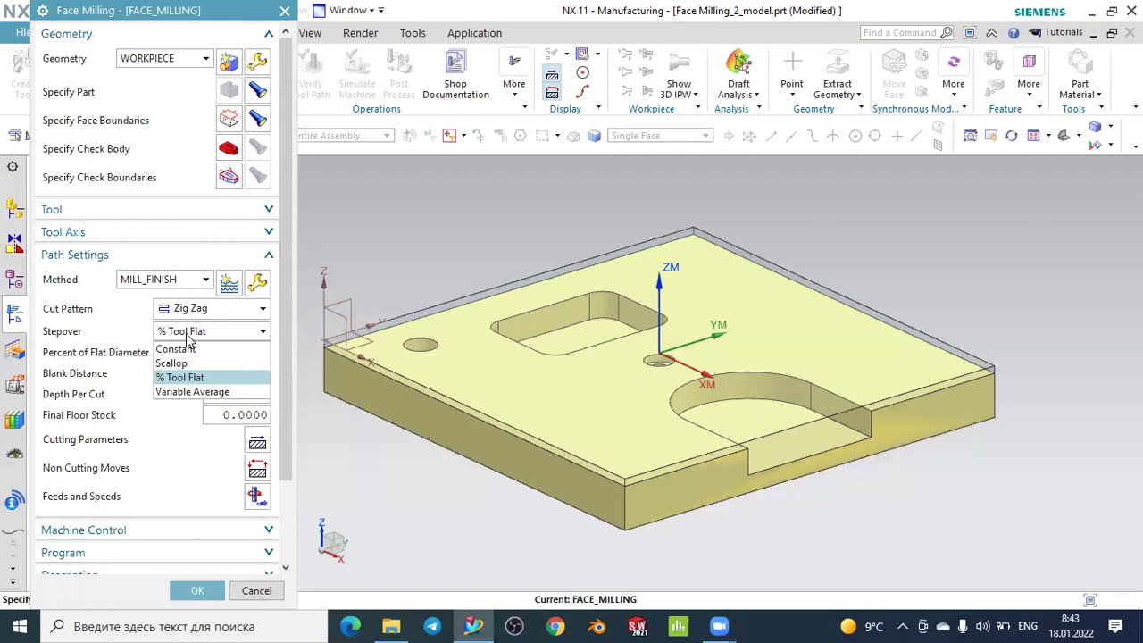
pyautogui.click(190, 378)
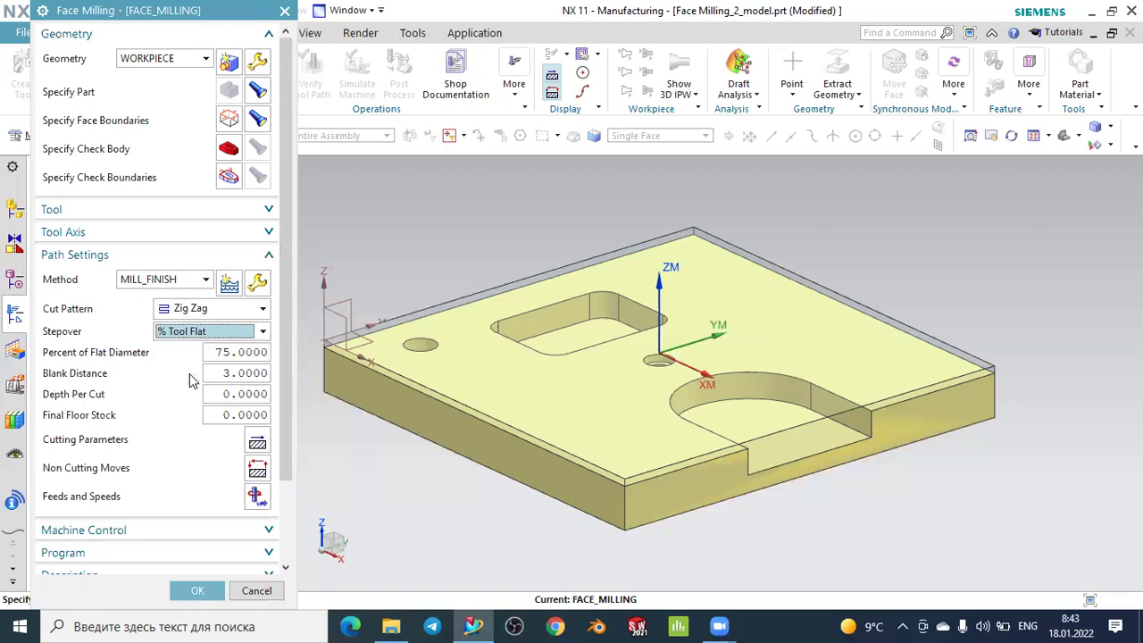
# - Enter 40 for flat-diameter stepover percent, 5 for blank distance and 1 for depth per cut
pyautogui.click(230, 355)
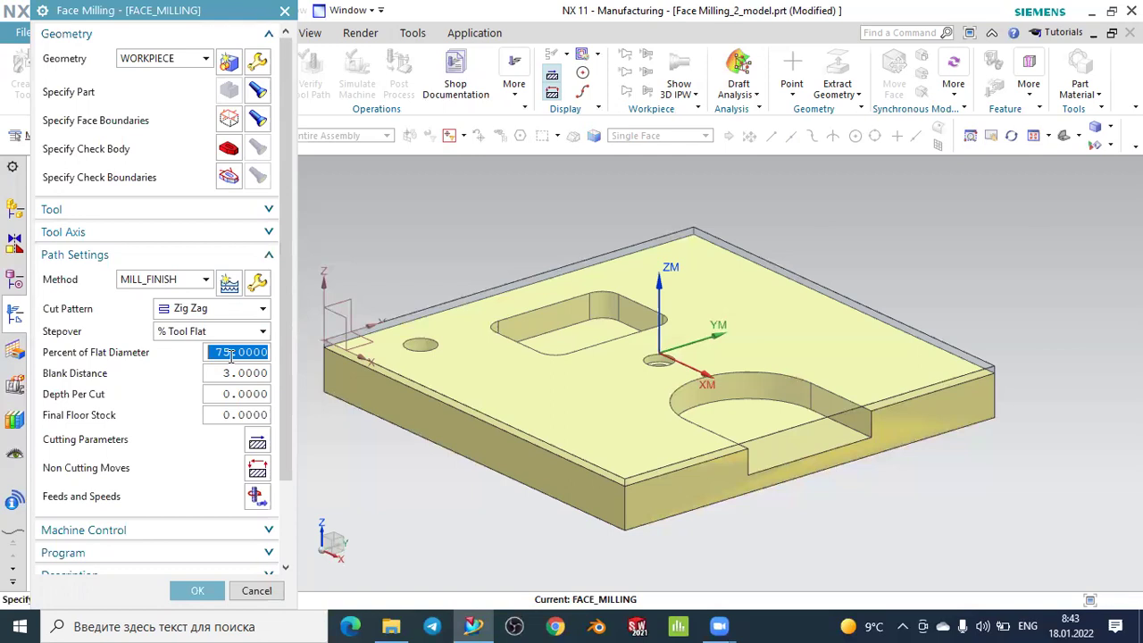
pyautogui.write('40')
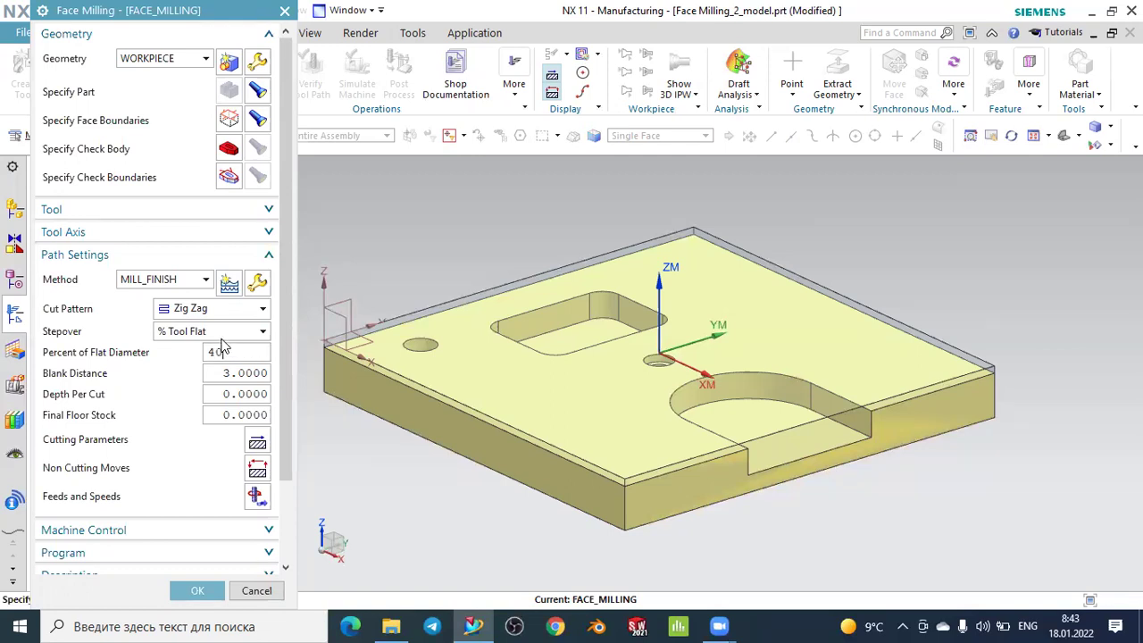
pyautogui.click(228, 373)
pyautogui.doubleClick(229, 373)
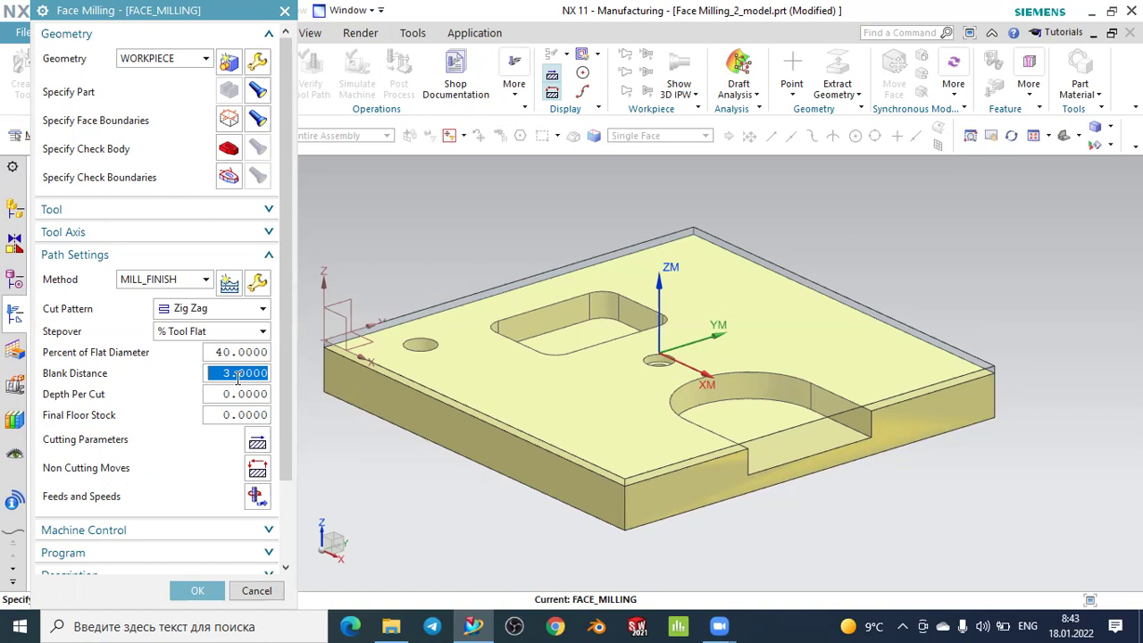
pyautogui.write('5')
pyautogui.doubleClick(237, 378)
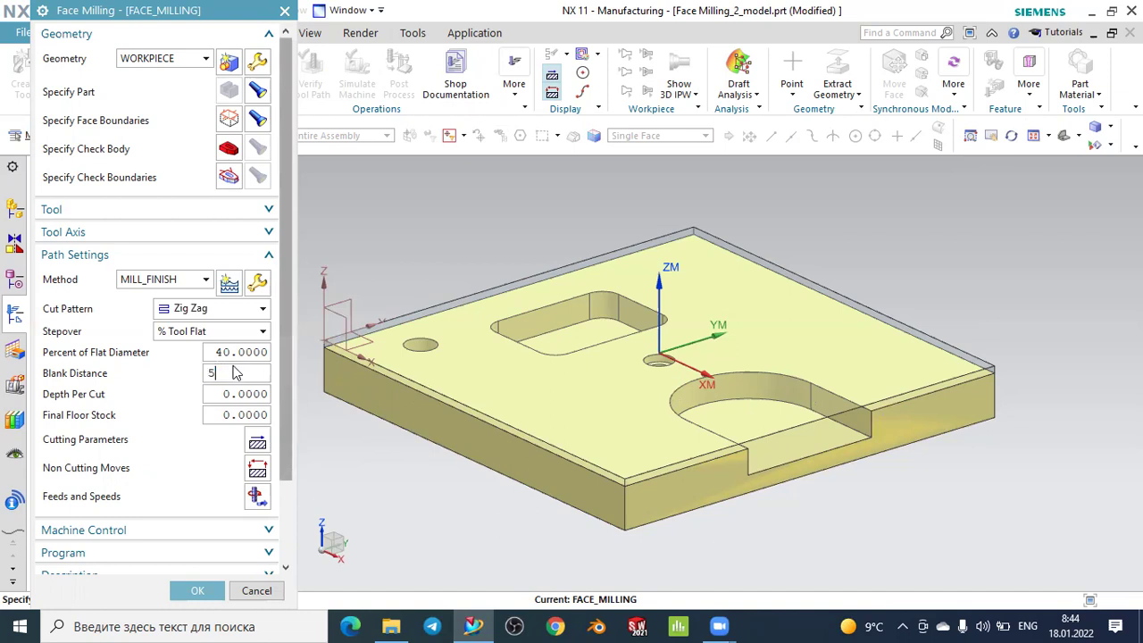
pyautogui.press('Return')
pyautogui.doubleClick(247, 391)
pyautogui.write('1')
pyautogui.scroll(-3, 153, 404)
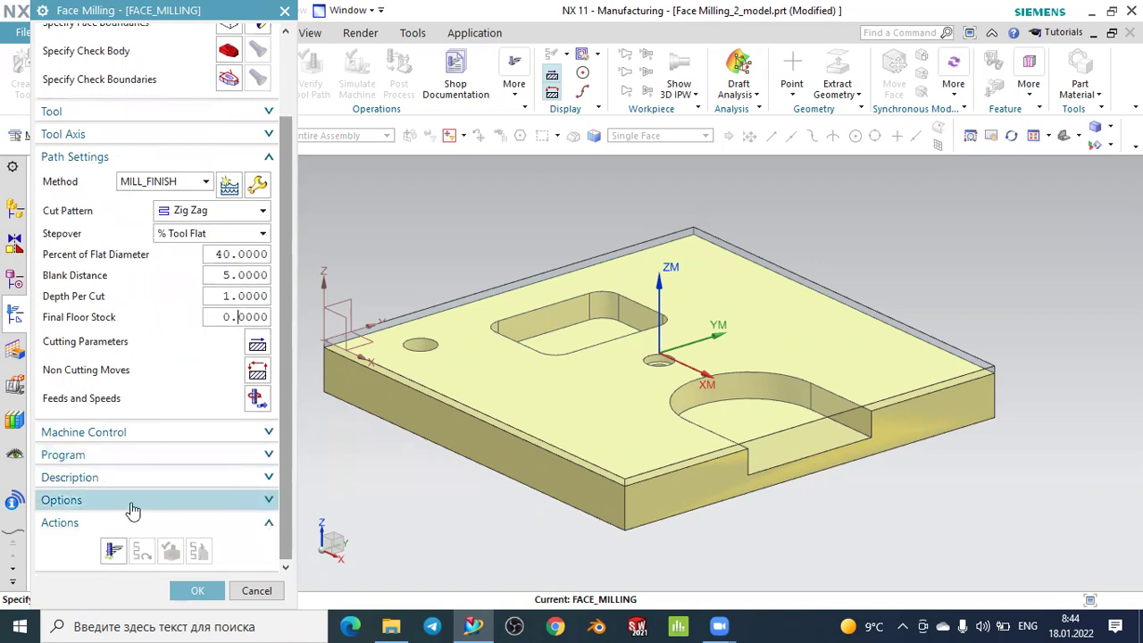
# - Generate the Zig Zag face milling toolpath and orbit around it
pyautogui.click(112, 552)
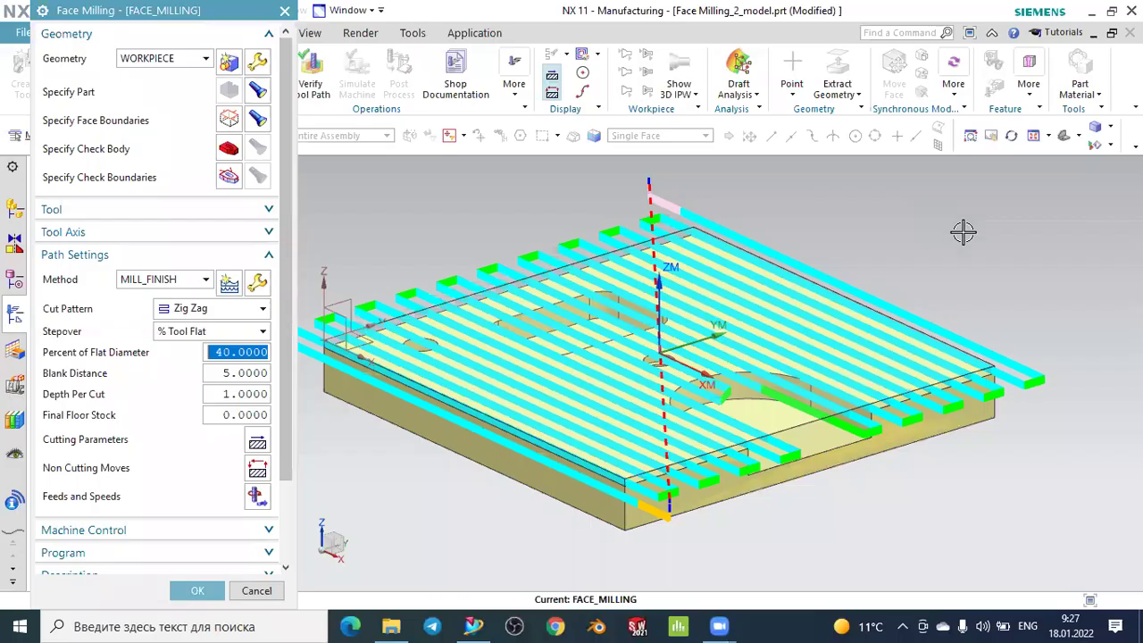
pyautogui.moveTo(961, 232); pyautogui.dragTo(944, 235, button='middle')
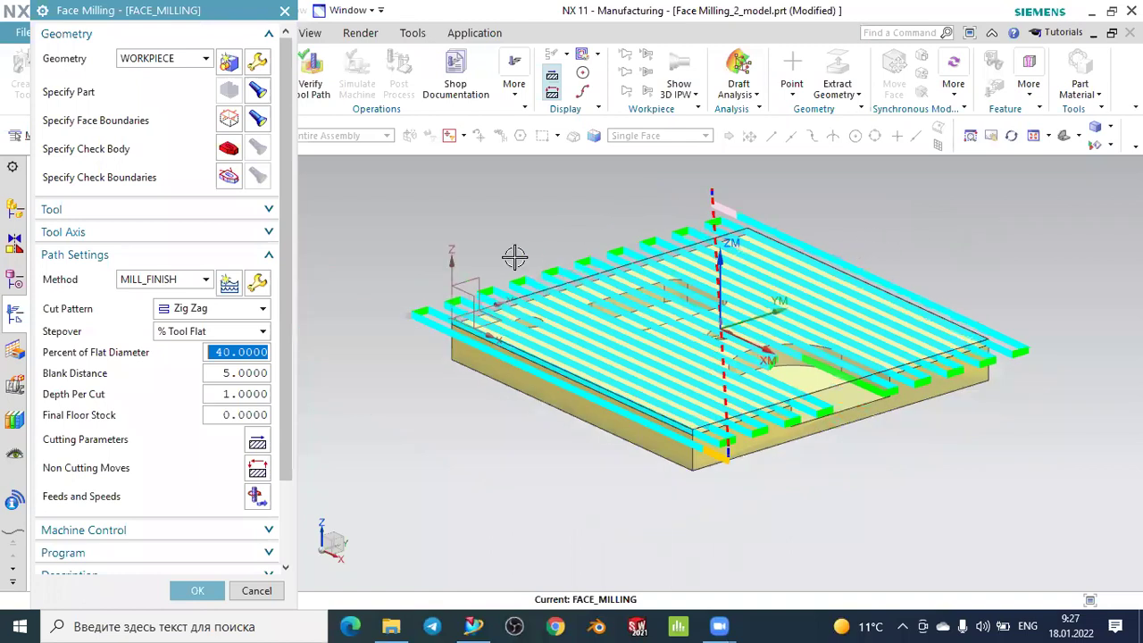
pyautogui.scroll(2, 516, 256)
pyautogui.scroll(2, 920, 227)
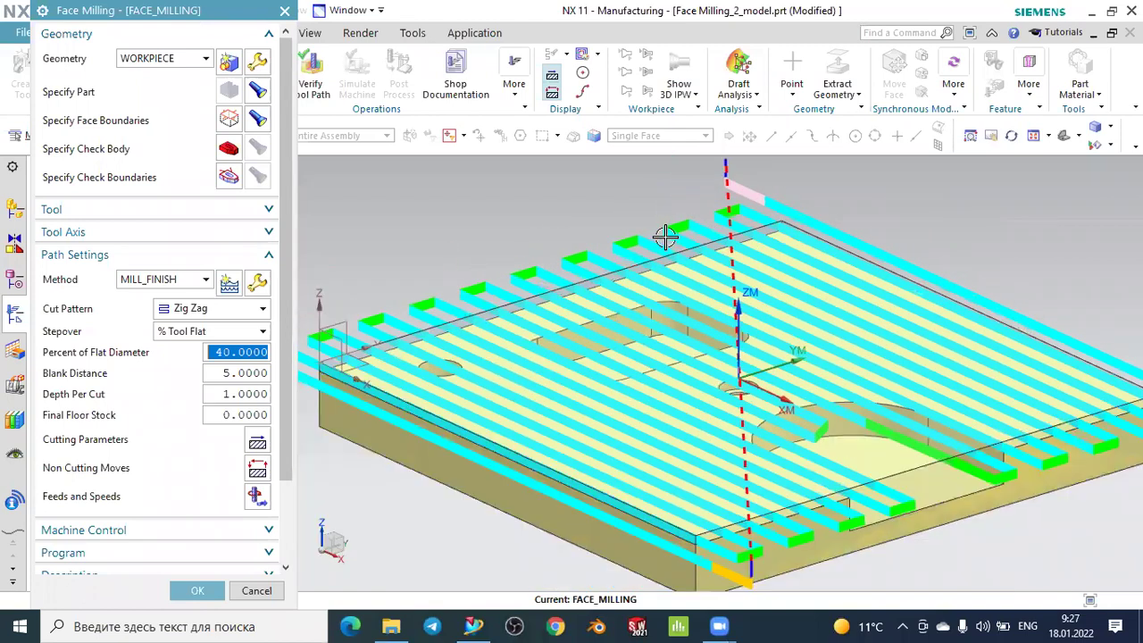
pyautogui.scroll(-1, 665, 236)
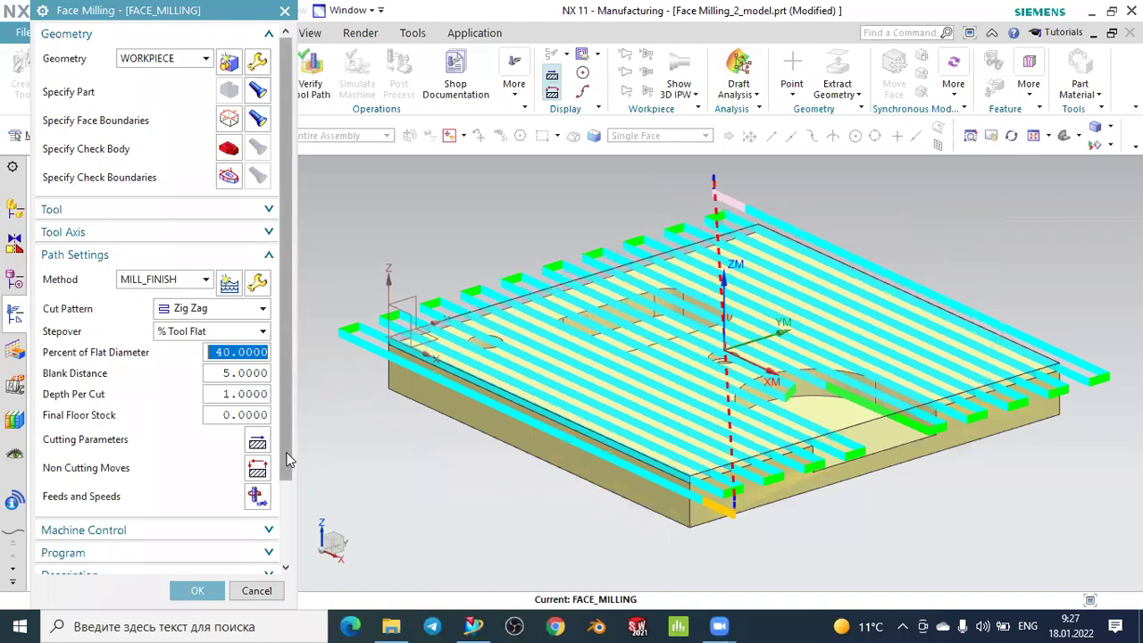
pyautogui.moveTo(417, 385); pyautogui.dragTo(574, 313, button='middle')
pyautogui.scroll(3, 802, 333)
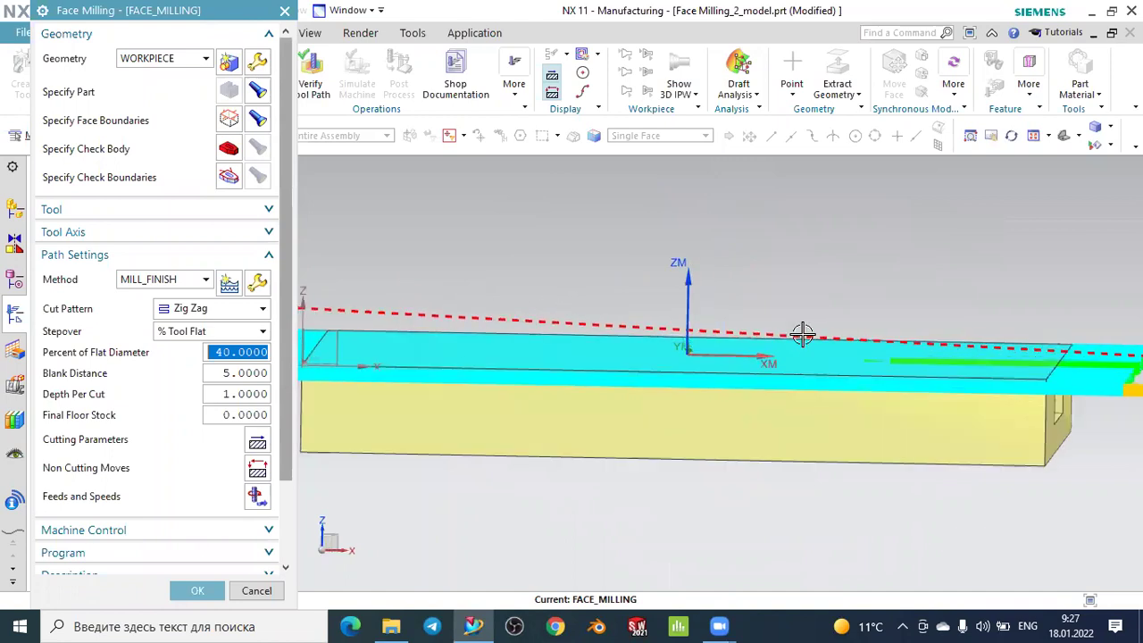
# - Check the layered passes from the Front view and re-enter depth per cut as 1
pyautogui.click(1079, 139)
pyautogui.click(1092, 184)
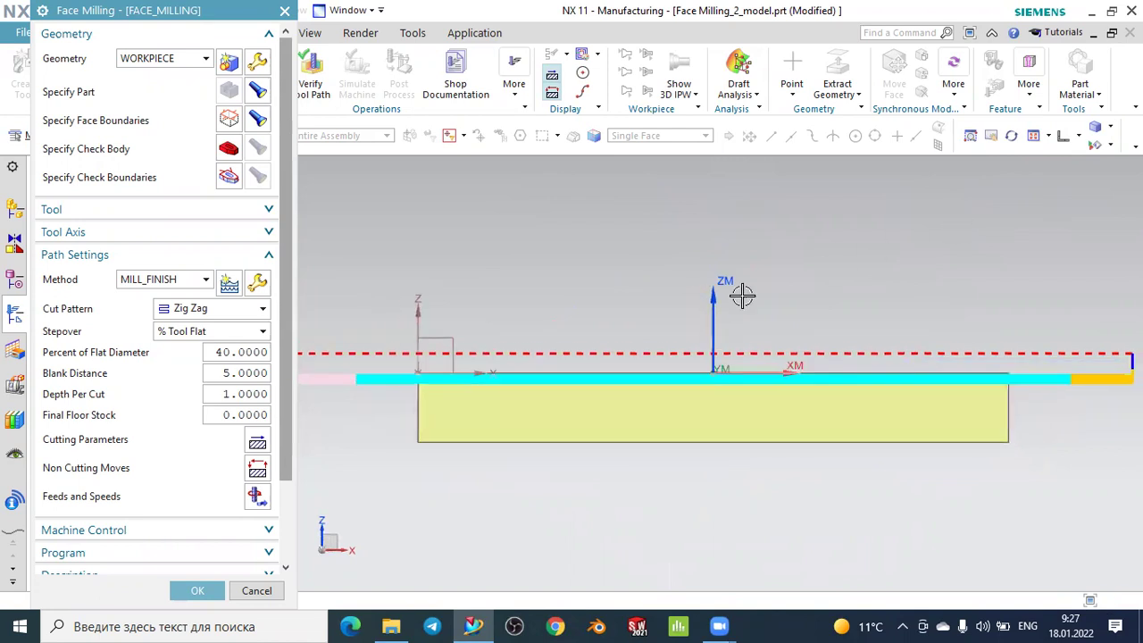
pyautogui.scroll(4, 601, 304)
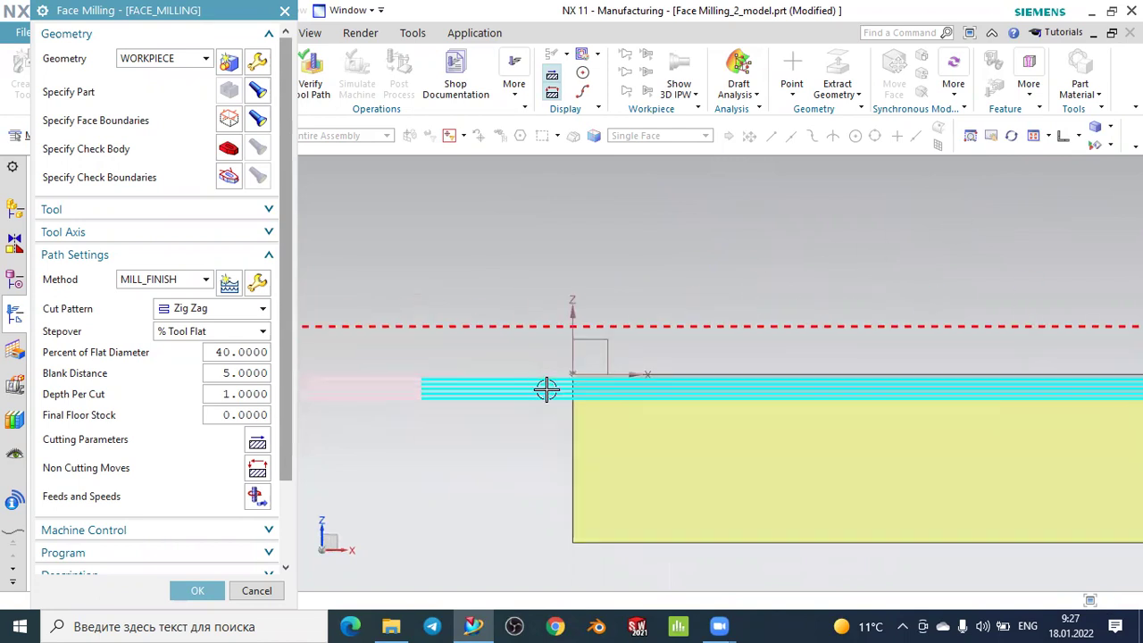
pyautogui.scroll(4, 546, 390)
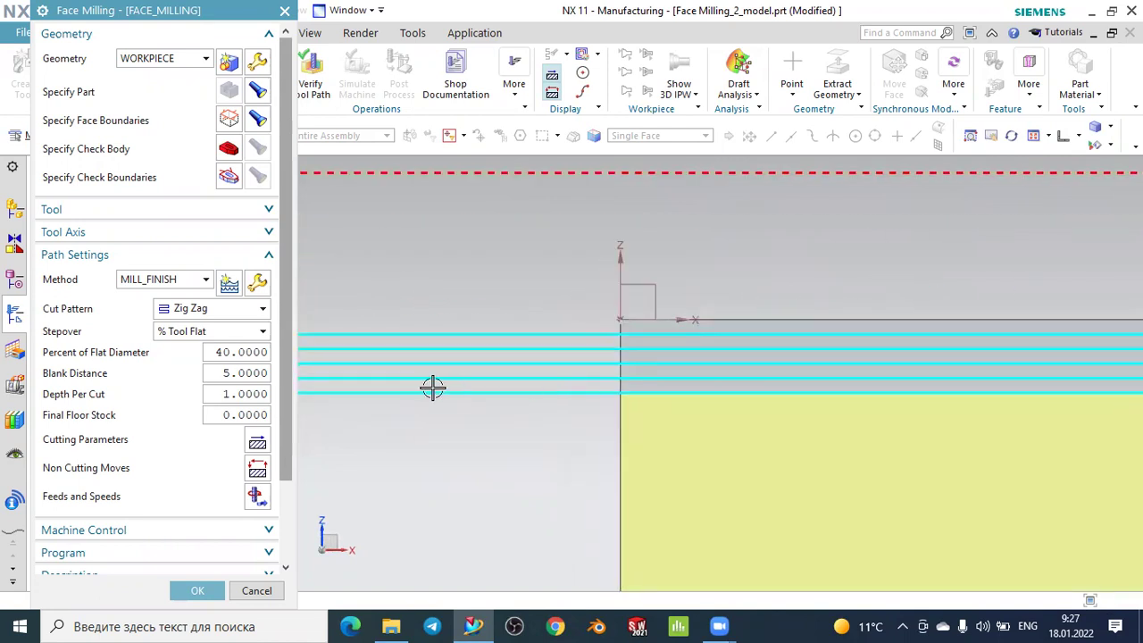
pyautogui.moveTo(242, 373); pyautogui.dragTo(221, 374)
pyautogui.moveTo(239, 397); pyautogui.dragTo(559, 366)
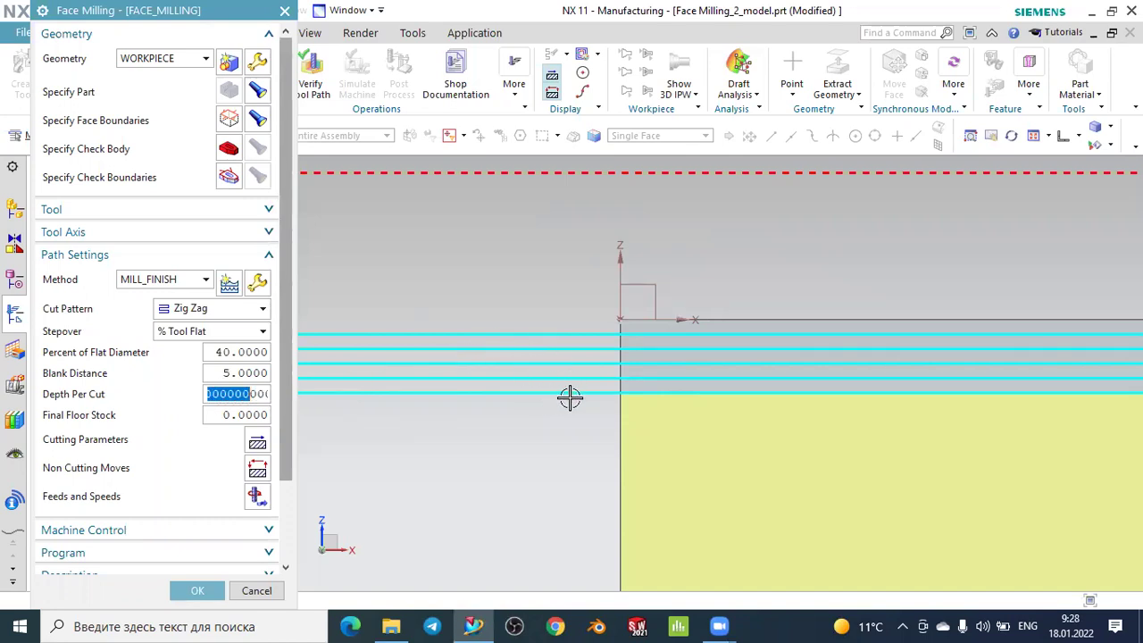
pyautogui.write('1')
pyautogui.press('Return')
# - Orbit back to a 3-D isometric view of the toolpath
pyautogui.scroll(-2, 555, 416)
pyautogui.scroll(-3, 557, 416)
pyautogui.moveTo(727, 313)
pyautogui.mouseDown(button='middle')
pyautogui.moveTo(722, 324)
pyautogui.moveTo(728, 310)
pyautogui.mouseUp(button='middle')
pyautogui.scroll(-3, 884, 360)
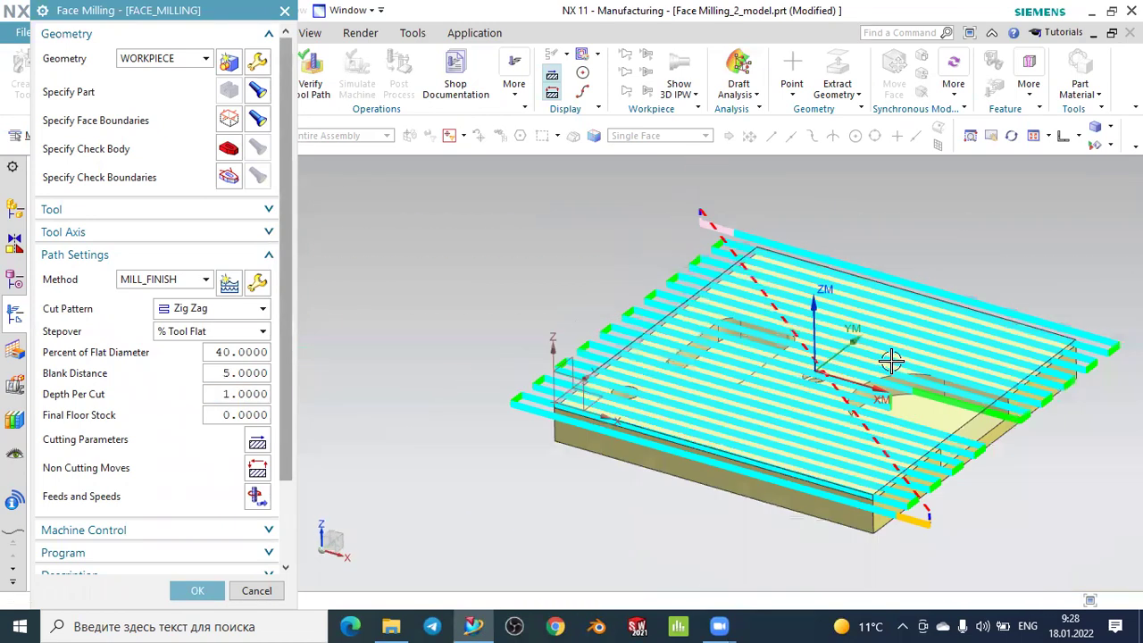
pyautogui.scroll(2, 890, 361)
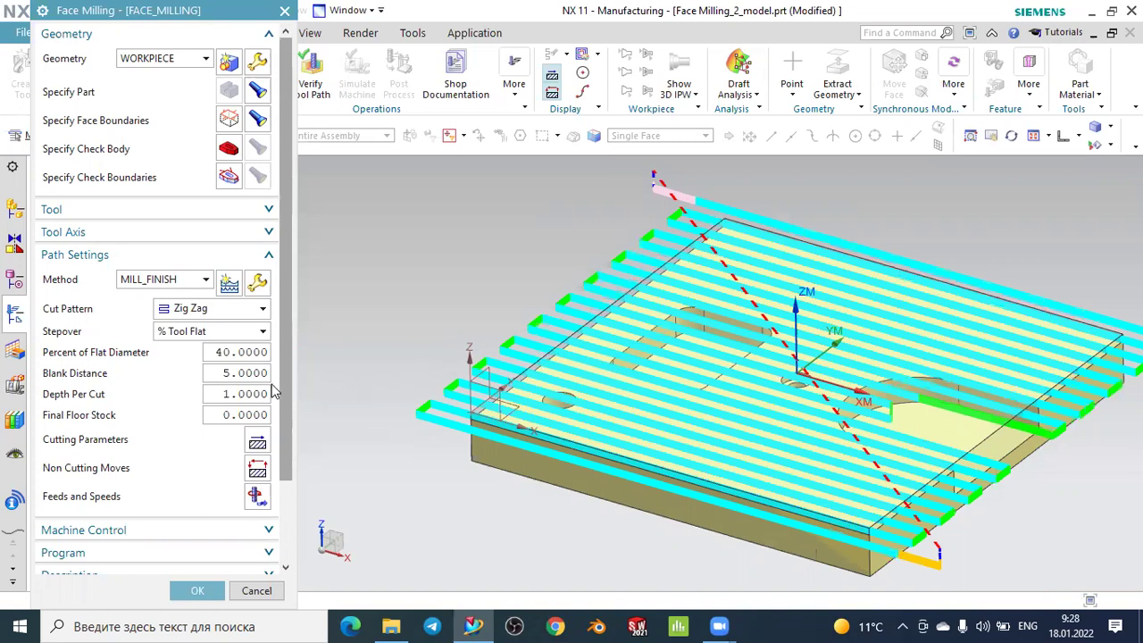
# - Switch the cut pattern to Zig, generate the toolpath, and tilt the view to inspect it
pyautogui.click(188, 314)
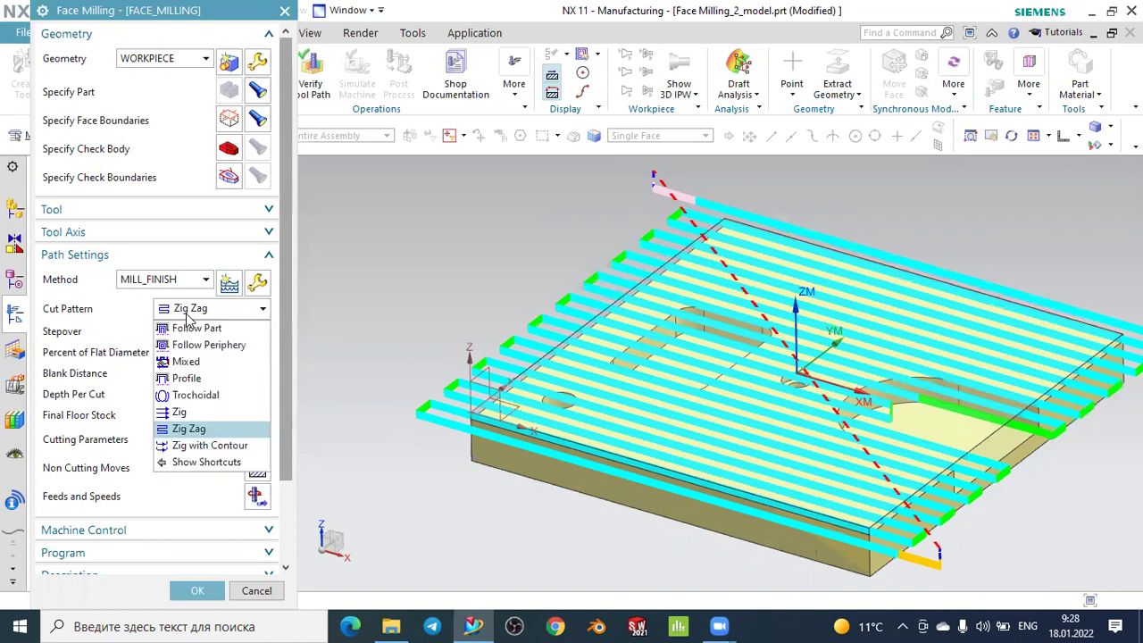
pyautogui.click(188, 313)
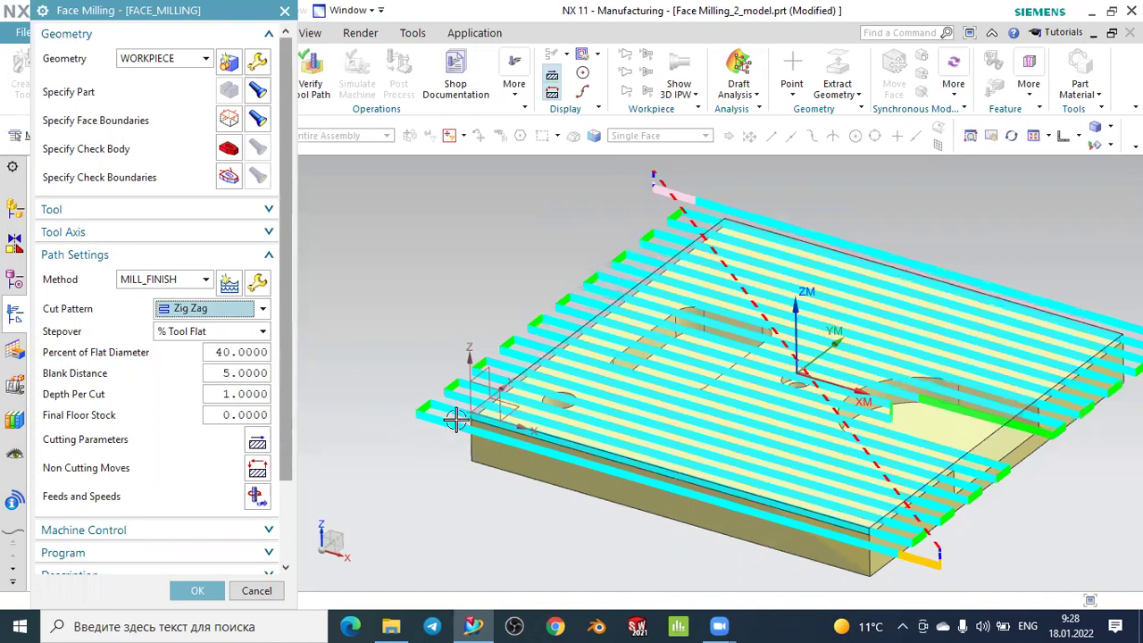
pyautogui.click(201, 313)
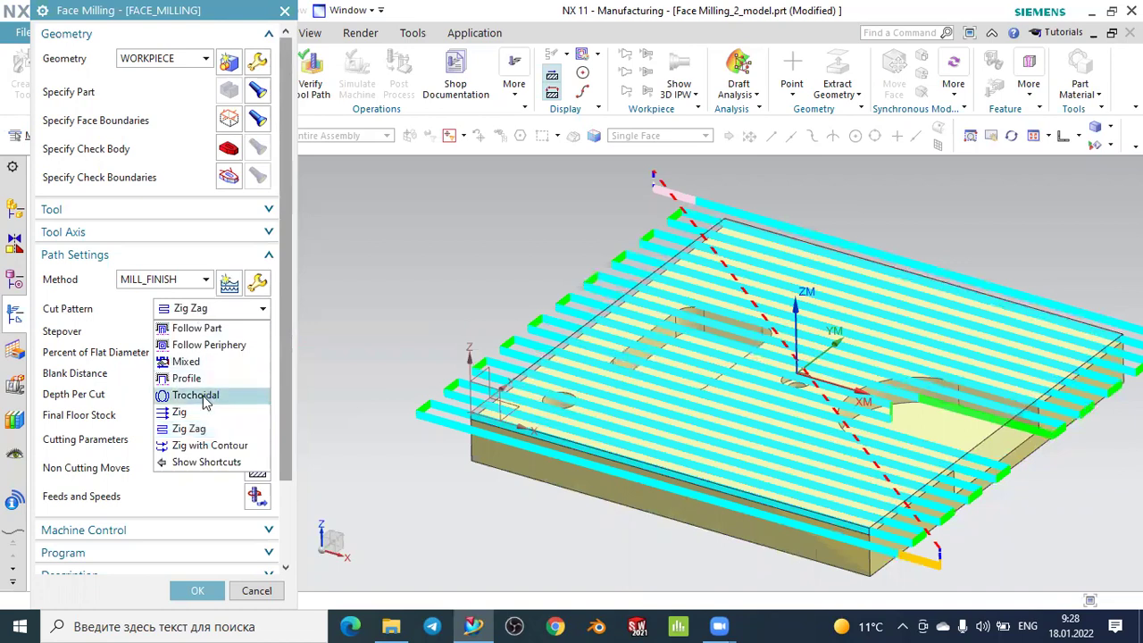
pyautogui.click(178, 411)
pyautogui.scroll(-3, 183, 467)
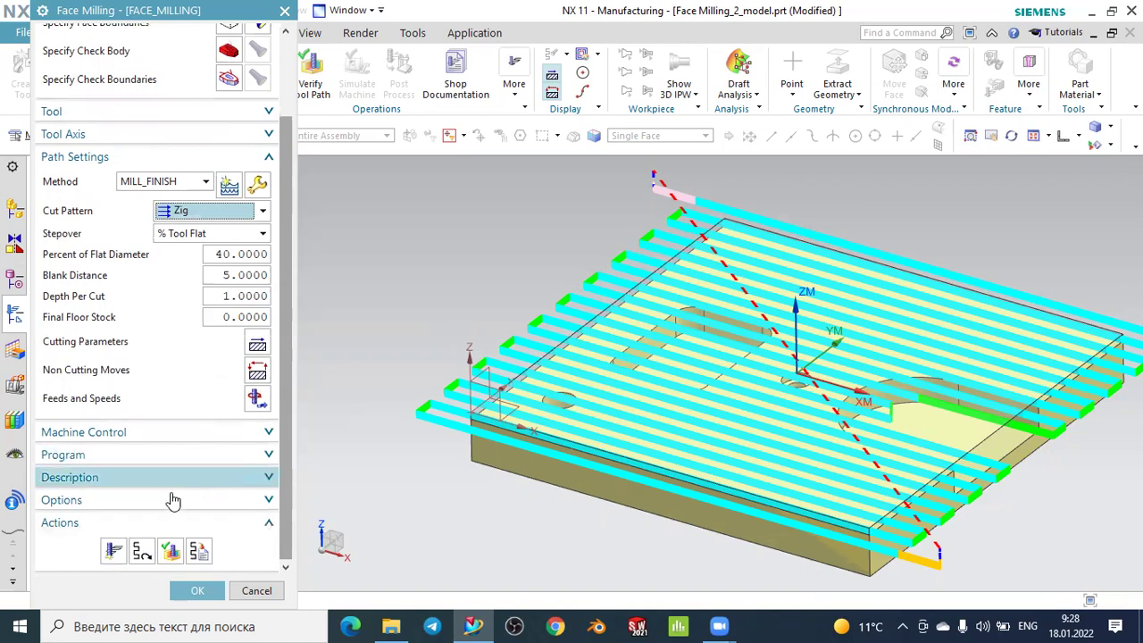
pyautogui.click(114, 550)
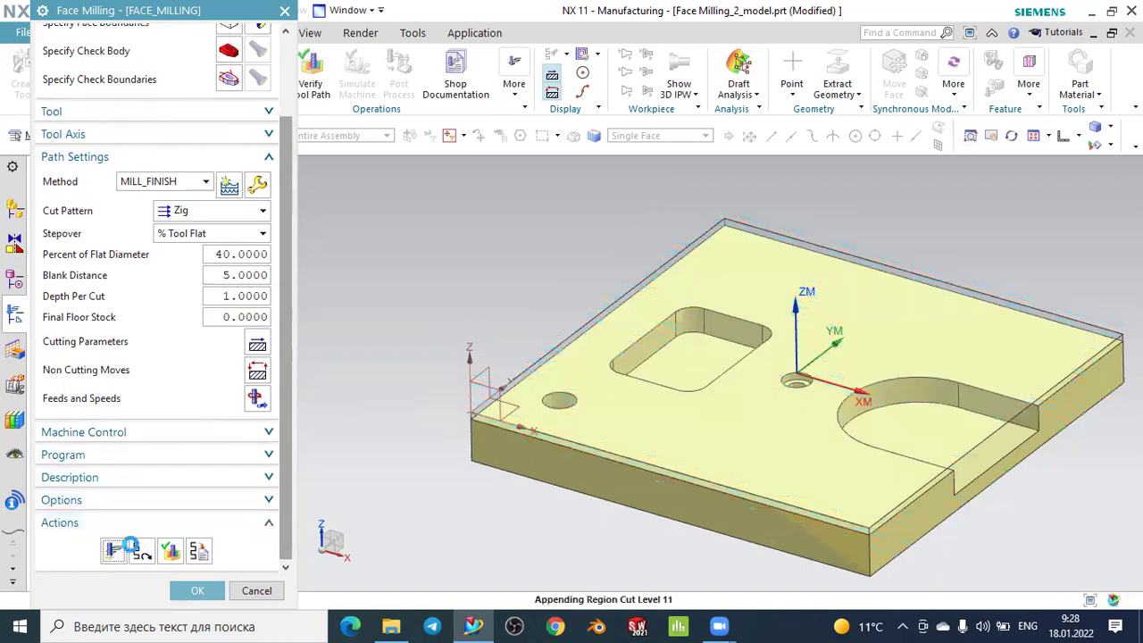
pyautogui.middleClick(116, 553)
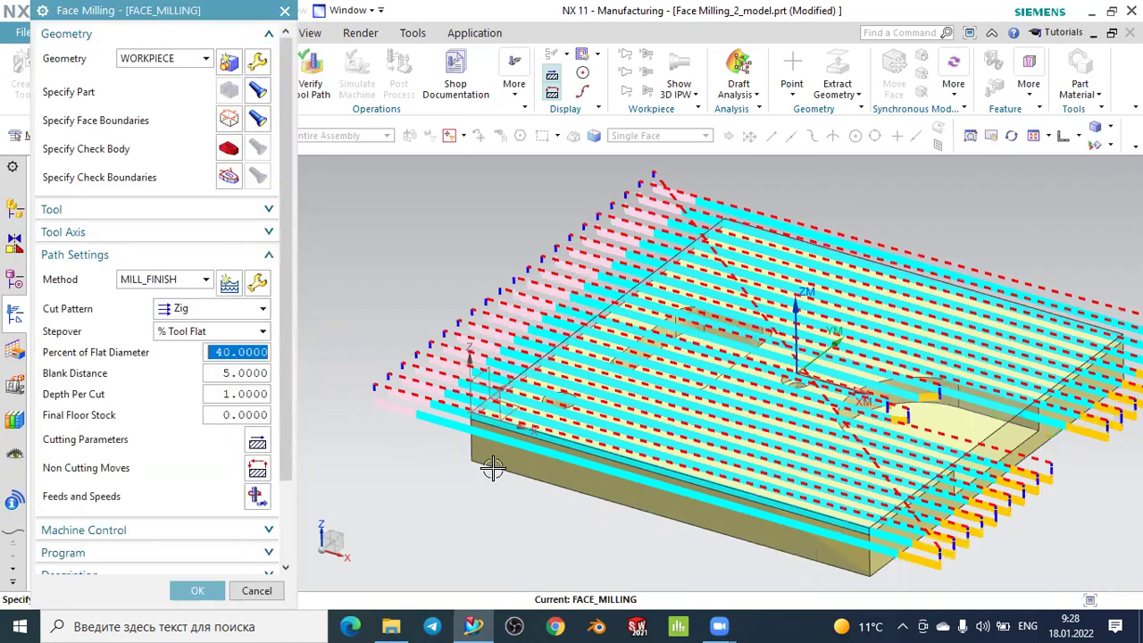
pyautogui.moveTo(574, 481); pyautogui.dragTo(590, 464, button='middle')
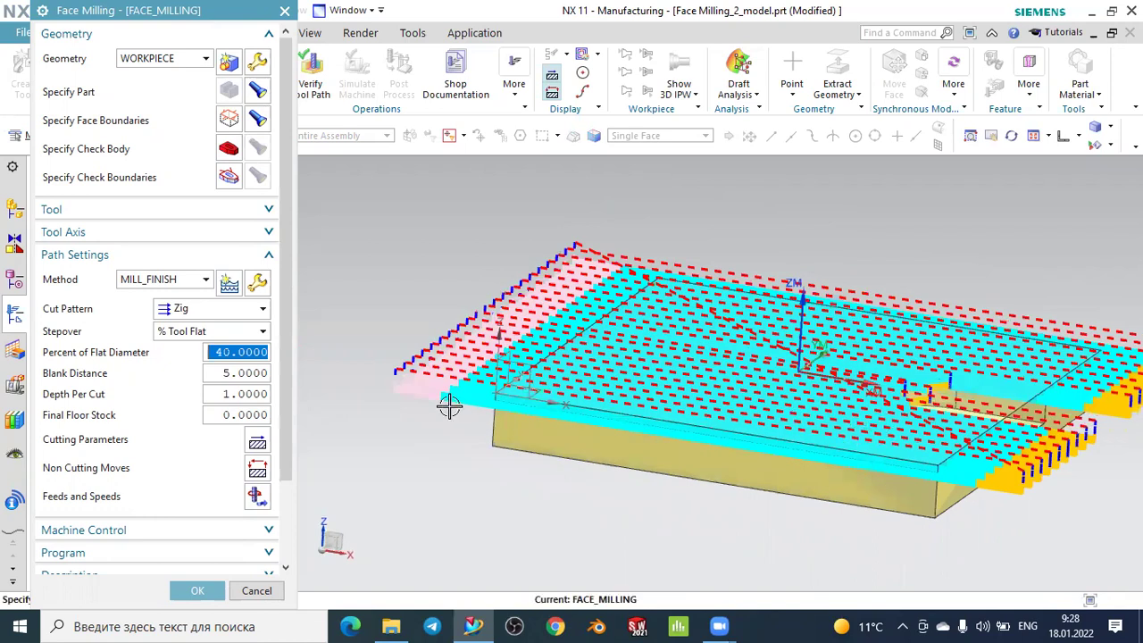
# - Change the cut pattern to Follow Part, generate, and inspect the resulting toolpath
pyautogui.click(192, 309)
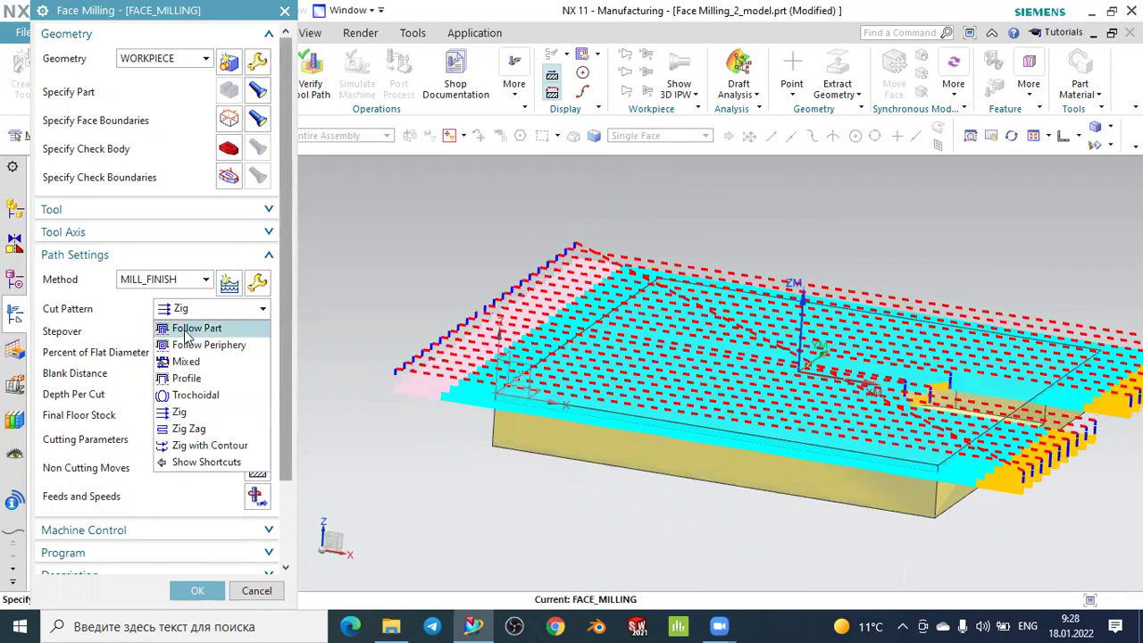
pyautogui.click(187, 326)
pyautogui.scroll(-3, 174, 451)
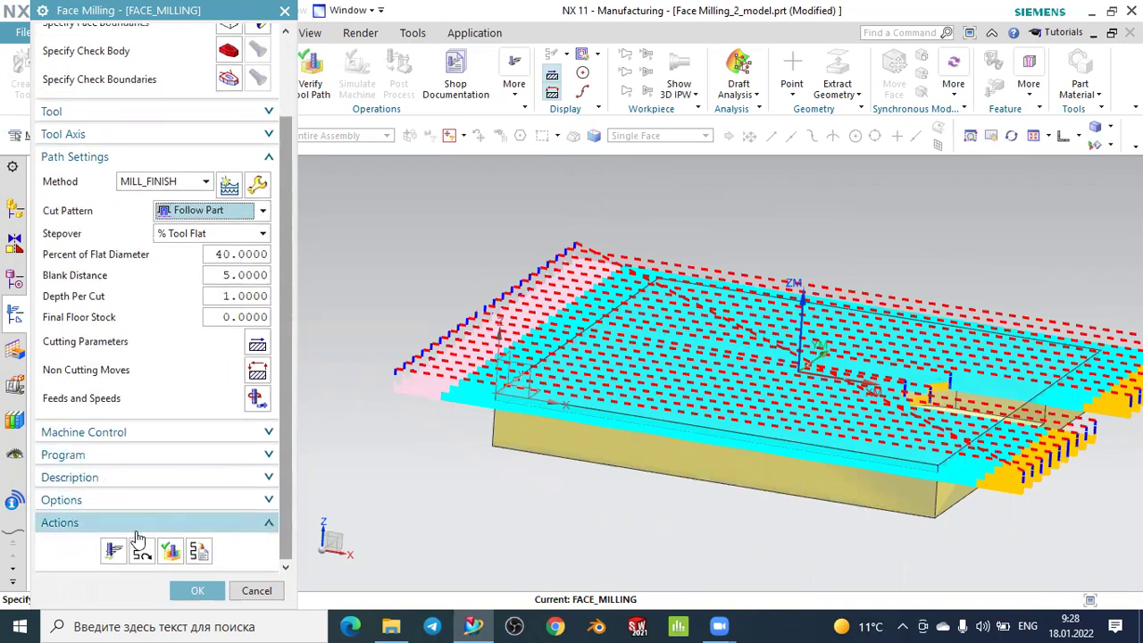
pyautogui.click(114, 552)
pyautogui.middleClick(304, 457)
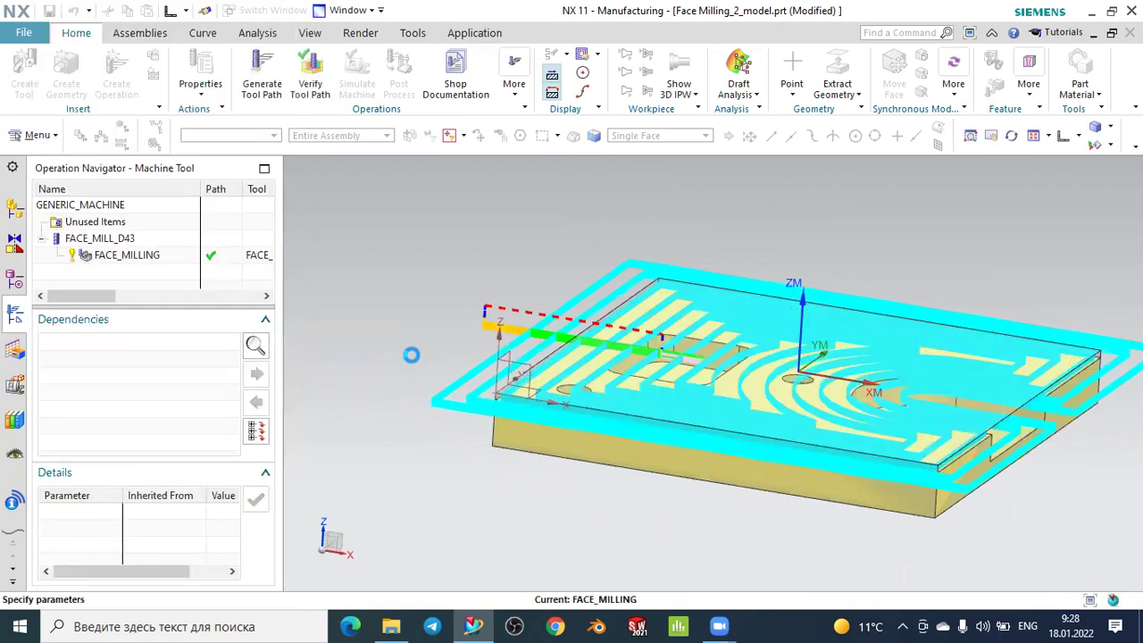
pyautogui.moveTo(431, 340)
pyautogui.mouseDown(button='middle')
pyautogui.moveTo(418, 361)
pyautogui.moveTo(430, 335)
pyautogui.mouseUp(button='middle')
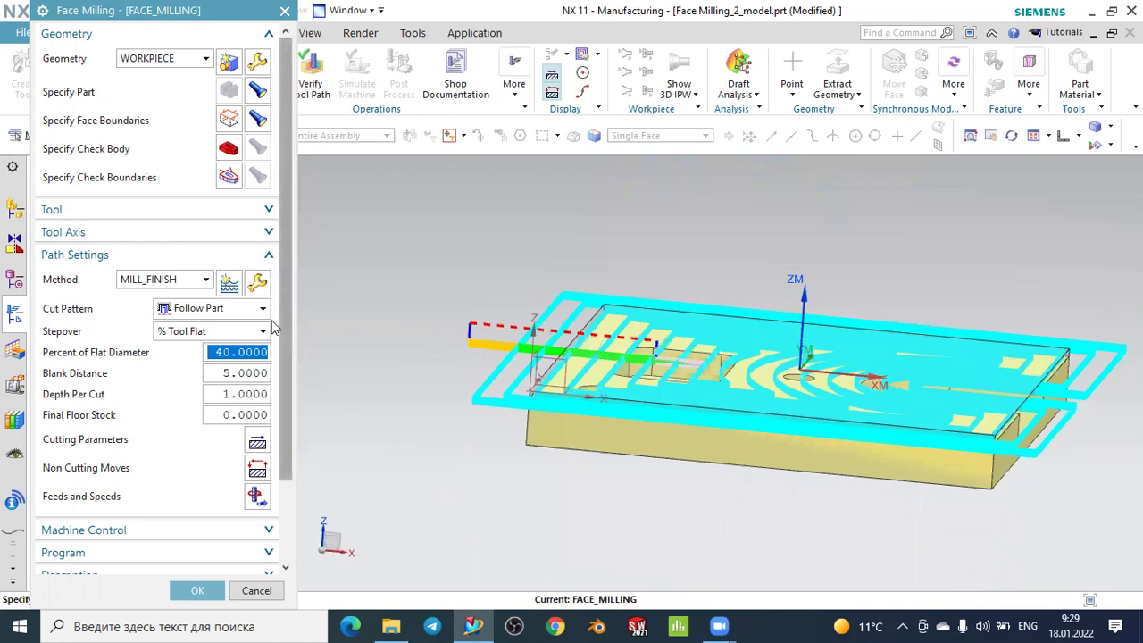
# - Set the cut pattern back to Zig Zag and regenerate the toolpath
pyautogui.click(221, 313)
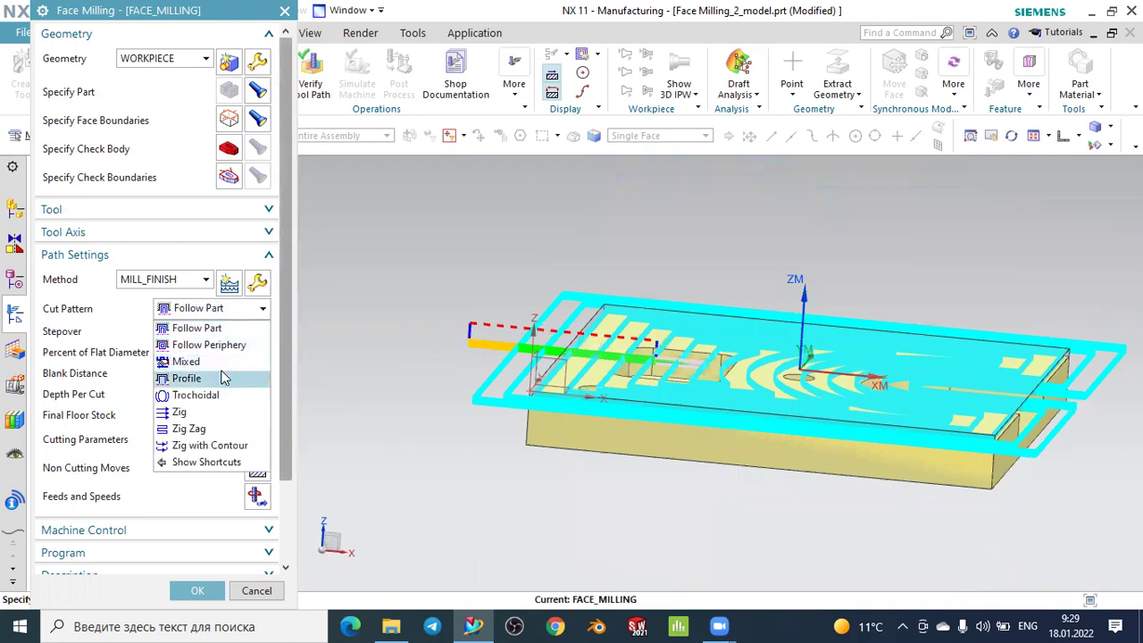
pyautogui.click(214, 429)
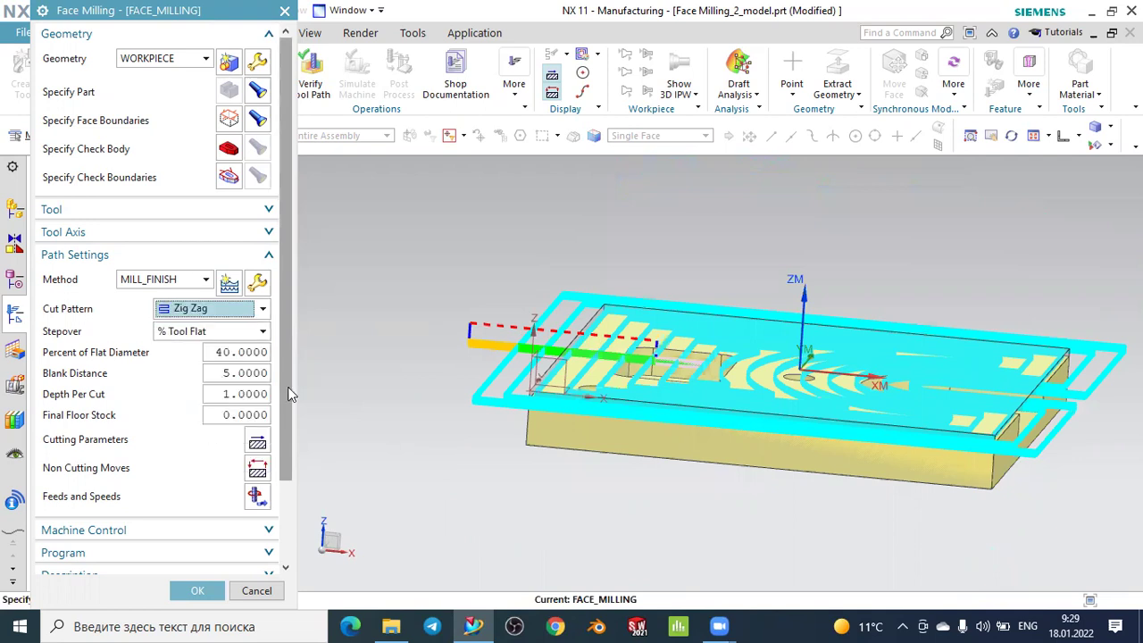
pyautogui.scroll(-3, 148, 540)
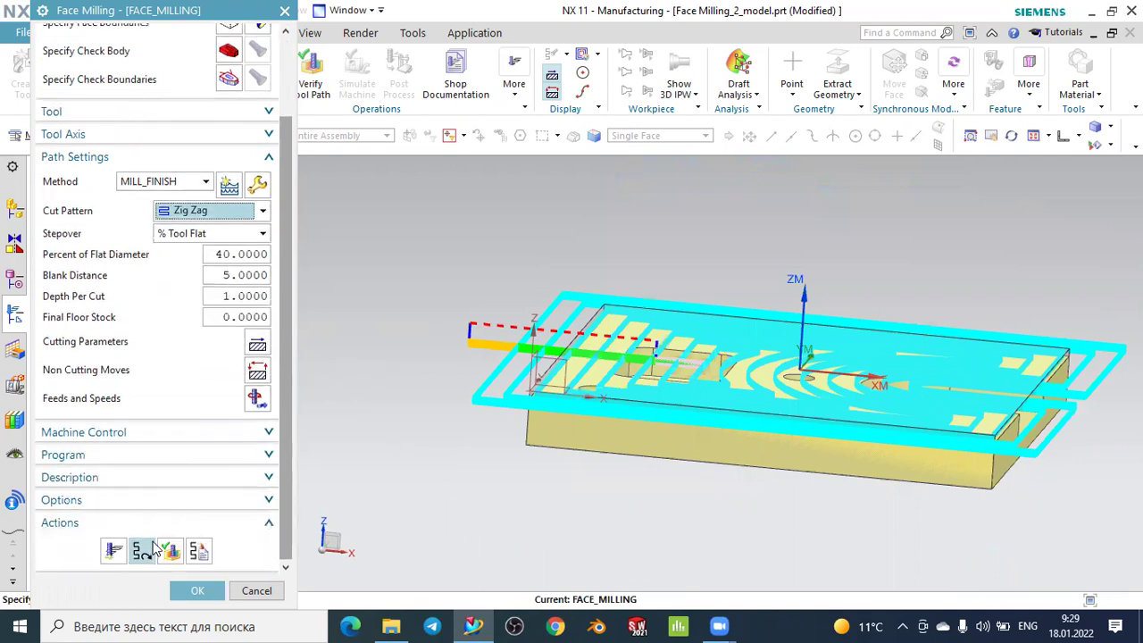
pyautogui.click(113, 551)
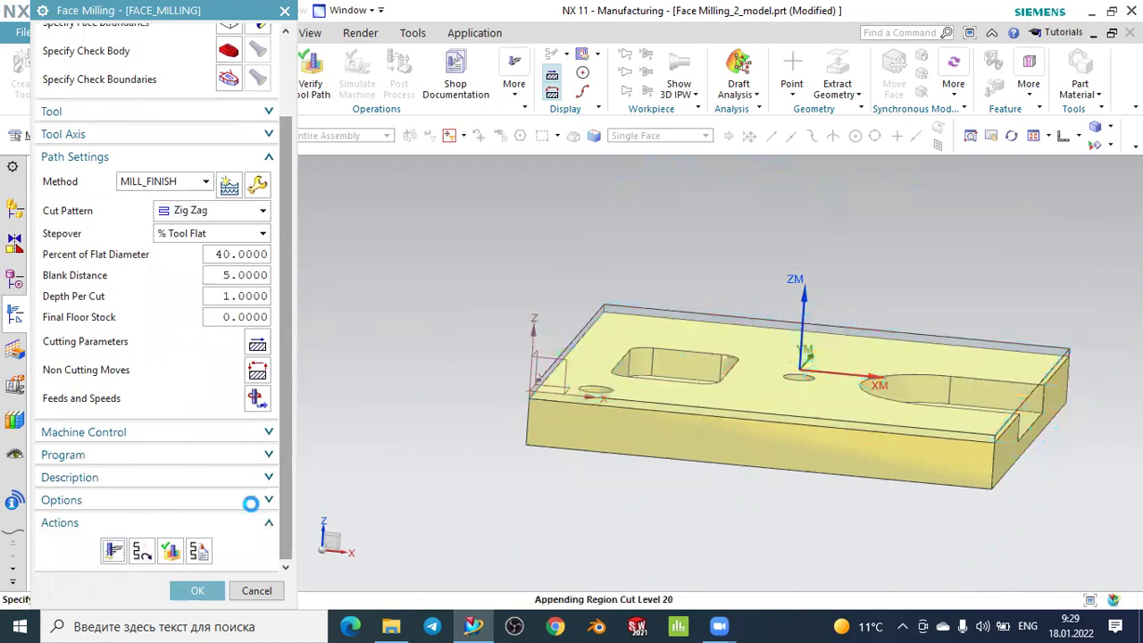
pyautogui.middleClick(380, 440)
# - Set Depth Per Cut to 2, regenerate, and view the passes from the front
pyautogui.doubleClick(492, 400)
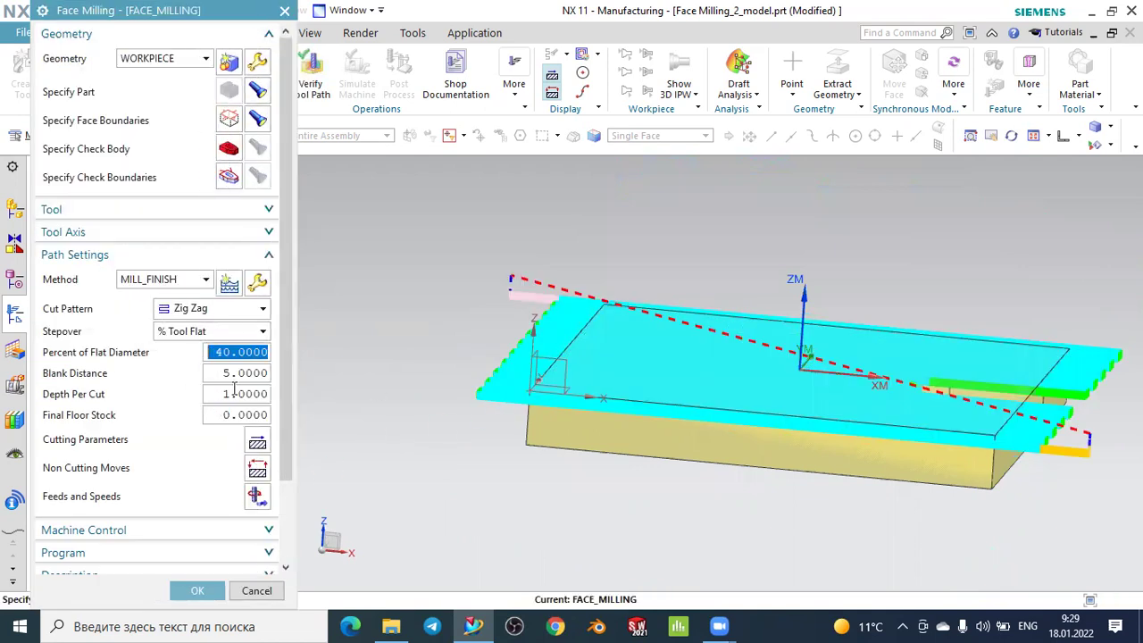
pyautogui.click(240, 390)
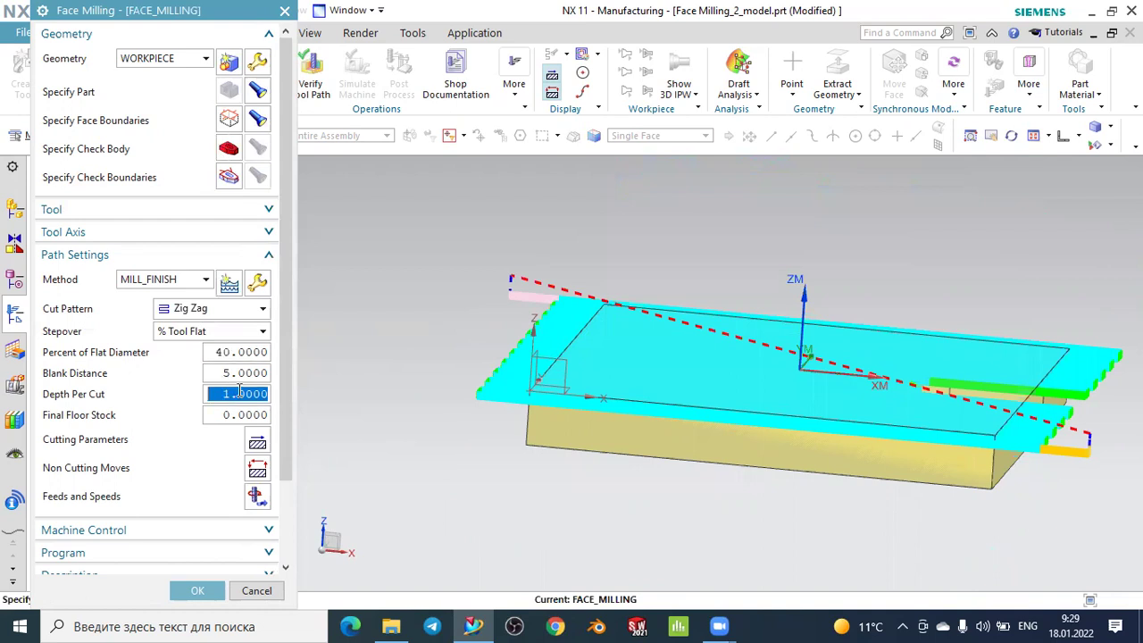
pyautogui.write('2')
pyautogui.scroll(-3, 178, 401)
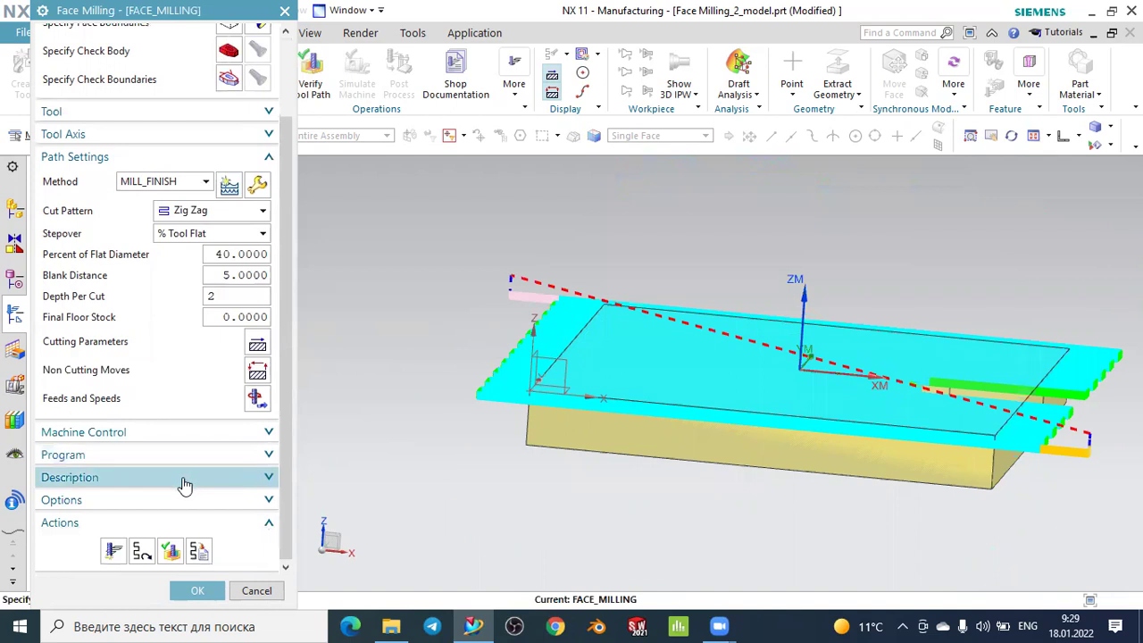
pyautogui.click(115, 549)
pyautogui.middleClick(122, 547)
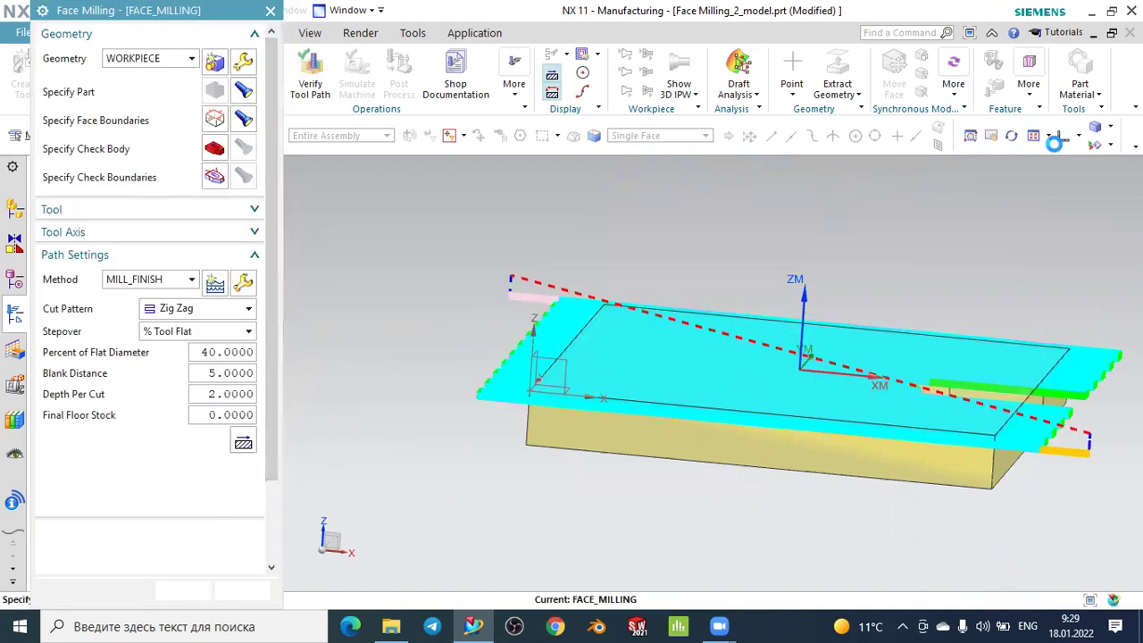
pyautogui.click(1061, 138)
# - After checking the front-view passes, change Depth Per Cut to 1 and regenerate
pyautogui.scroll(5, 630, 288)
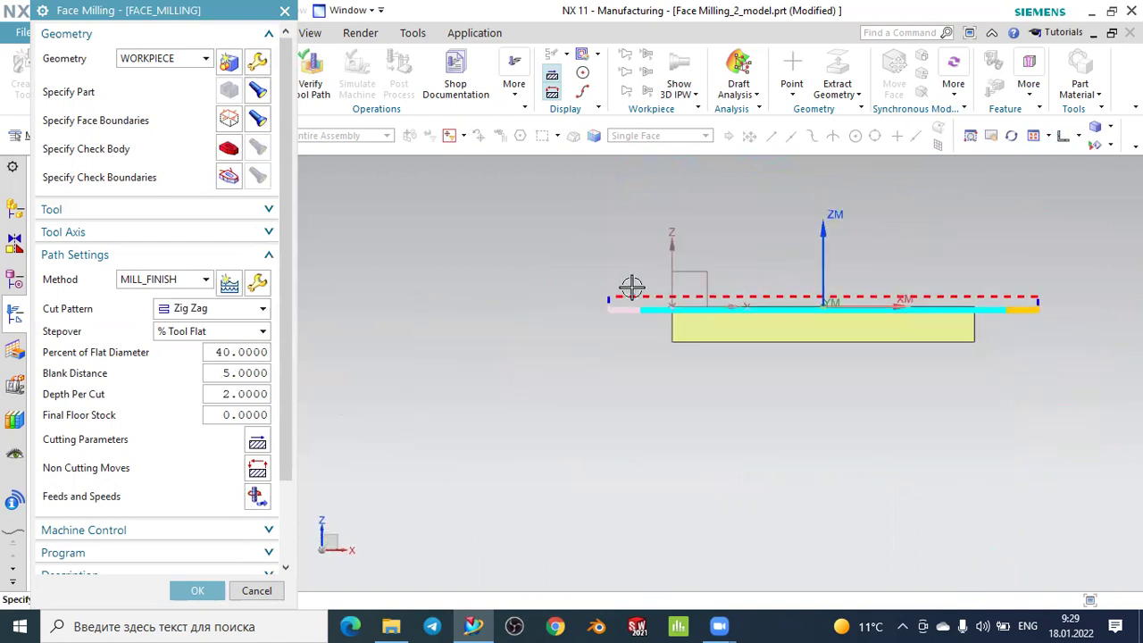
pyautogui.scroll(2, 680, 313)
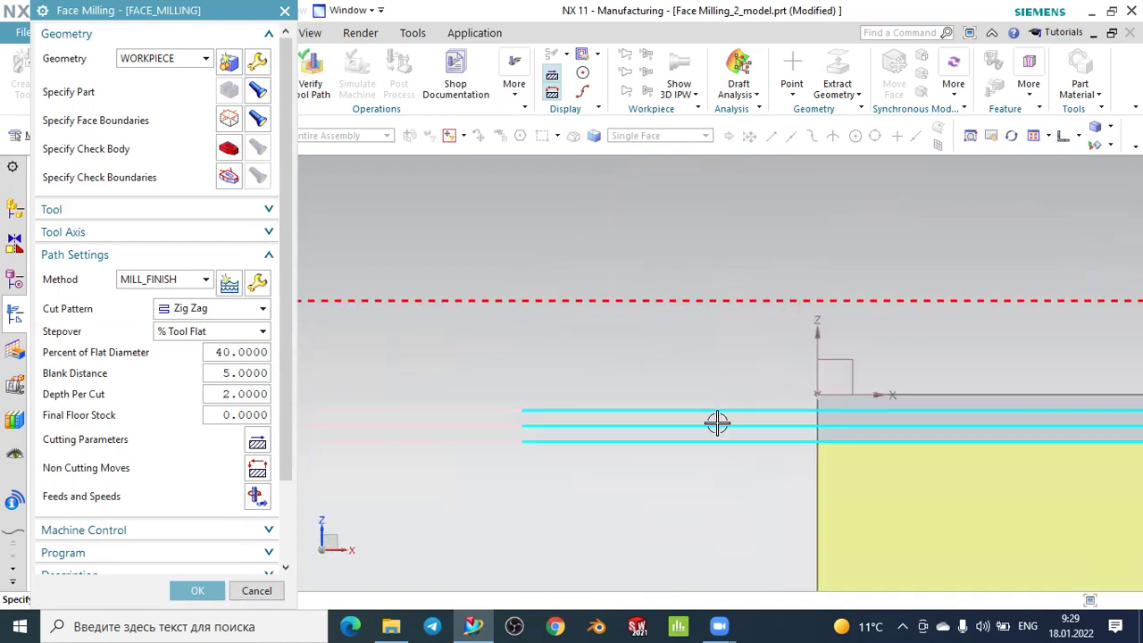
pyautogui.scroll(-2, 702, 402)
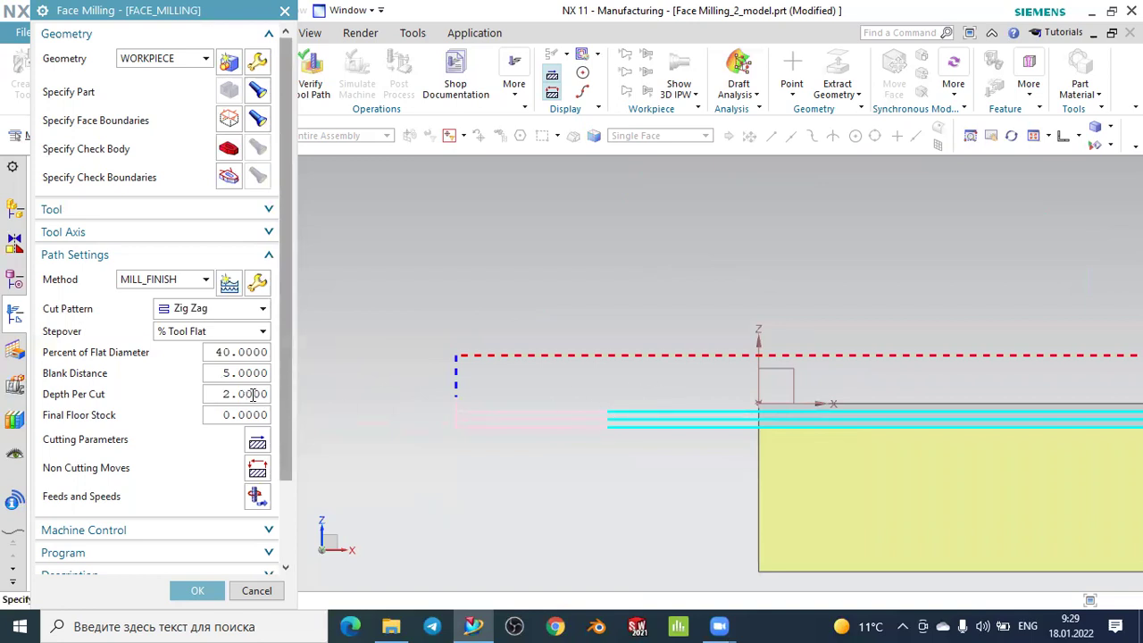
pyautogui.scroll(1, 834, 437)
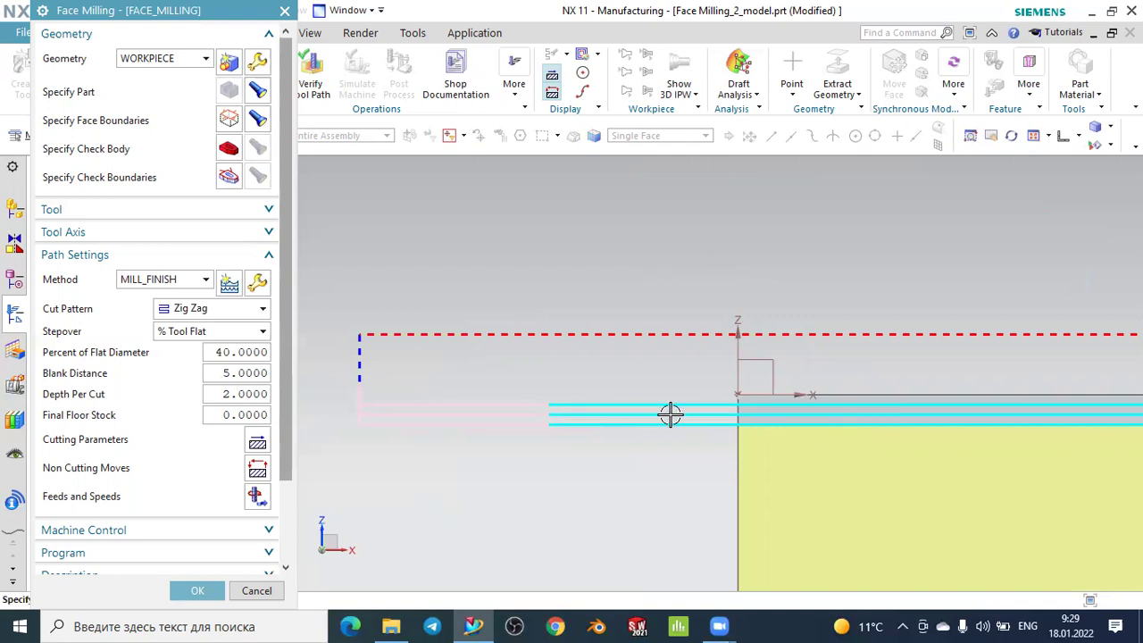
pyautogui.doubleClick(235, 396)
pyautogui.write('1')
pyautogui.scroll(-2, 215, 428)
pyautogui.click(113, 550)
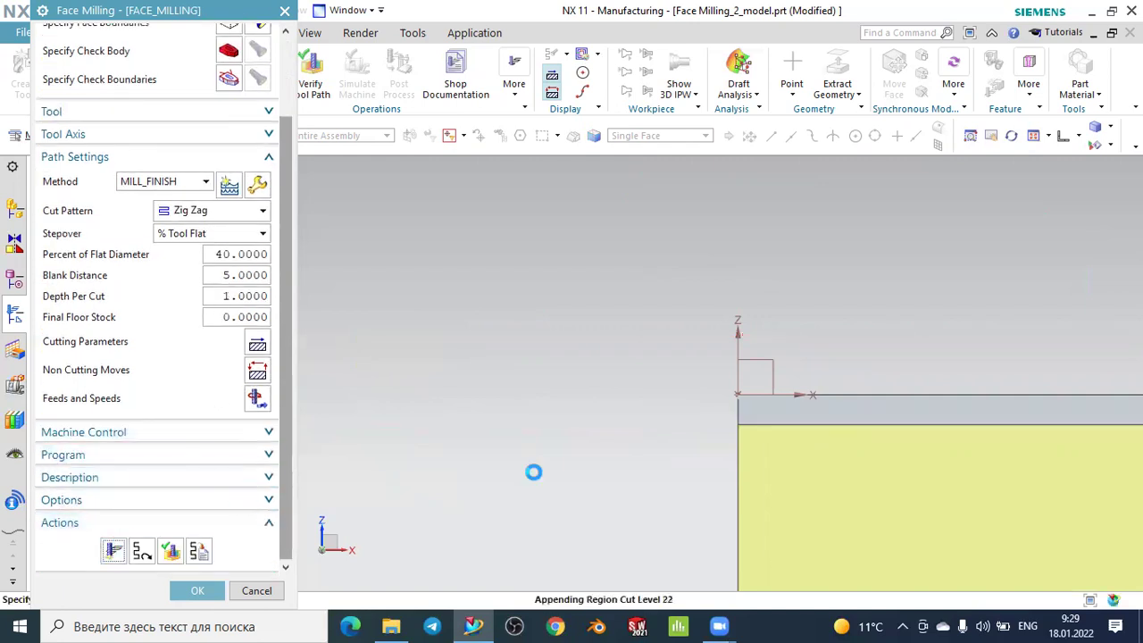
pyautogui.middleClick(777, 421)
# - Reopen the operation and orbit to an oblique view of the five-level toolpath
pyautogui.doubleClick(687, 408)
pyautogui.scroll(-4, 687, 408)
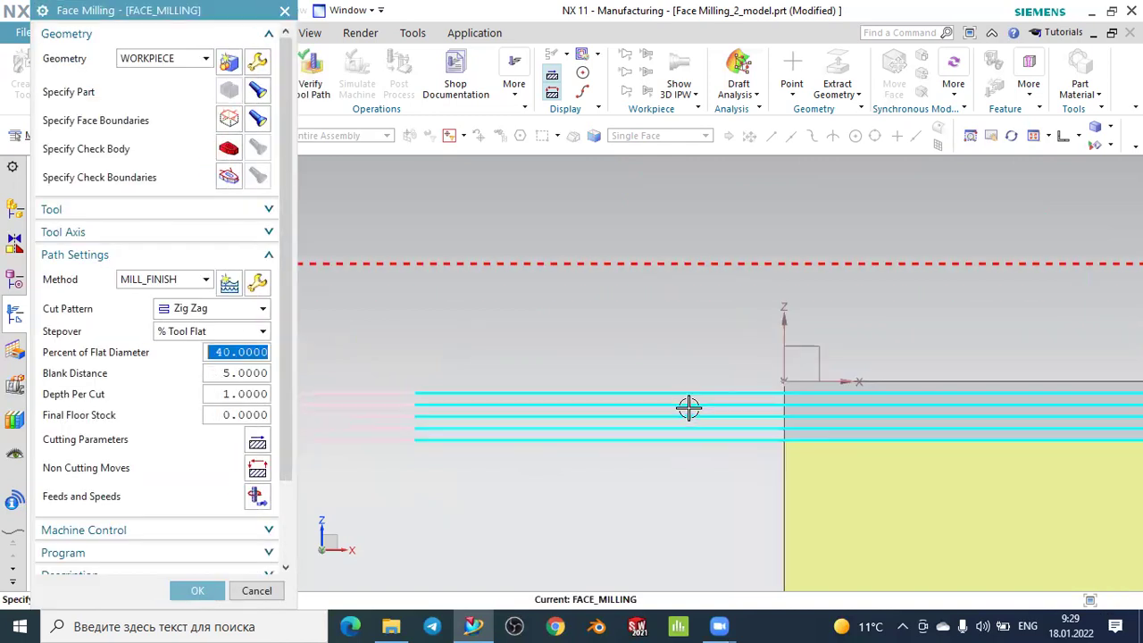
pyautogui.moveTo(829, 331)
pyautogui.mouseDown(button='middle')
pyautogui.moveTo(811, 357)
pyautogui.moveTo(810, 328)
pyautogui.mouseUp(button='middle')
pyautogui.scroll(2, 942, 388)
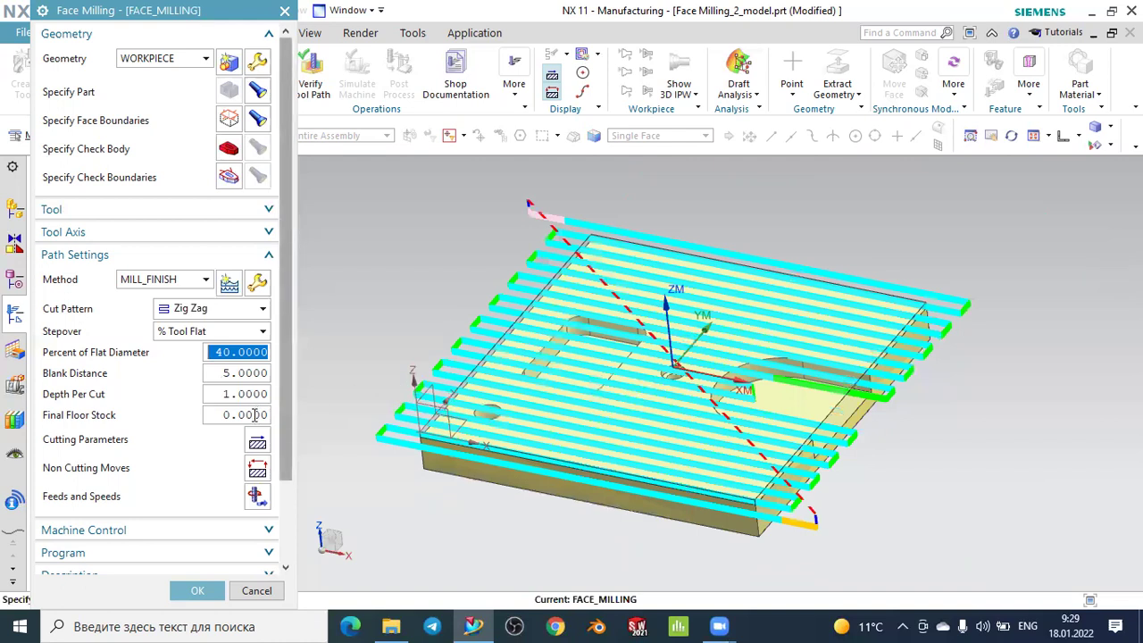
pyautogui.scroll(-3, 153, 480)
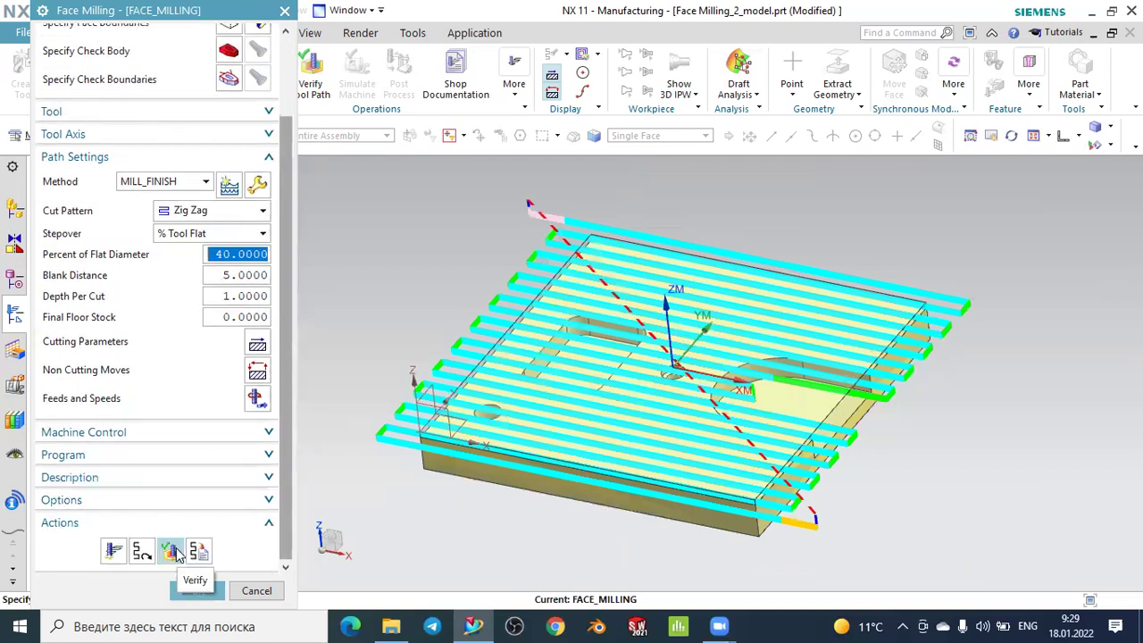
# - Run the 3D Dynamic verification at animation speed 5 through all 28 moves, then finish
pyautogui.click(172, 551)
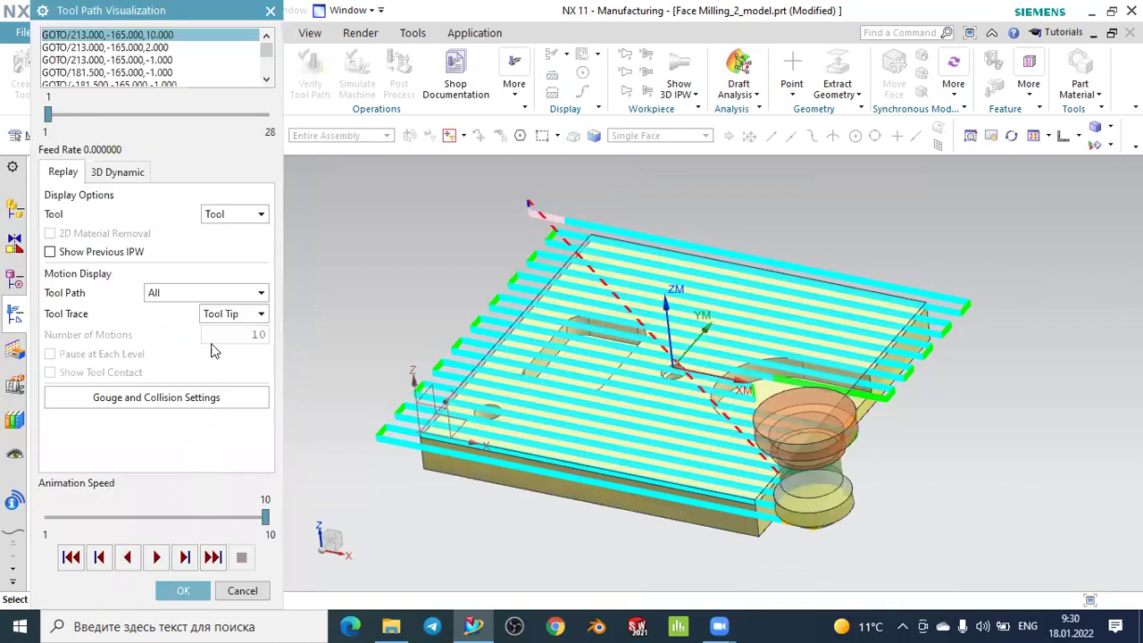
pyautogui.click(132, 175)
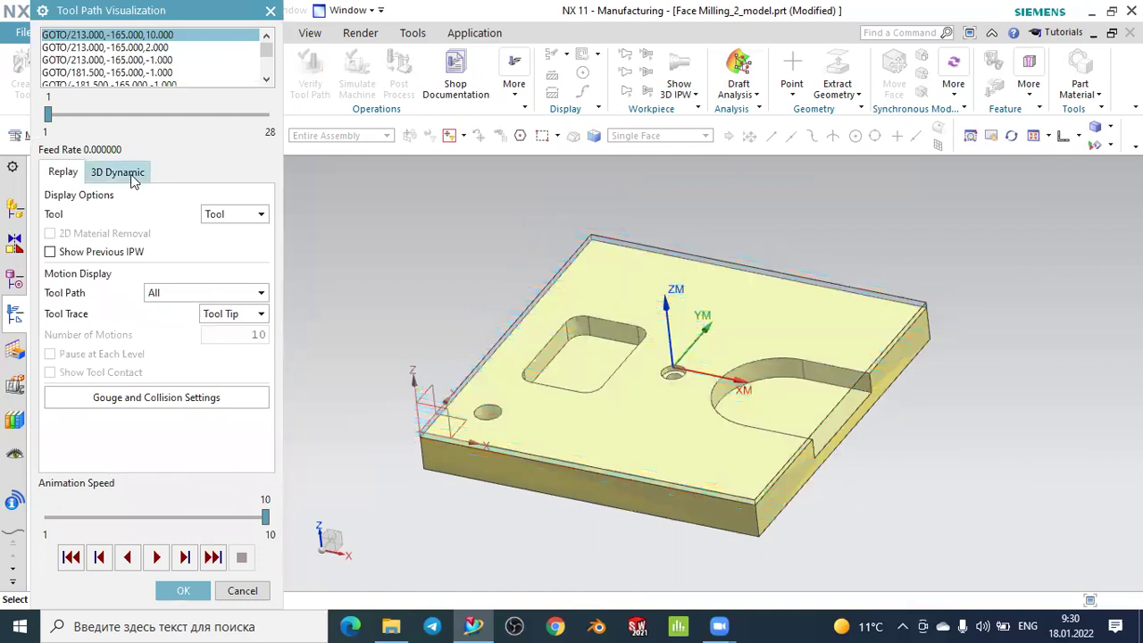
pyautogui.moveTo(265, 517); pyautogui.dragTo(197, 519)
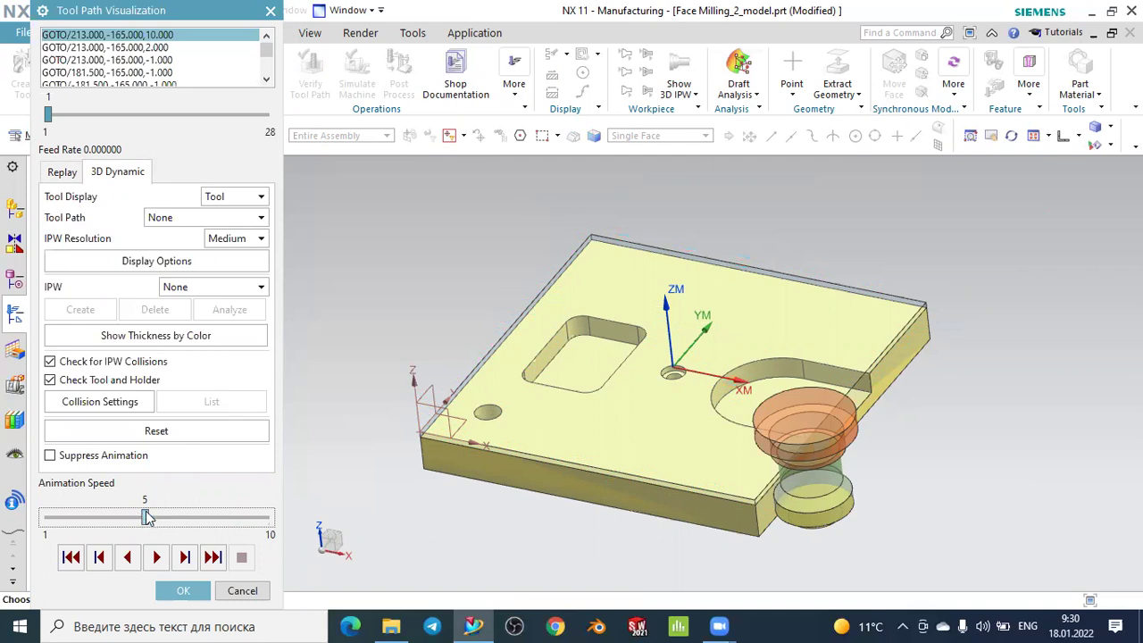
pyautogui.click(157, 556)
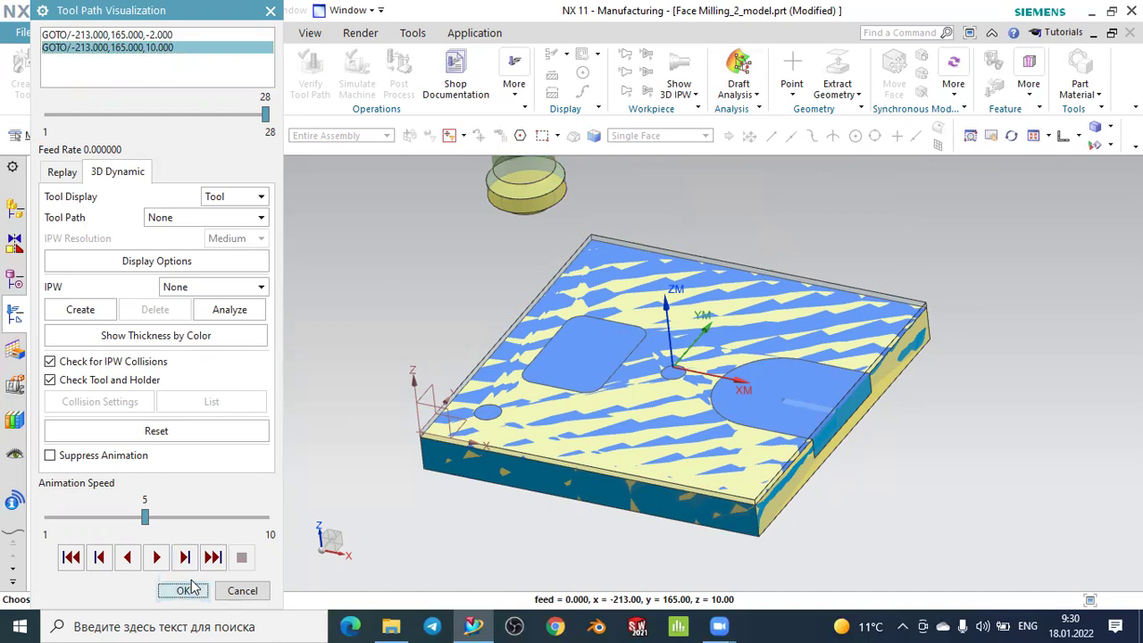
pyautogui.click(183, 590)
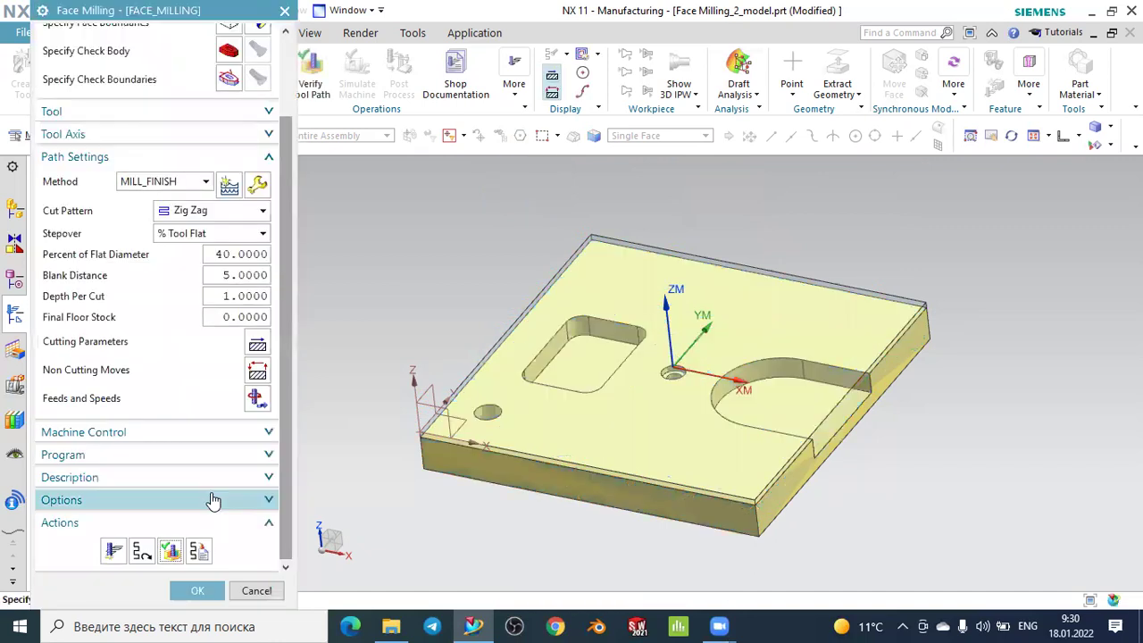
# - Keep Climb Cut as the cut direction and display the generated Zig Zag toolpath
pyautogui.click(257, 345)
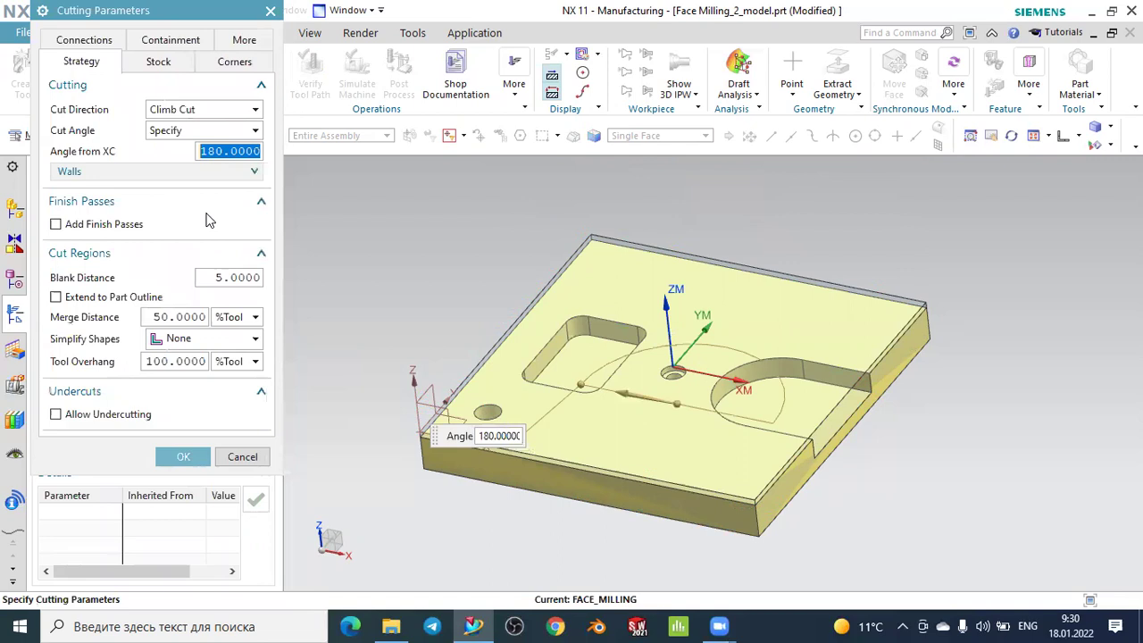
pyautogui.click(174, 110)
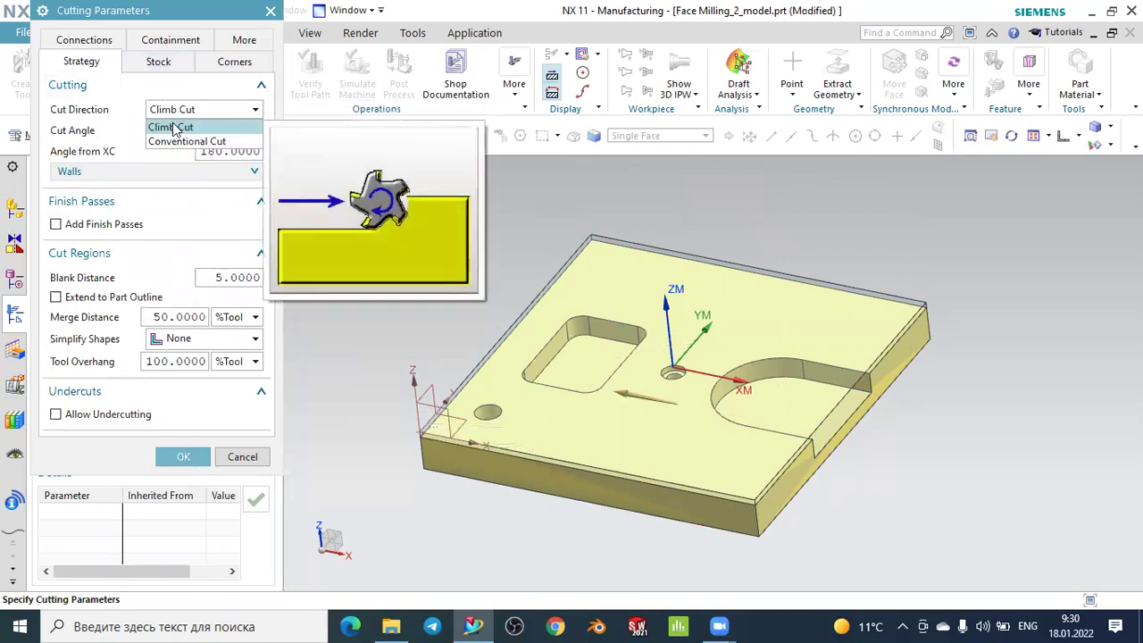
pyautogui.moveTo(175, 148)
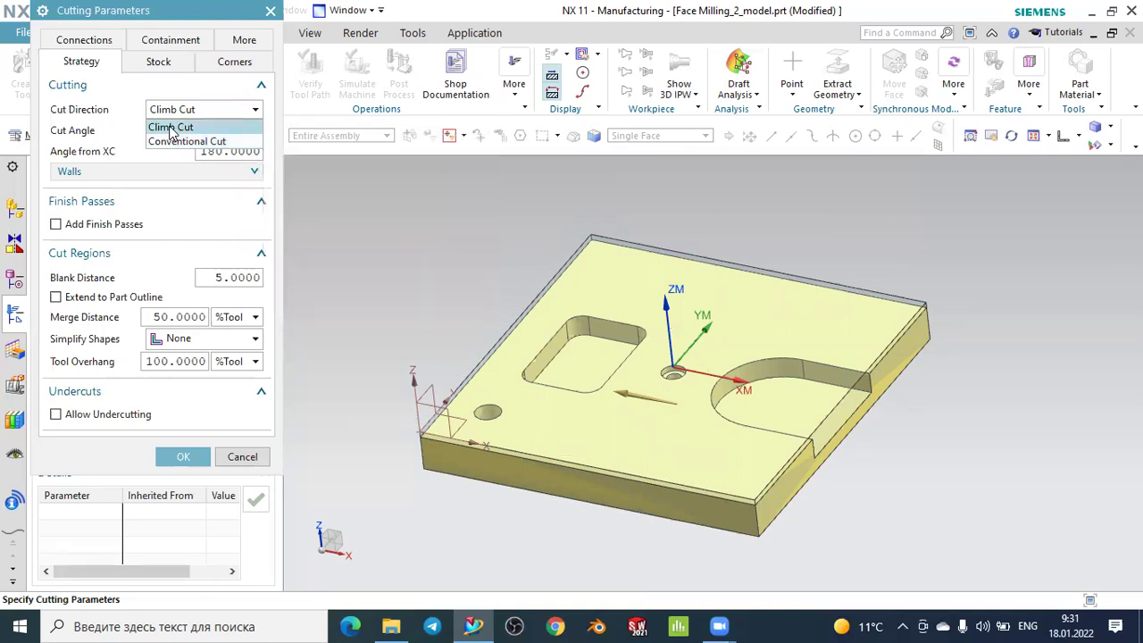
pyautogui.click(172, 129)
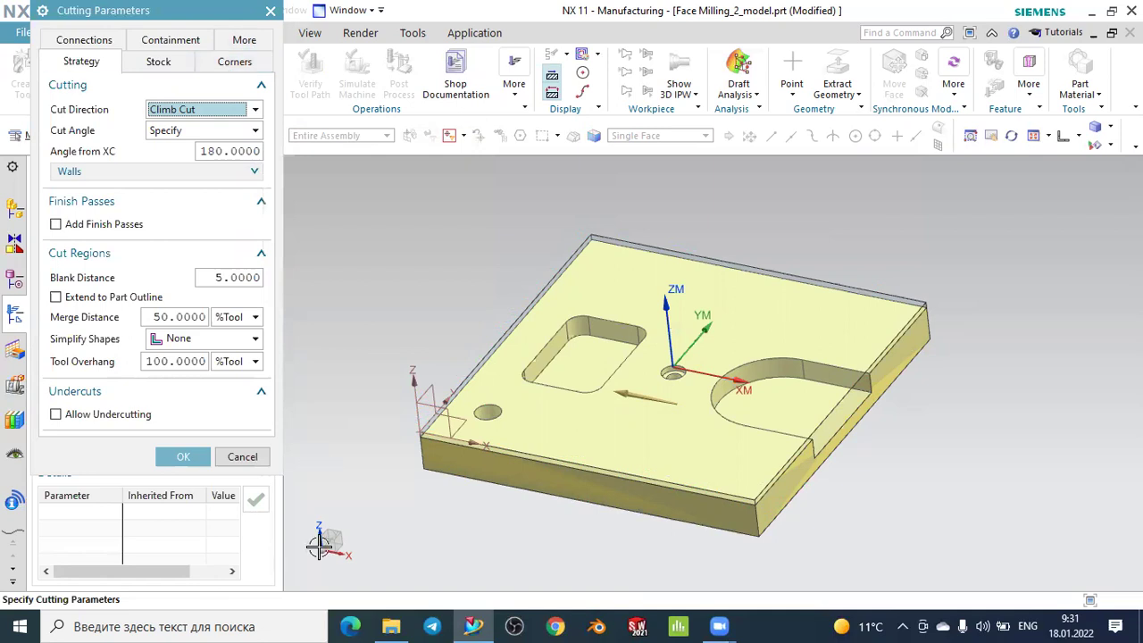
pyautogui.click(189, 456)
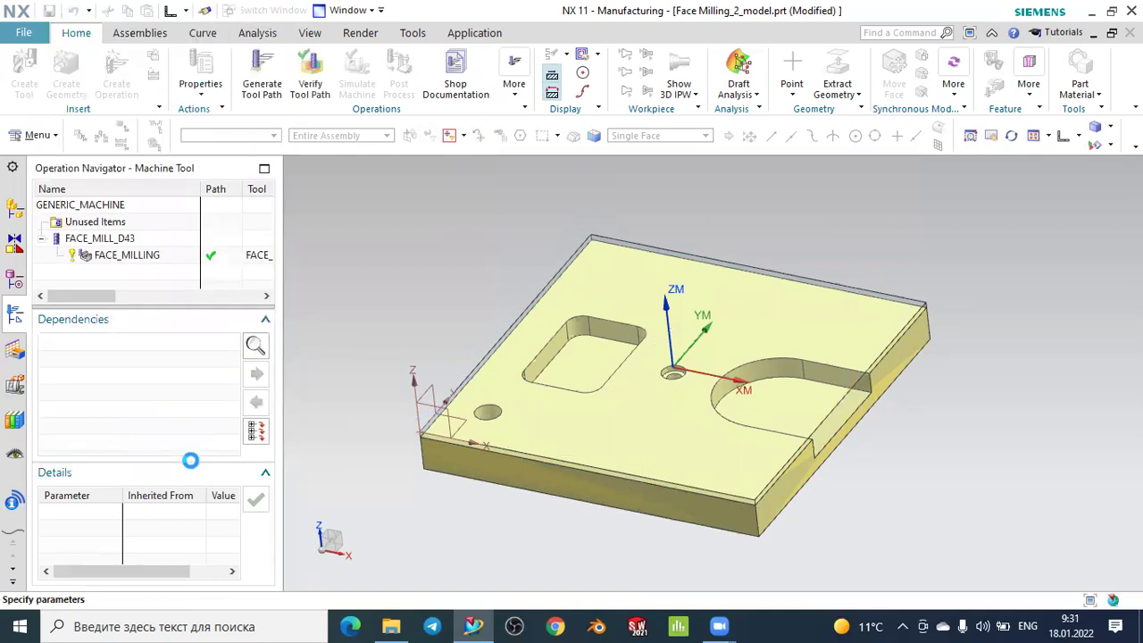
pyautogui.click(165, 522)
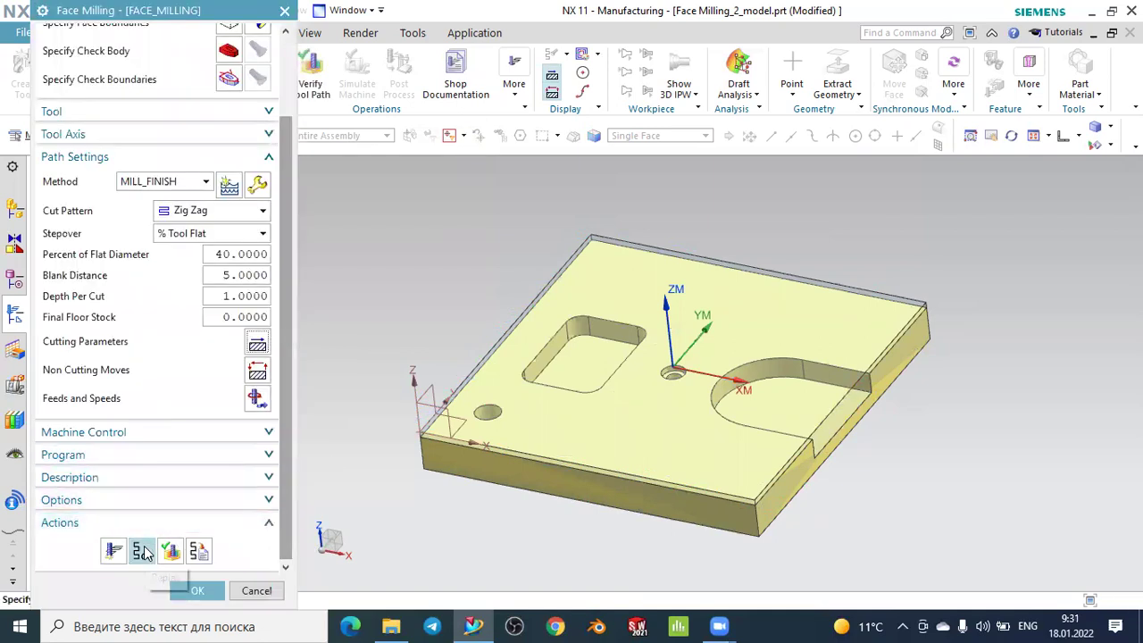
pyautogui.click(143, 552)
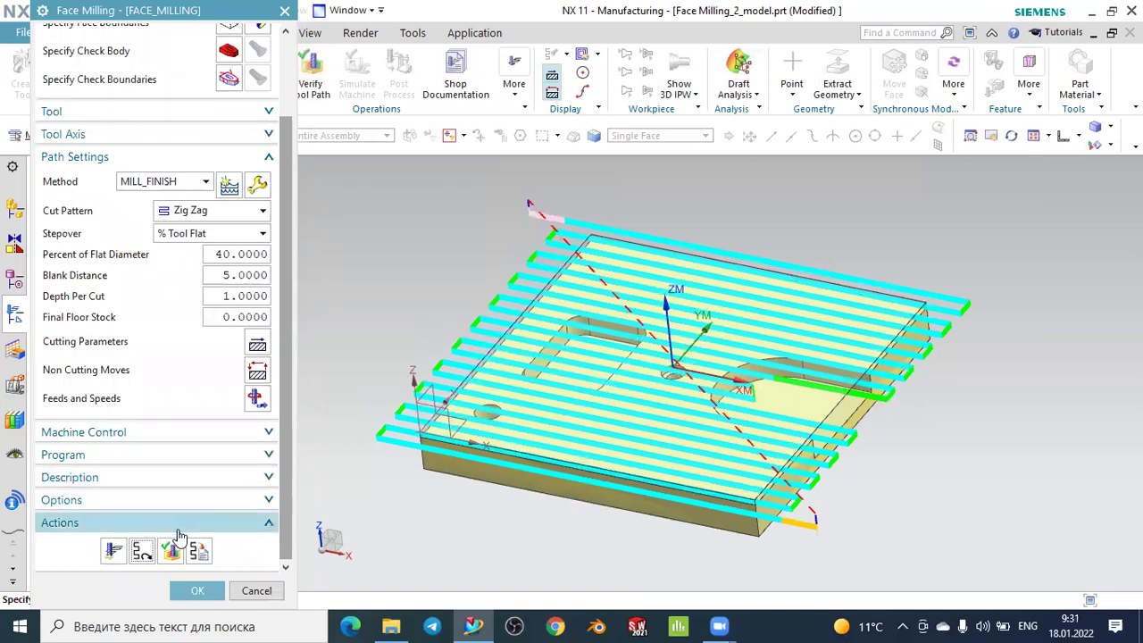
# - On the Corners tab, keep Roll Around for convex corners and set Smoothing to All Passes
pyautogui.middleClick(257, 346)
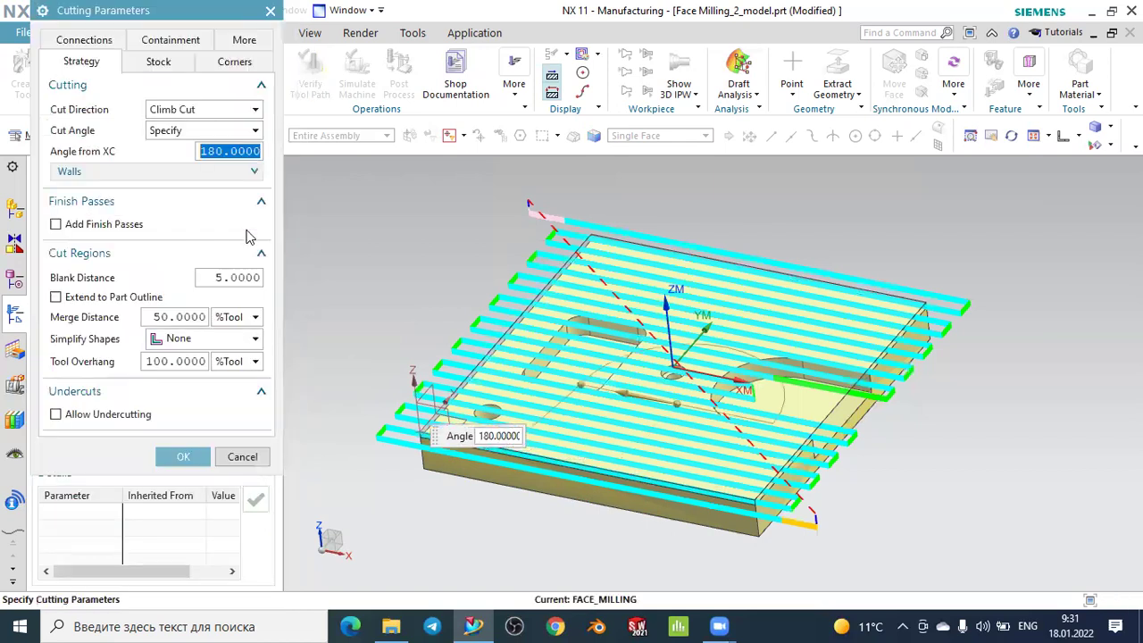
pyautogui.click(236, 69)
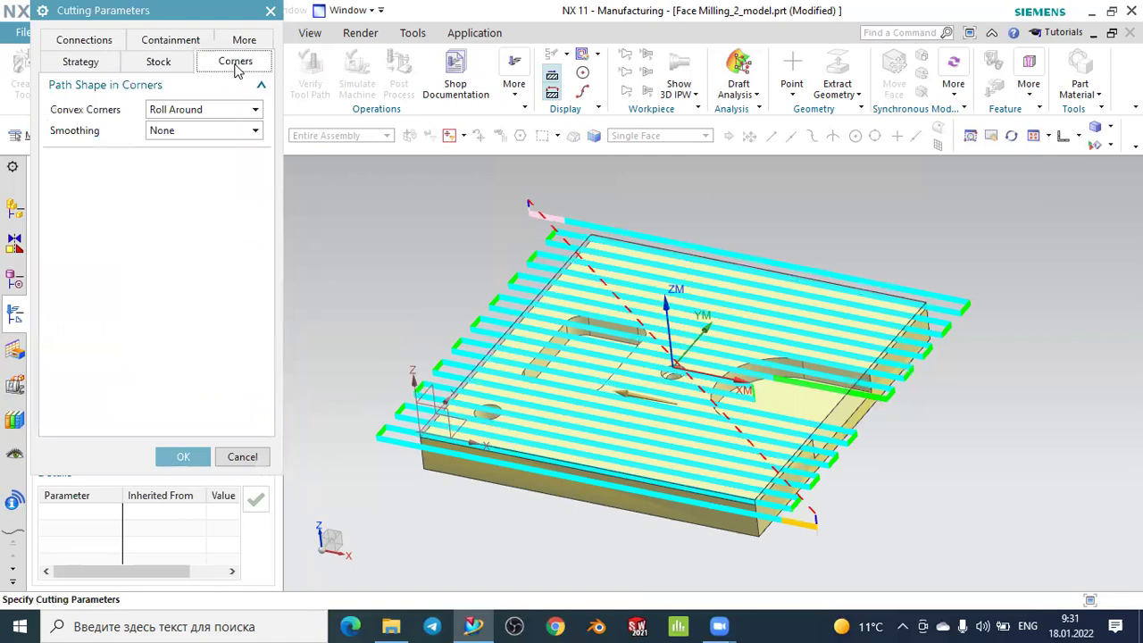
pyautogui.click(202, 108)
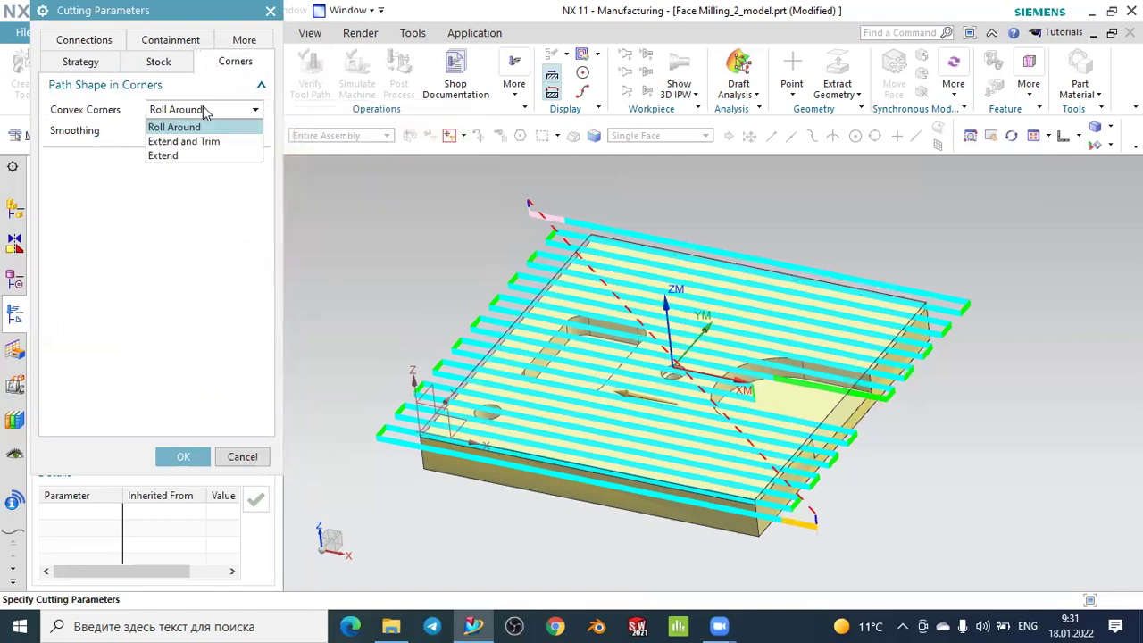
pyautogui.click(204, 108)
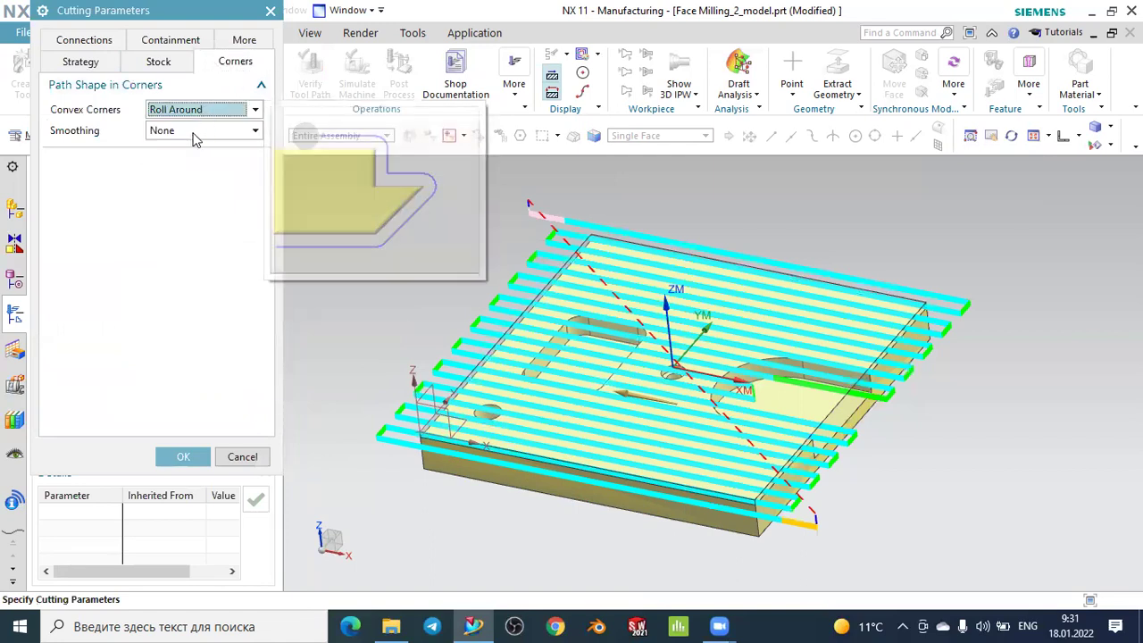
pyautogui.click(193, 131)
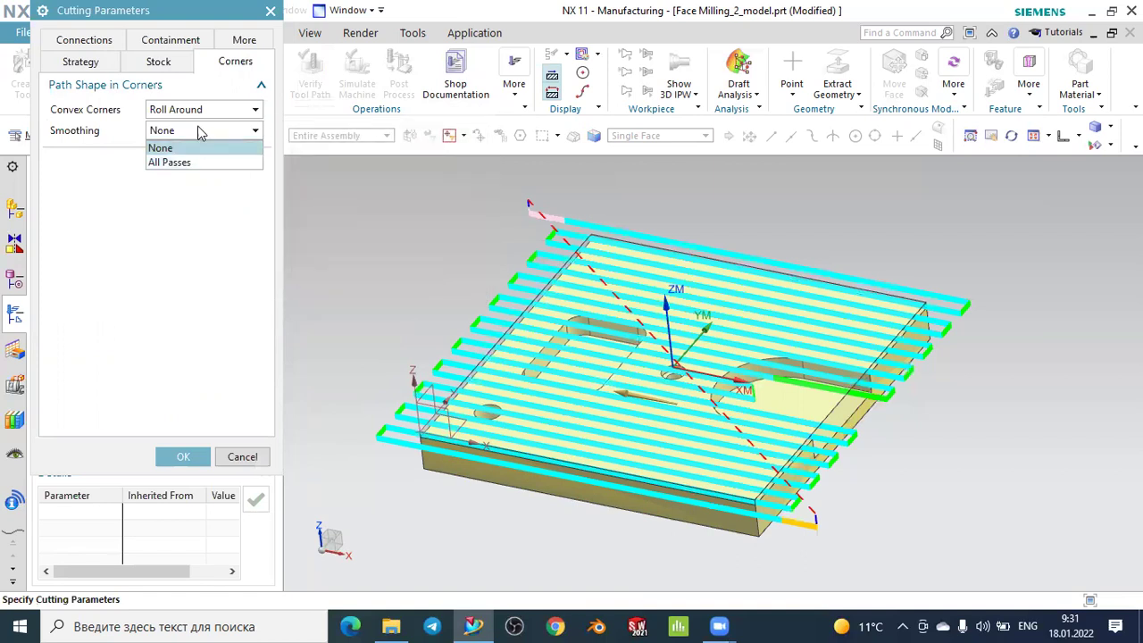
pyautogui.click(190, 162)
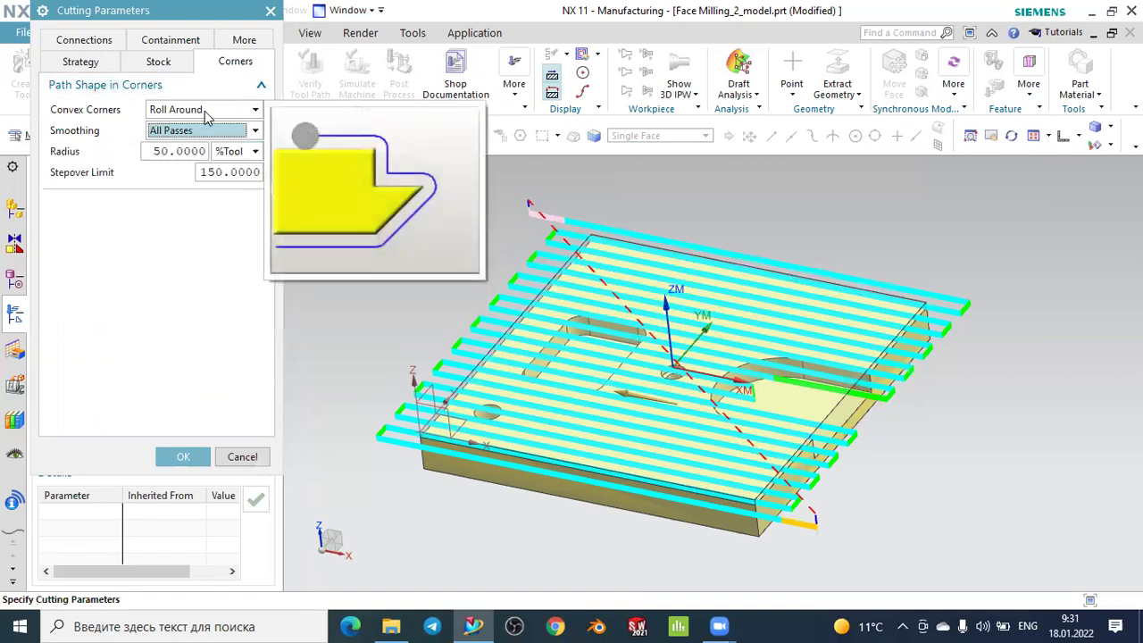
pyautogui.click(183, 456)
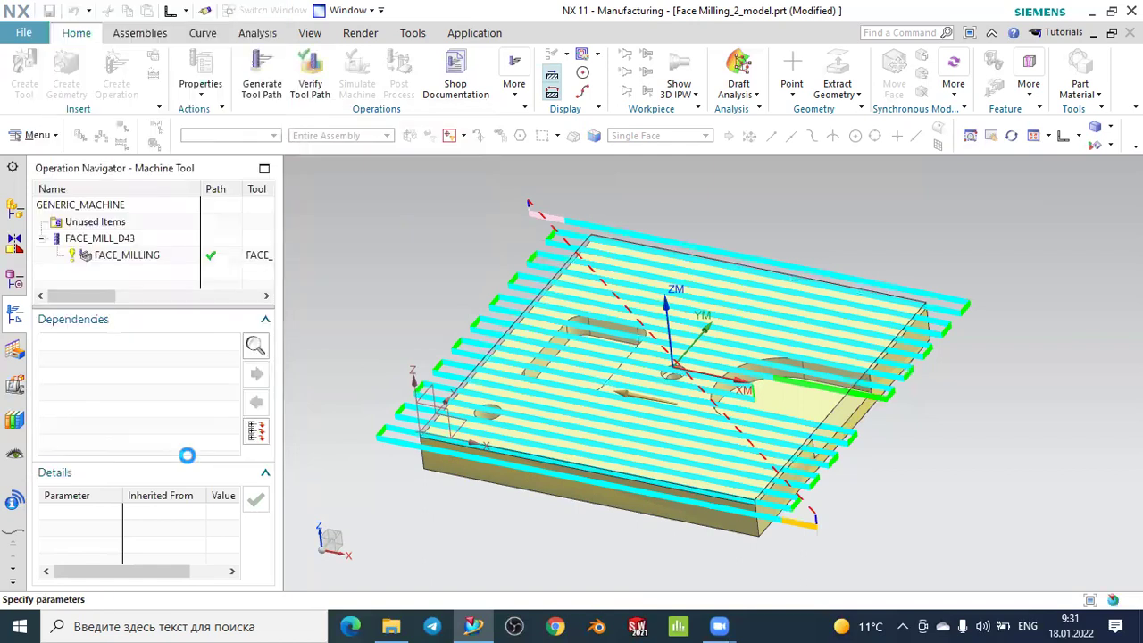
# - Regenerate and replay the smoothed-corner toolpath, zooming and rotating to inspect its rounded loops
pyautogui.click(114, 550)
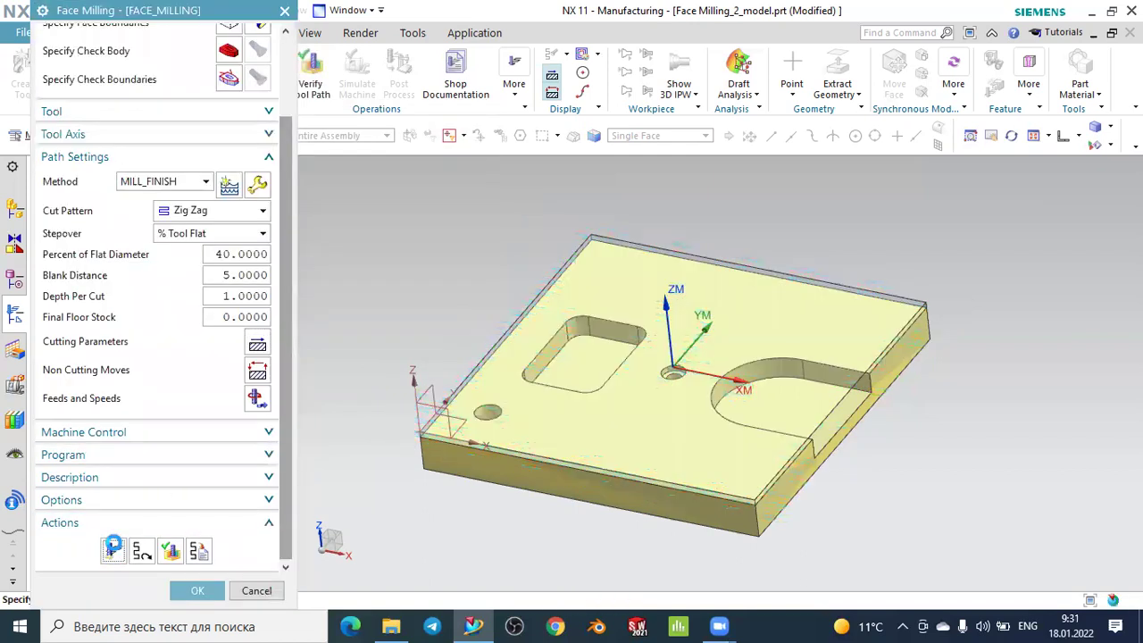
pyautogui.middleClick(409, 420)
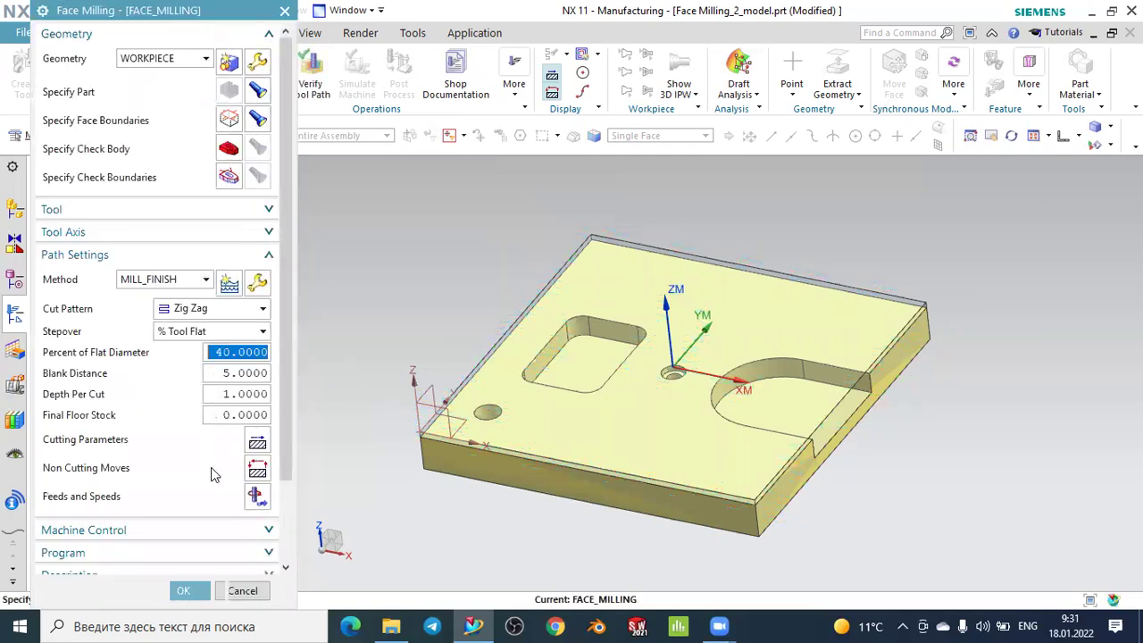
pyautogui.scroll(-3, 133, 541)
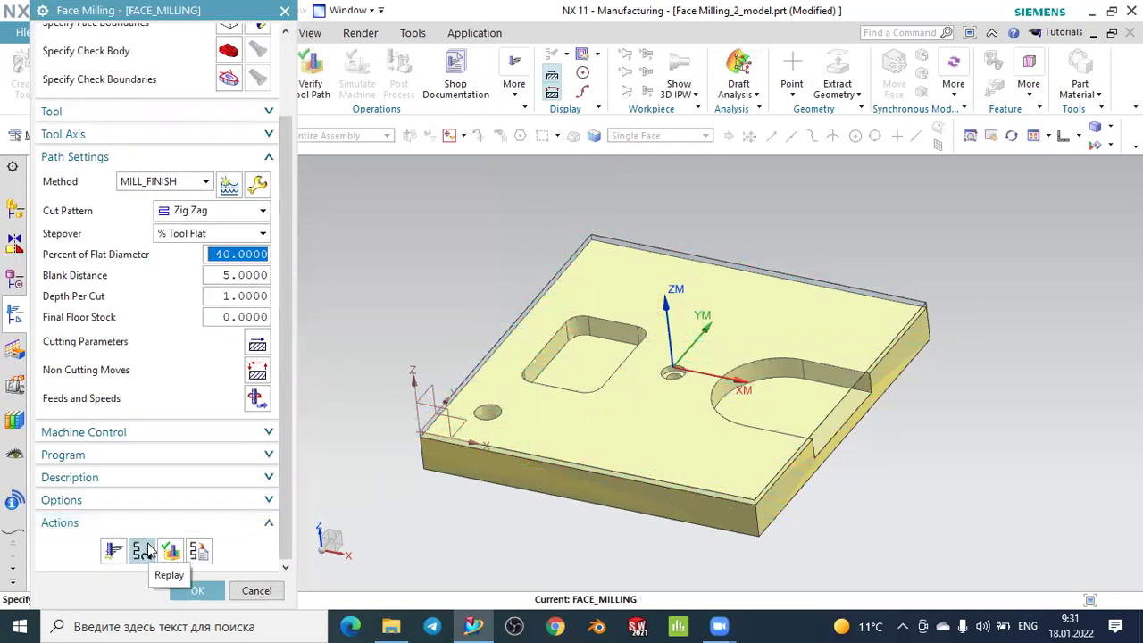
pyautogui.click(147, 549)
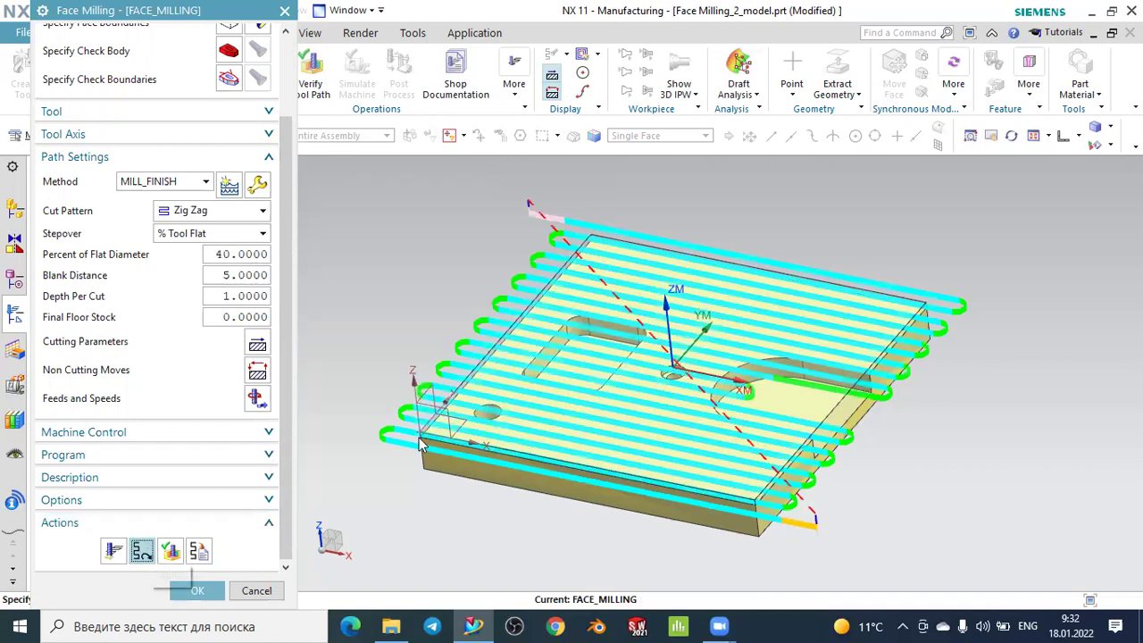
pyautogui.scroll(3, 356, 414)
pyautogui.scroll(2, 343, 425)
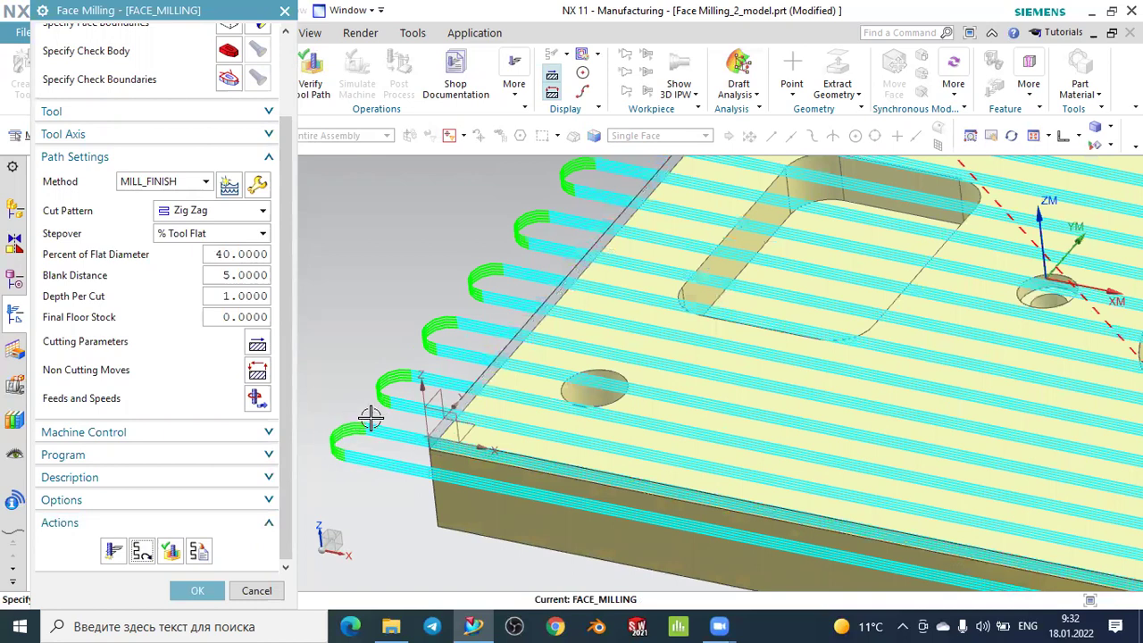
pyautogui.scroll(-1, 458, 383)
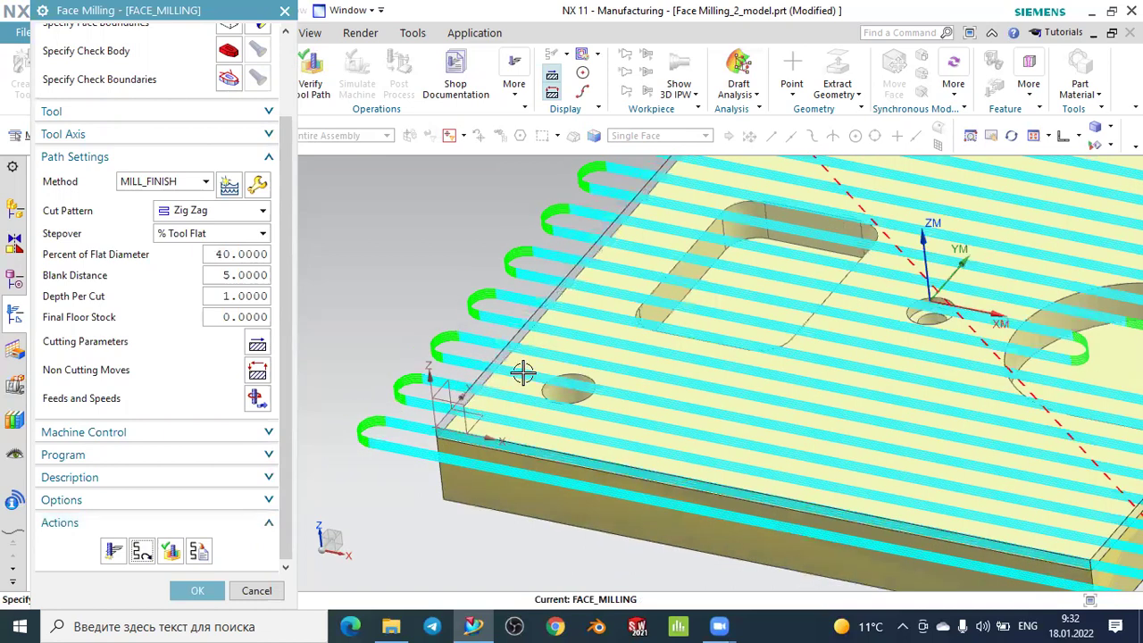
pyautogui.scroll(-1, 523, 370)
pyautogui.scroll(-3, 523, 370)
pyautogui.moveTo(768, 420); pyautogui.dragTo(497, 378, button='middle')
pyautogui.scroll(3, 497, 378)
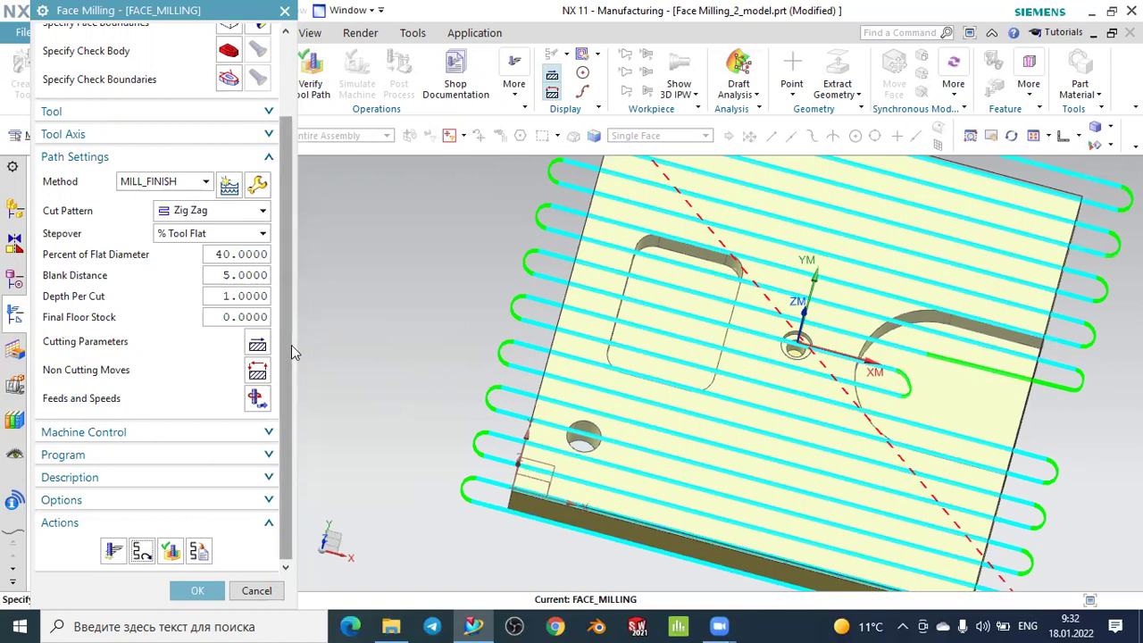
pyautogui.middleClick(258, 349)
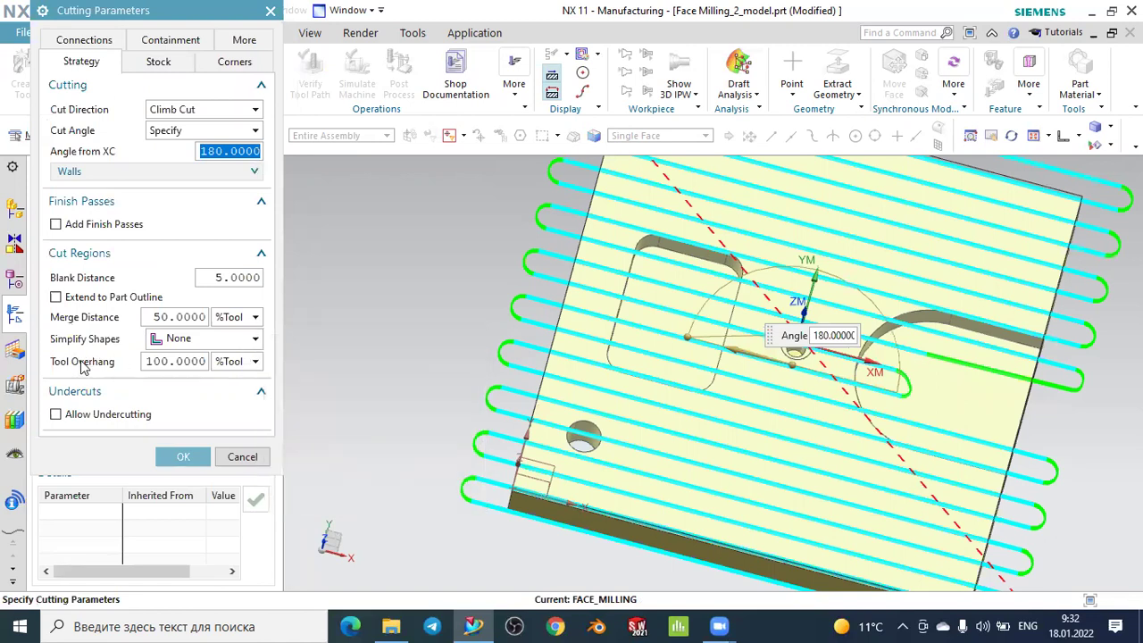
# - Change Tool Overhang from 100% to 50% in the cutting parameters
pyautogui.click(171, 361)
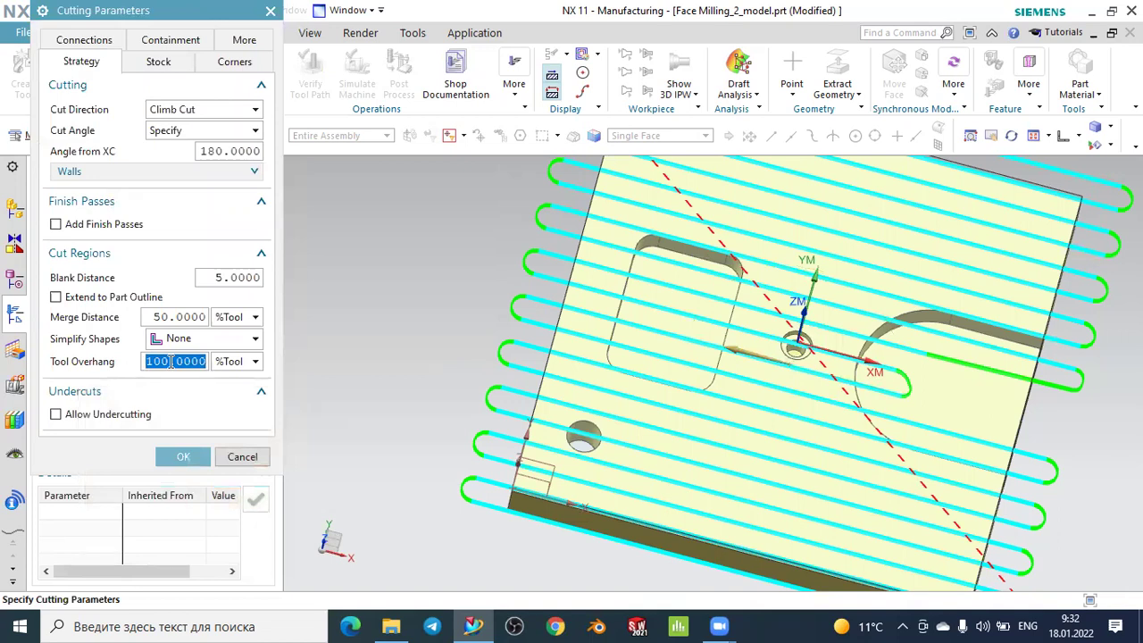
pyautogui.write('50')
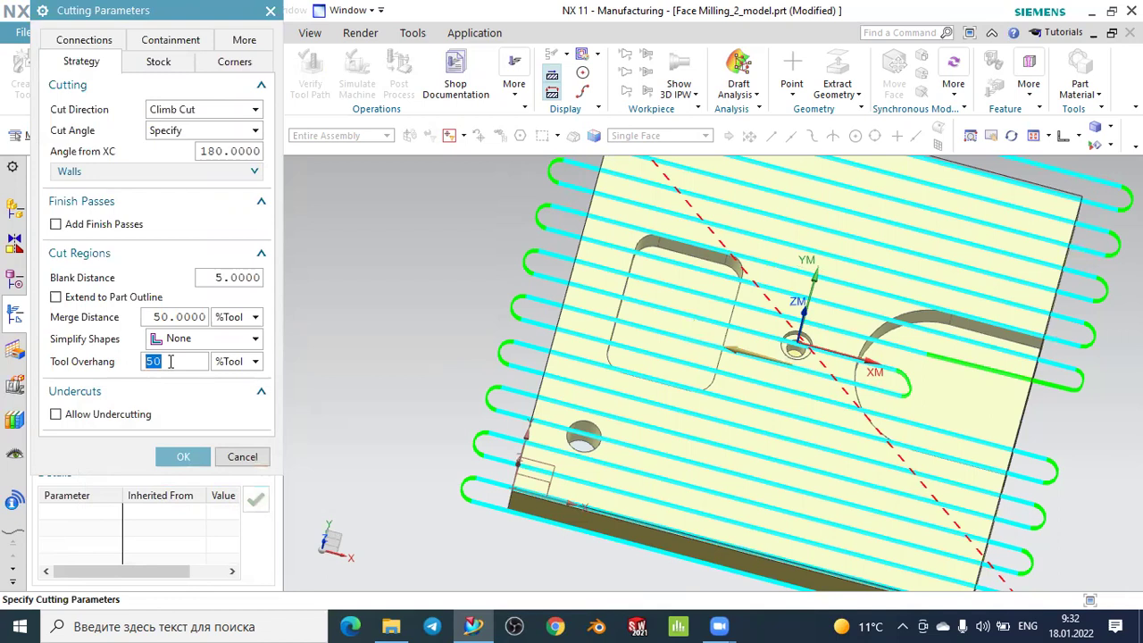
pyautogui.click(183, 456)
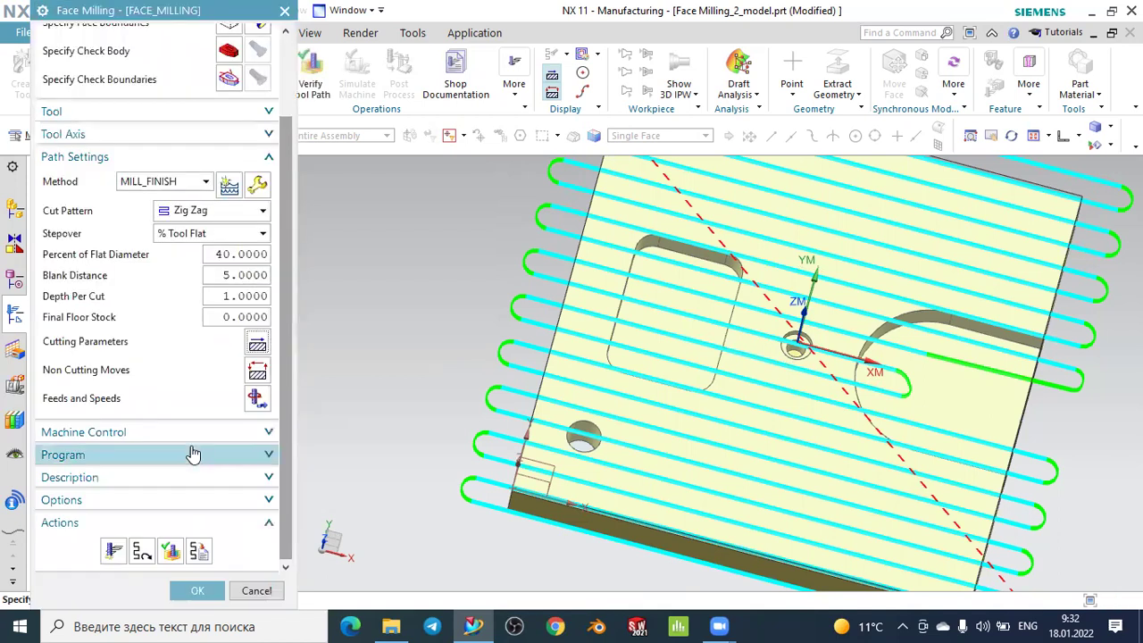
# - Regenerate and display the Zig Zag toolpath, then inspect it from an oblique view
pyautogui.click(114, 550)
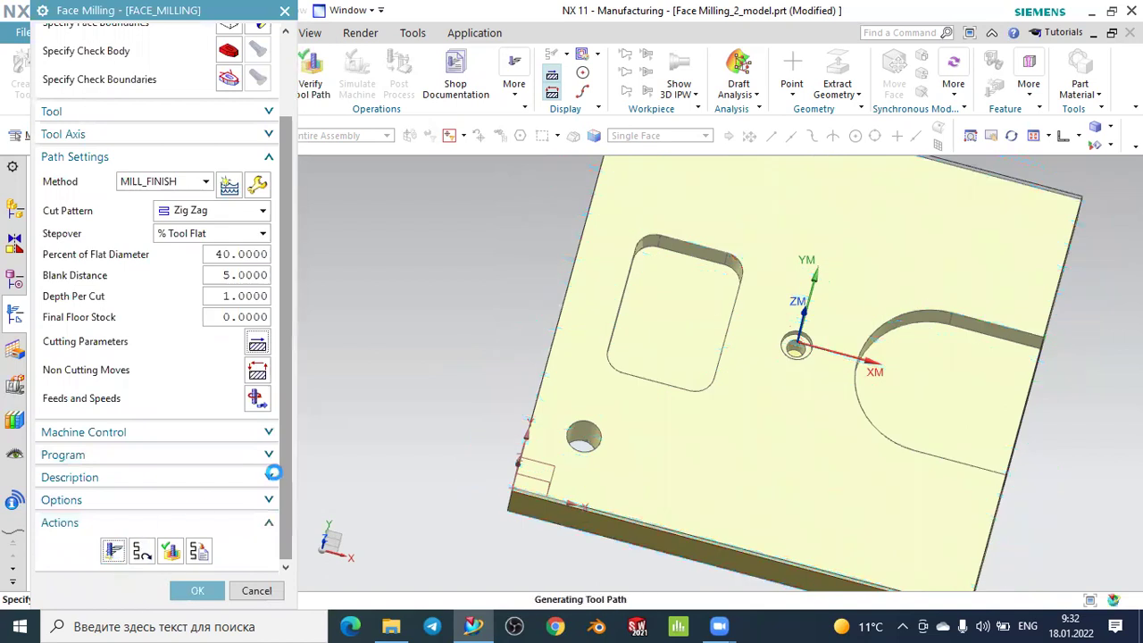
pyautogui.click(197, 590)
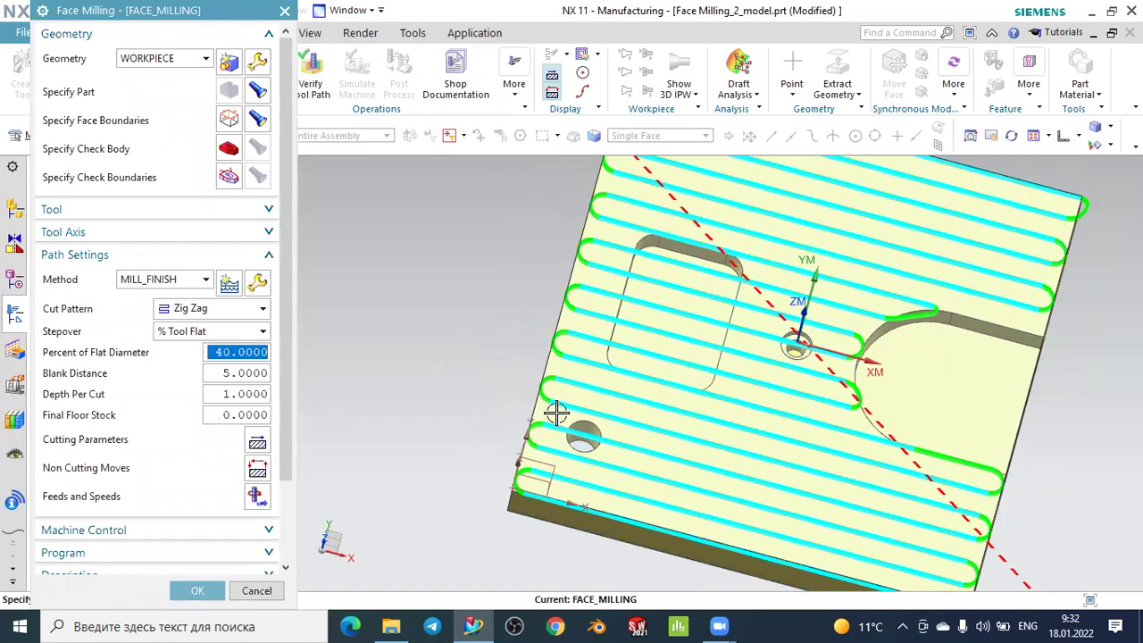
pyautogui.moveTo(549, 407); pyautogui.dragTo(624, 370, button='middle')
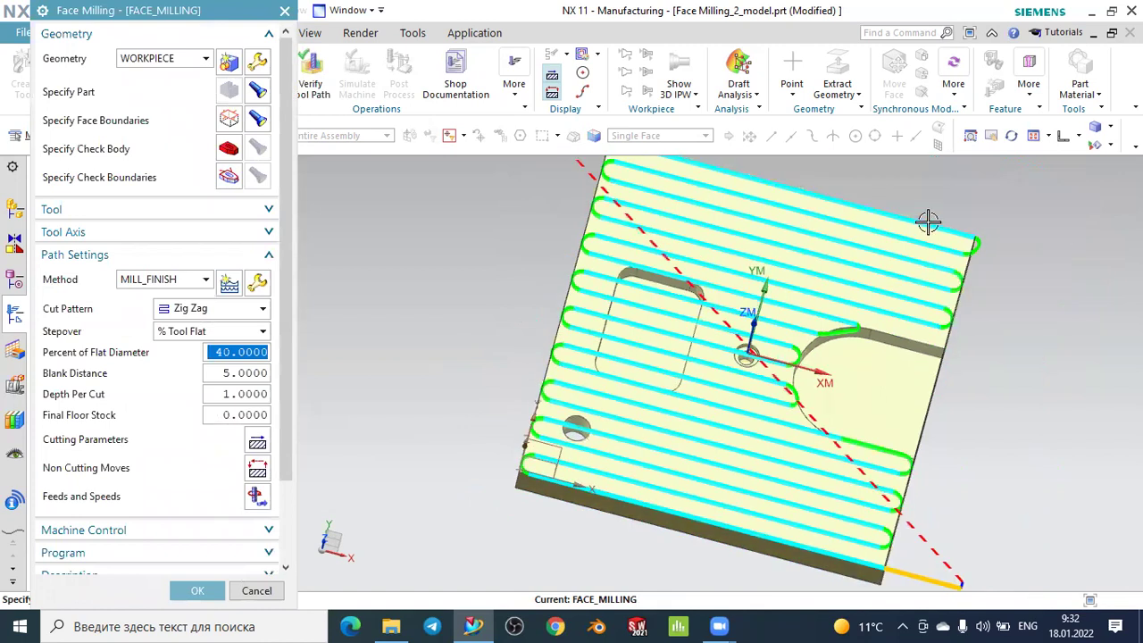
pyautogui.click(1078, 135)
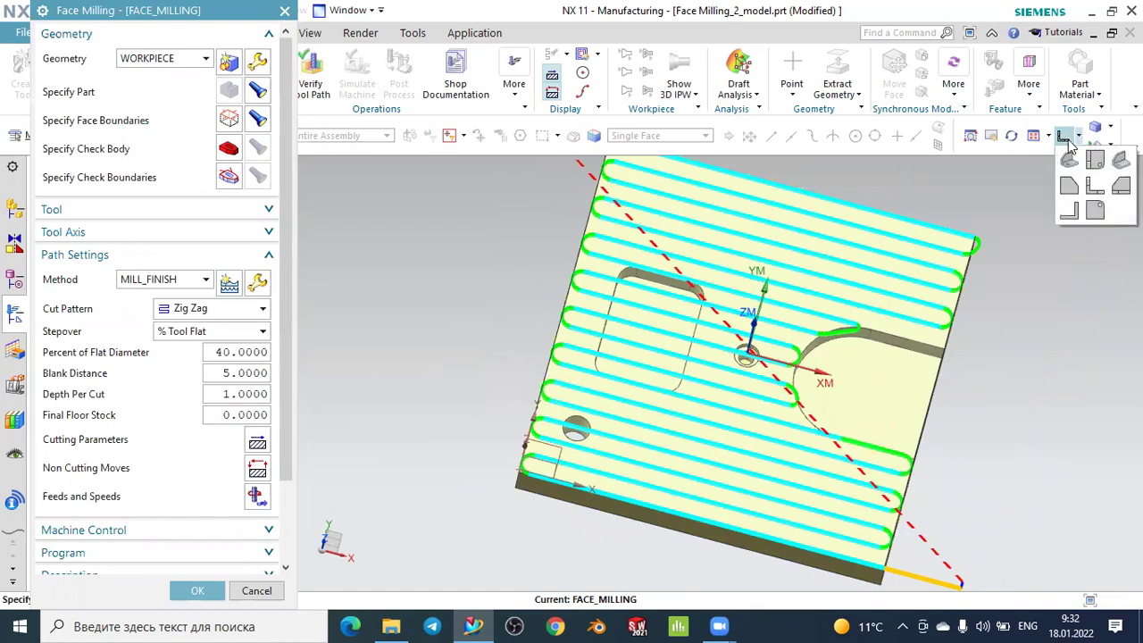
pyautogui.click(1063, 152)
pyautogui.moveTo(798, 237); pyautogui.dragTo(613, 252, button='middle')
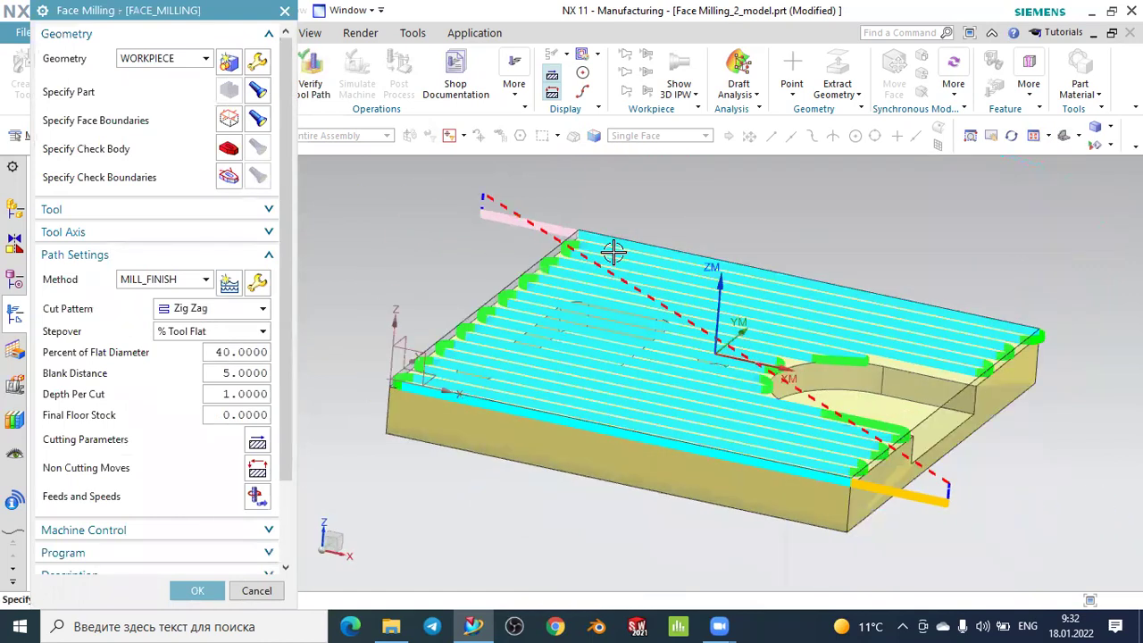
pyautogui.middleClick(275, 436)
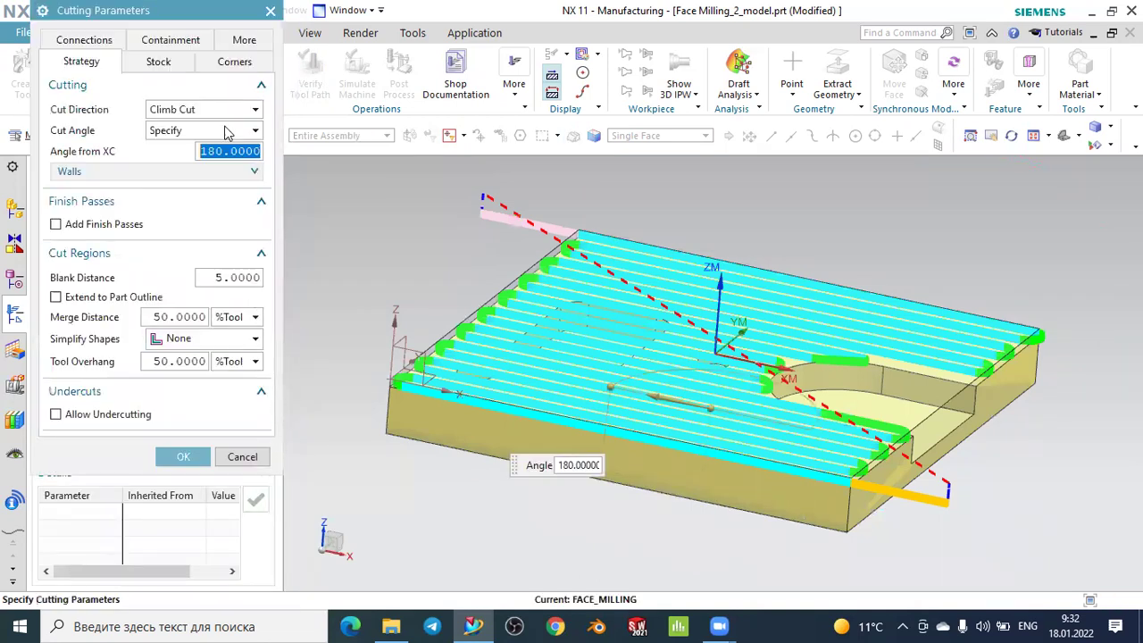
# - Review the zero-stock values, return to Strategy, and accept the cutting parameters
pyautogui.click(171, 63)
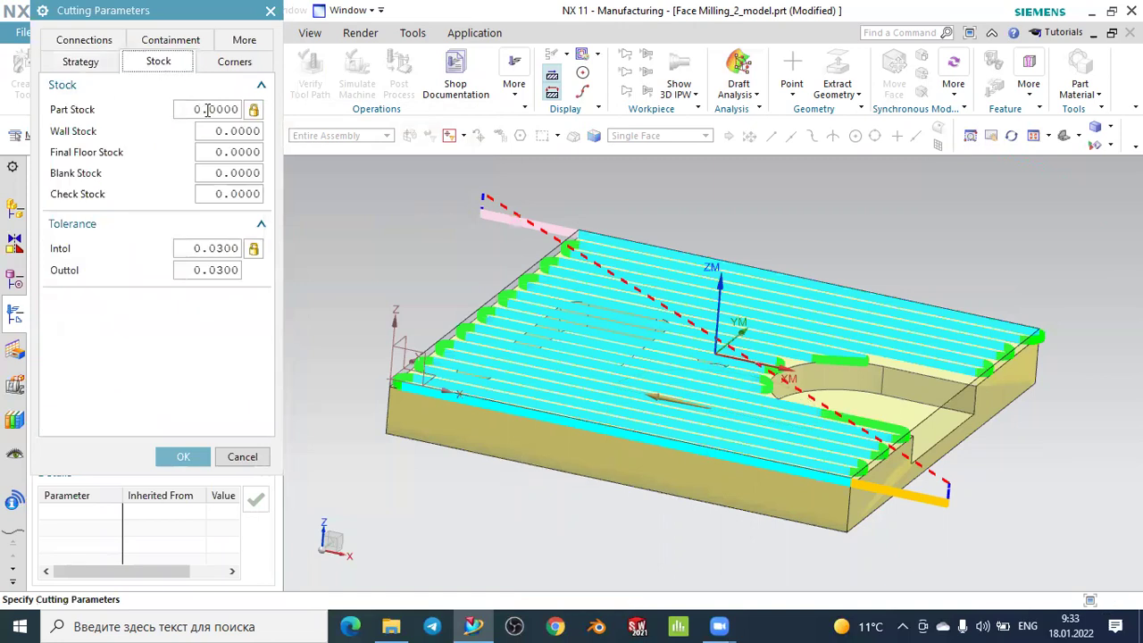
pyautogui.click(88, 65)
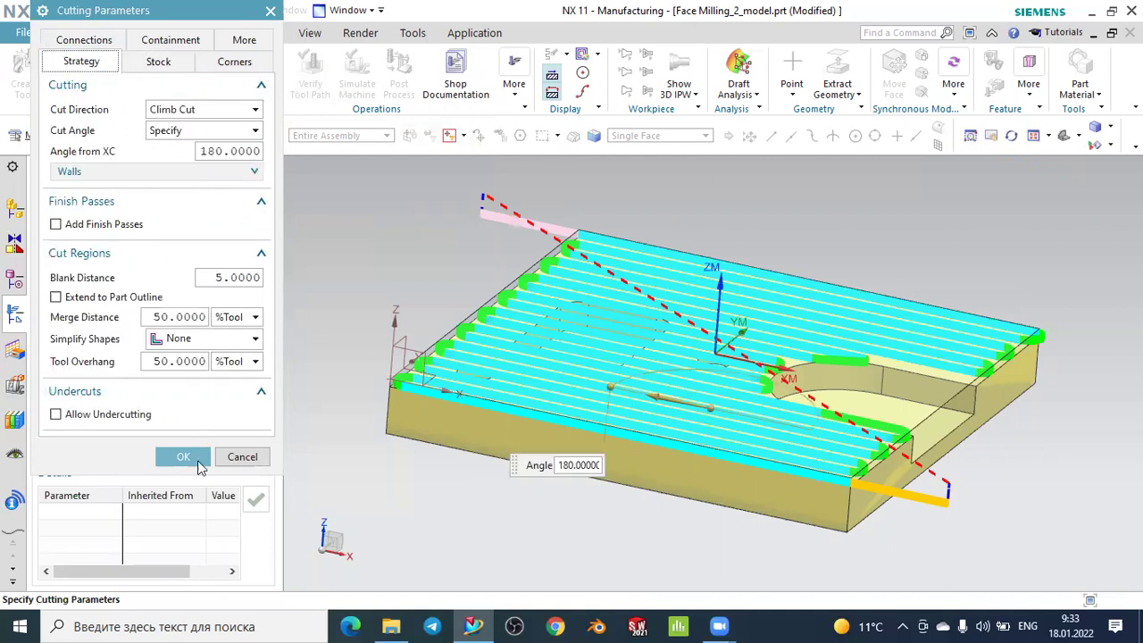
pyautogui.click(180, 455)
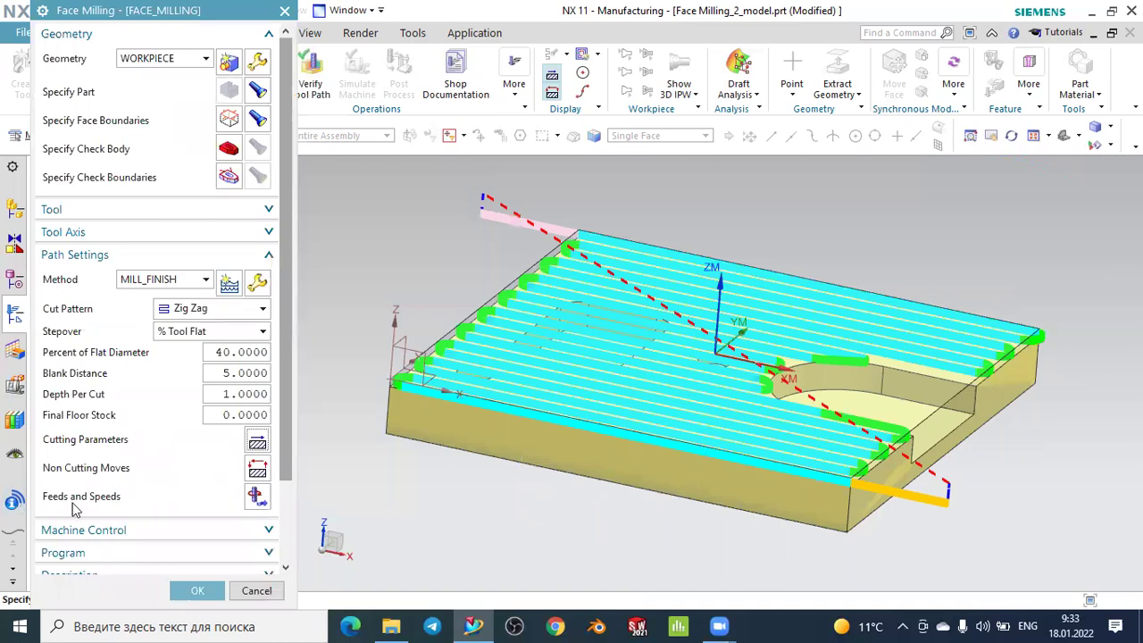
# - Enter a 1000 rpm spindle speed, recalculate surface speed and feed per tooth, and accept
pyautogui.click(255, 502)
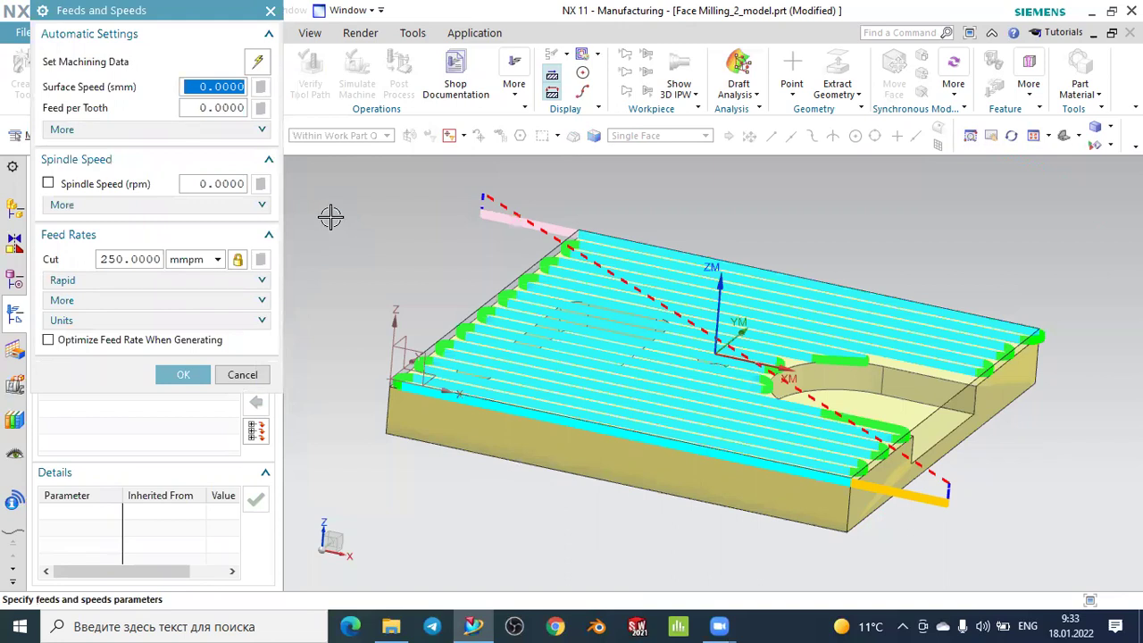
pyautogui.click(214, 185)
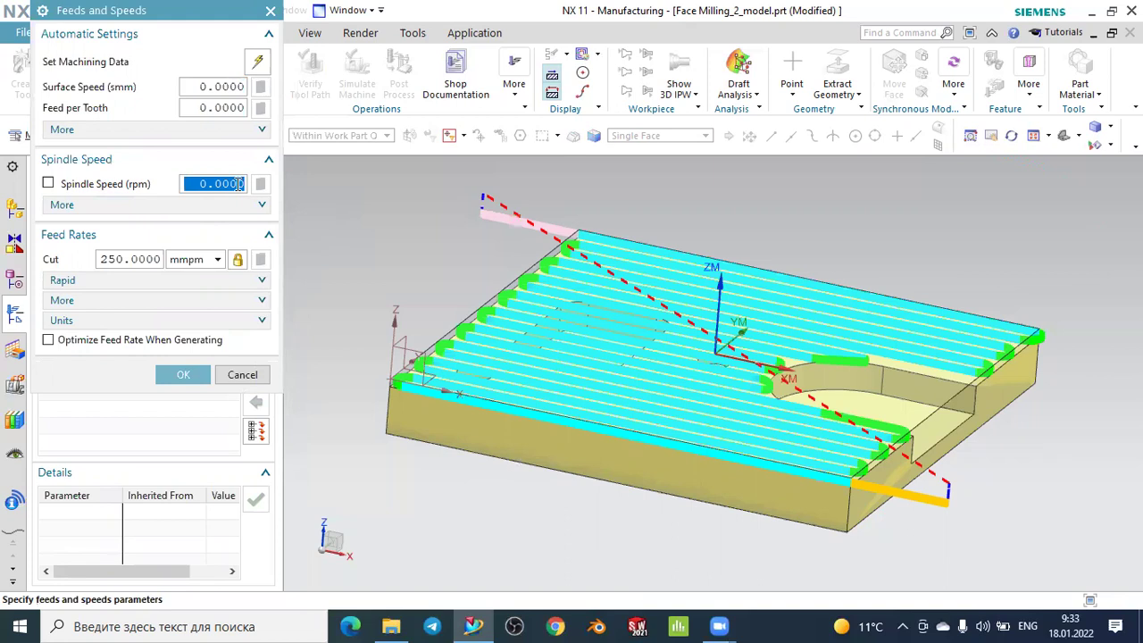
pyautogui.write('100')
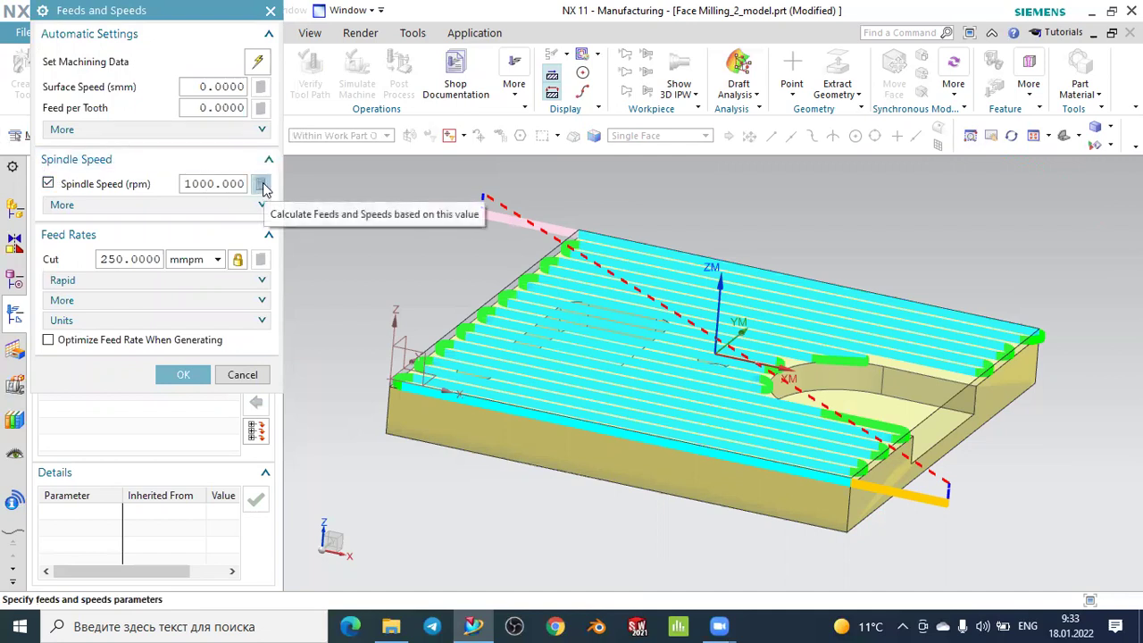
pyautogui.click(261, 184)
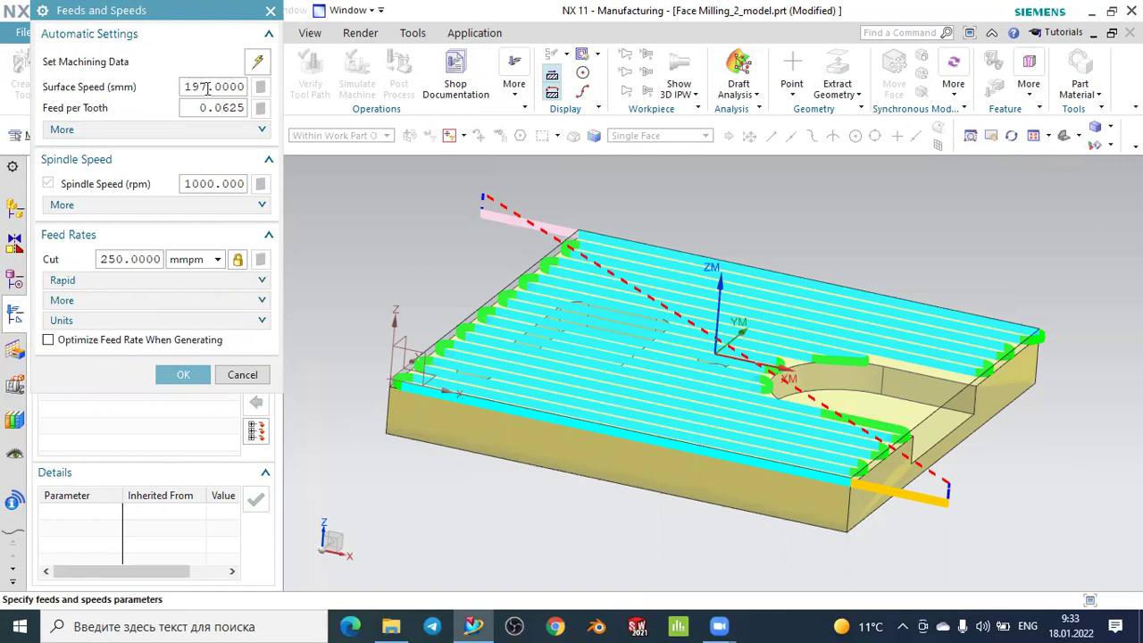
pyautogui.click(198, 375)
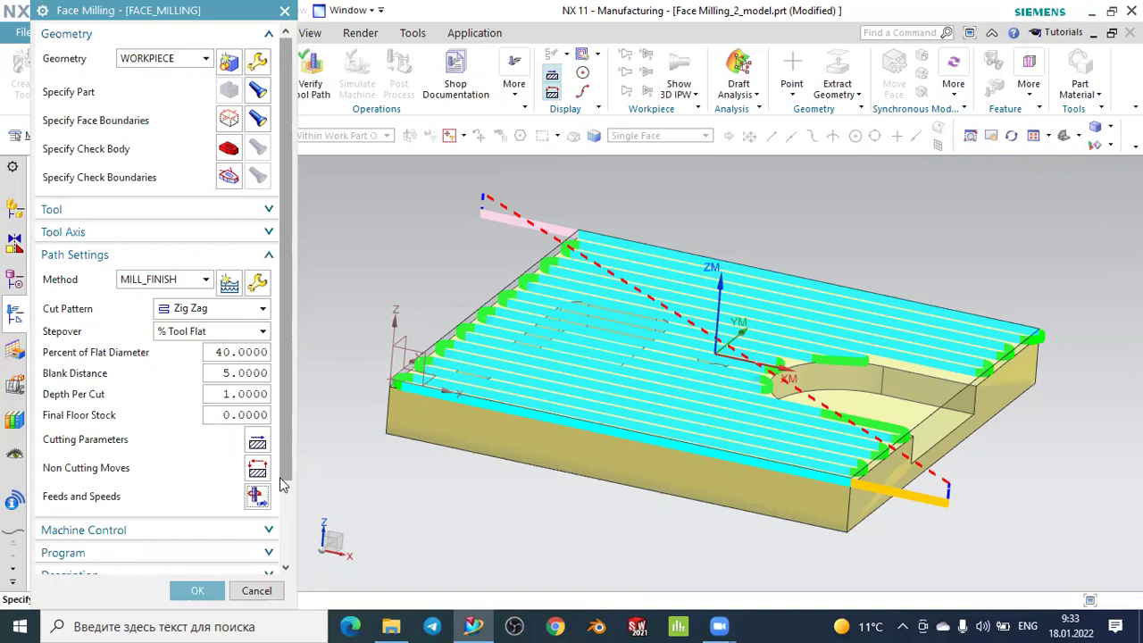
pyautogui.moveTo(289, 480); pyautogui.dragTo(288, 565)
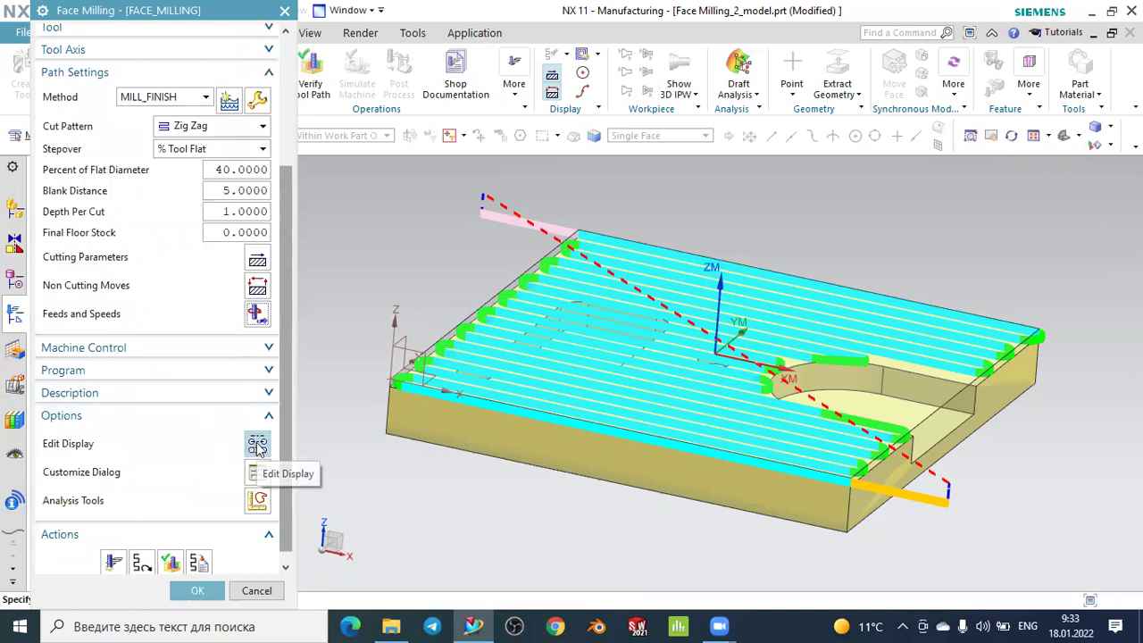
# - Go through Edit Display to the Path Display Colors dialog for the nine motion types
pyautogui.click(257, 444)
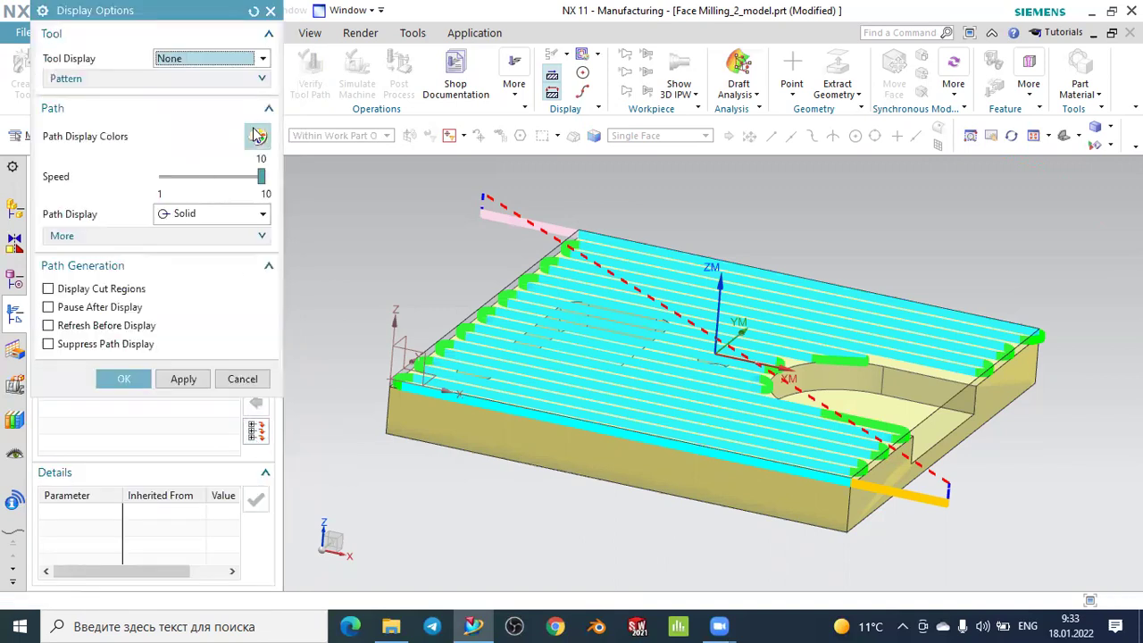
pyautogui.click(257, 135)
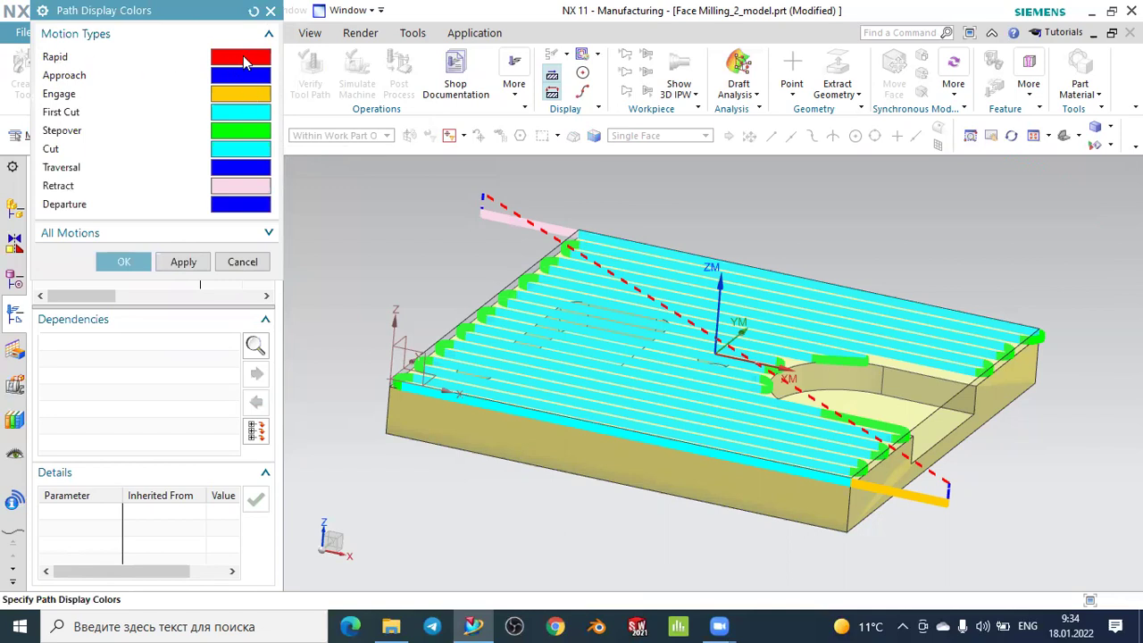
# - Orbit and zoom the part to inspect the toolpath from side, top and low angles
pyautogui.moveTo(437, 262); pyautogui.dragTo(408, 241, button='middle')
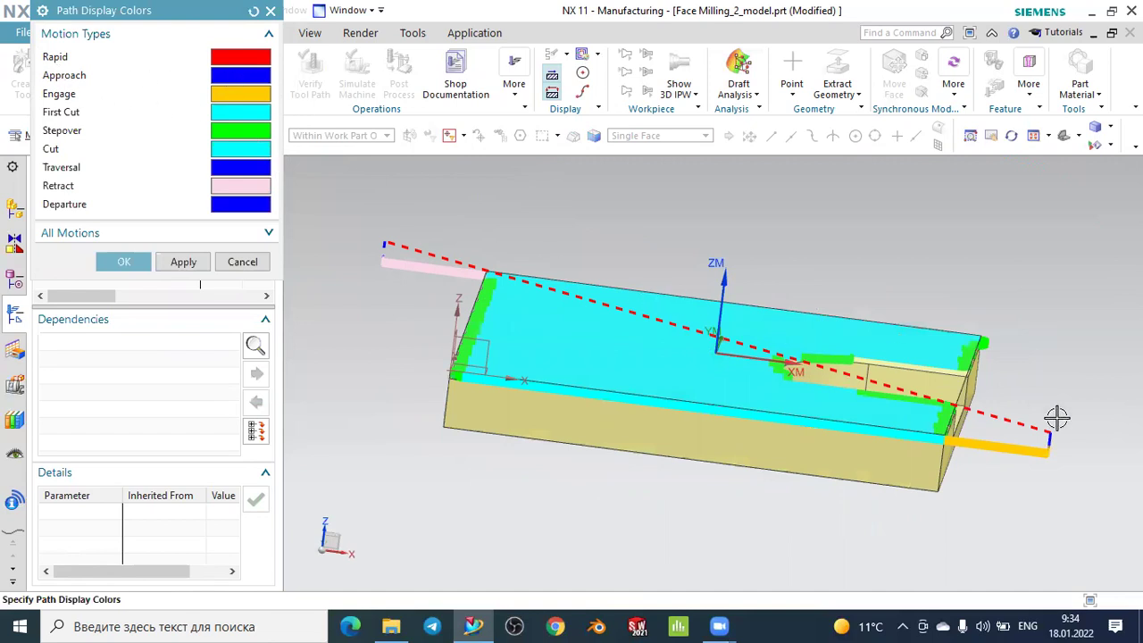
pyautogui.scroll(2, 1062, 451)
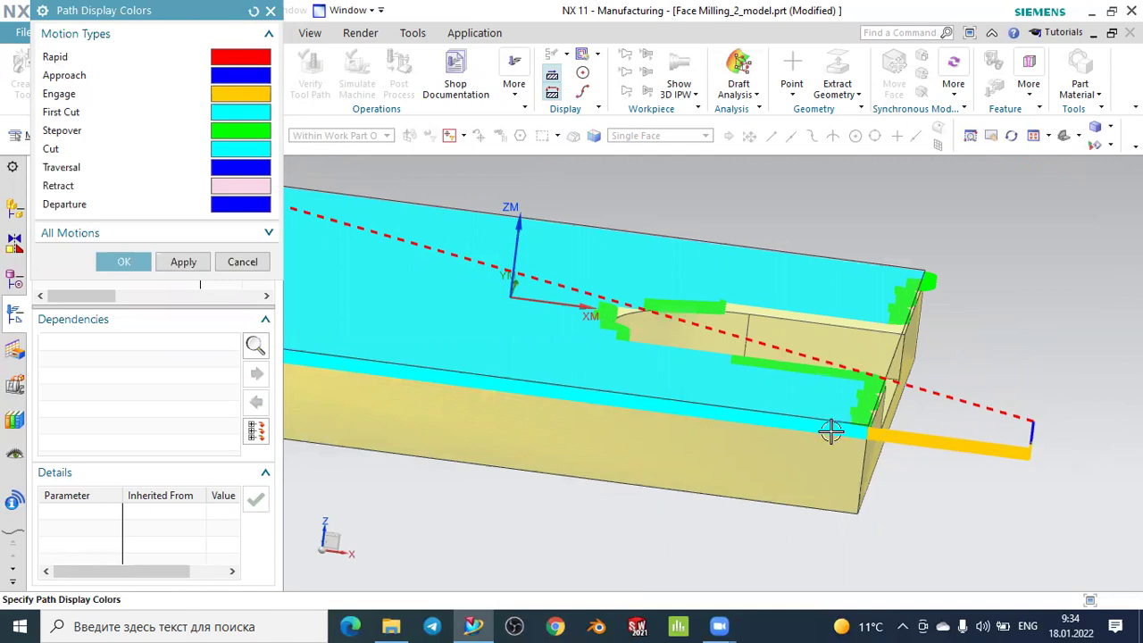
pyautogui.scroll(-3, 923, 403)
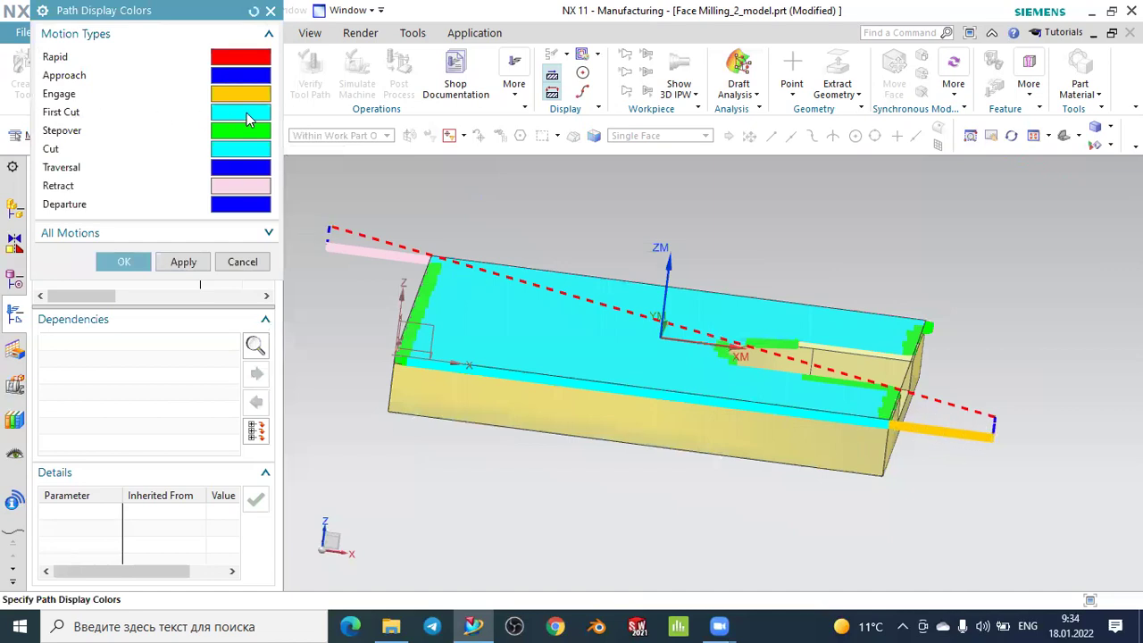
pyautogui.scroll(2, 897, 415)
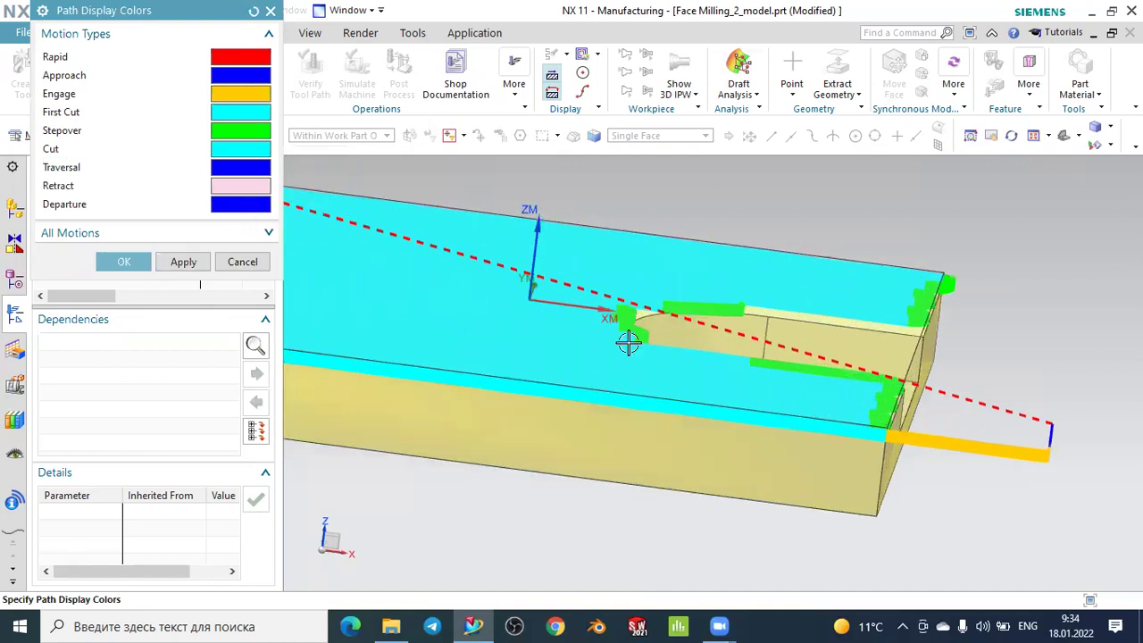
pyautogui.scroll(-2, 639, 282)
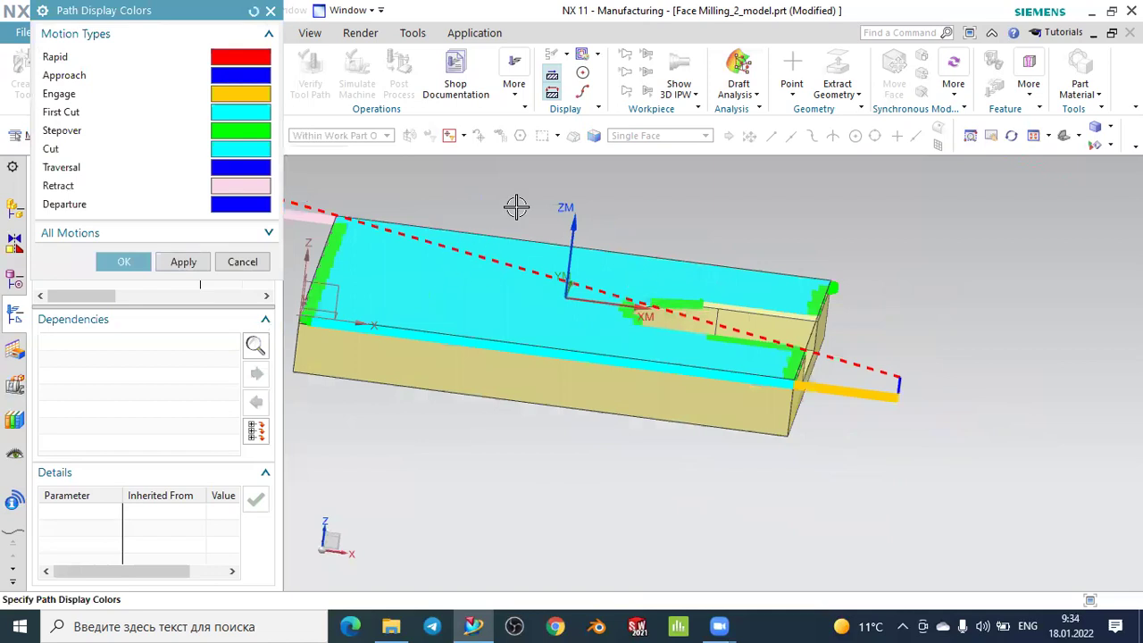
pyautogui.moveTo(604, 204); pyautogui.dragTo(509, 268, button='middle')
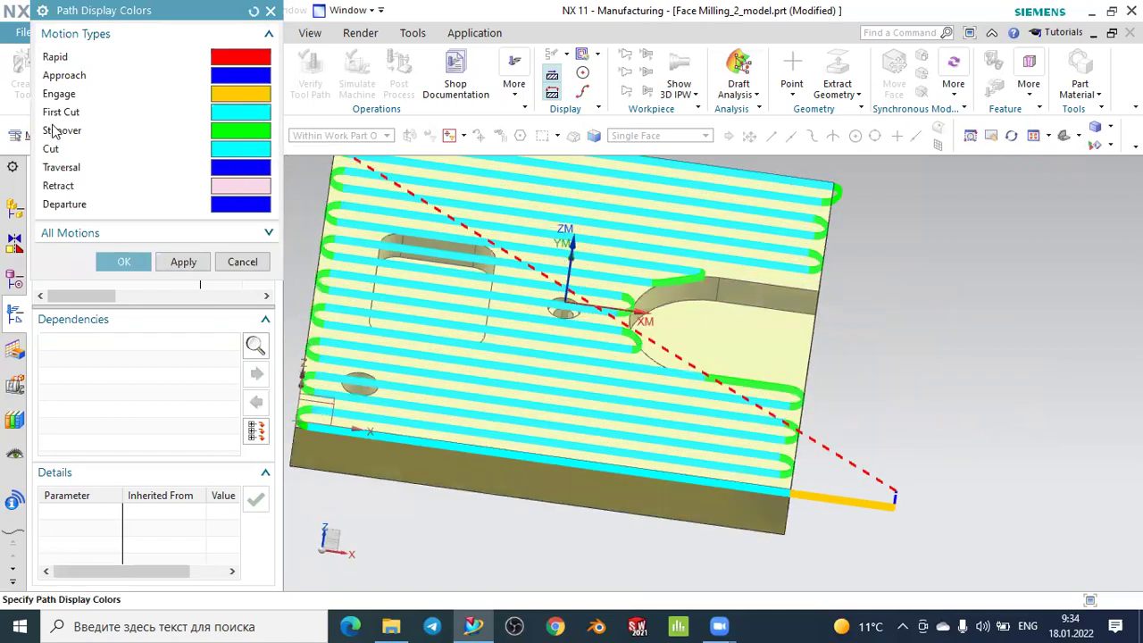
pyautogui.moveTo(844, 342); pyautogui.dragTo(869, 310, button='middle')
pyautogui.scroll(4, 873, 326)
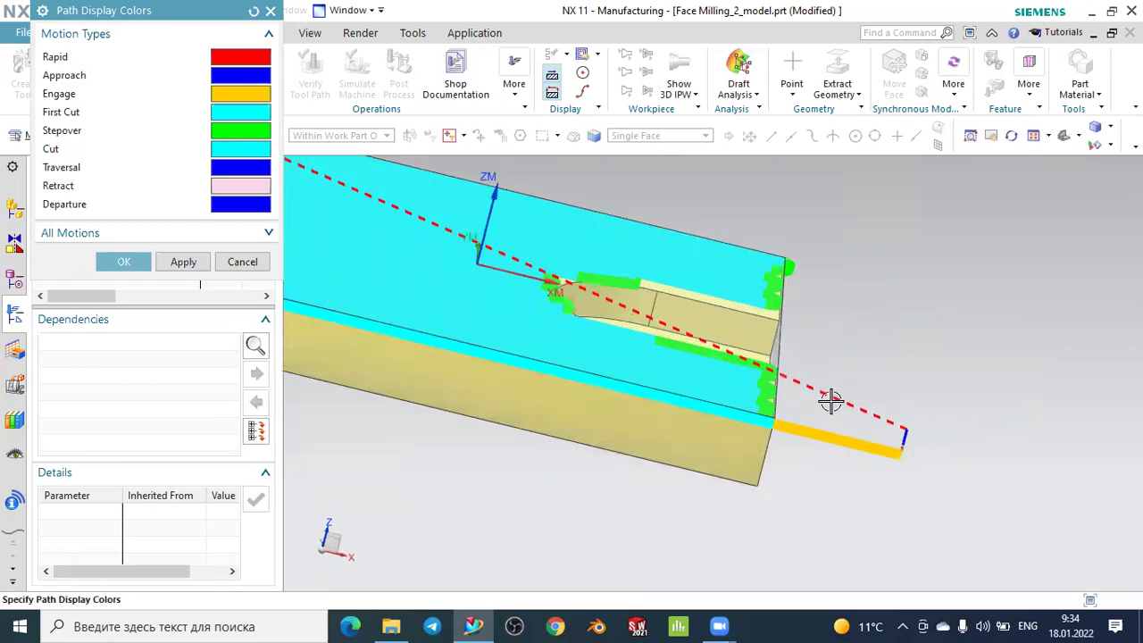
pyautogui.scroll(2, 831, 428)
pyautogui.scroll(3, 777, 486)
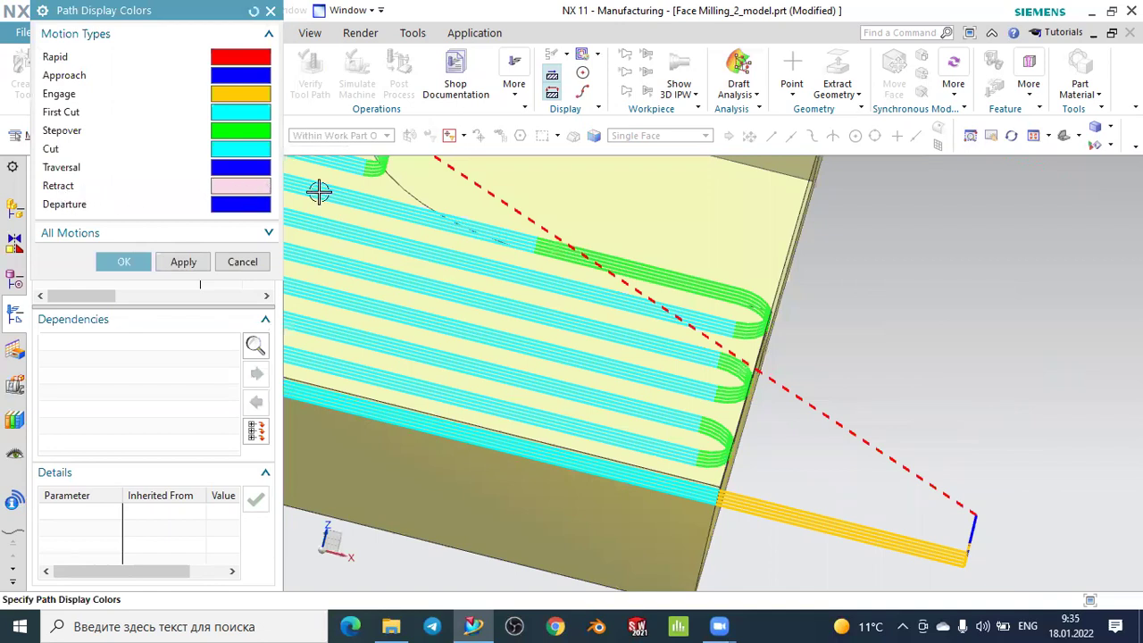
pyautogui.scroll(-8, 319, 191)
# - Zoom in on the retract moves, then open the colour choice for Departure motion
pyautogui.moveTo(678, 350); pyautogui.dragTo(532, 204, button='middle')
pyautogui.scroll(5, 524, 191)
pyautogui.scroll(5, 521, 212)
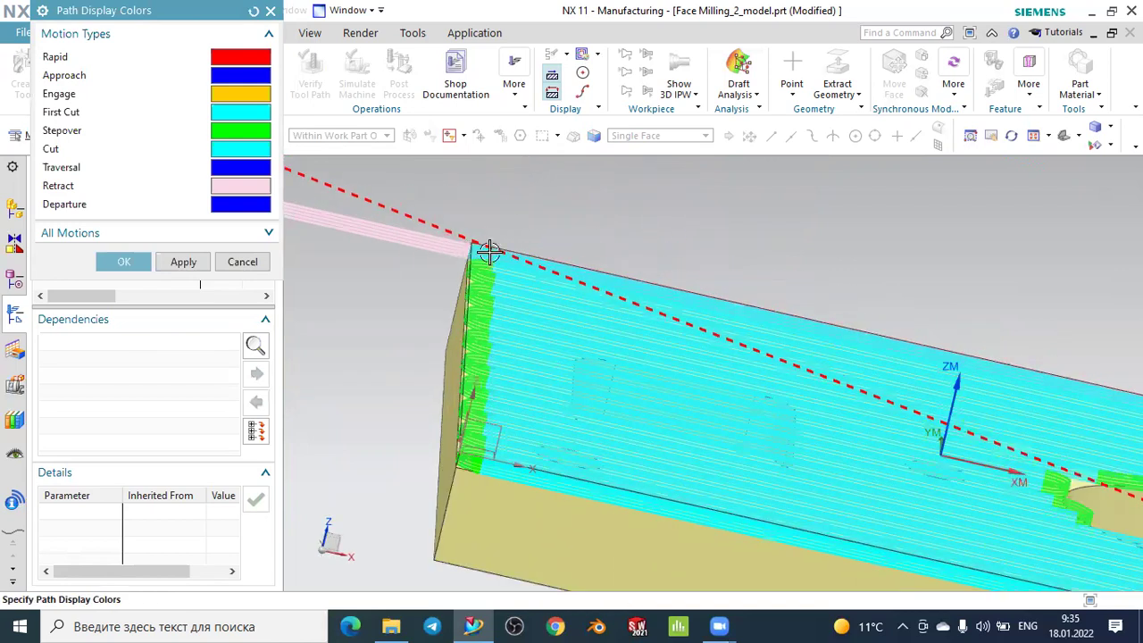
pyautogui.scroll(2, 464, 247)
pyautogui.moveTo(318, 219); pyautogui.dragTo(402, 239, button='middle')
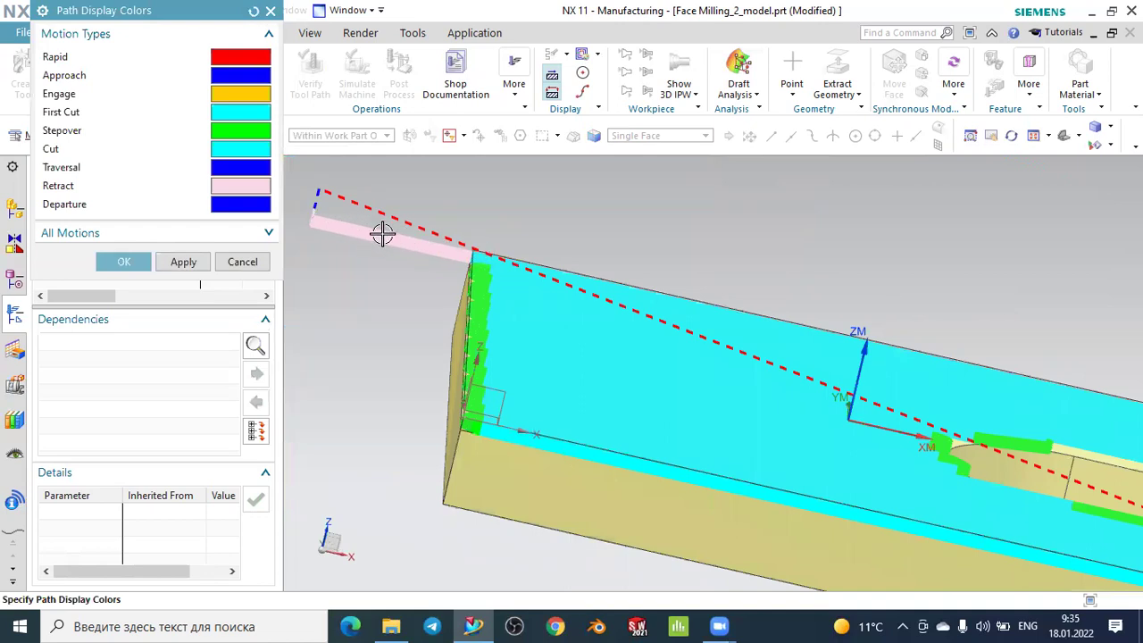
pyautogui.scroll(-3, 382, 233)
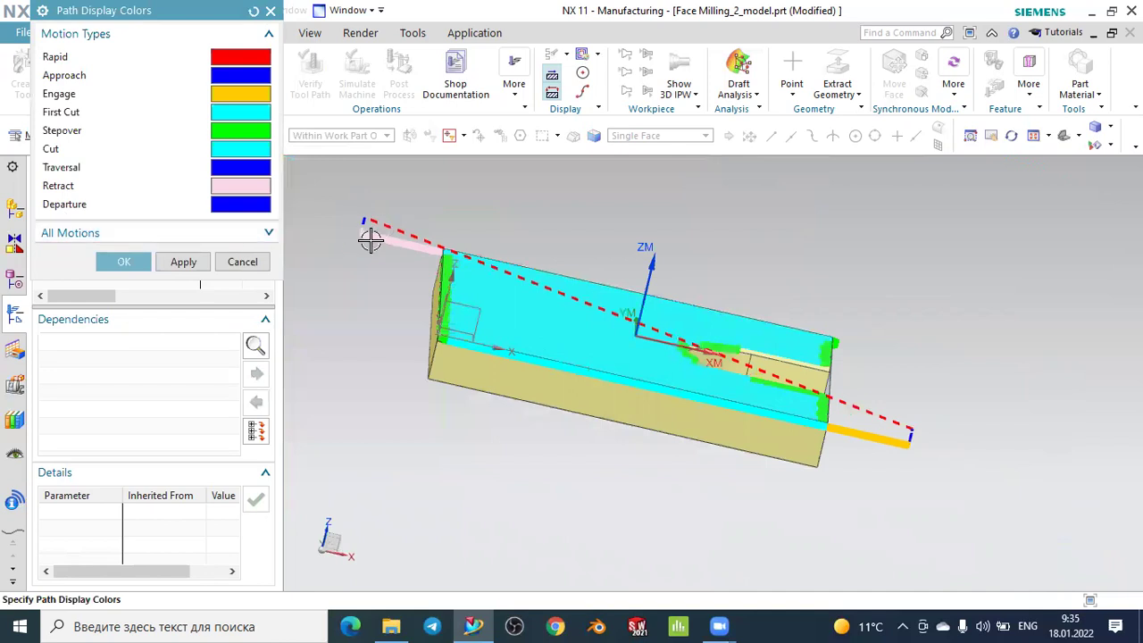
pyautogui.click(250, 209)
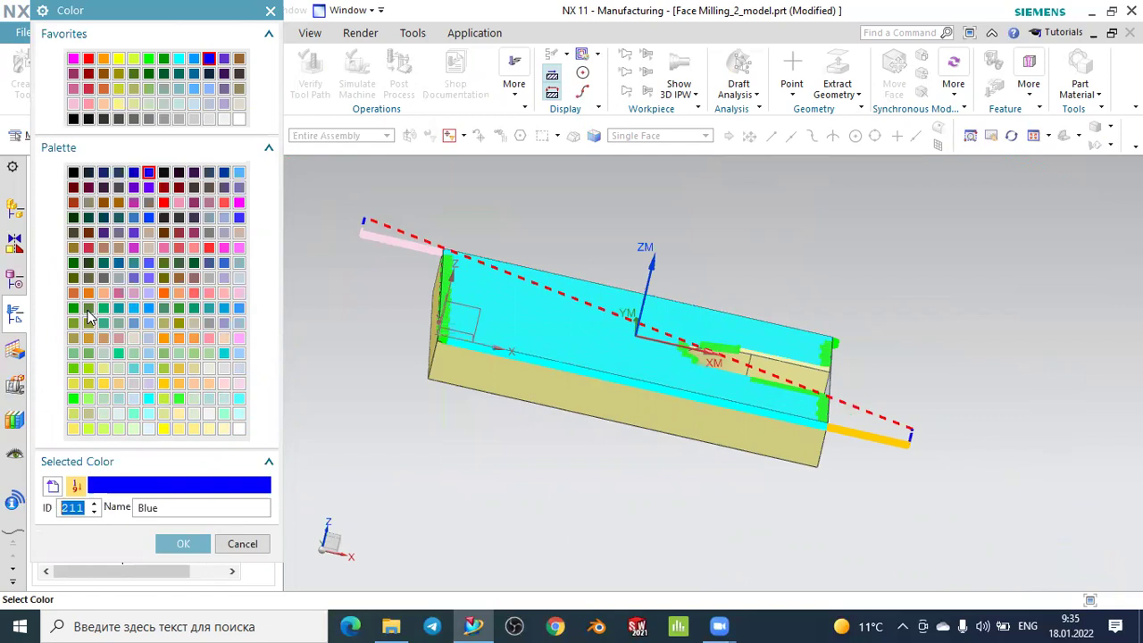
# - Set the Departure path colour to Deep Pine (107) and rotate the part to check it
pyautogui.click(89, 308)
pyautogui.click(182, 544)
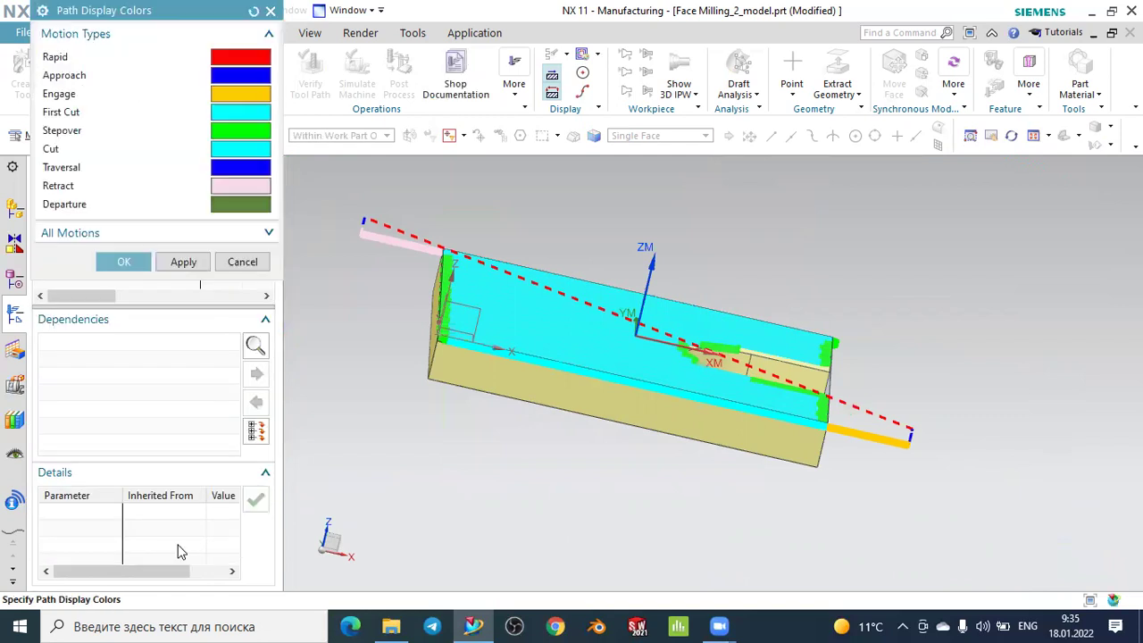
pyautogui.scroll(2, 444, 242)
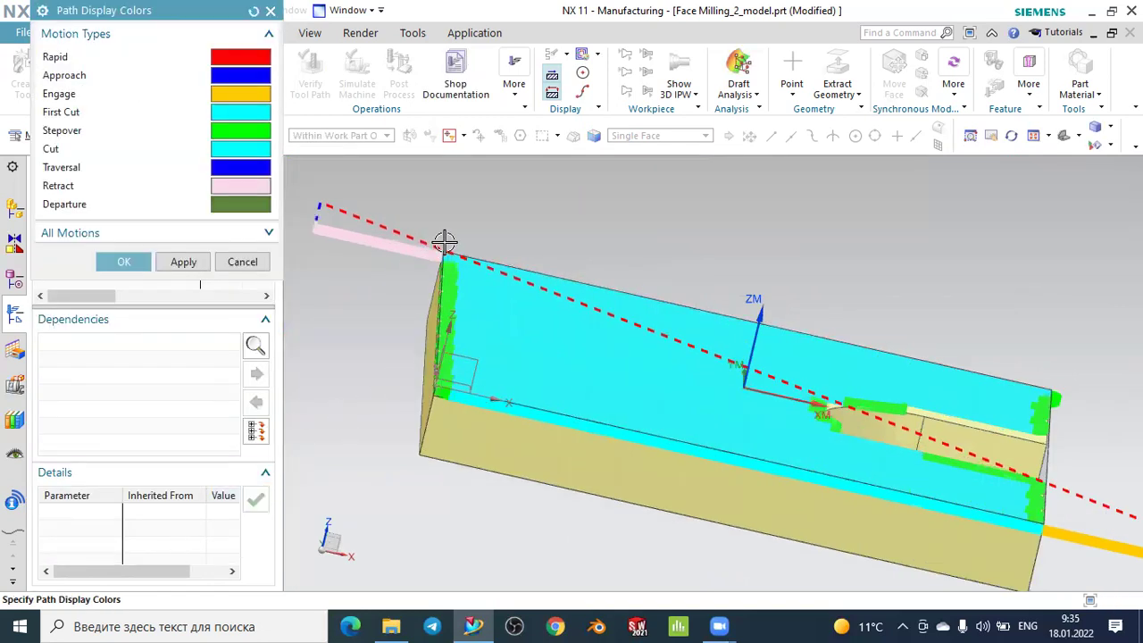
pyautogui.scroll(-2, 504, 242)
pyautogui.moveTo(504, 200); pyautogui.dragTo(492, 201, button='middle')
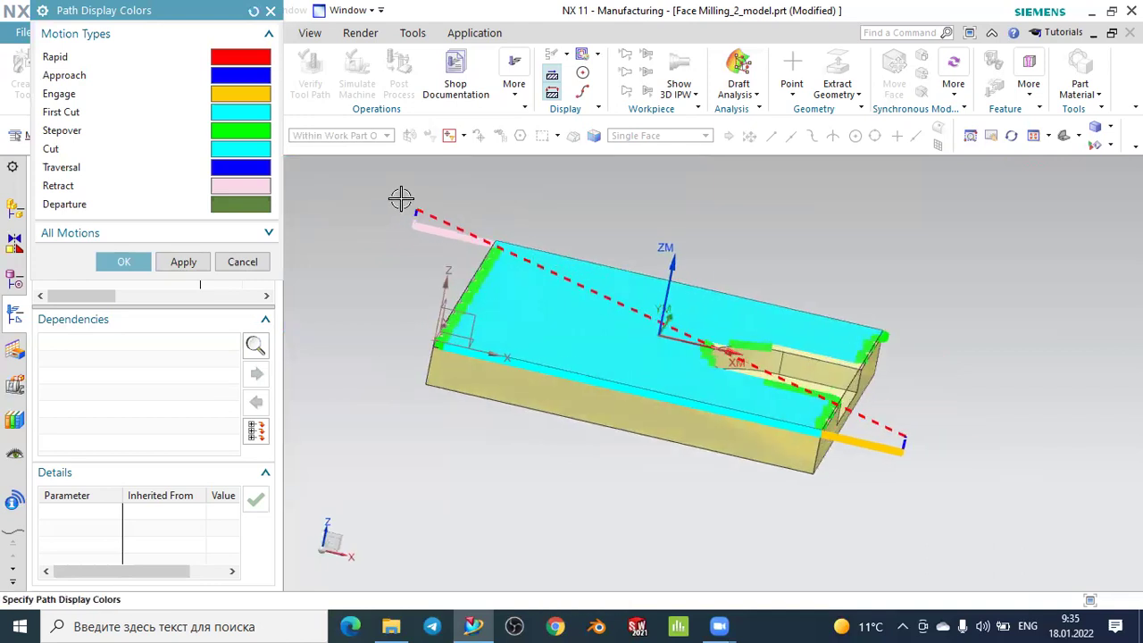
pyautogui.moveTo(425, 300); pyautogui.dragTo(420, 306, button='middle')
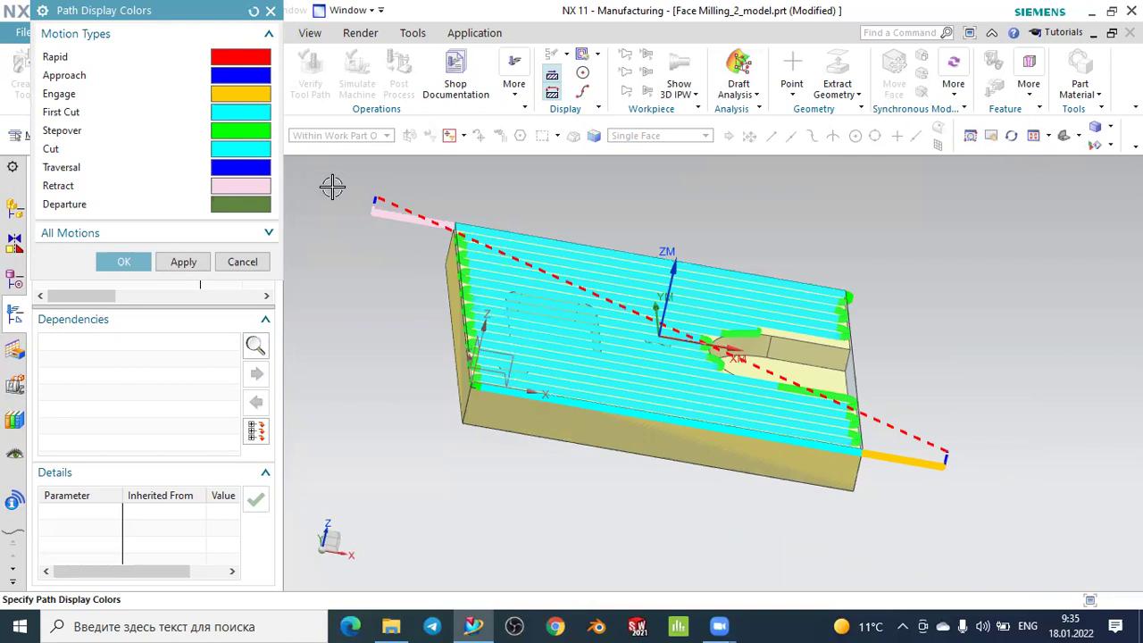
# - Close the display dialogs, regenerate the zig-zag face milling toolpath and accept the operation
pyautogui.click(130, 261)
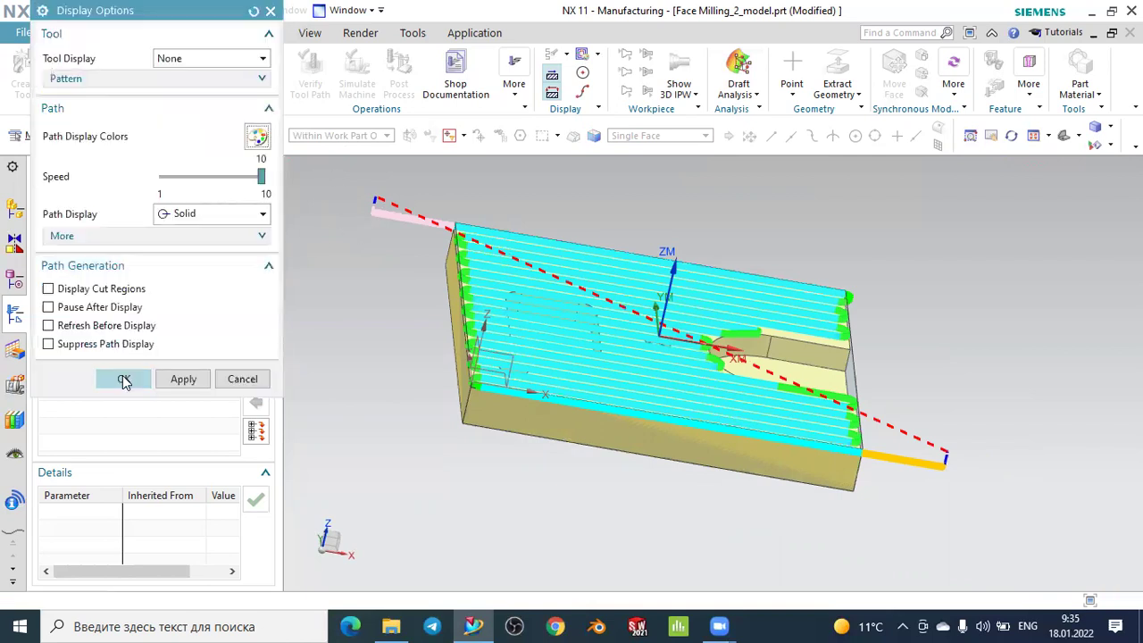
pyautogui.click(125, 377)
pyautogui.click(116, 564)
pyautogui.middleClick(378, 472)
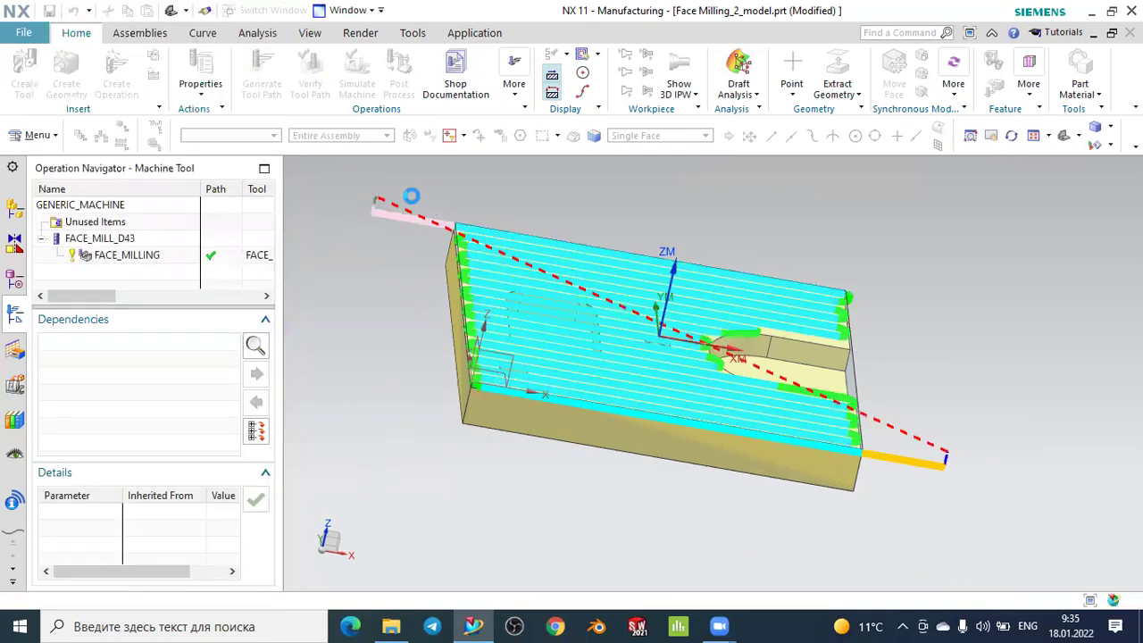
# - Inspect the new toolpath on the block, then open Edit Display under the operation's Options
pyautogui.scroll(-8, 378, 186)
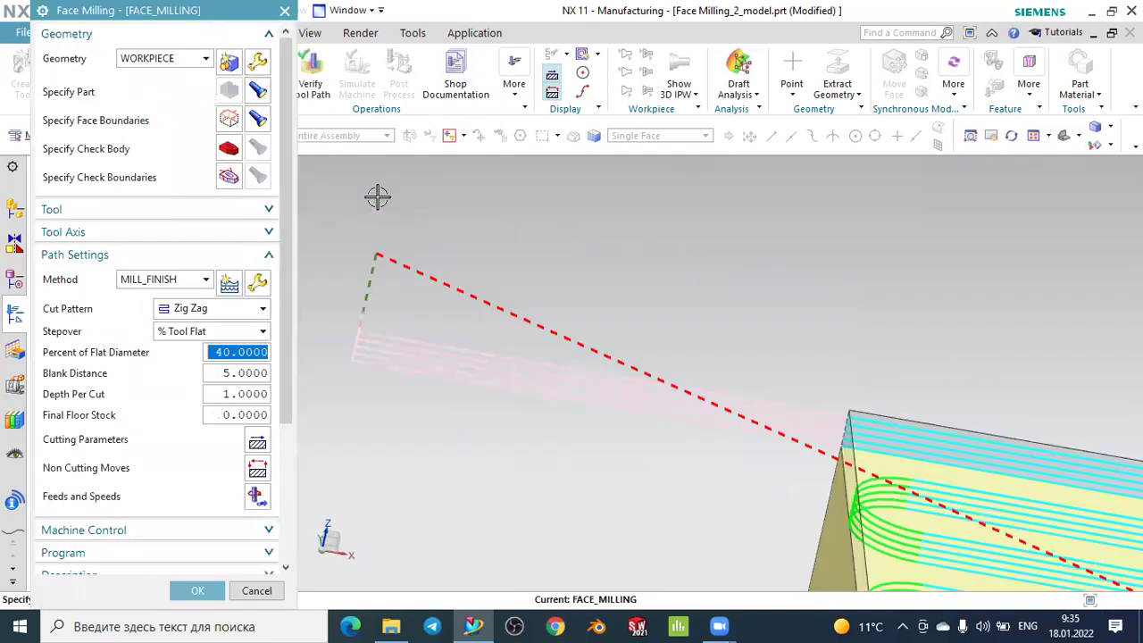
pyautogui.scroll(-2, 372, 268)
pyautogui.scroll(3, 377, 284)
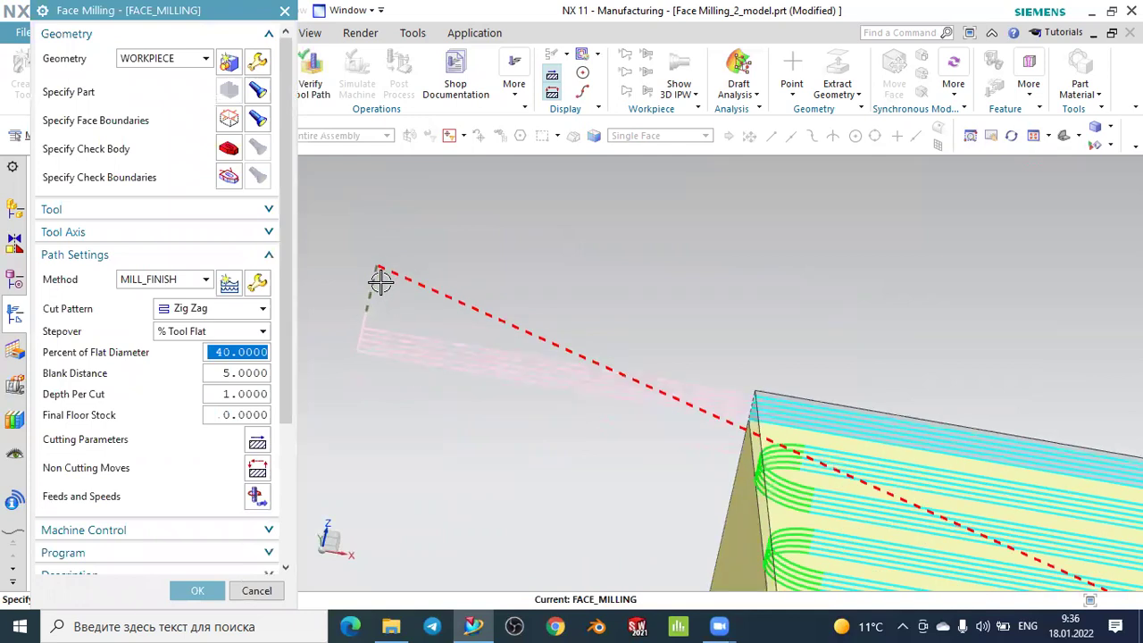
pyautogui.scroll(4, 380, 281)
pyautogui.moveTo(419, 347)
pyautogui.mouseDown(button='middle')
pyautogui.moveTo(399, 329)
pyautogui.moveTo(403, 342)
pyautogui.mouseUp(button='middle')
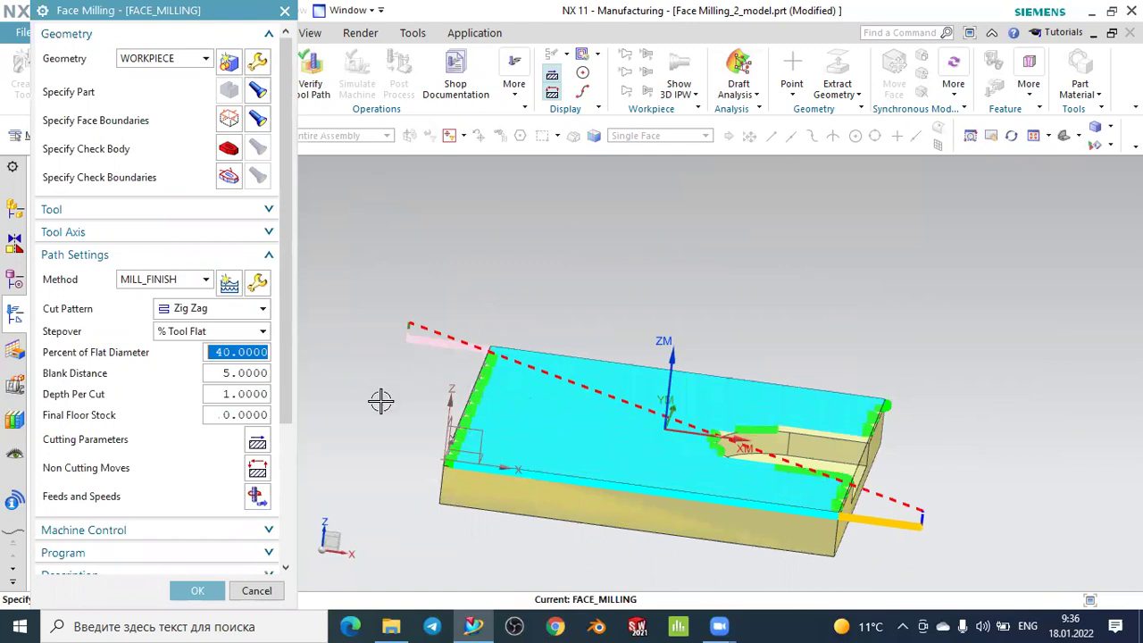
pyautogui.scroll(-3, 235, 485)
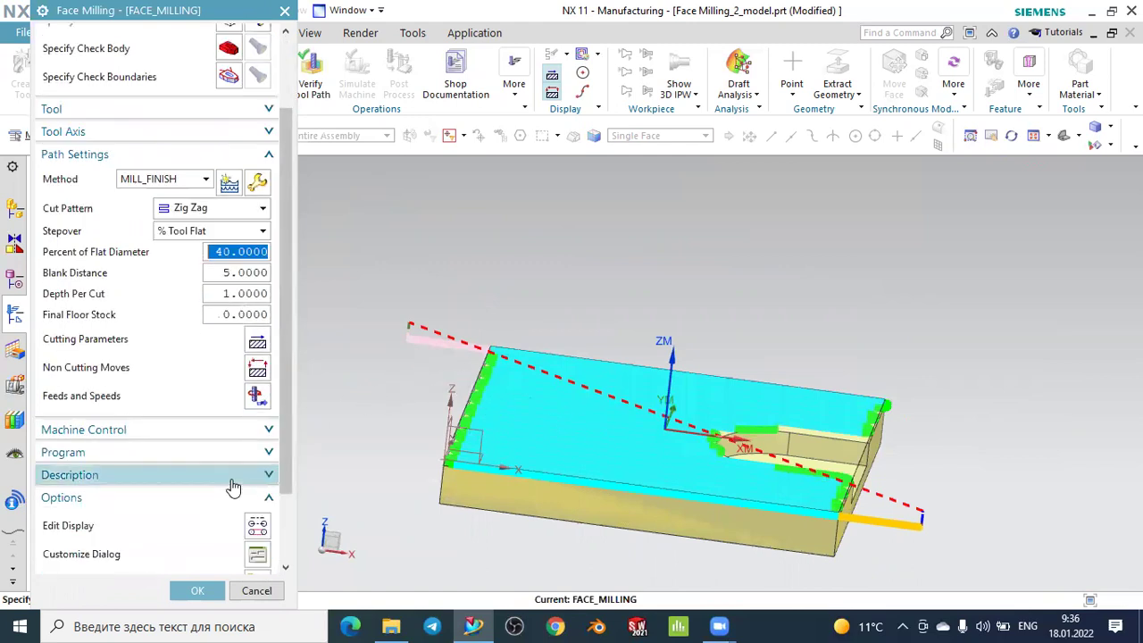
pyautogui.click(164, 497)
pyautogui.click(163, 498)
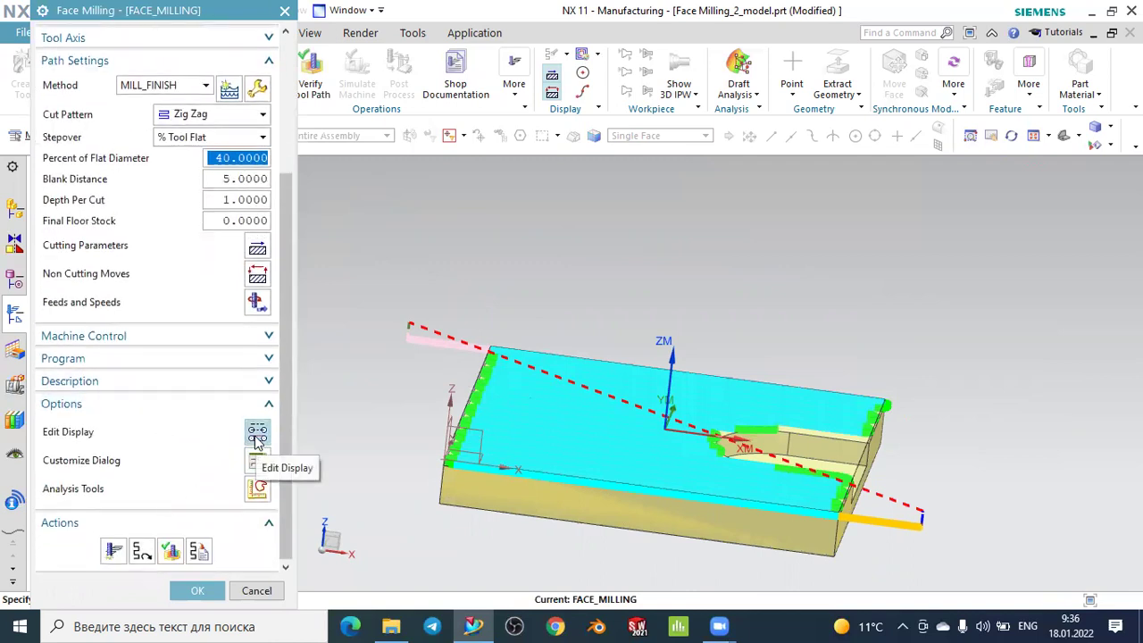
pyautogui.click(257, 432)
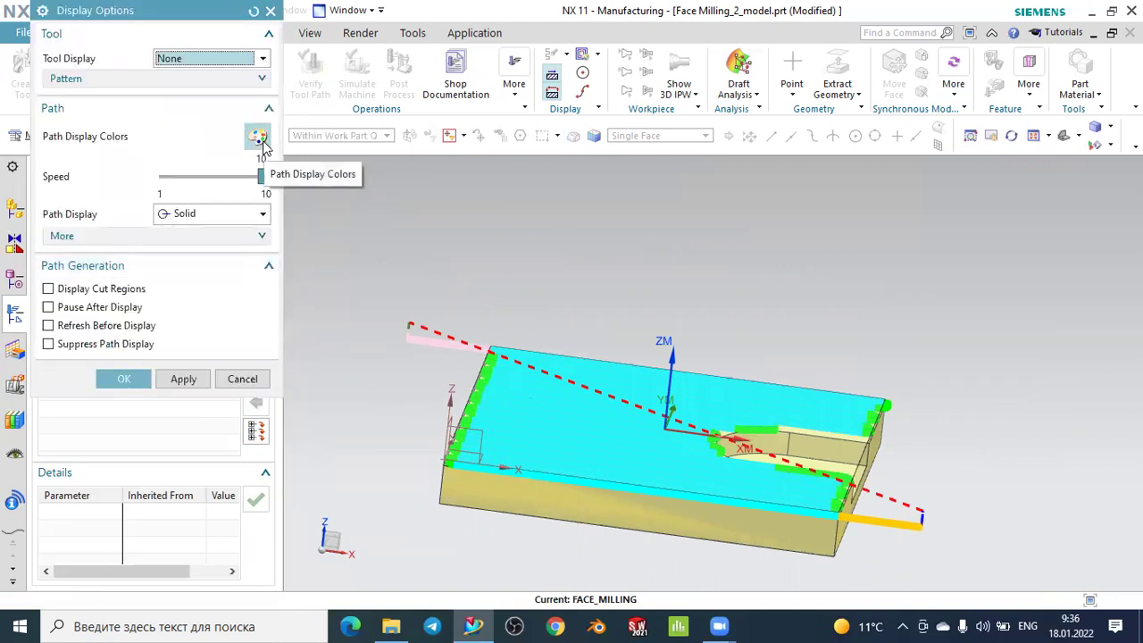
# - Compare the Path Display Colors legend with the zoomed, orbited toolpath, then close both display dialogs
pyautogui.click(259, 139)
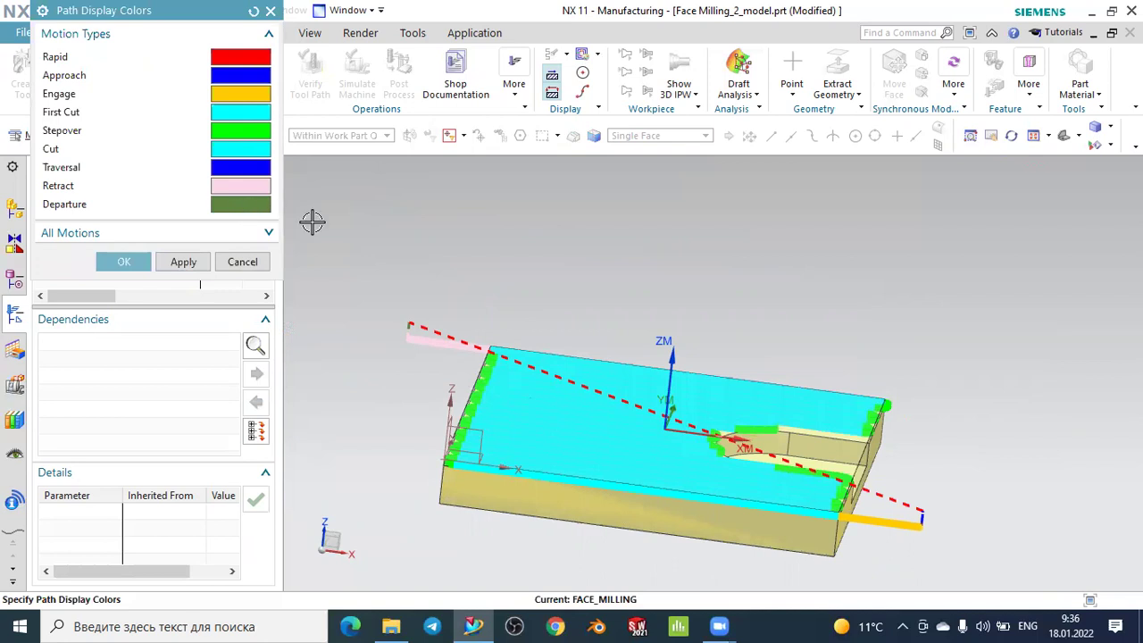
pyautogui.scroll(5, 384, 327)
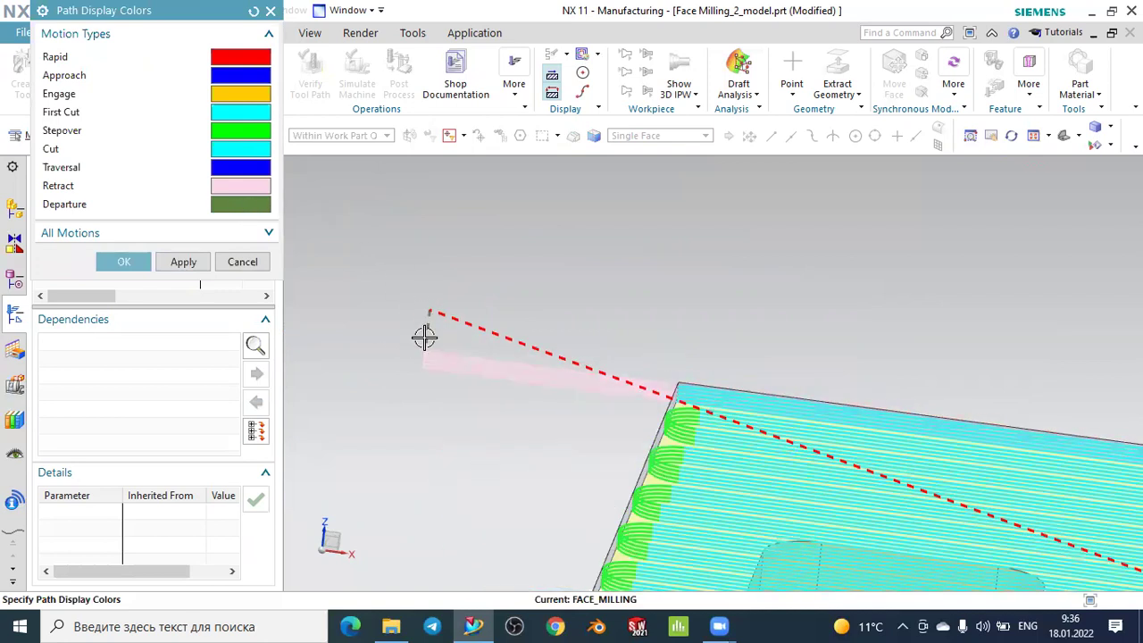
pyautogui.scroll(-2, 427, 317)
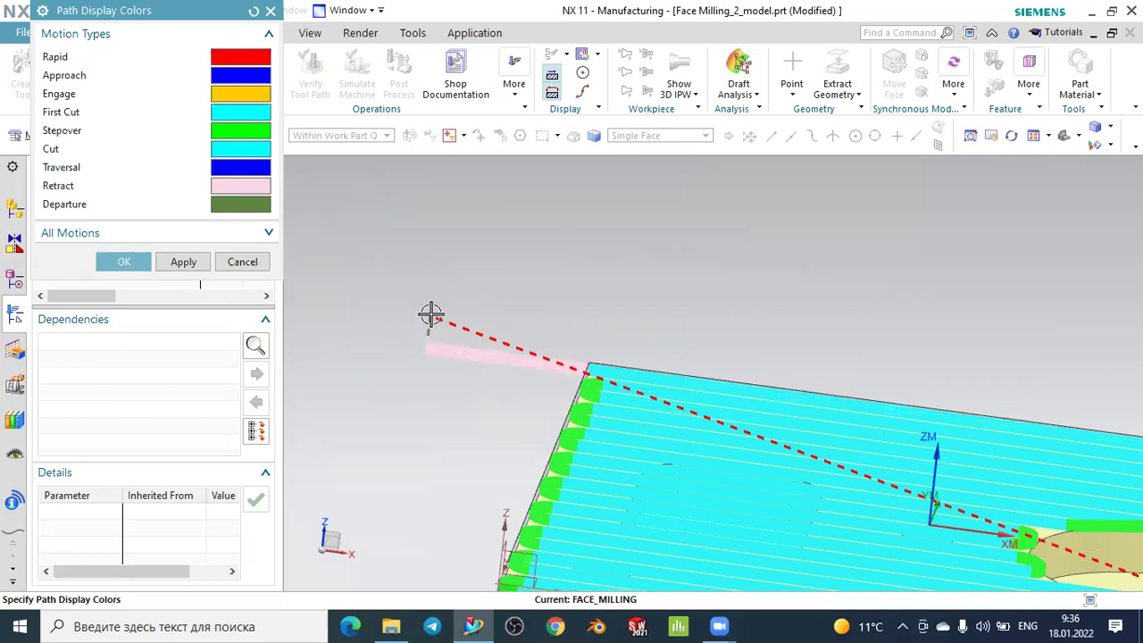
pyautogui.scroll(-2, 430, 314)
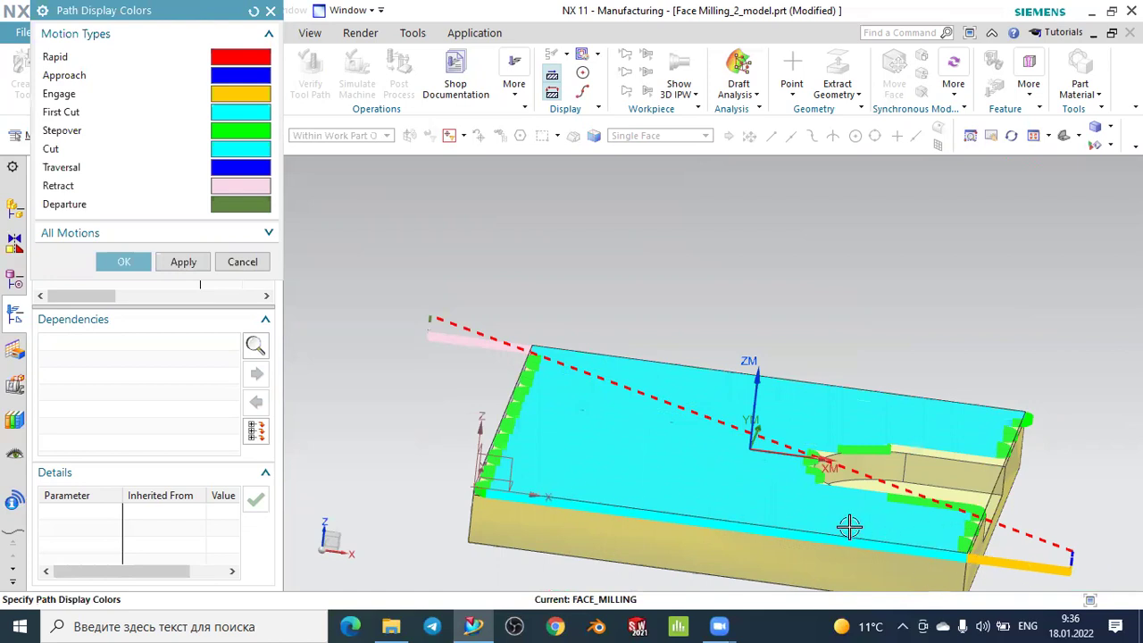
pyautogui.scroll(3, 480, 490)
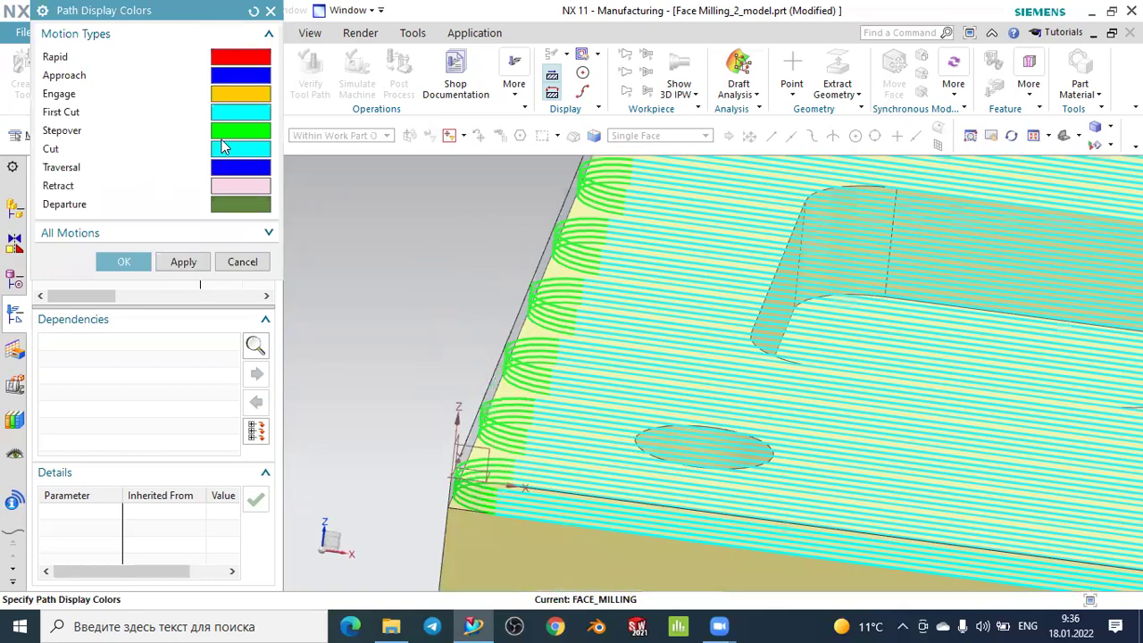
pyautogui.scroll(-1, 503, 292)
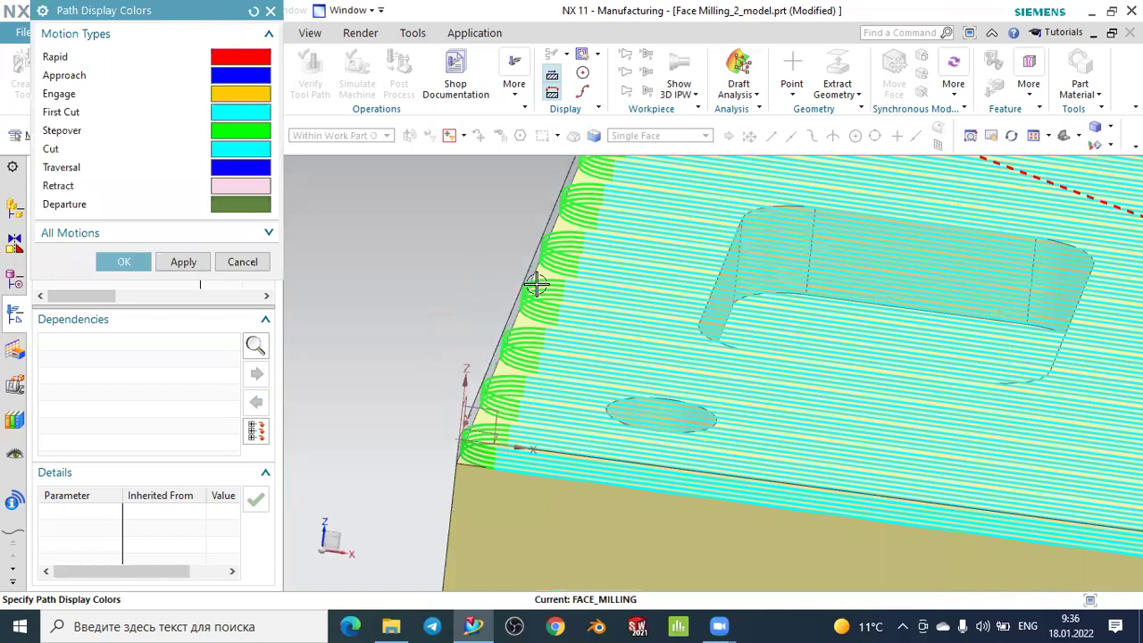
pyautogui.scroll(-2, 892, 241)
pyautogui.moveTo(938, 238); pyautogui.dragTo(911, 247, button='middle')
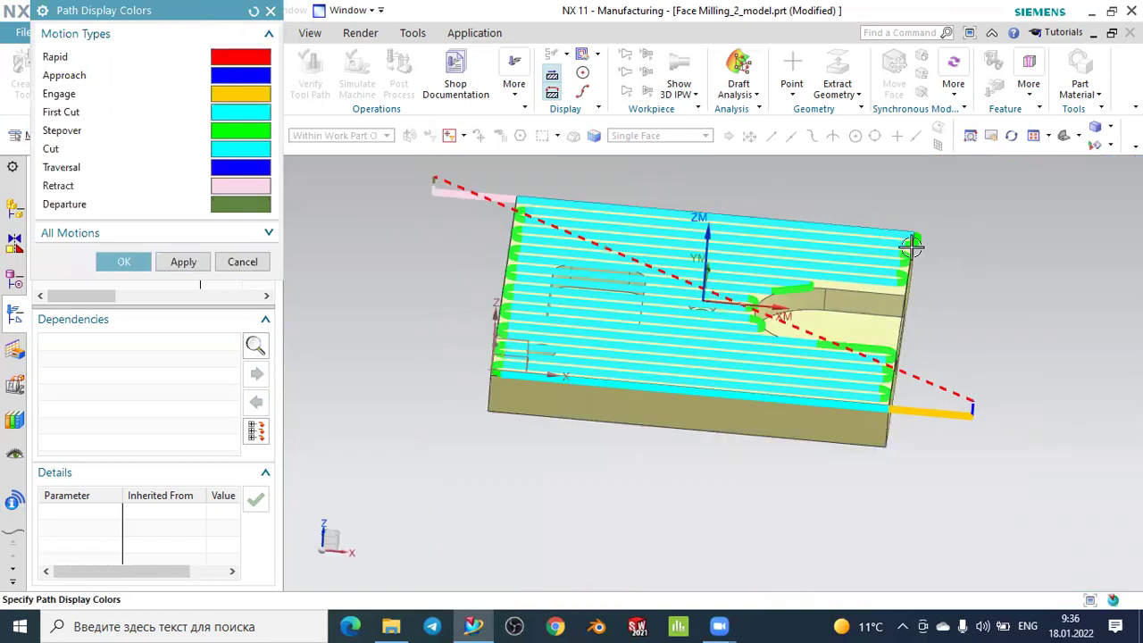
pyautogui.click(125, 262)
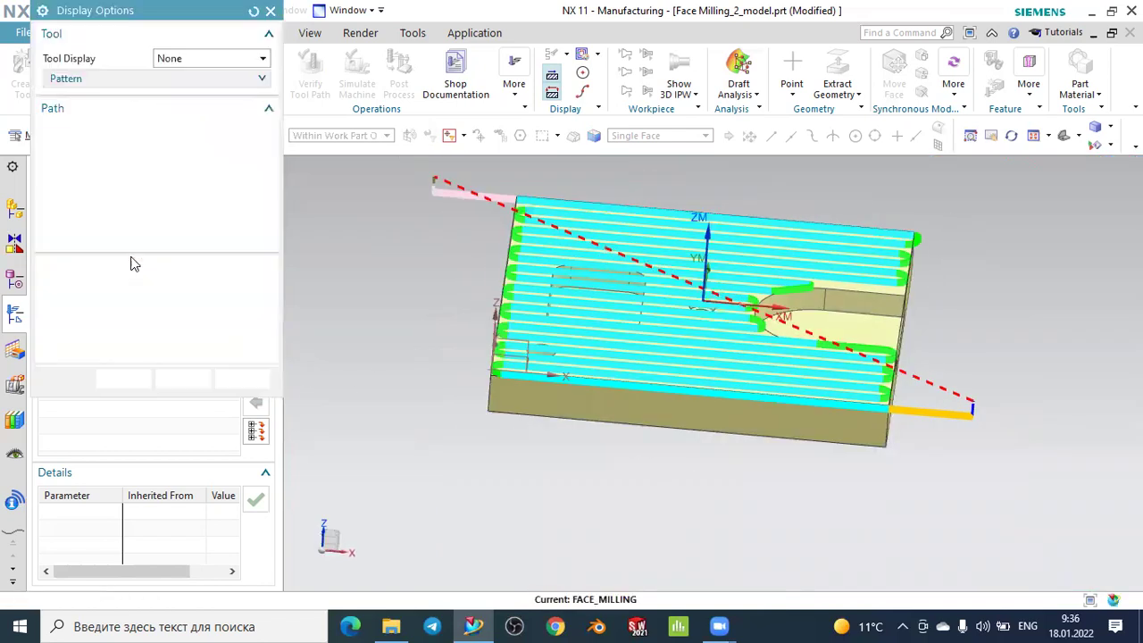
pyautogui.click(125, 378)
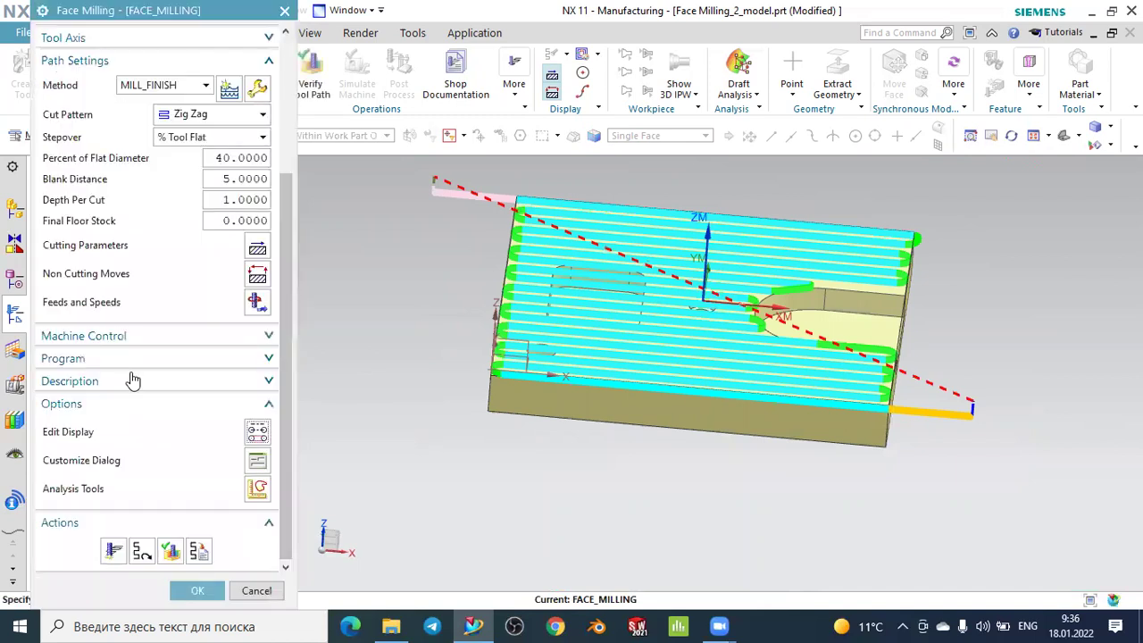
# - Launch Verify, set the 3D Dynamic Tool Path display to All, and view the block side-on
pyautogui.click(172, 551)
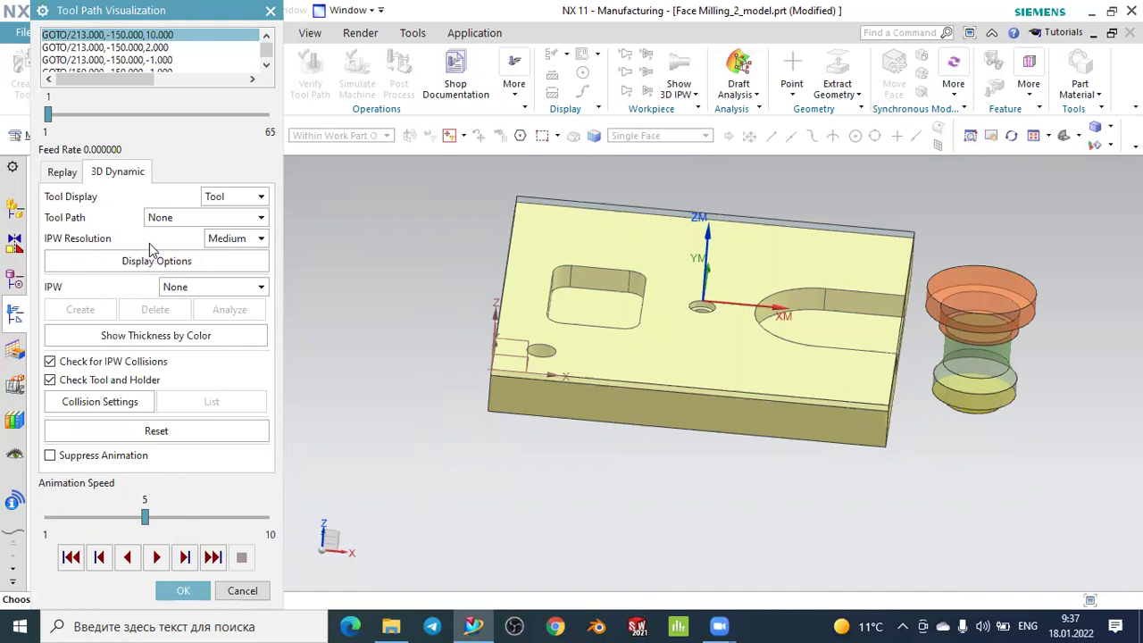
pyautogui.click(174, 217)
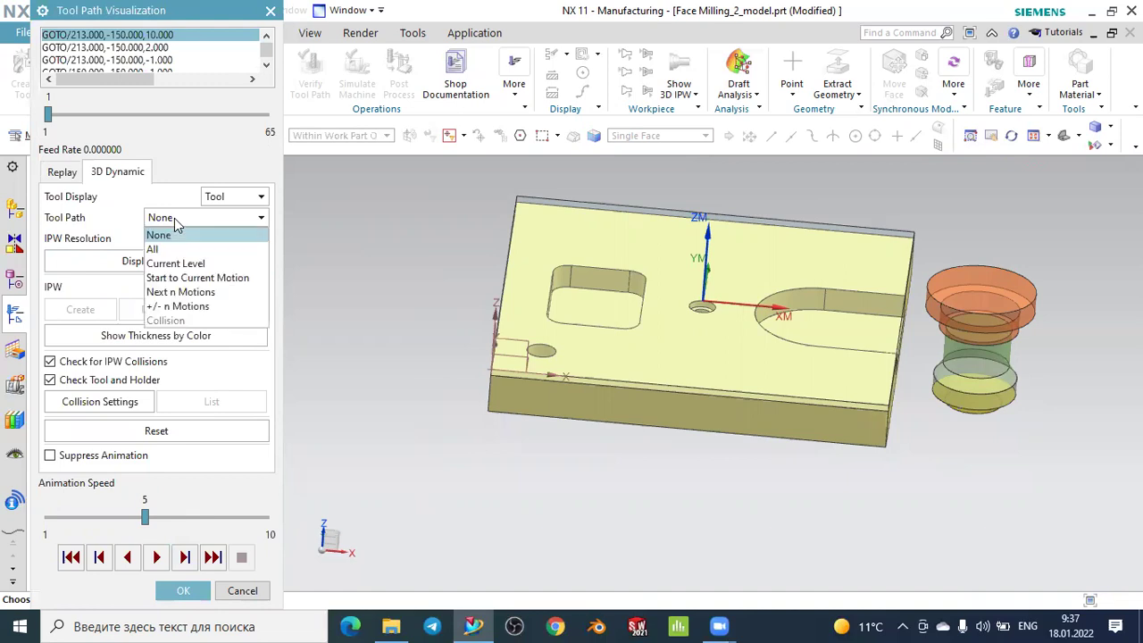
pyautogui.click(167, 252)
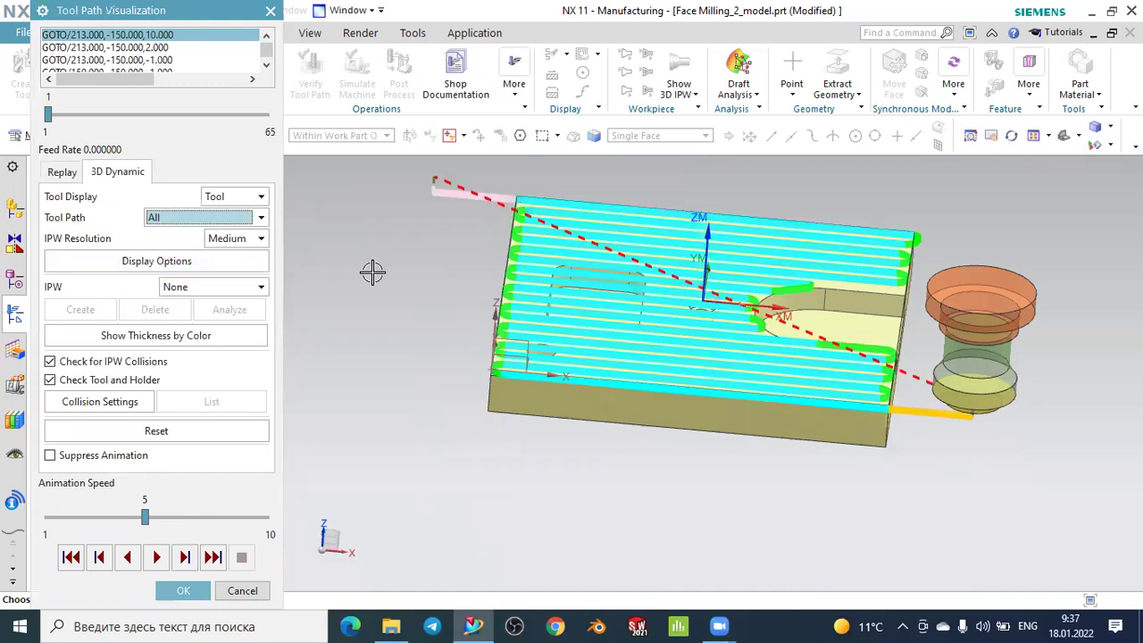
pyautogui.moveTo(668, 429)
pyautogui.mouseDown(button='middle')
pyautogui.moveTo(675, 485)
pyautogui.moveTo(674, 442)
pyautogui.mouseUp(button='middle')
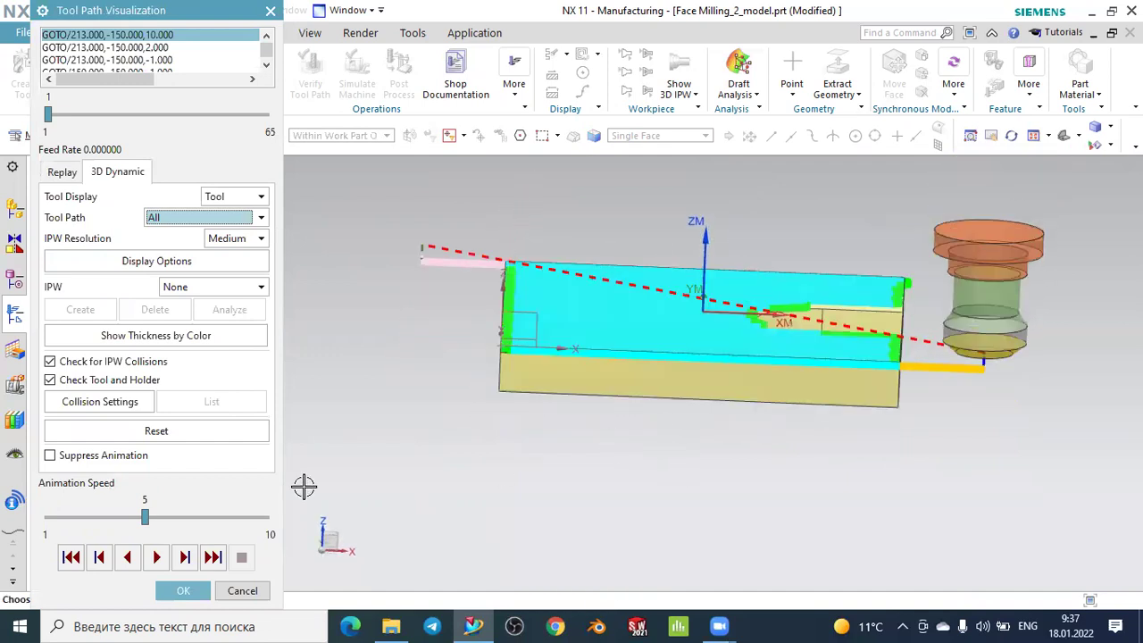
# - Step the simulation through the first moves, bringing the tool to cutting depth and across to x=150
pyautogui.click(183, 558)
pyautogui.click(183, 558)
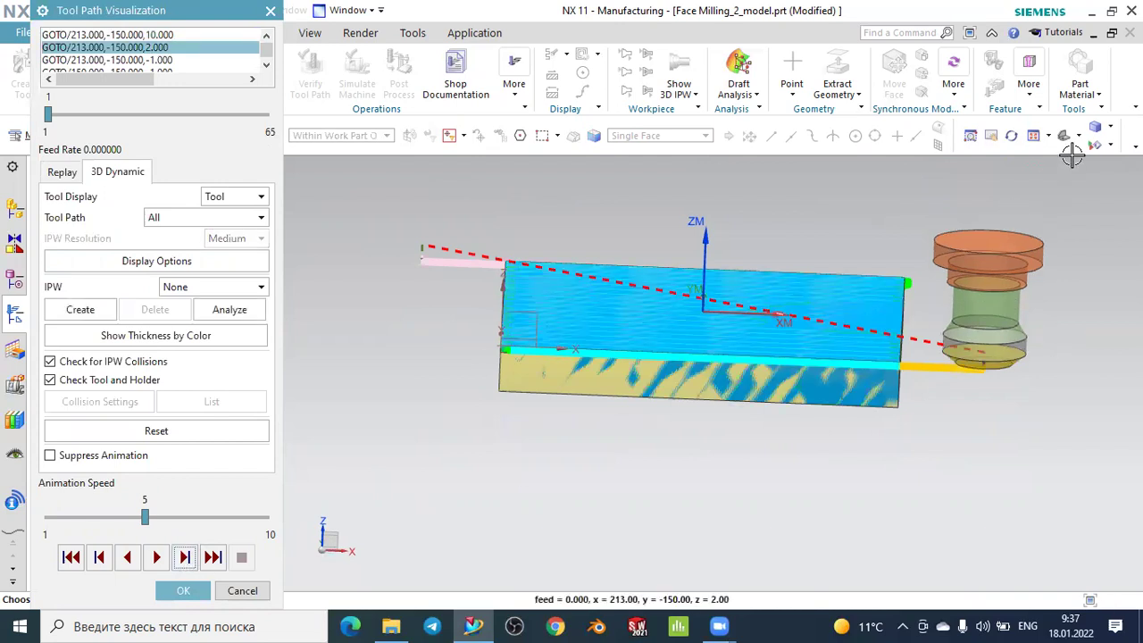
pyautogui.moveTo(1071, 150); pyautogui.dragTo(1087, 198, button='middle')
pyautogui.scroll(-3, 1038, 434)
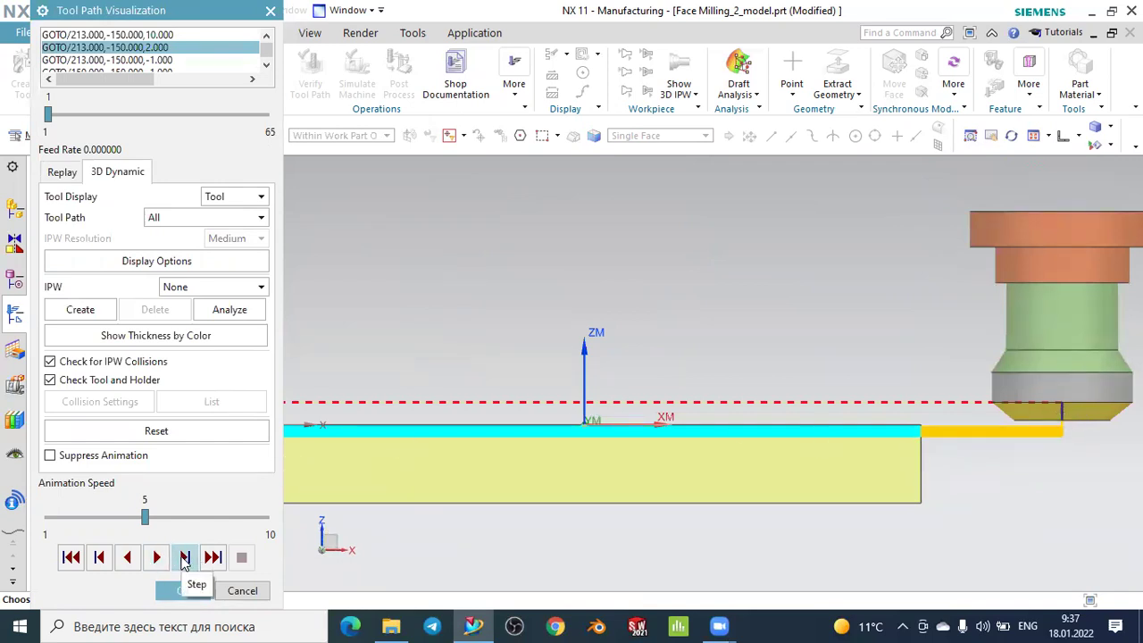
pyautogui.click(184, 558)
pyautogui.click(184, 558)
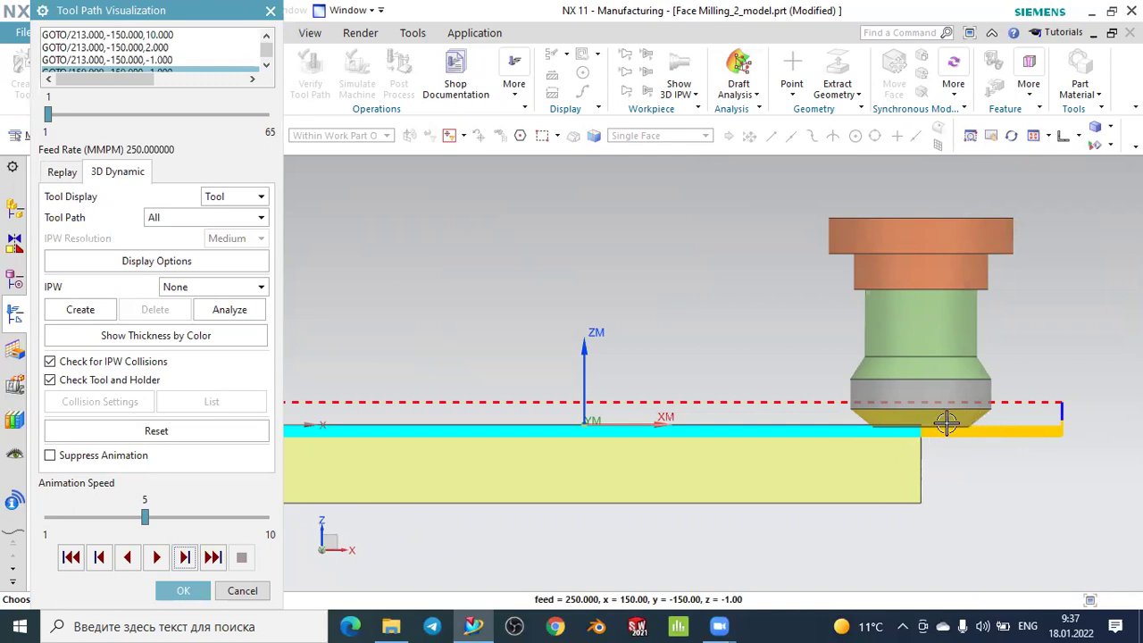
pyautogui.scroll(5, 947, 423)
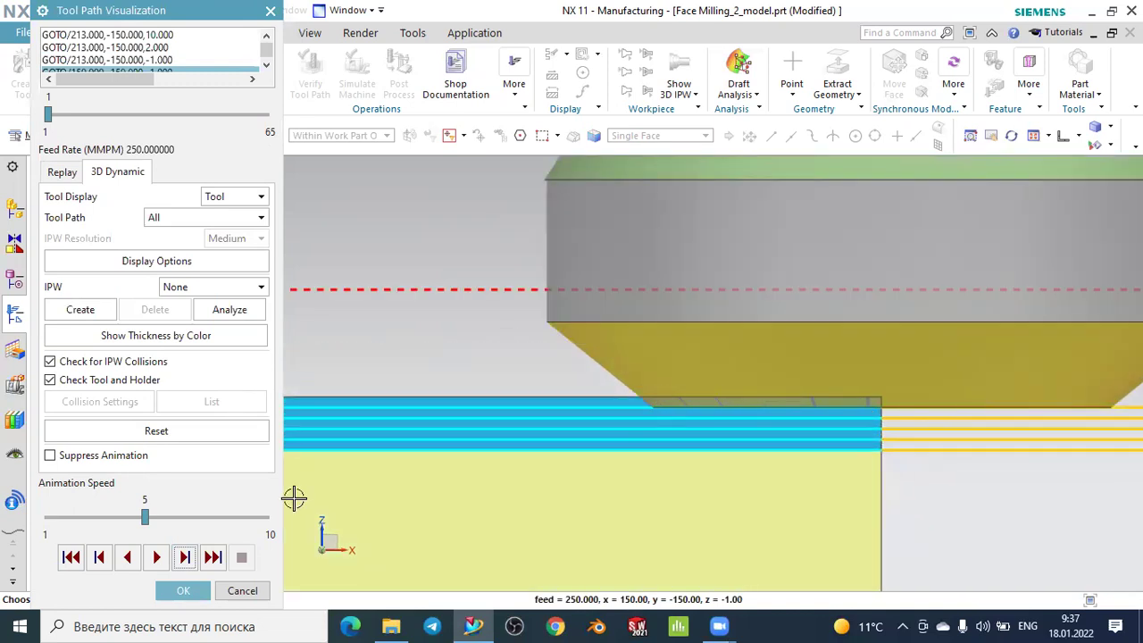
pyautogui.click(183, 556)
pyautogui.scroll(-4, 729, 451)
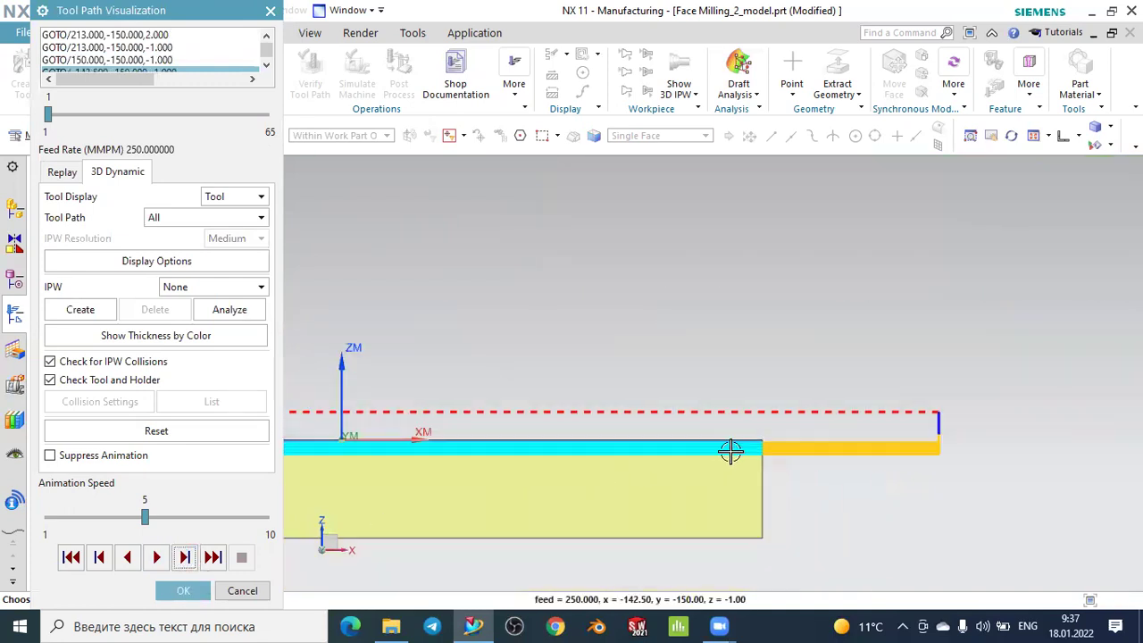
pyautogui.scroll(4, 329, 461)
pyautogui.scroll(2, 329, 462)
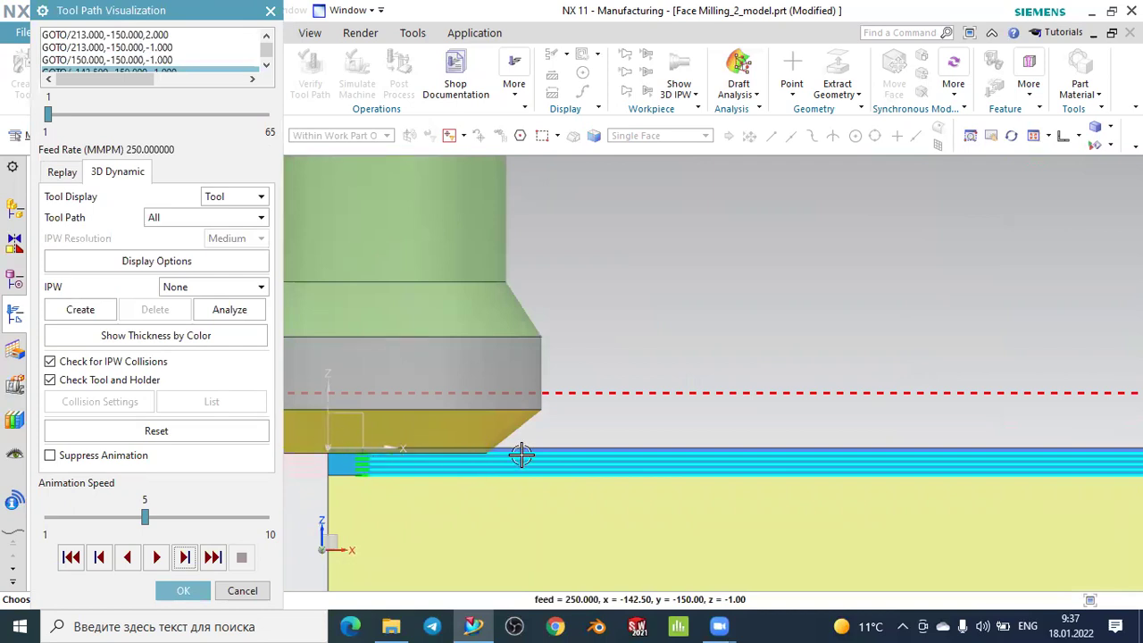
pyautogui.scroll(-3, 553, 447)
pyautogui.moveTo(702, 357); pyautogui.dragTo(665, 398, button='middle')
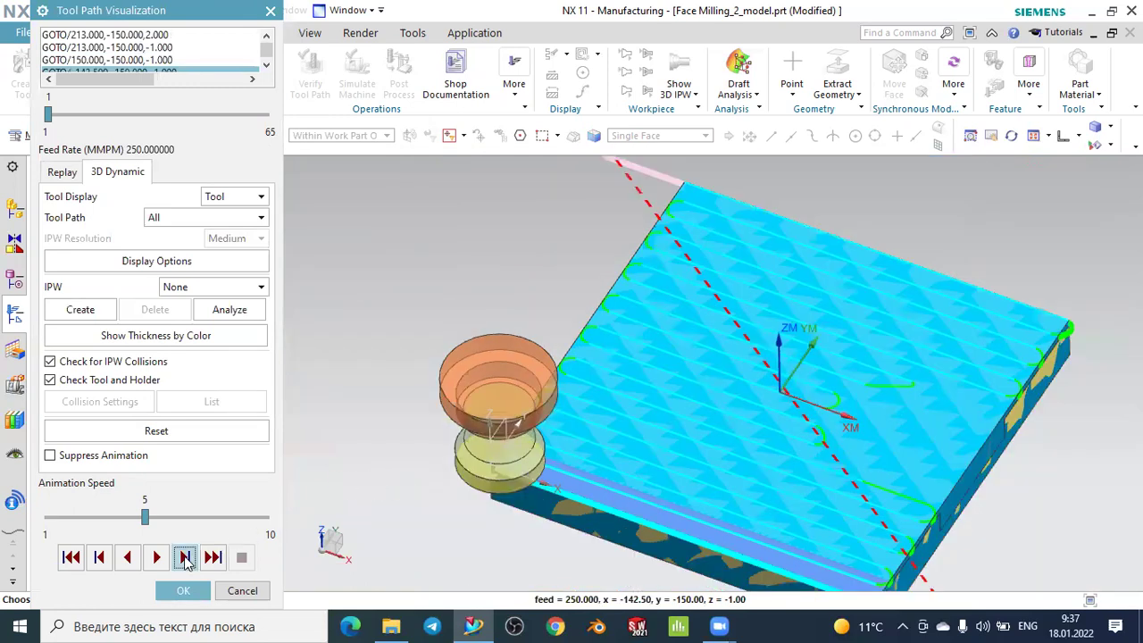
# - Keep stepping forward through the arc moves and zig-zag passes until the tool leaves the block
pyautogui.click(185, 557)
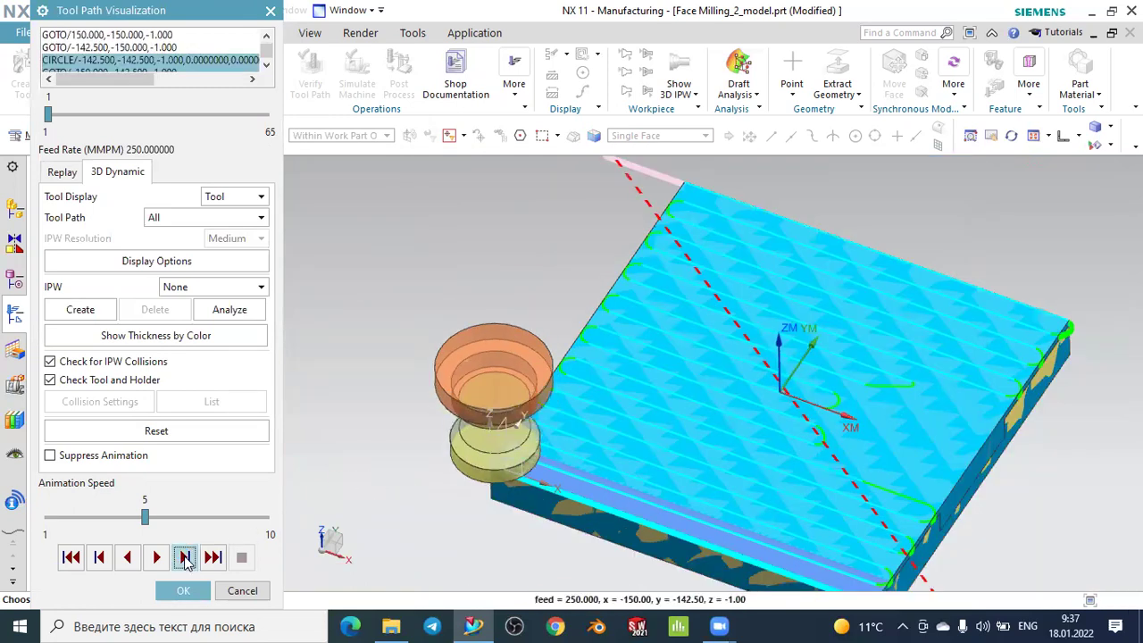
pyautogui.click(186, 557)
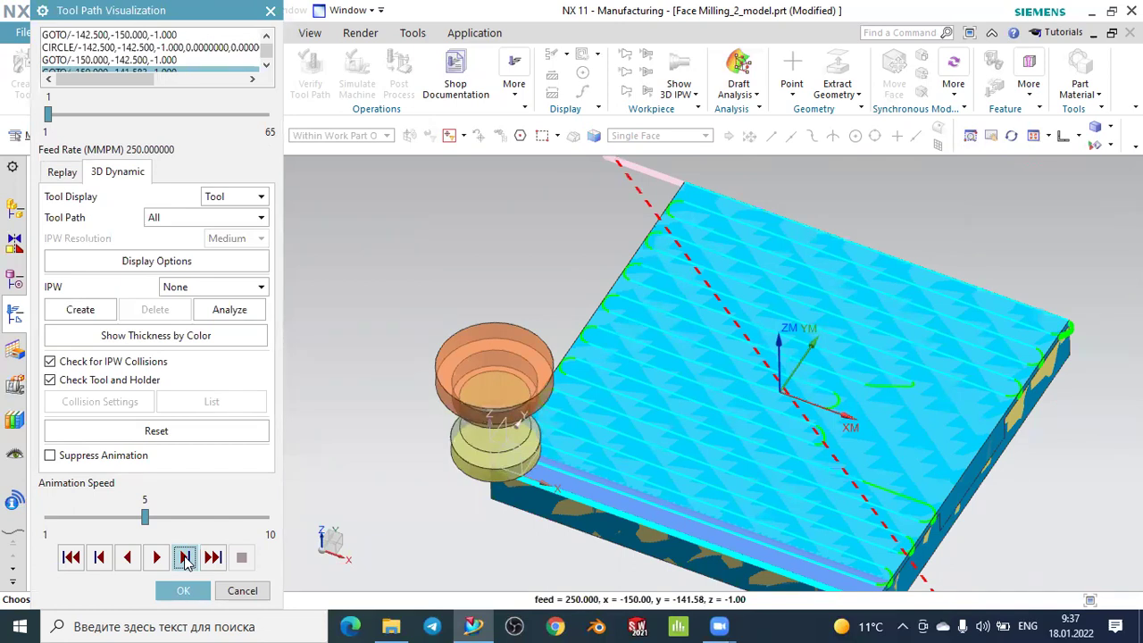
pyautogui.click(185, 557)
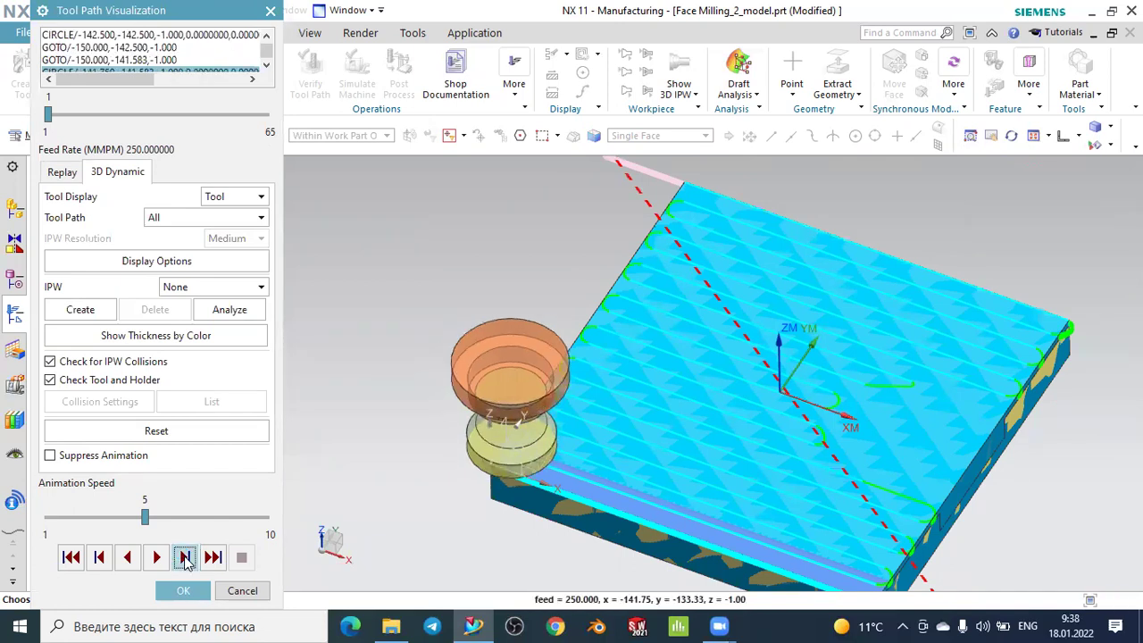
pyautogui.click(186, 557)
pyautogui.moveTo(428, 393); pyautogui.dragTo(360, 500, button='middle')
pyautogui.click(183, 557)
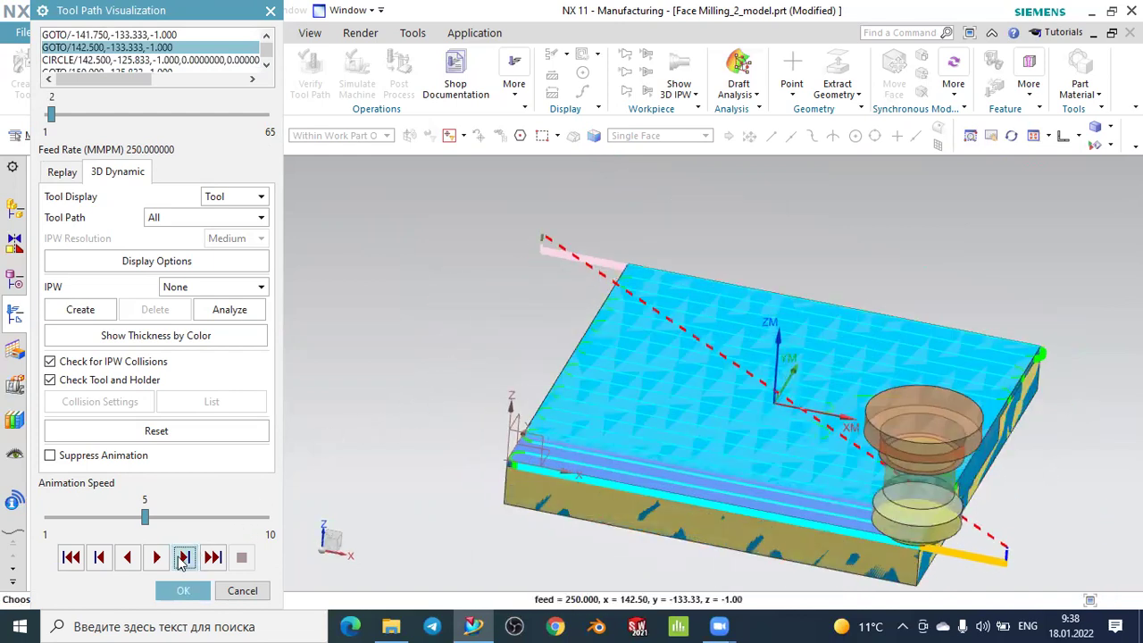
pyautogui.click(182, 557)
pyautogui.click(181, 558)
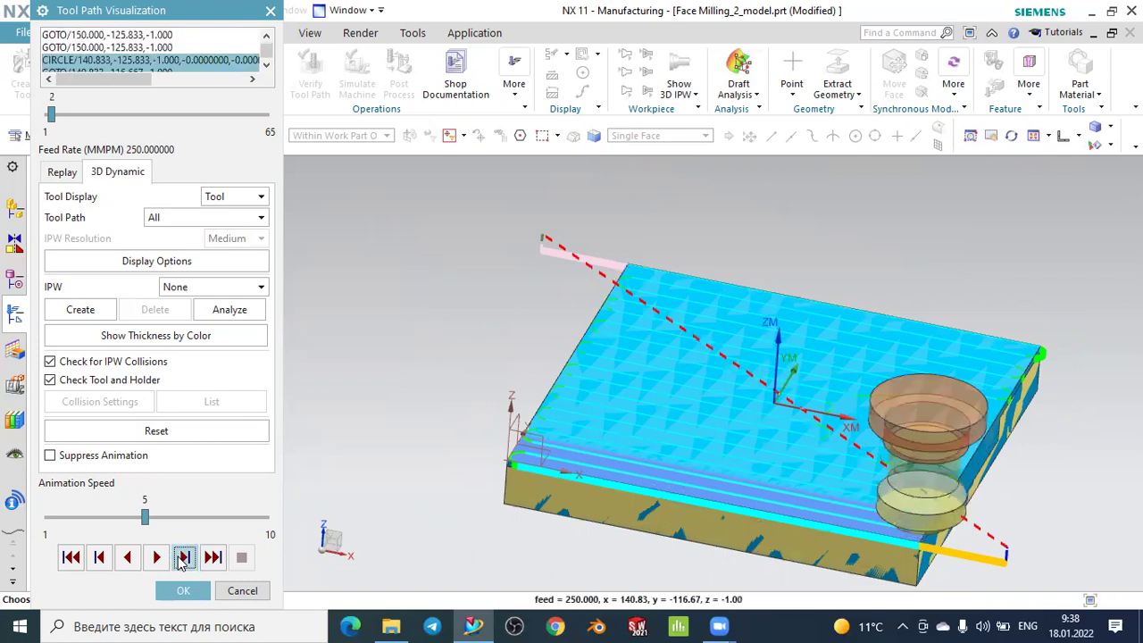
pyautogui.scroll(4, 1044, 351)
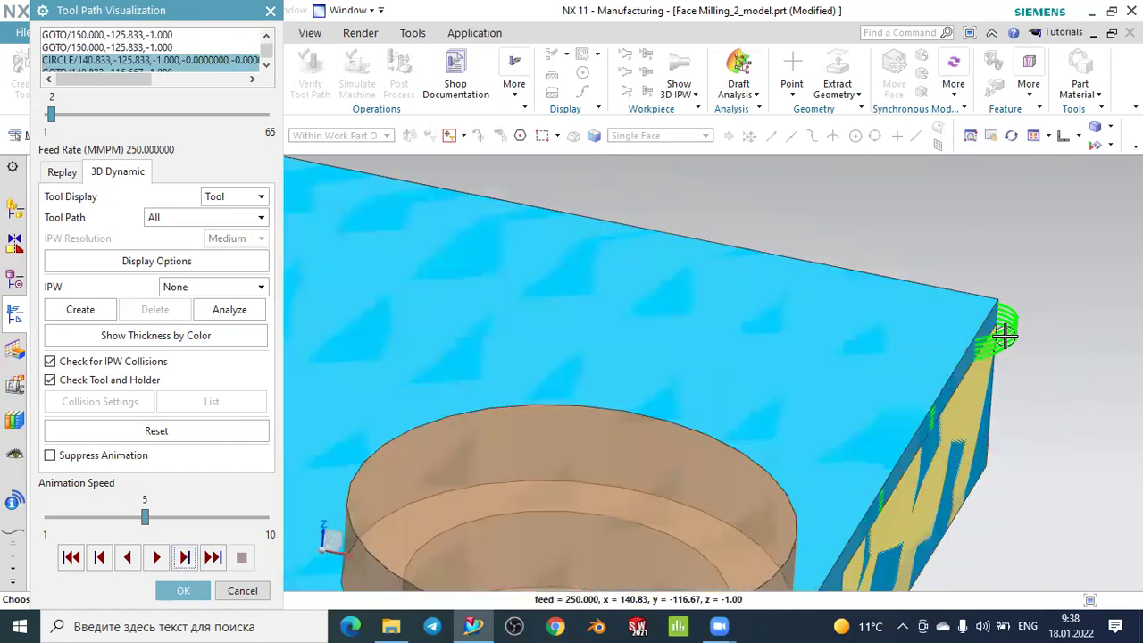
pyautogui.scroll(-3, 1003, 357)
pyautogui.scroll(-2, 878, 454)
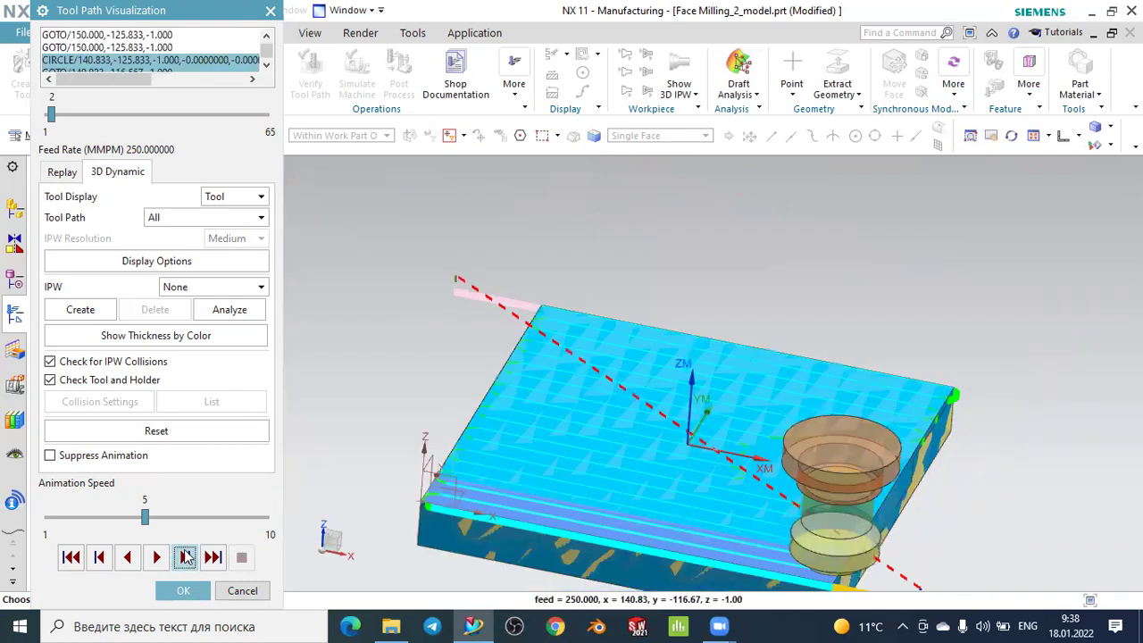
pyautogui.click(184, 558)
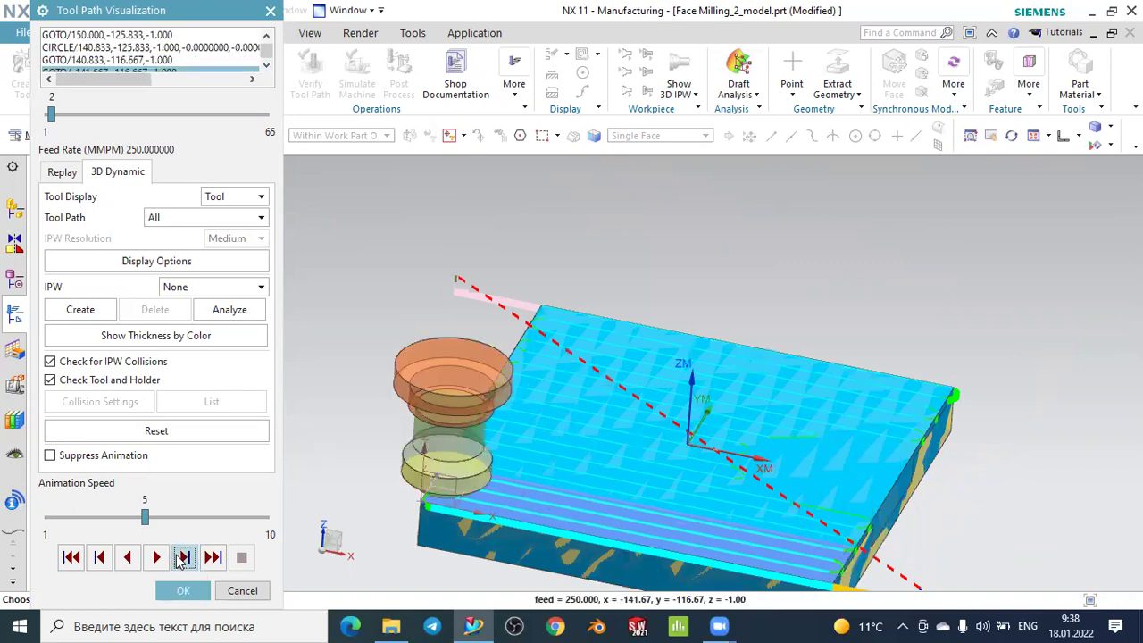
pyautogui.click(184, 557)
pyautogui.click(184, 558)
pyautogui.click(184, 558)
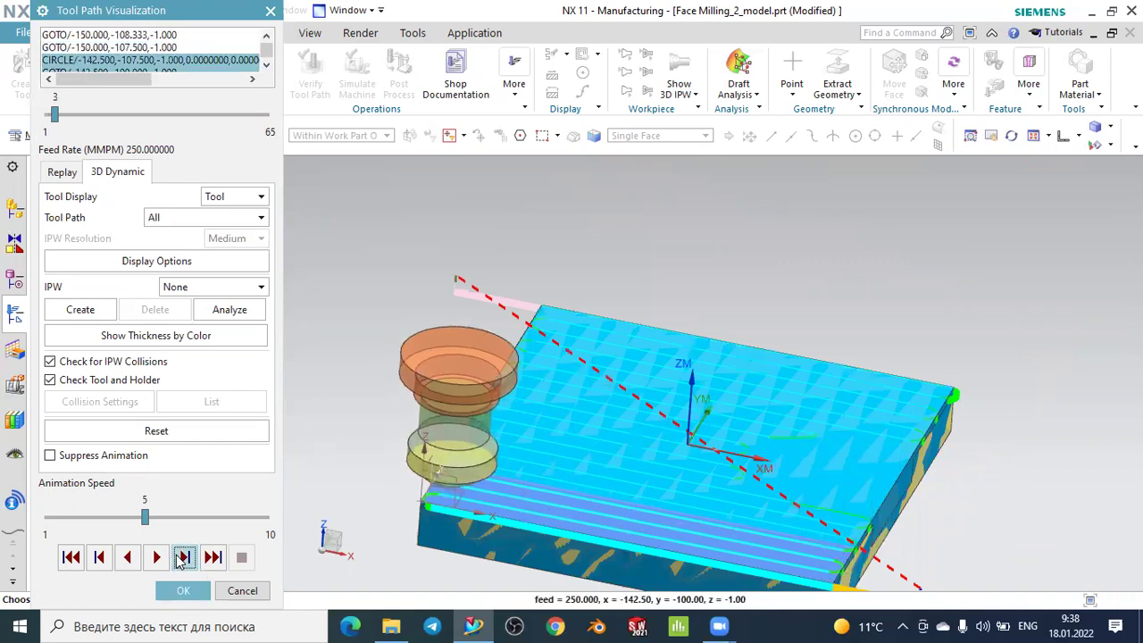
pyautogui.click(184, 558)
pyautogui.click(184, 558)
pyautogui.click(184, 558)
pyautogui.click(184, 558)
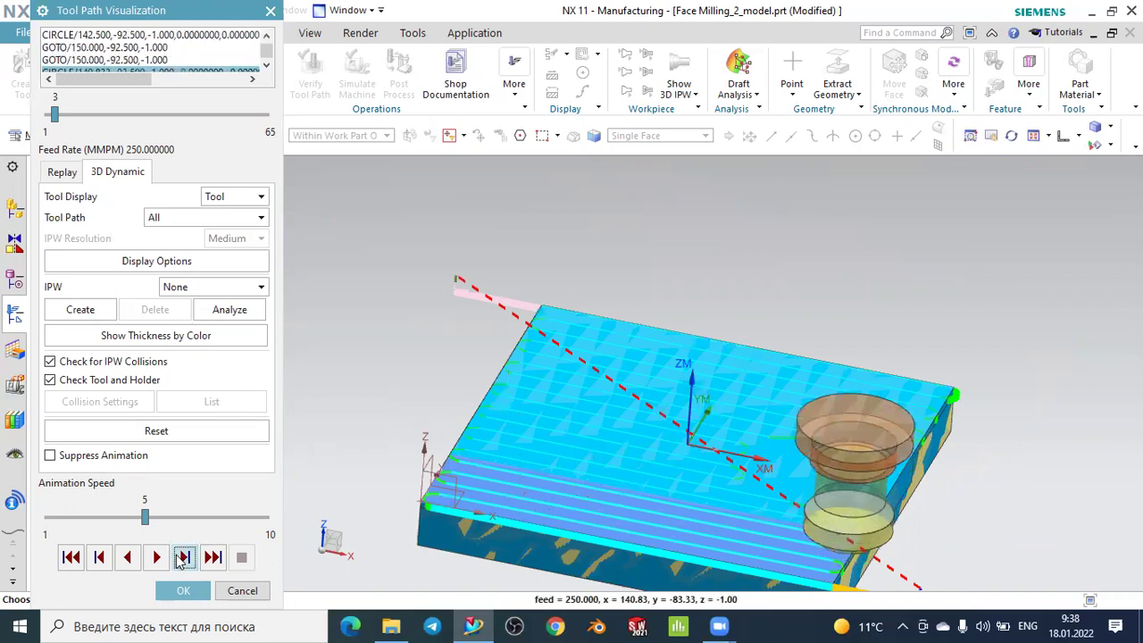
pyautogui.click(183, 558)
pyautogui.click(183, 558)
pyautogui.click(183, 558)
pyautogui.click(183, 558)
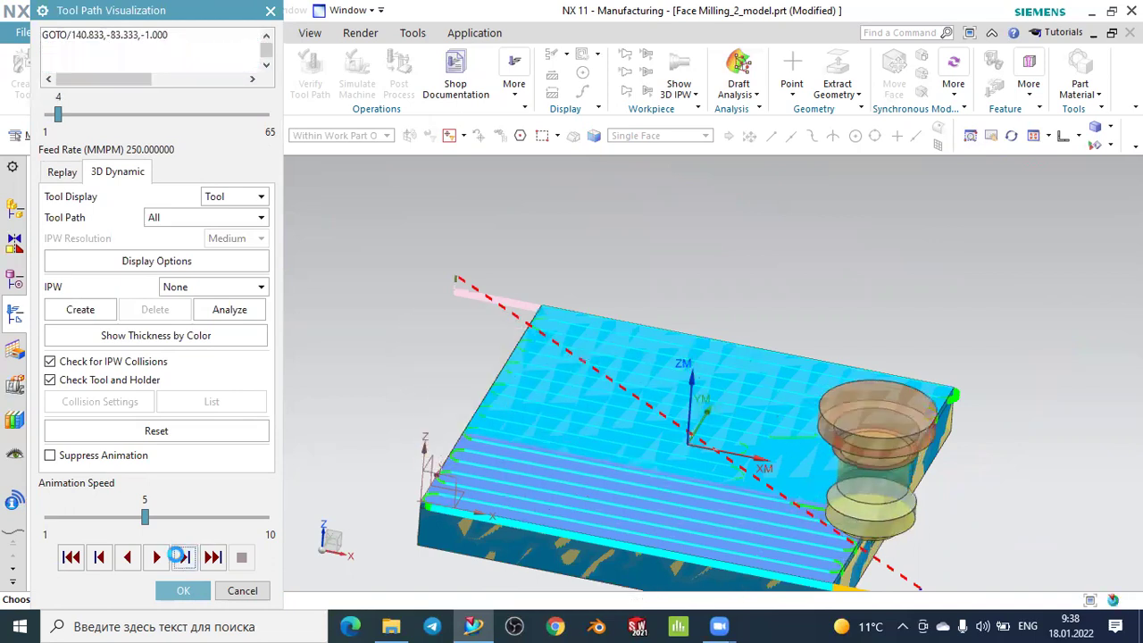
pyautogui.click(183, 558)
pyautogui.click(183, 558)
pyautogui.click(183, 558)
pyautogui.click(183, 558)
pyautogui.click(183, 557)
pyautogui.click(183, 558)
pyautogui.click(183, 558)
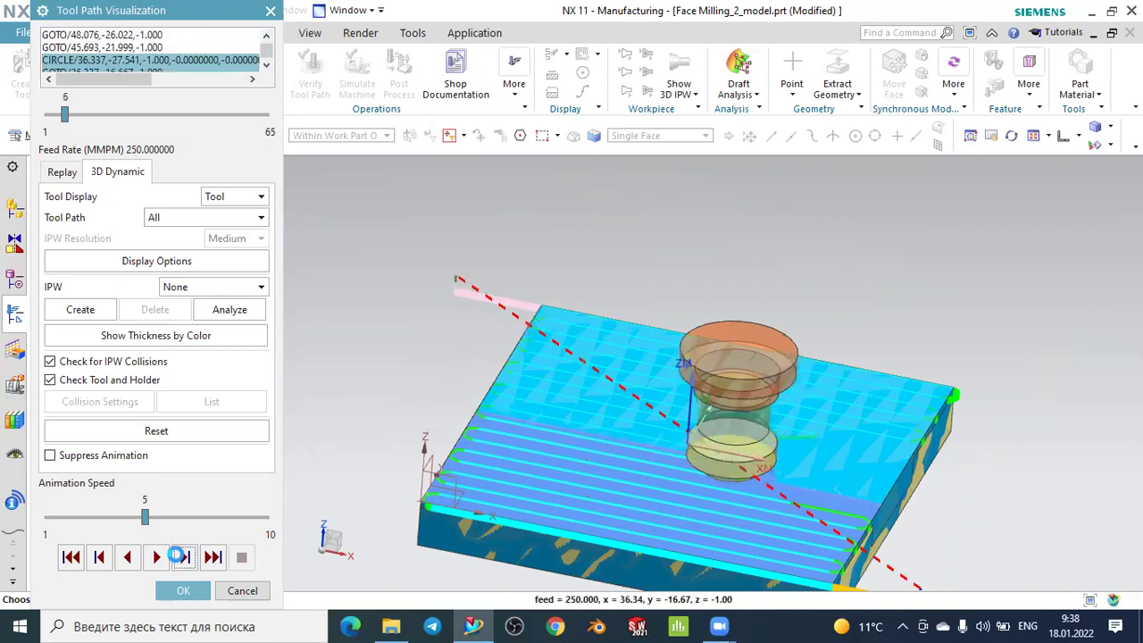
pyautogui.click(183, 558)
pyautogui.click(183, 558)
pyautogui.click(183, 558)
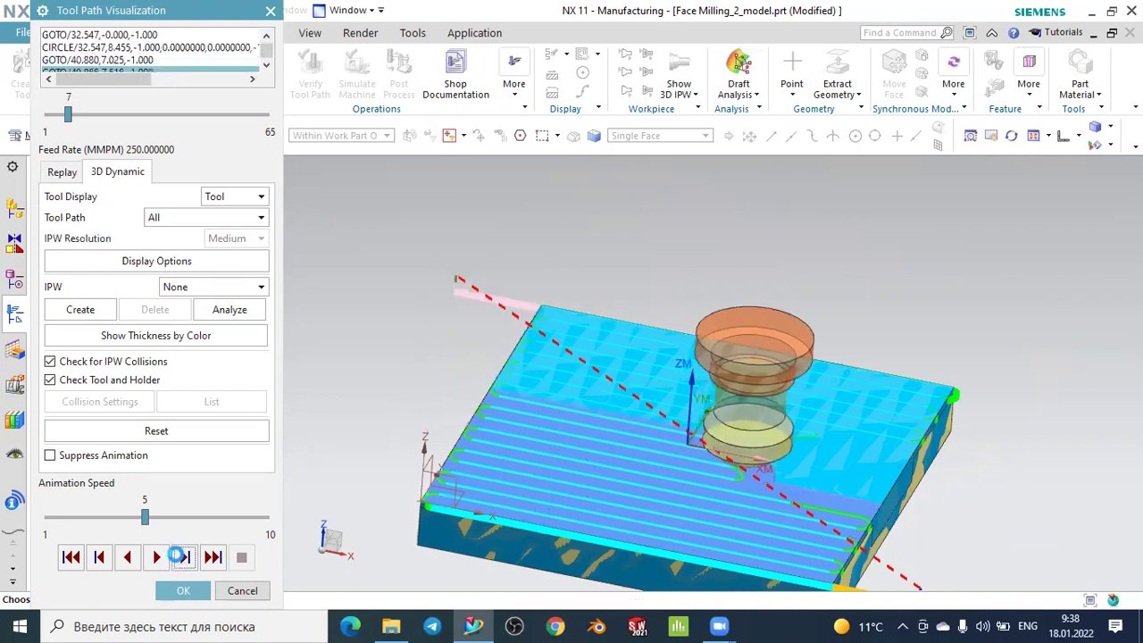
pyautogui.click(183, 558)
pyautogui.click(183, 558)
pyautogui.click(183, 558)
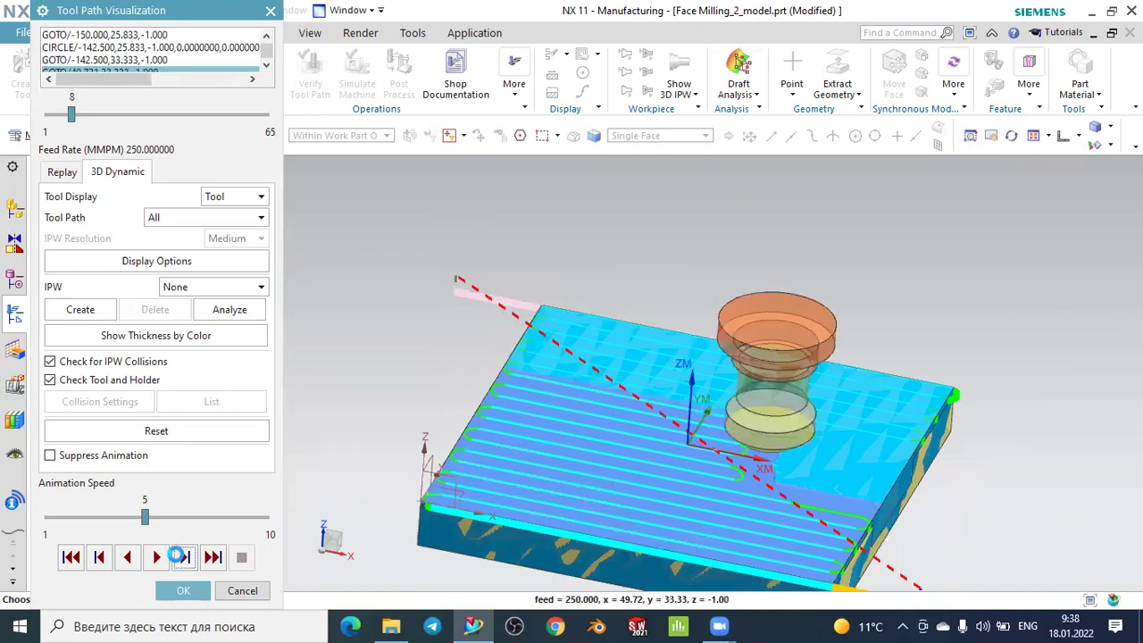
pyautogui.click(181, 557)
pyautogui.click(181, 557)
pyautogui.click(181, 557)
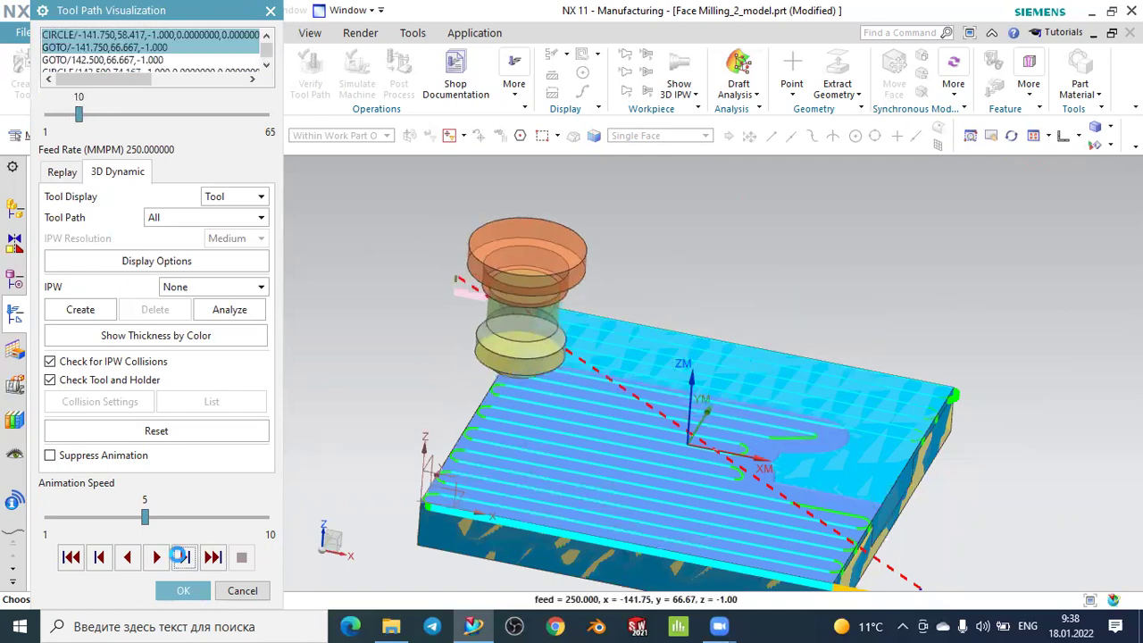
pyautogui.click(181, 557)
pyautogui.click(181, 557)
pyautogui.click(181, 557)
pyautogui.click(181, 557)
pyautogui.click(181, 557)
pyautogui.click(182, 557)
pyautogui.click(182, 557)
pyautogui.click(181, 557)
pyautogui.click(182, 557)
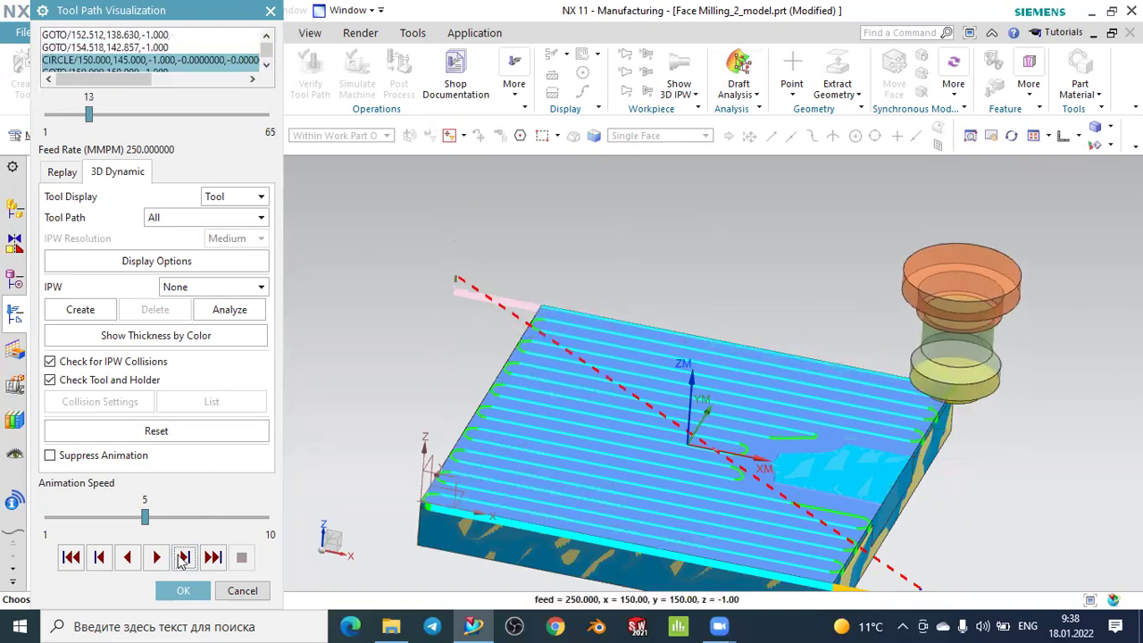
pyautogui.click(181, 557)
# - Switch to the front view, then play the animation and stop it at motion 24 of 65
pyautogui.scroll(2, 473, 319)
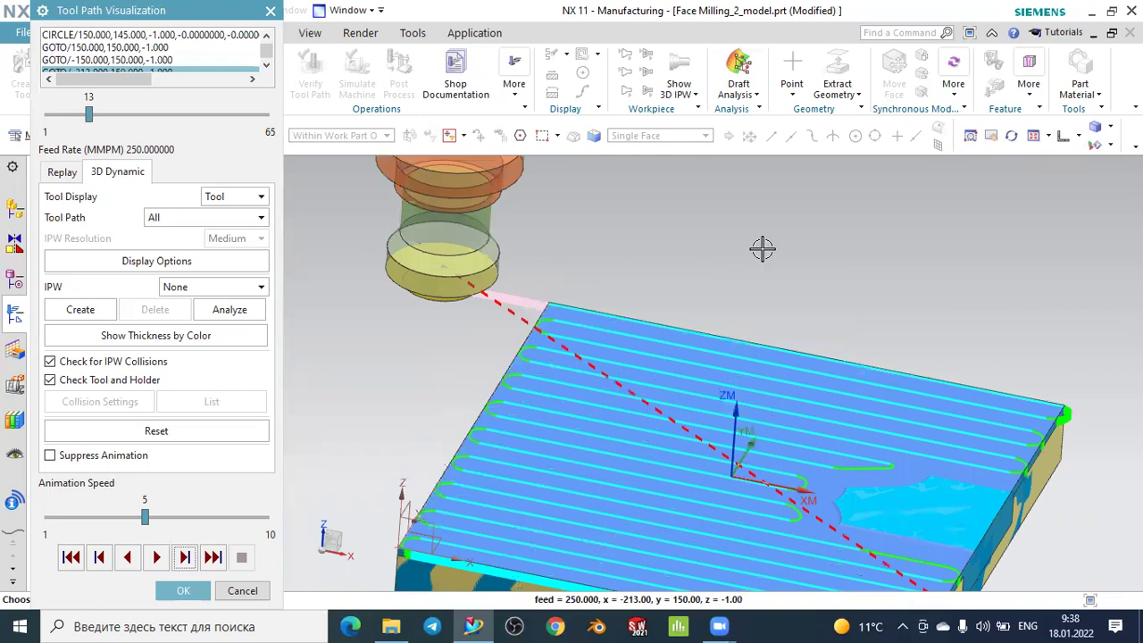
pyautogui.click(1095, 127)
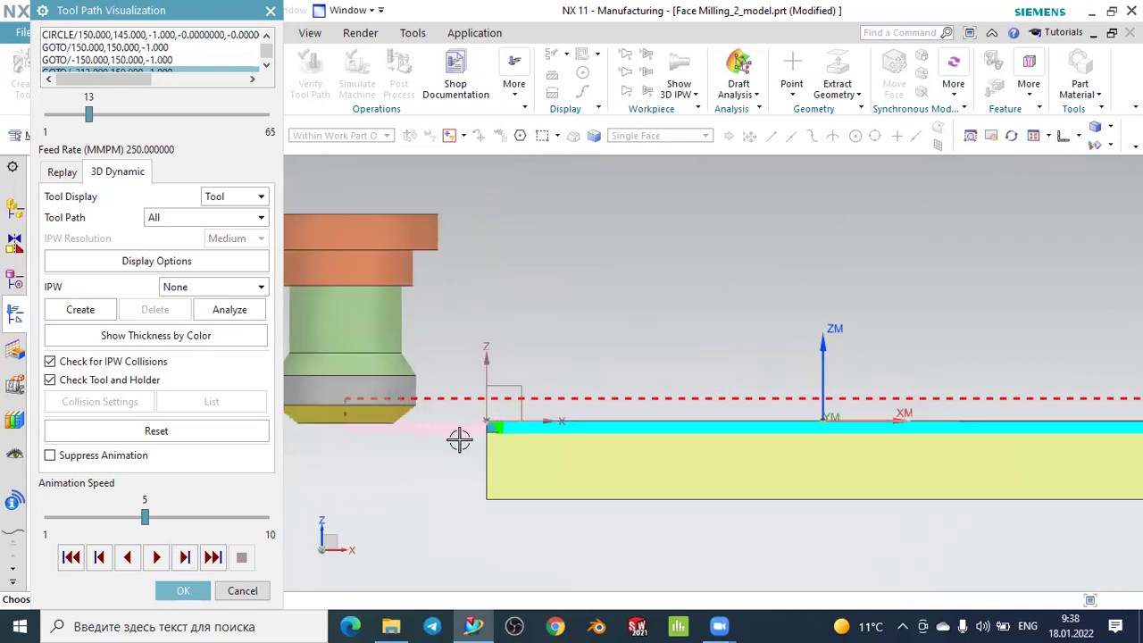
pyautogui.scroll(1, 459, 438)
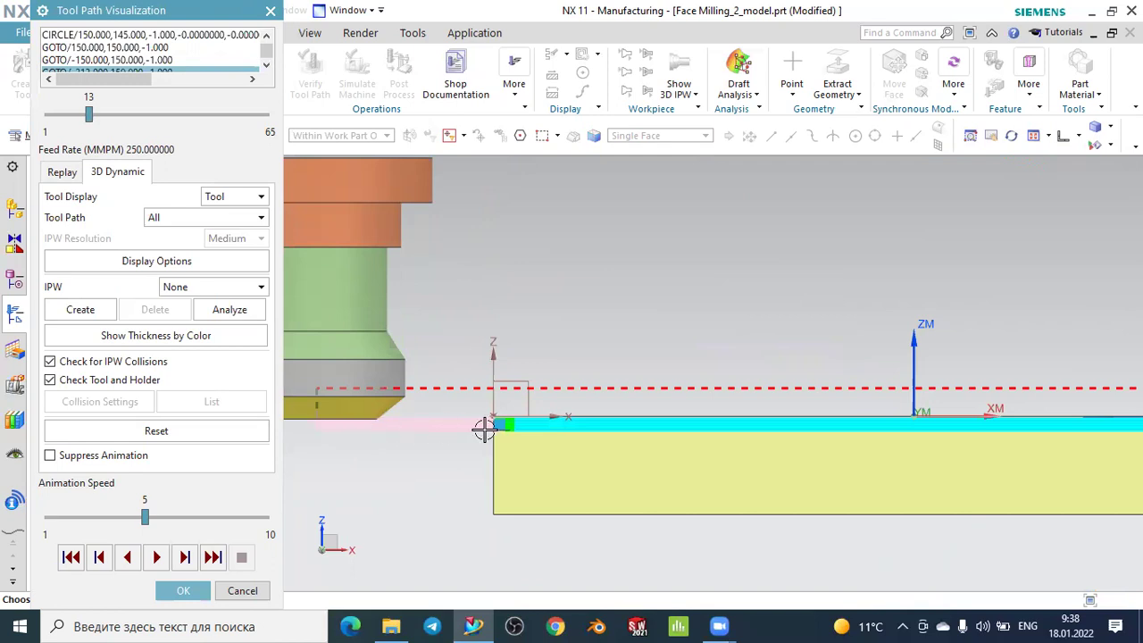
pyautogui.click(158, 557)
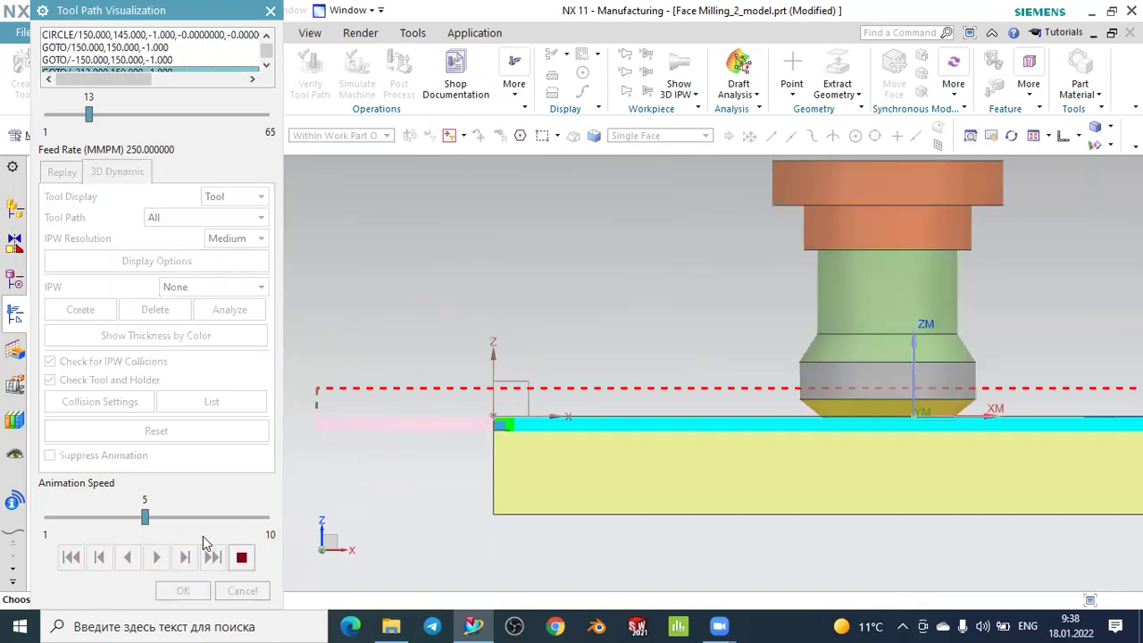
pyautogui.click(241, 558)
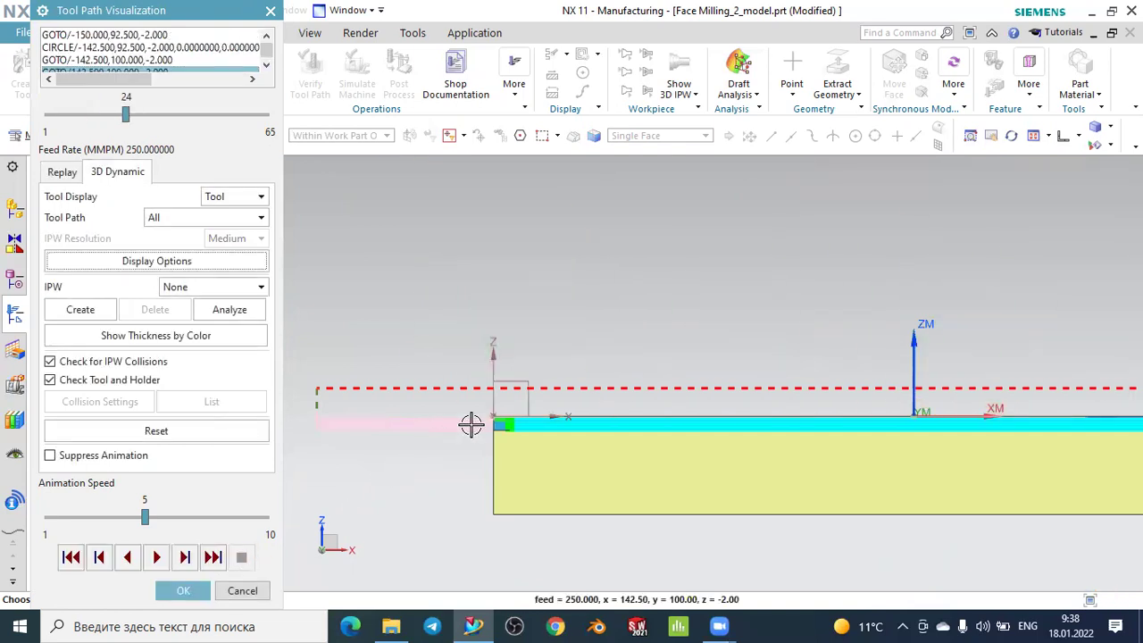
pyautogui.scroll(4, 491, 393)
# - Play the remaining zig-zag passes through all 65 motions, viewing the block isometrically
pyautogui.moveTo(685, 327); pyautogui.dragTo(681, 349, button='middle')
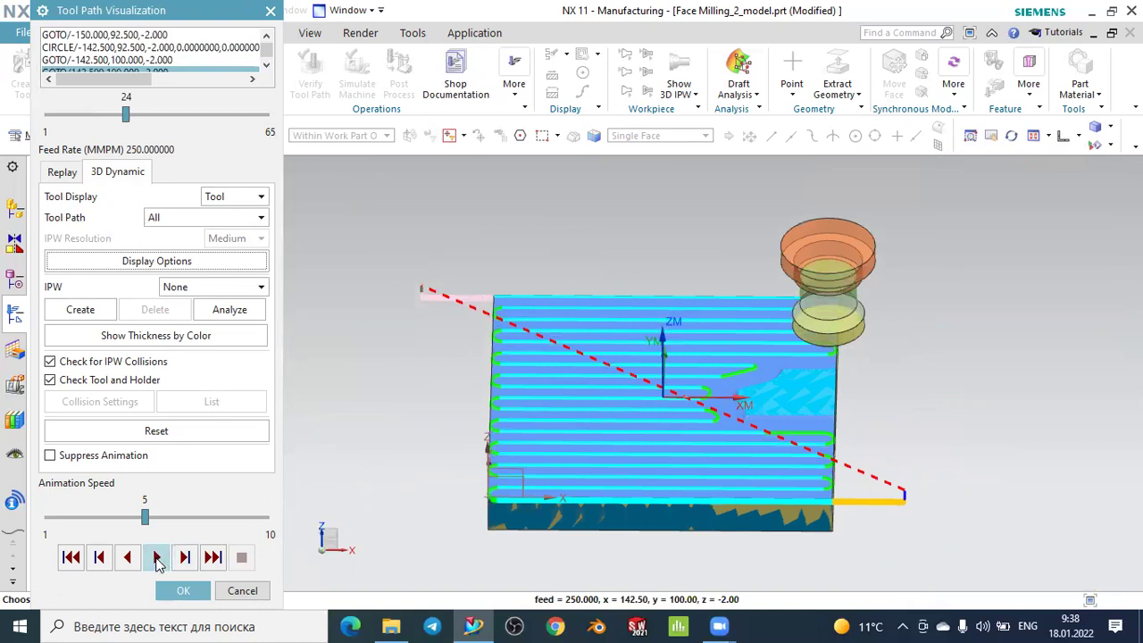
pyautogui.click(157, 558)
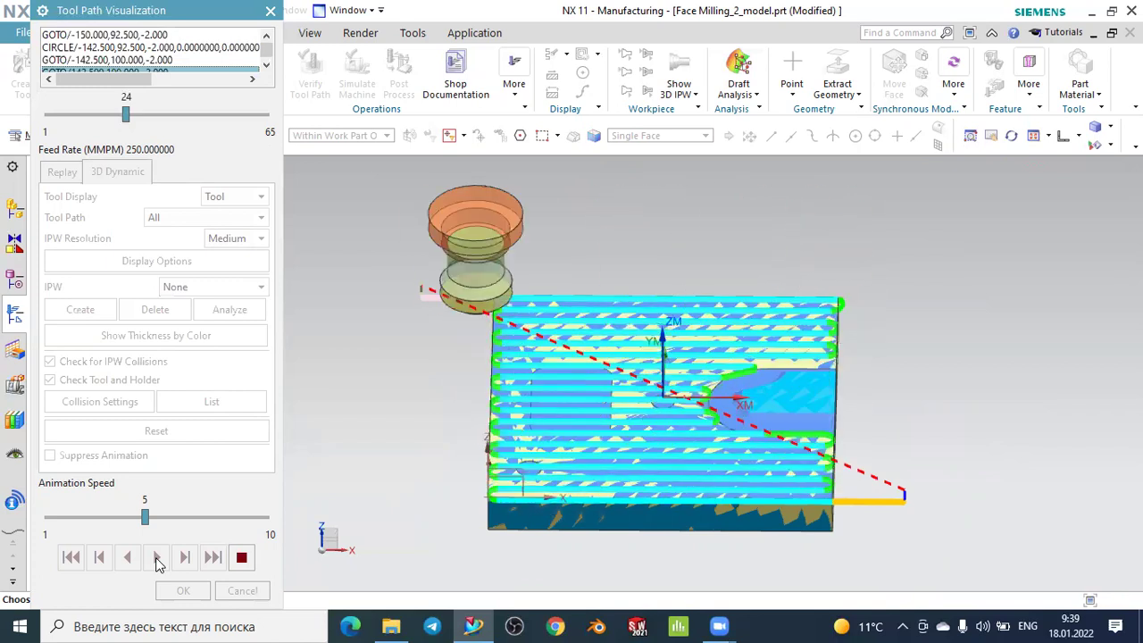
pyautogui.moveTo(987, 429); pyautogui.dragTo(955, 393, button='middle')
# - Close the visualization, relaunch Verify, and set the view to isometric
pyautogui.click(240, 589)
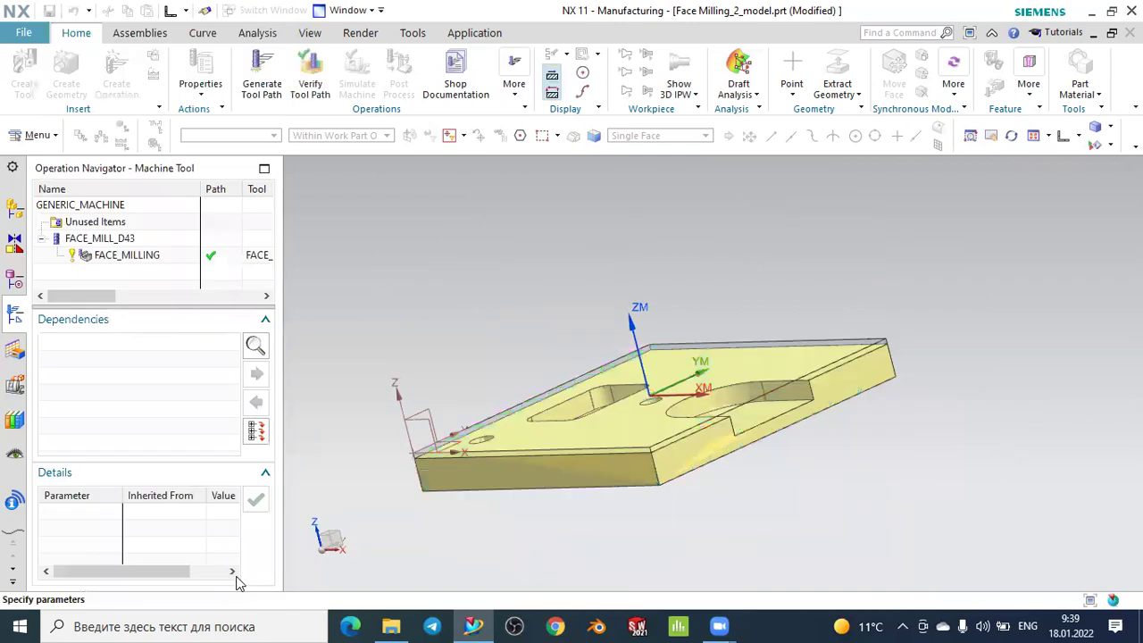
pyautogui.moveTo(408, 388); pyautogui.dragTo(442, 393, button='middle')
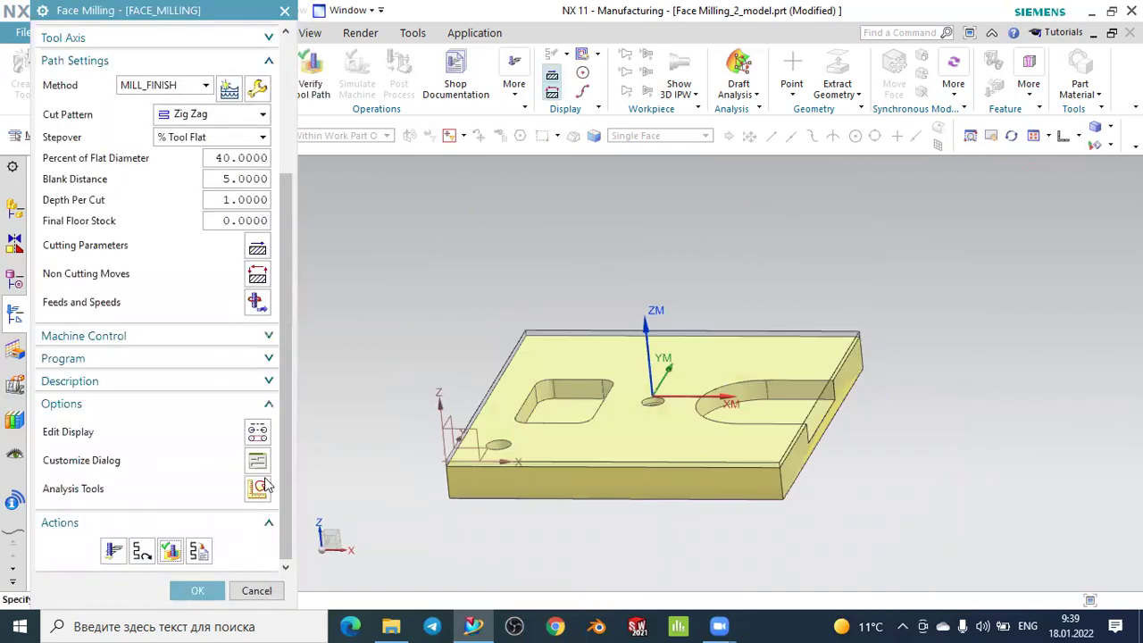
pyautogui.click(170, 549)
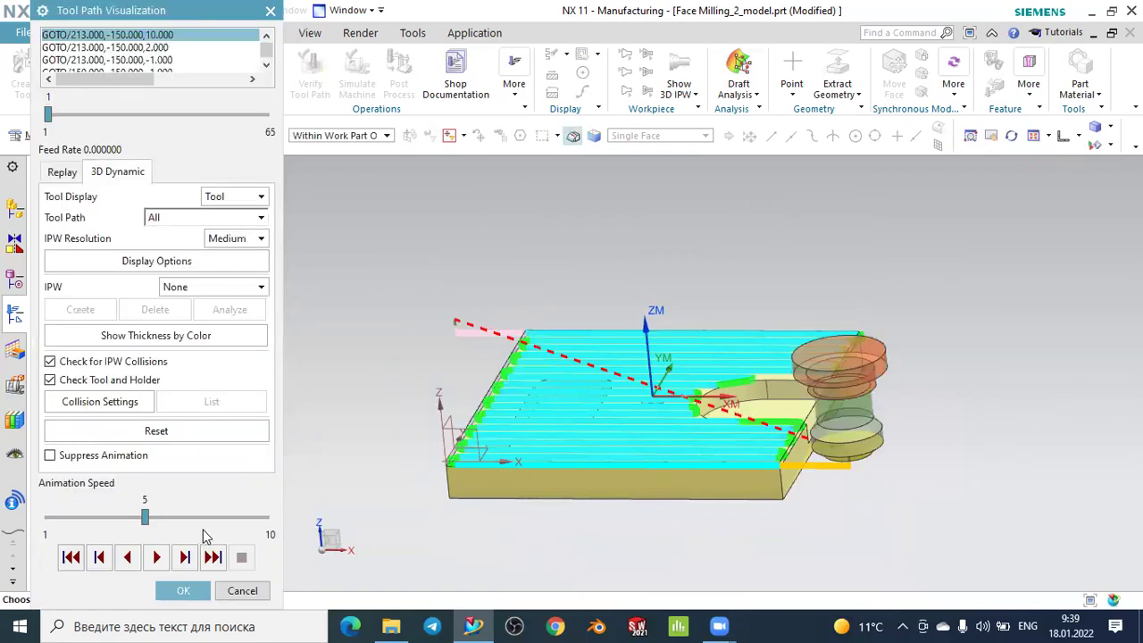
pyautogui.moveTo(809, 429); pyautogui.dragTo(946, 209, button='middle')
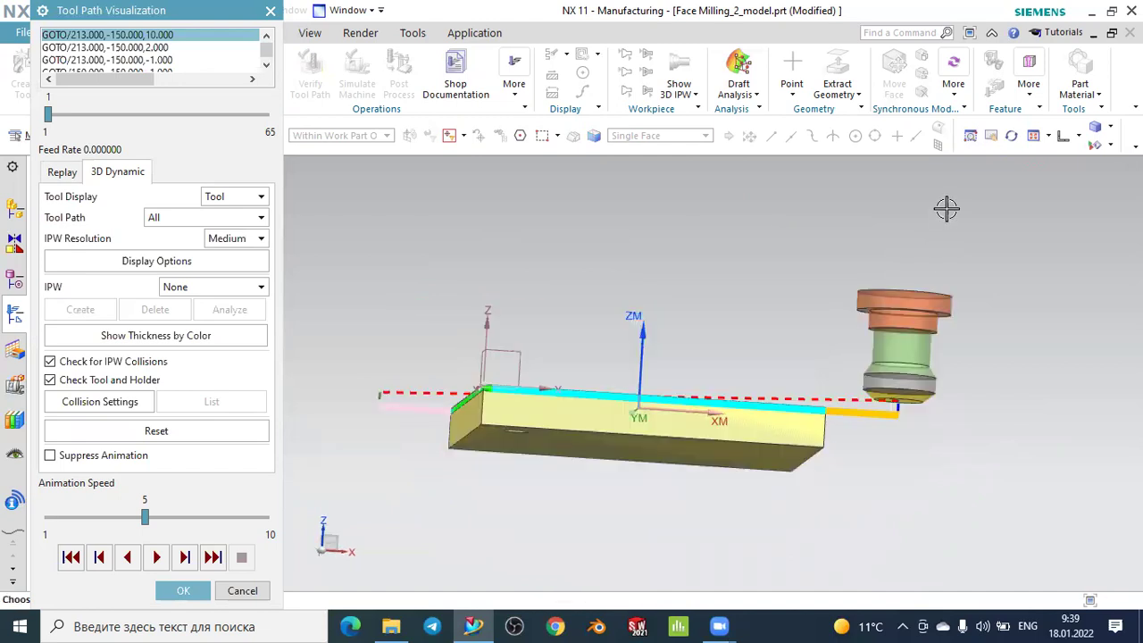
pyautogui.click(1078, 135)
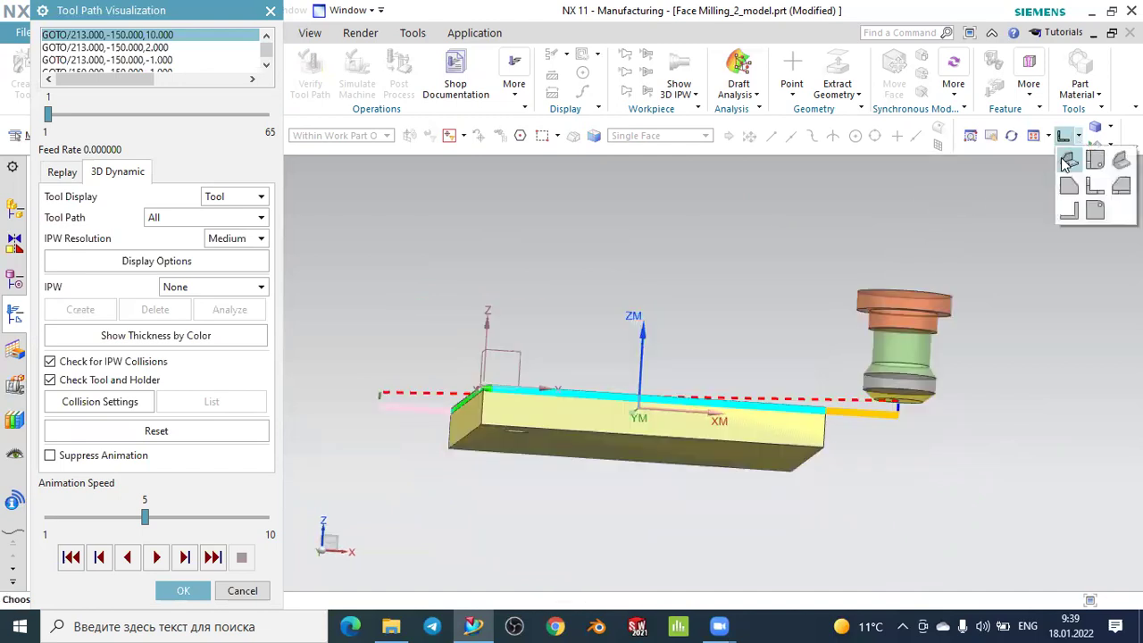
pyautogui.click(1069, 159)
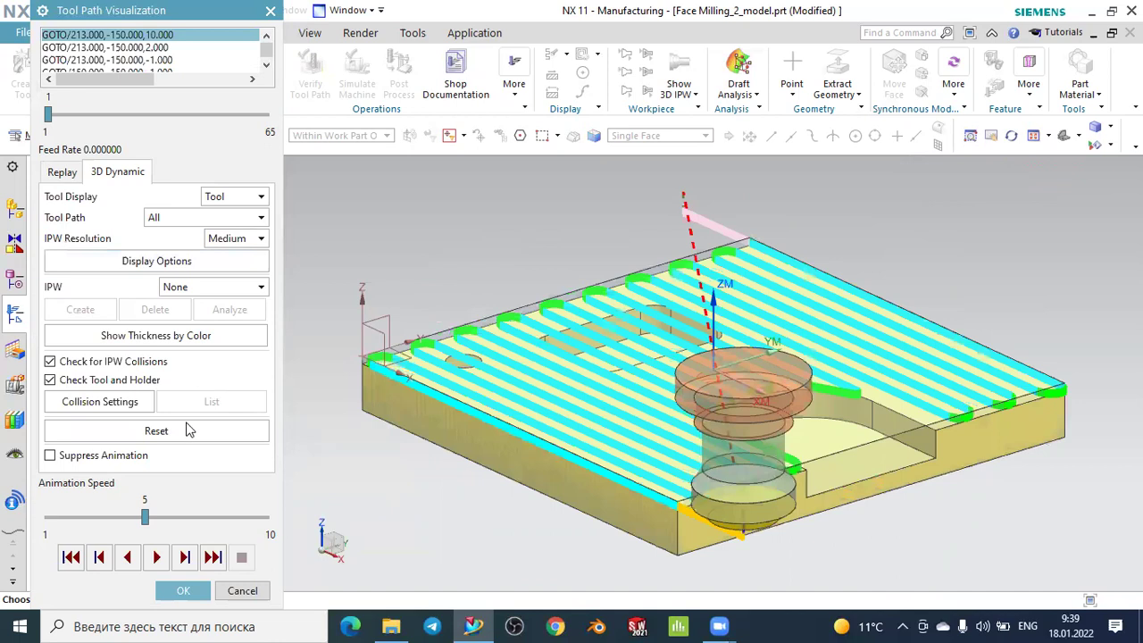
# - Reset the simulation, set Tool Path to None, and play the material removal to the end
pyautogui.click(156, 430)
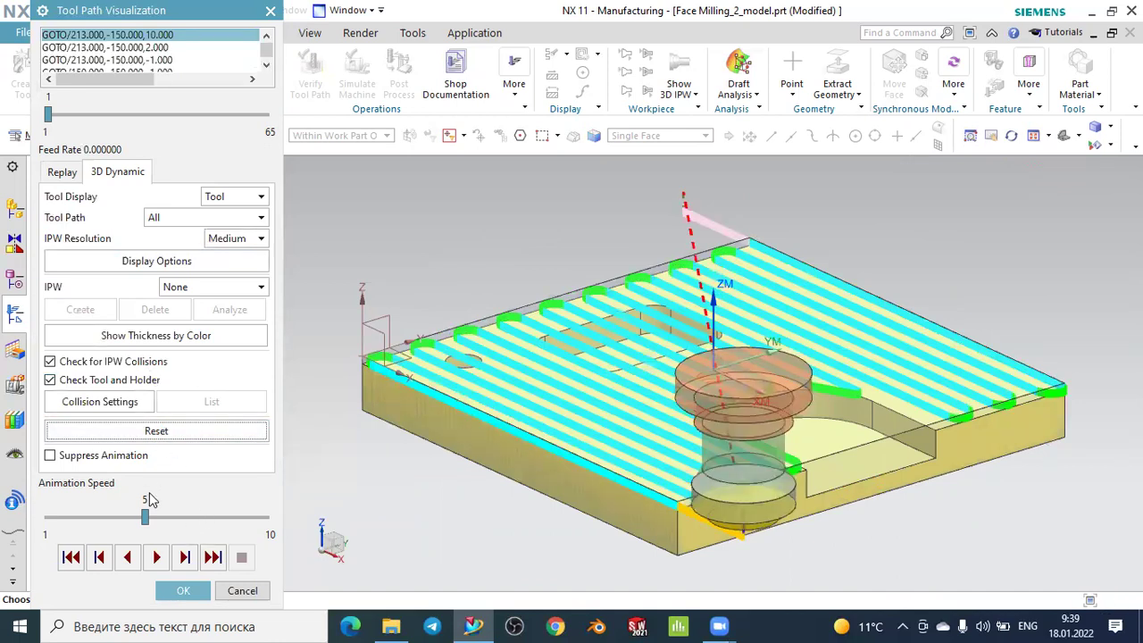
pyautogui.click(164, 219)
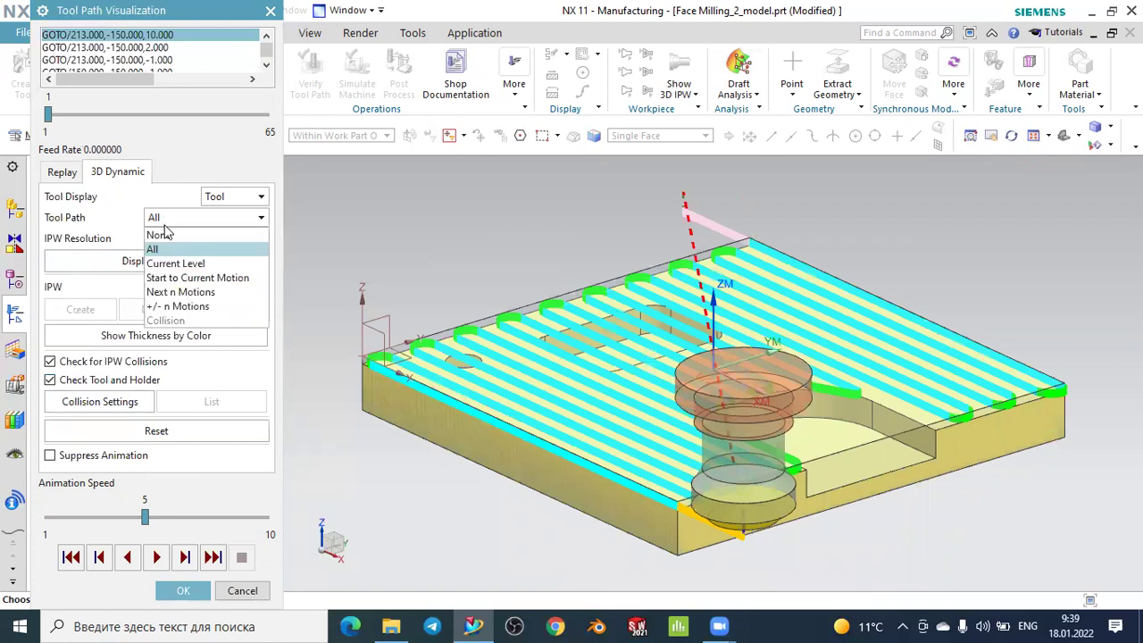
pyautogui.click(165, 236)
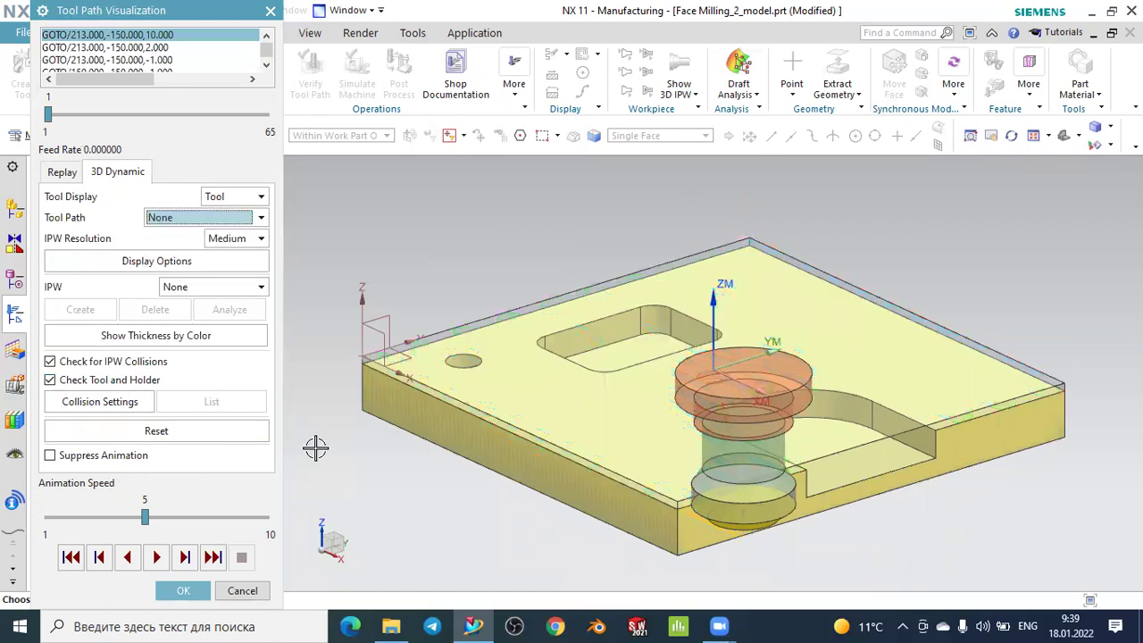
pyautogui.click(159, 557)
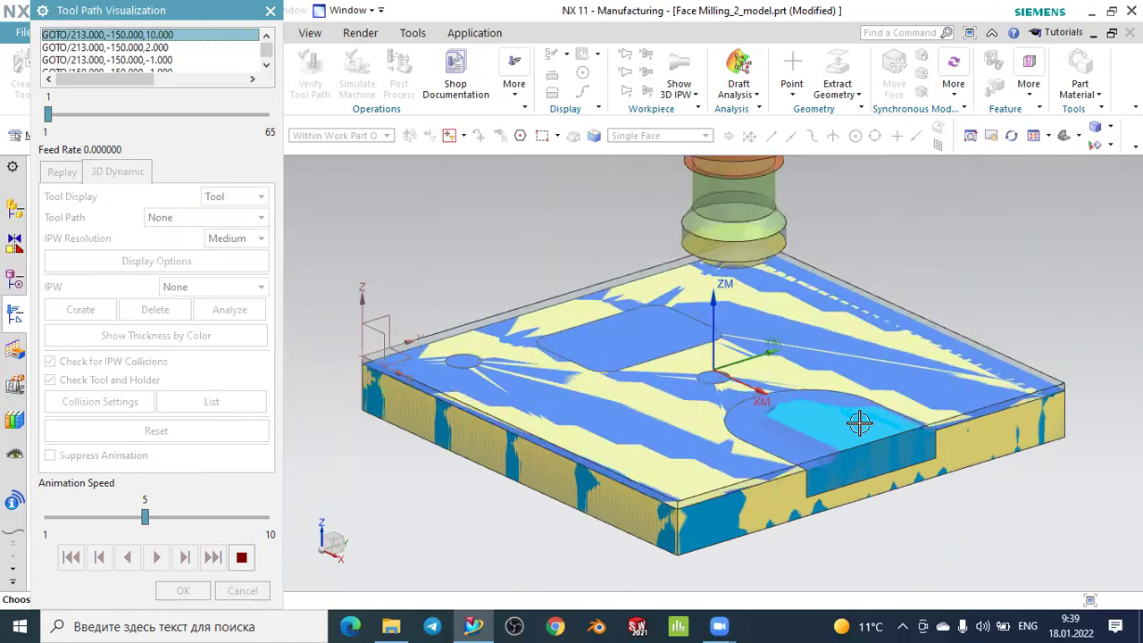
pyautogui.moveTo(824, 452); pyautogui.dragTo(900, 390, button='middle')
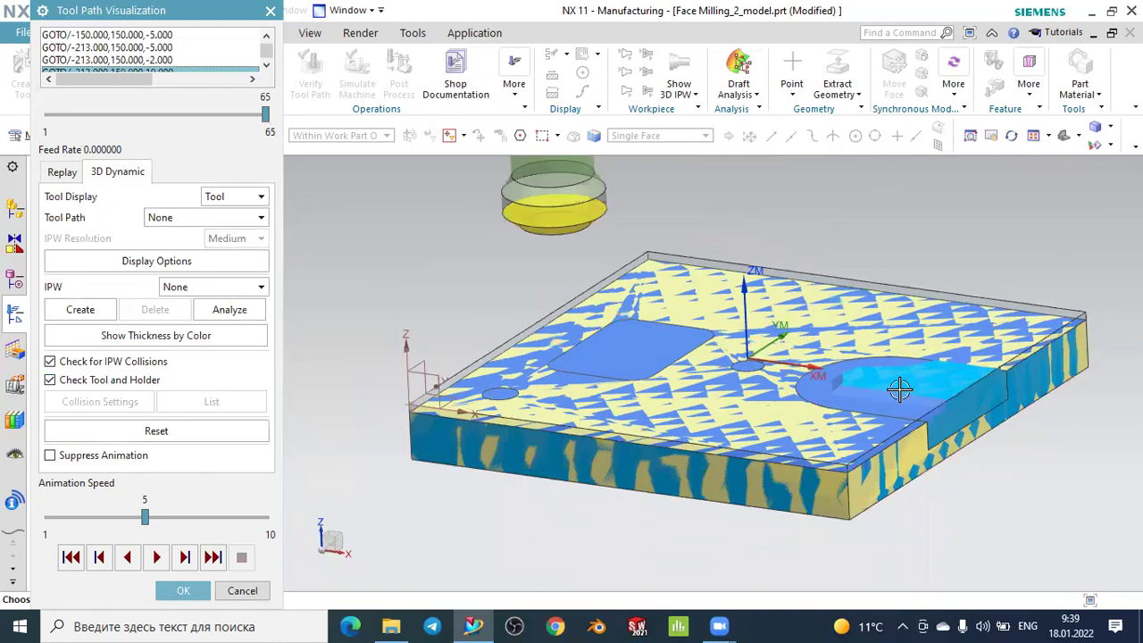
pyautogui.scroll(5, 653, 393)
# - Close the visualization and set Tool Overhang in Cutting Parameters to 70 %Tool
pyautogui.click(207, 589)
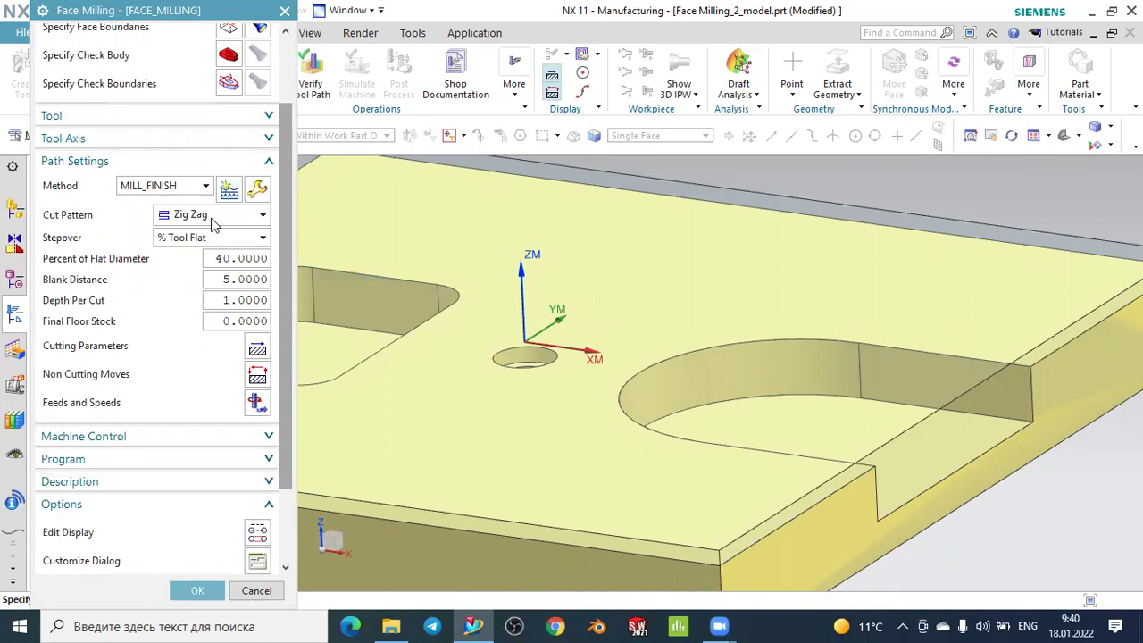
pyautogui.middleClick(257, 349)
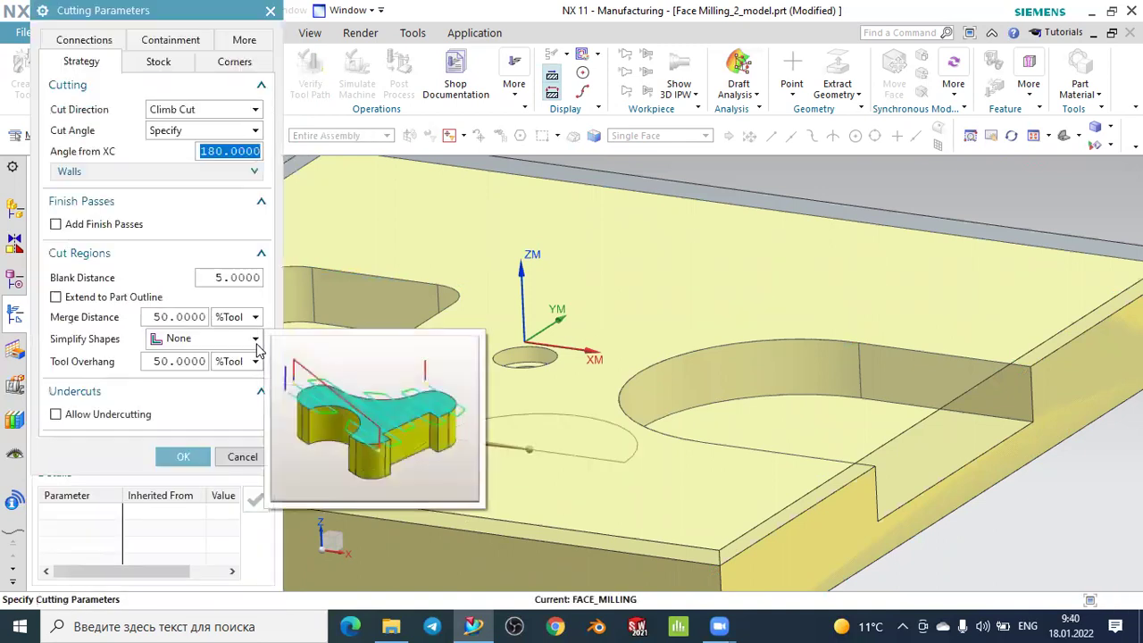
pyautogui.click(190, 360)
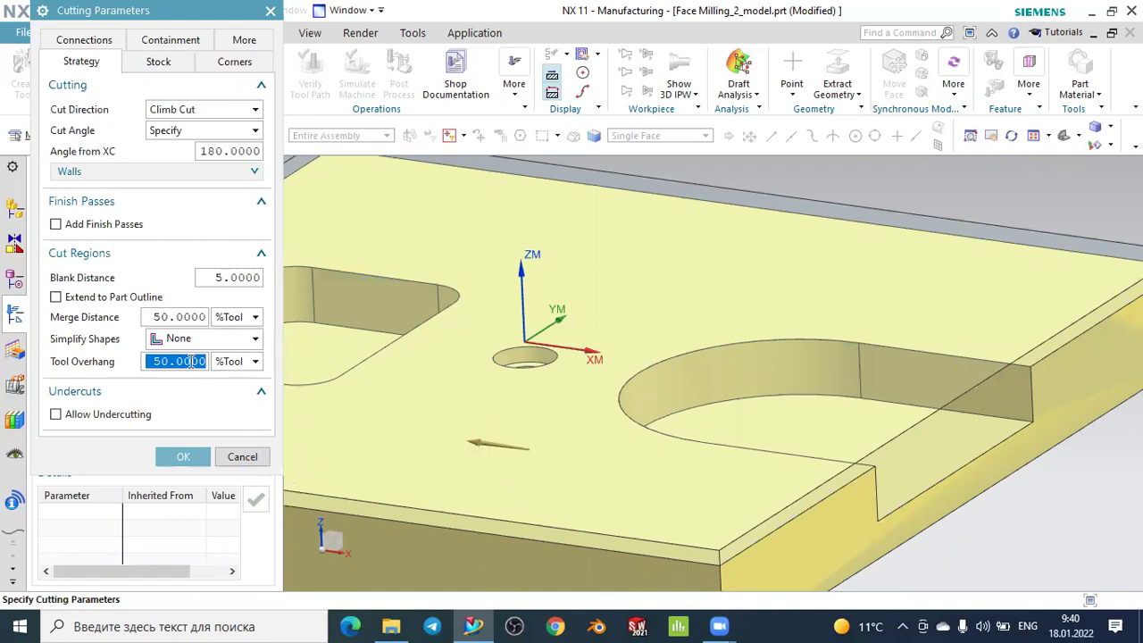
pyautogui.write('70')
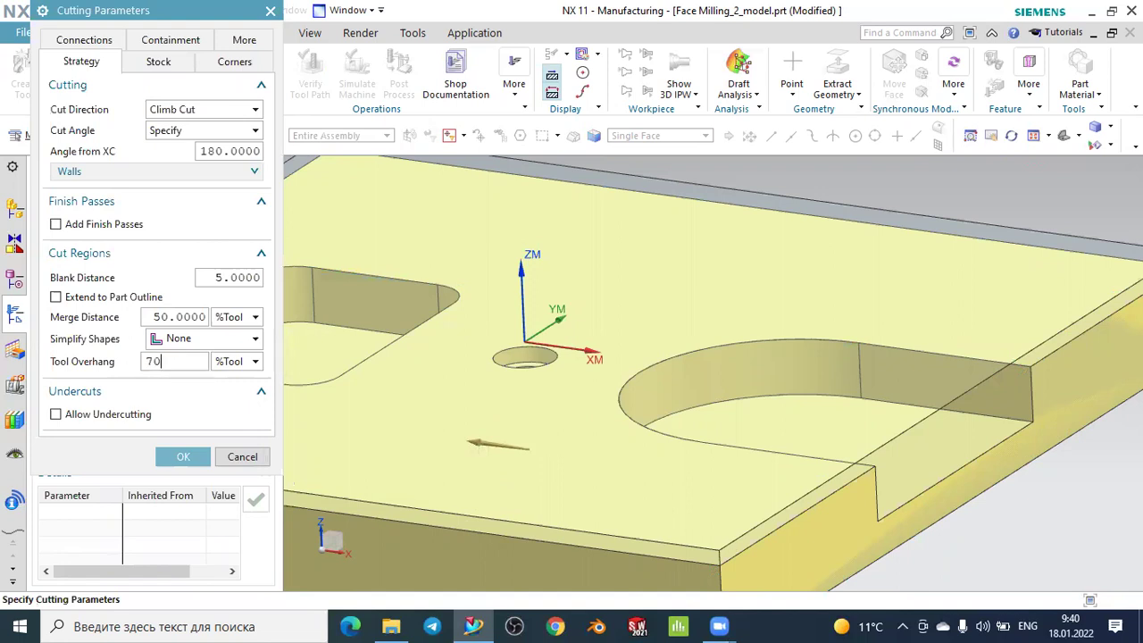
pyautogui.click(183, 456)
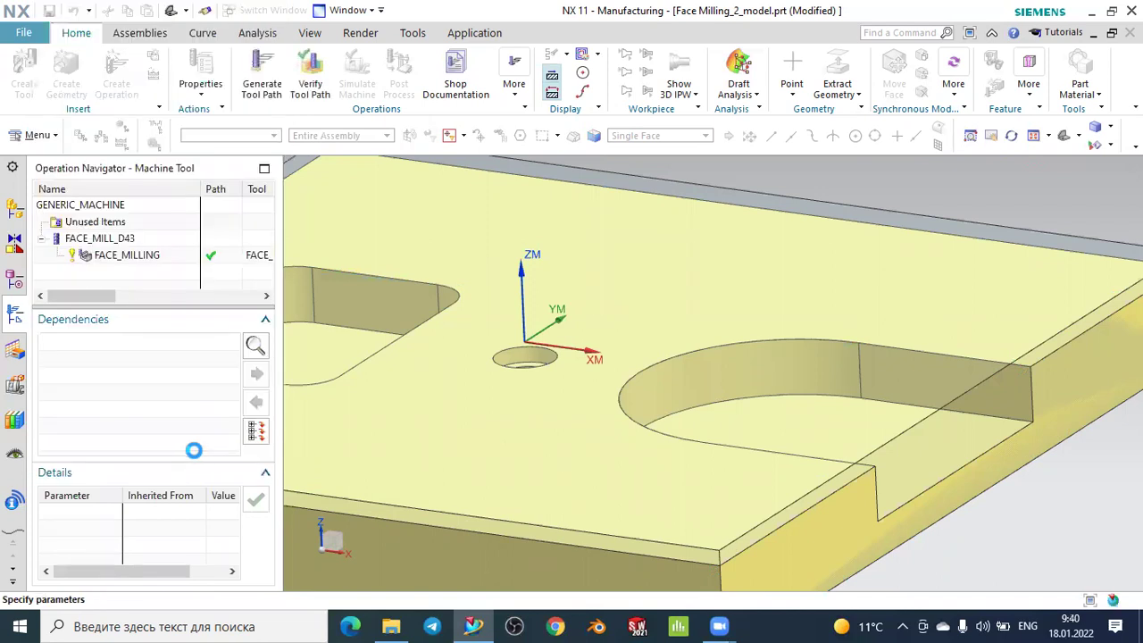
pyautogui.scroll(-3, 163, 470)
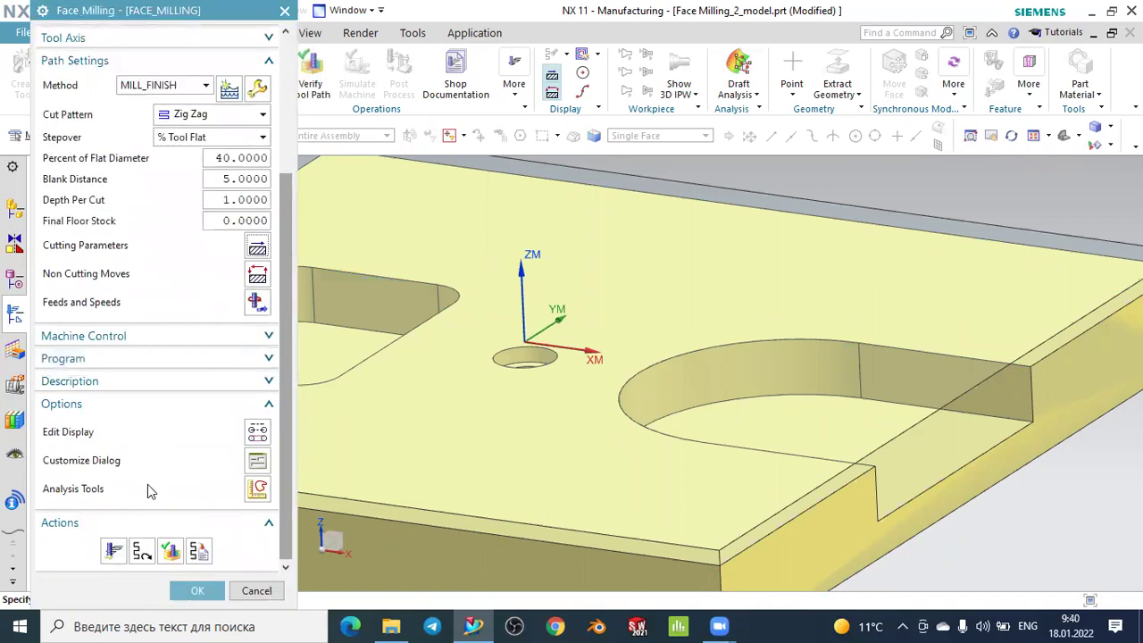
# - Generate the 69-motion toolpath, view it isometrically, and play the full 3D Dynamic verification
pyautogui.click(112, 552)
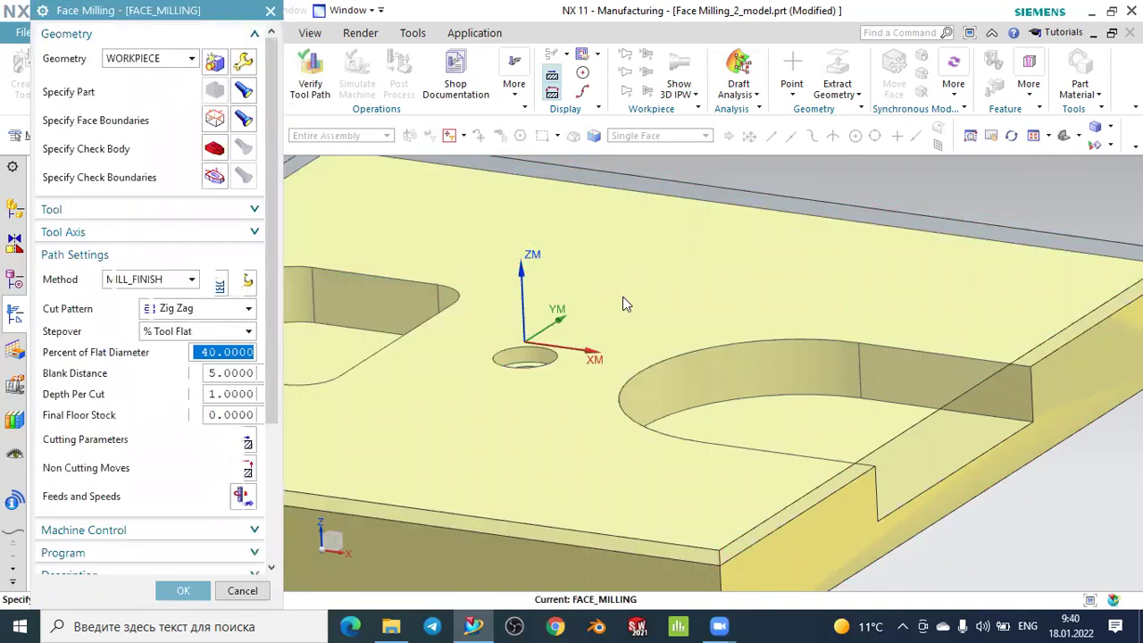
pyautogui.click(1062, 134)
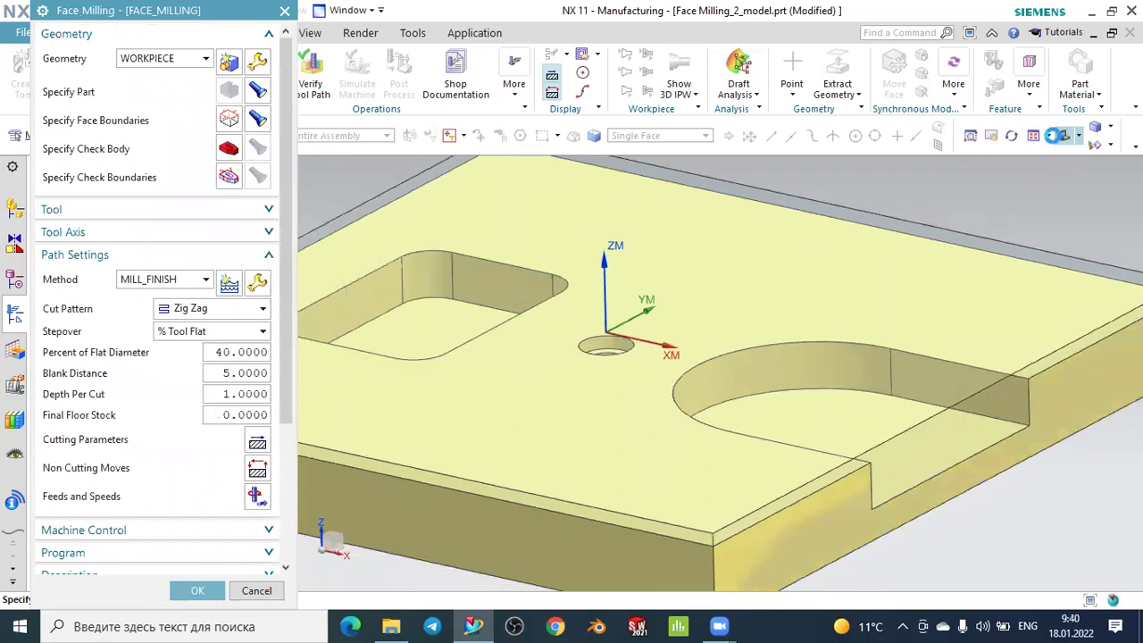
pyautogui.scroll(-3, 217, 511)
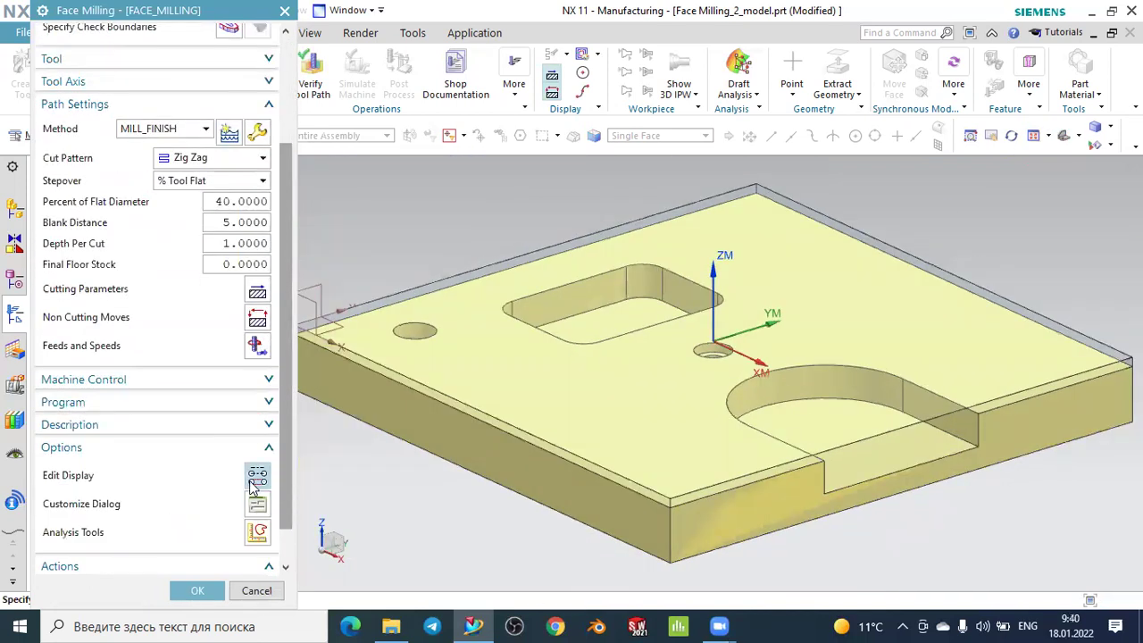
pyautogui.scroll(-2, 197, 554)
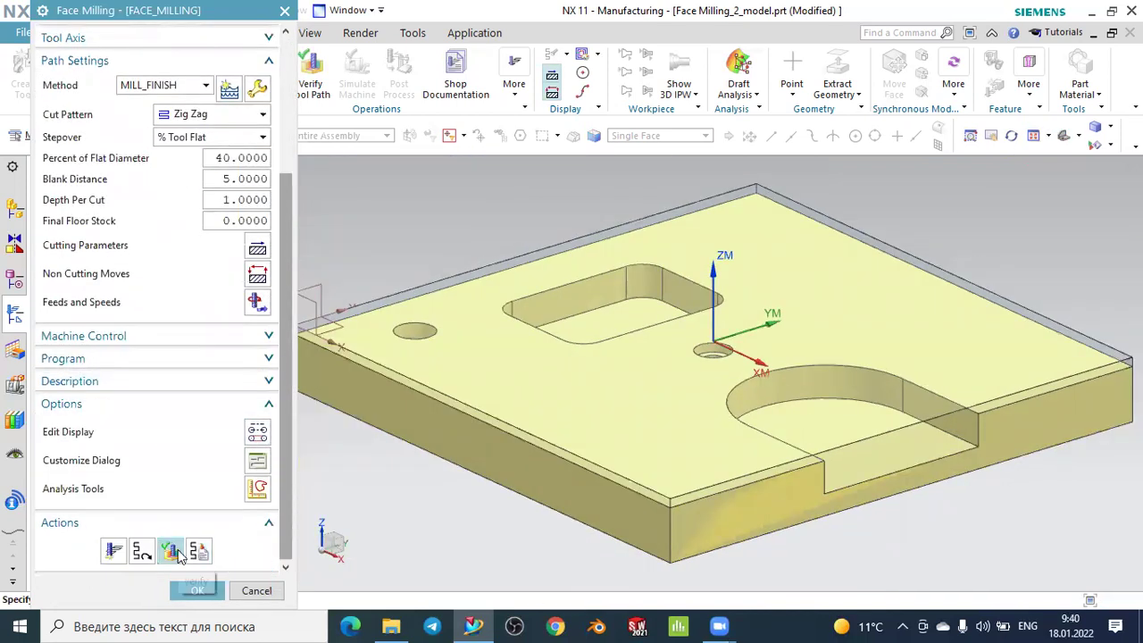
pyautogui.click(172, 552)
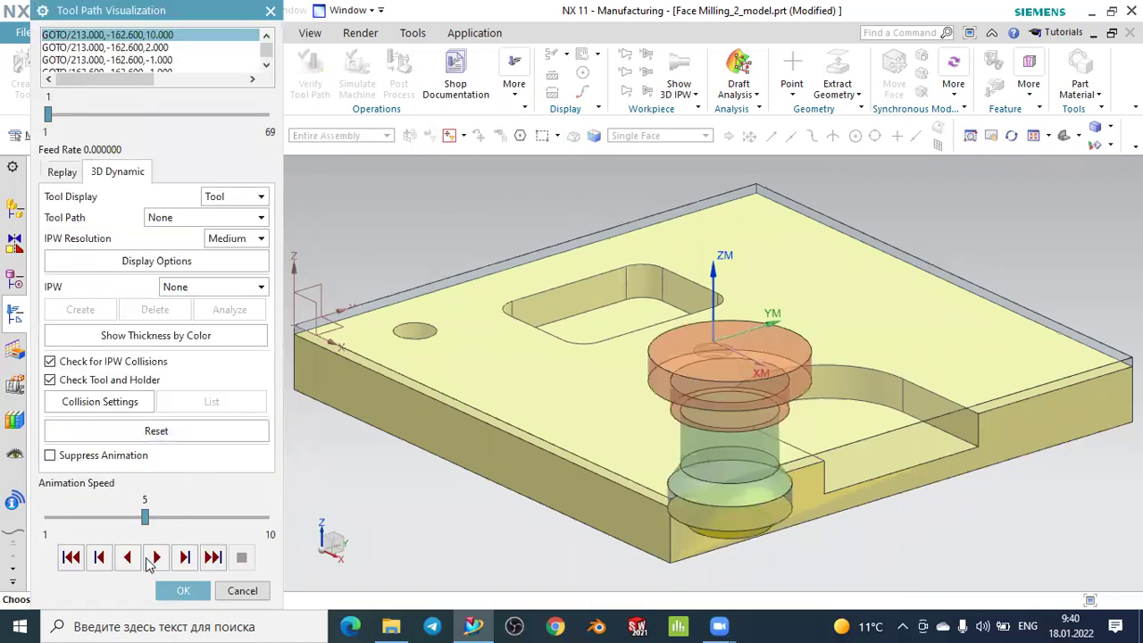
pyautogui.click(153, 559)
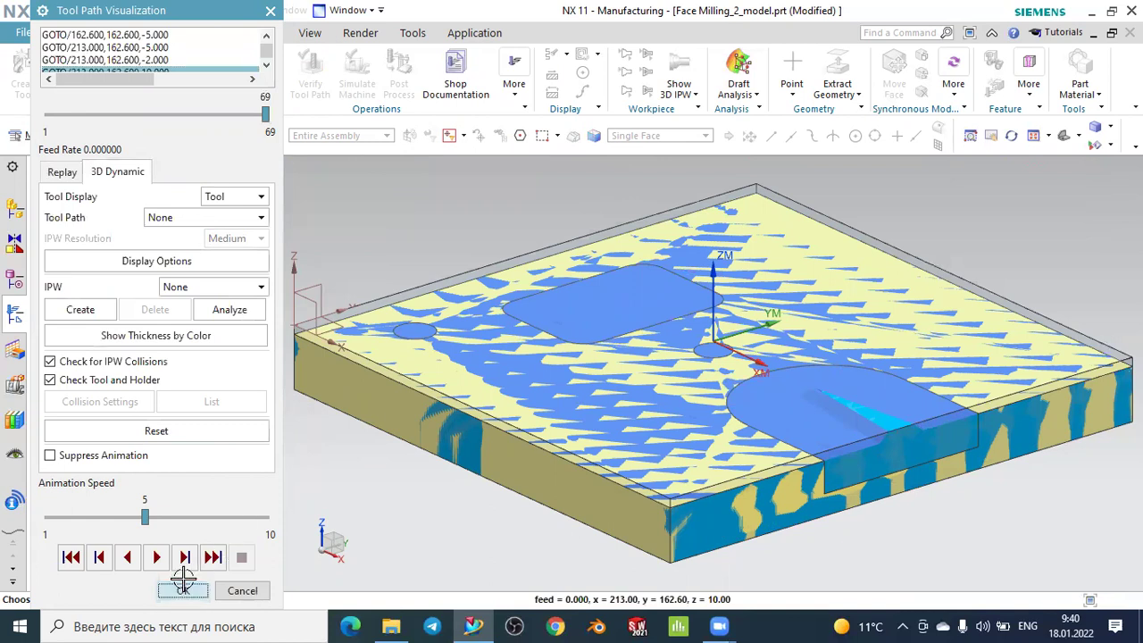
pyautogui.click(183, 585)
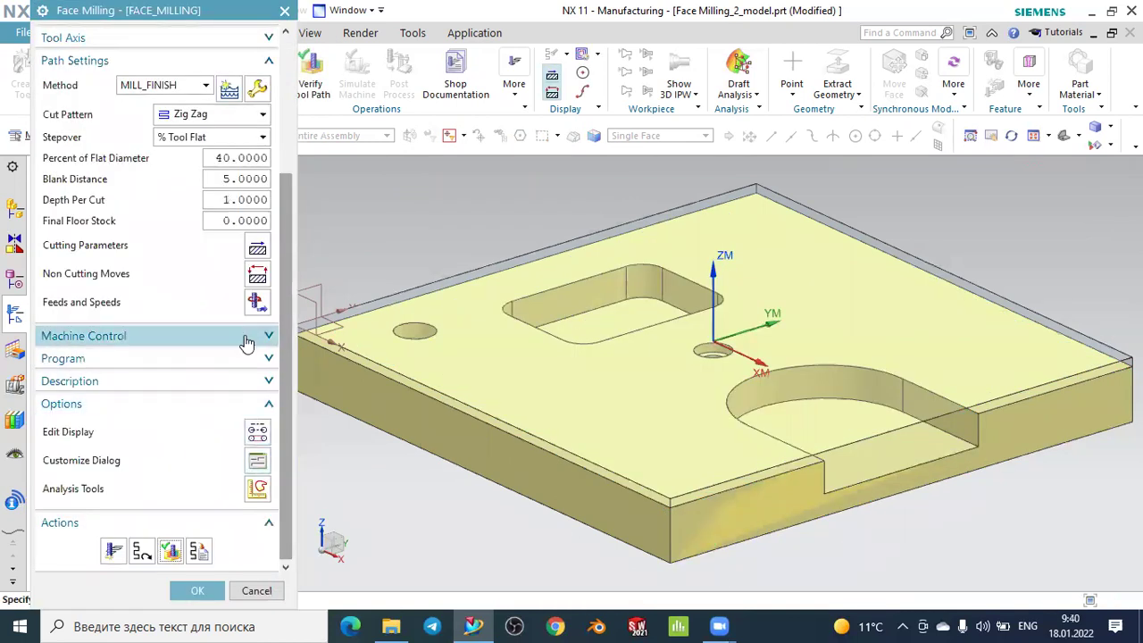
# - Set the tool overhang to 80 %Tool and keep corner smoothing applied to all passes
pyautogui.scroll(2, 246, 342)
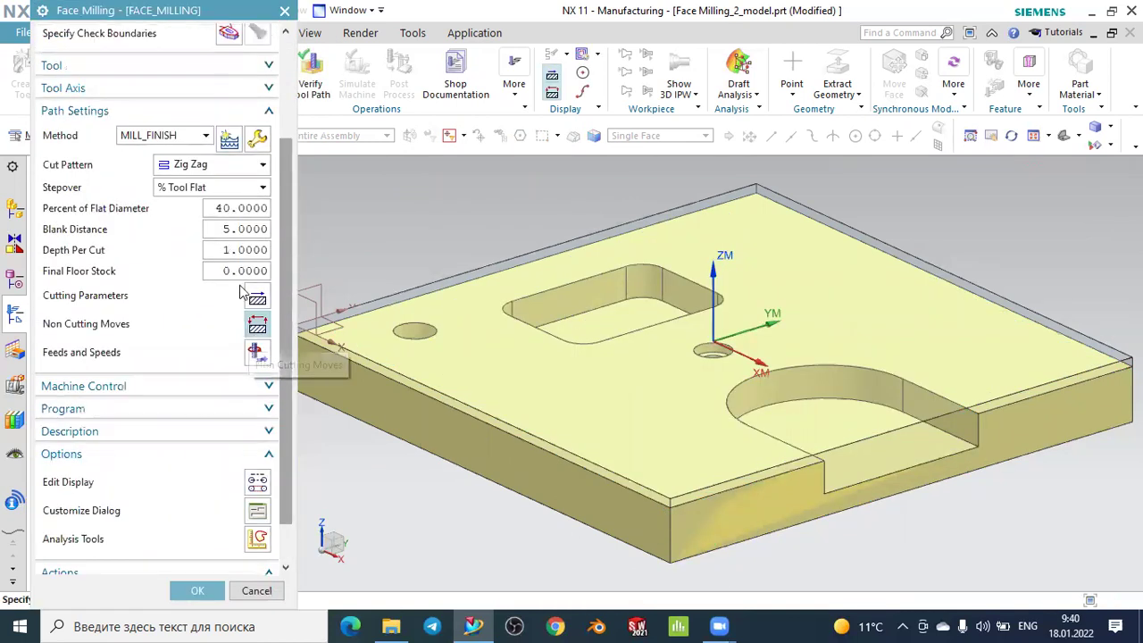
pyautogui.scroll(1, 243, 295)
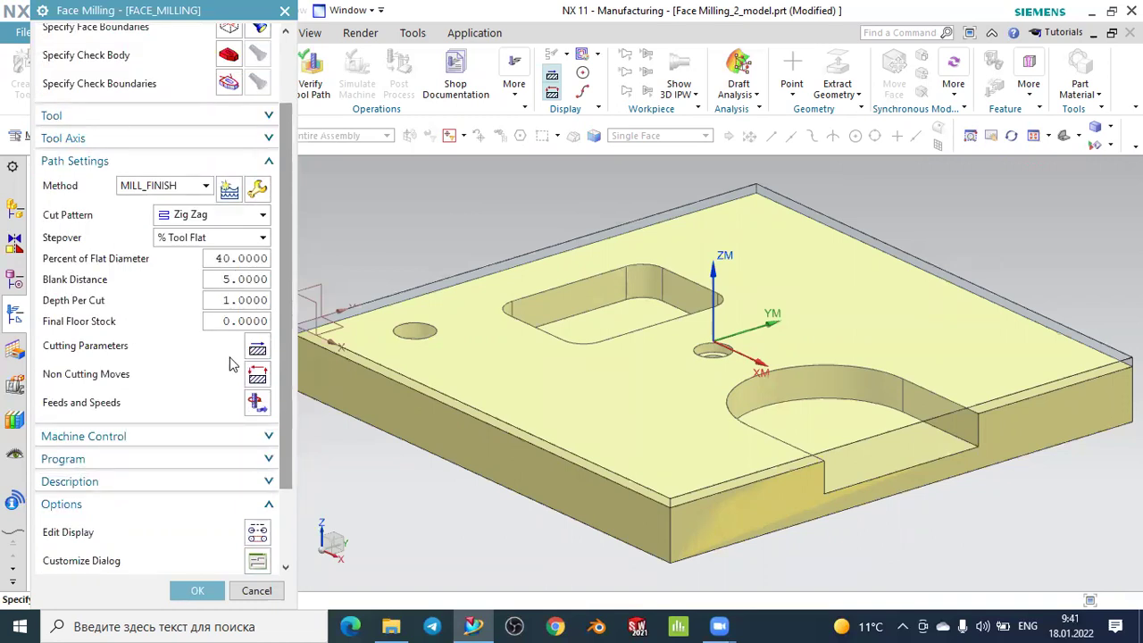
pyautogui.scroll(-1, 229, 364)
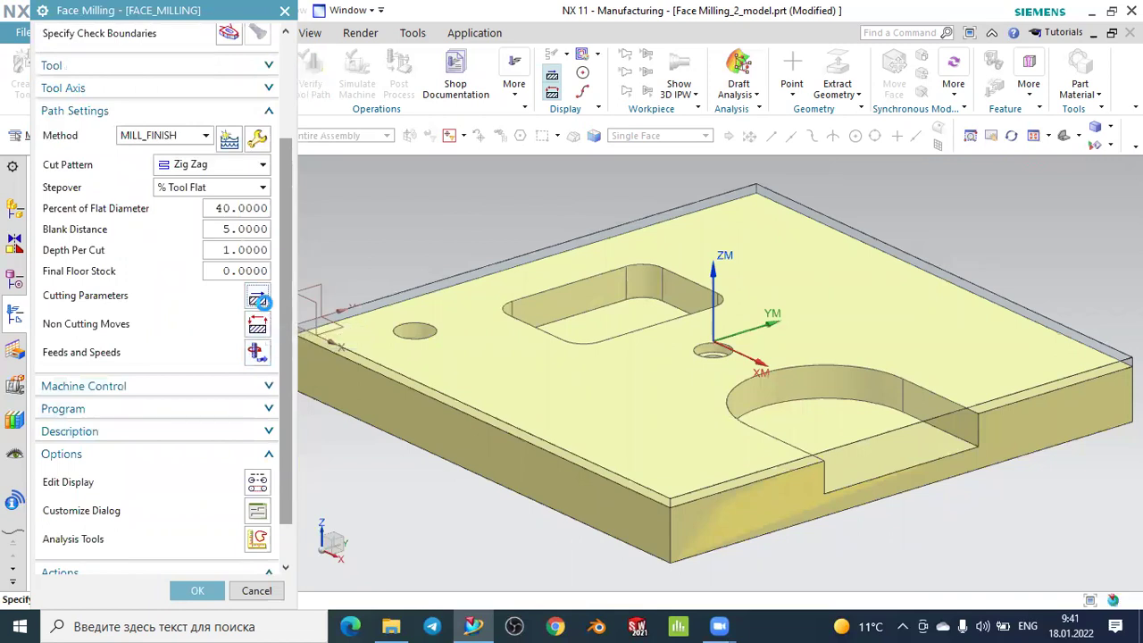
pyautogui.press('Escape')
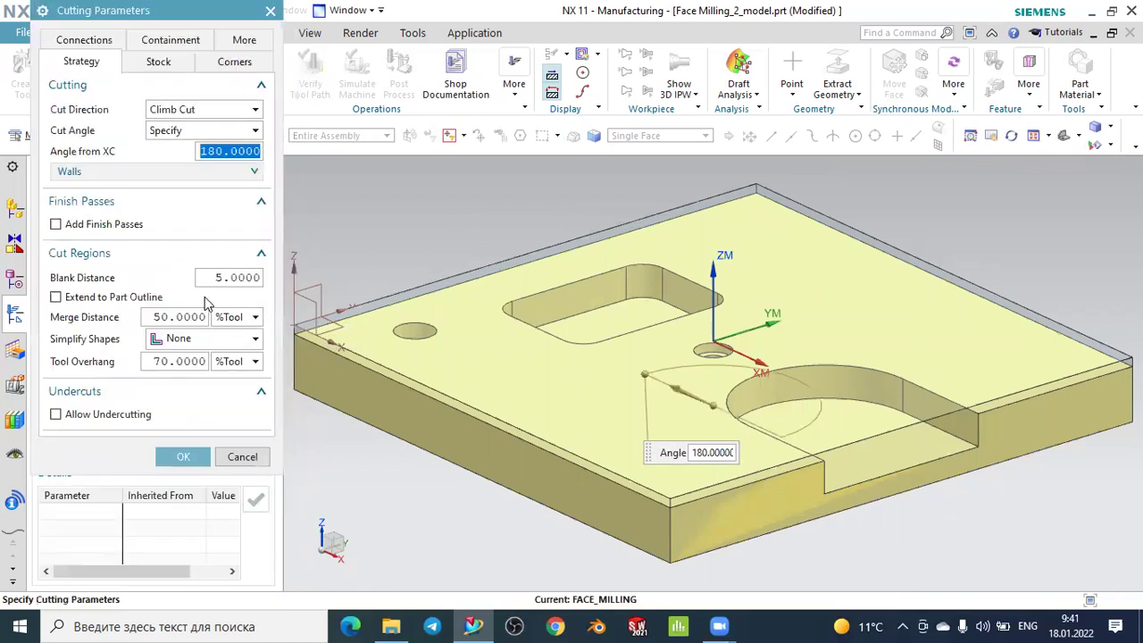
pyautogui.click(185, 360)
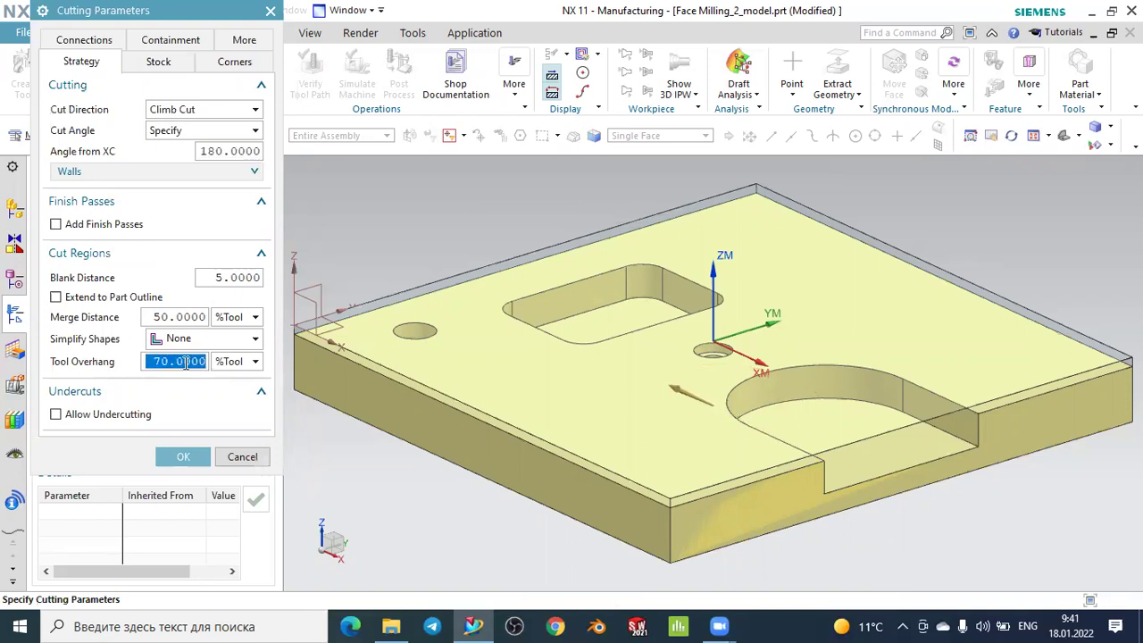
pyautogui.write('80')
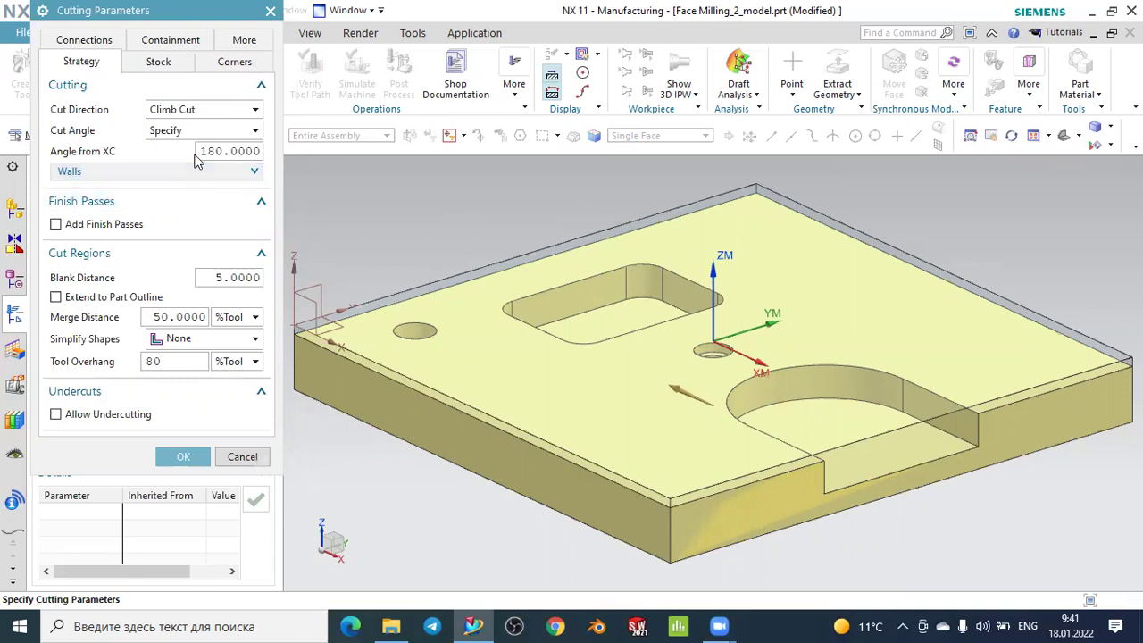
pyautogui.click(249, 63)
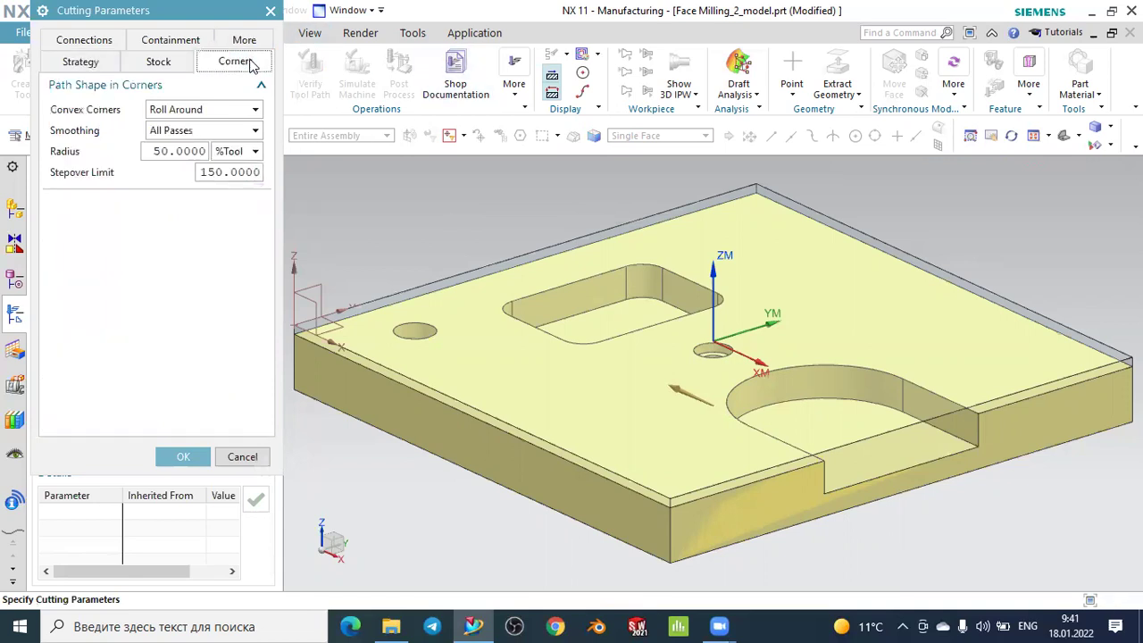
pyautogui.click(198, 131)
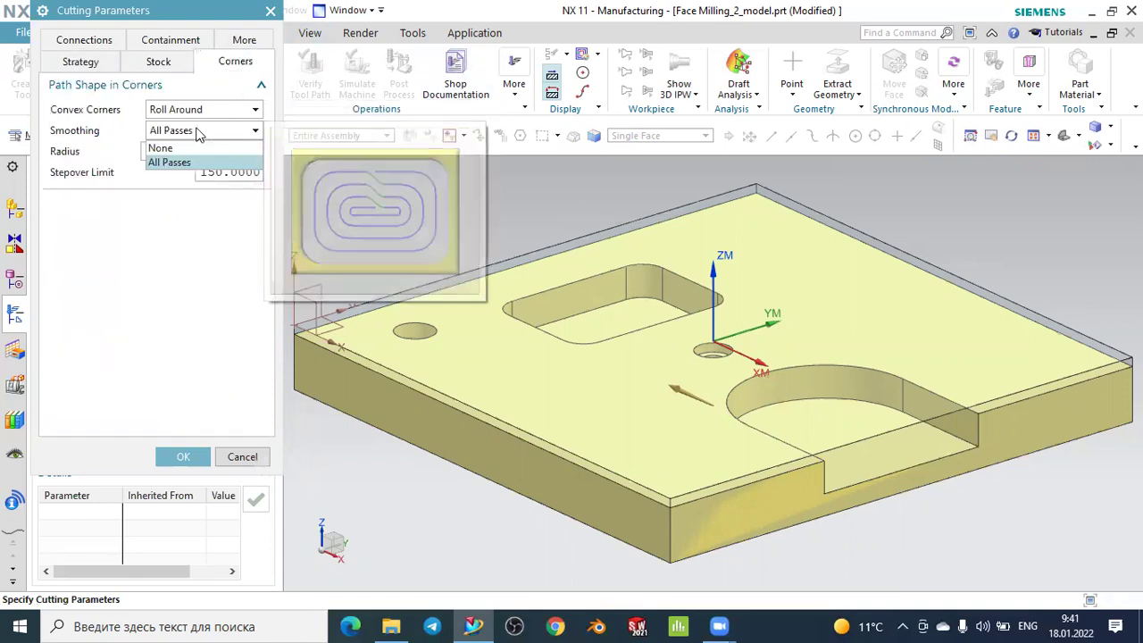
pyautogui.click(198, 133)
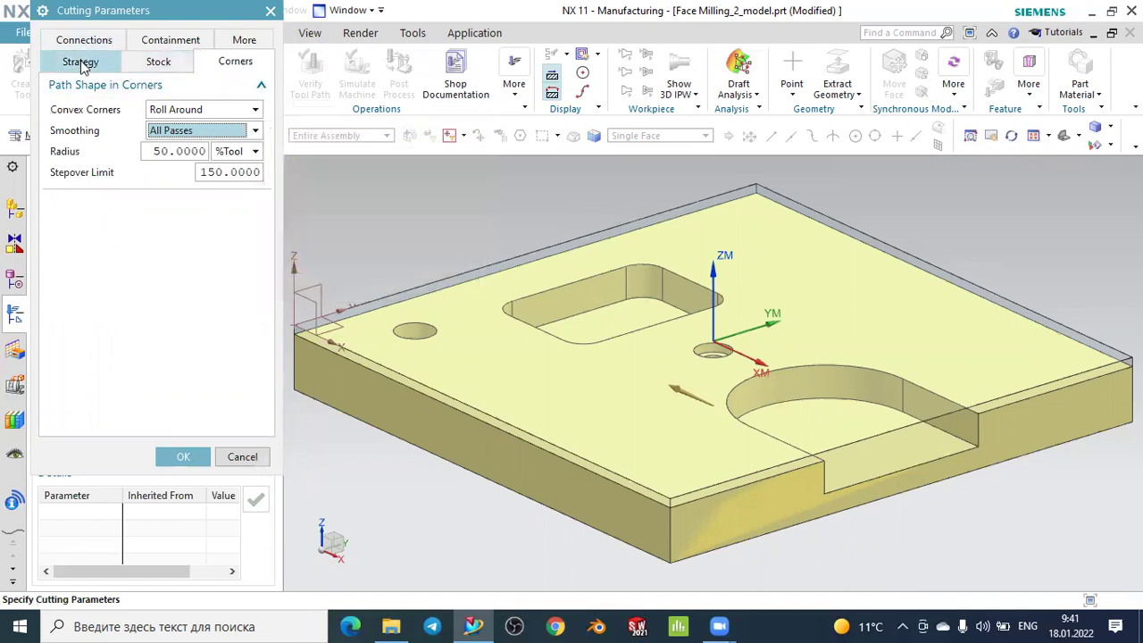
# - Keep a specified 180° cut angle and simplify the cut regions to Minimum Box
pyautogui.click(81, 64)
pyautogui.click(176, 131)
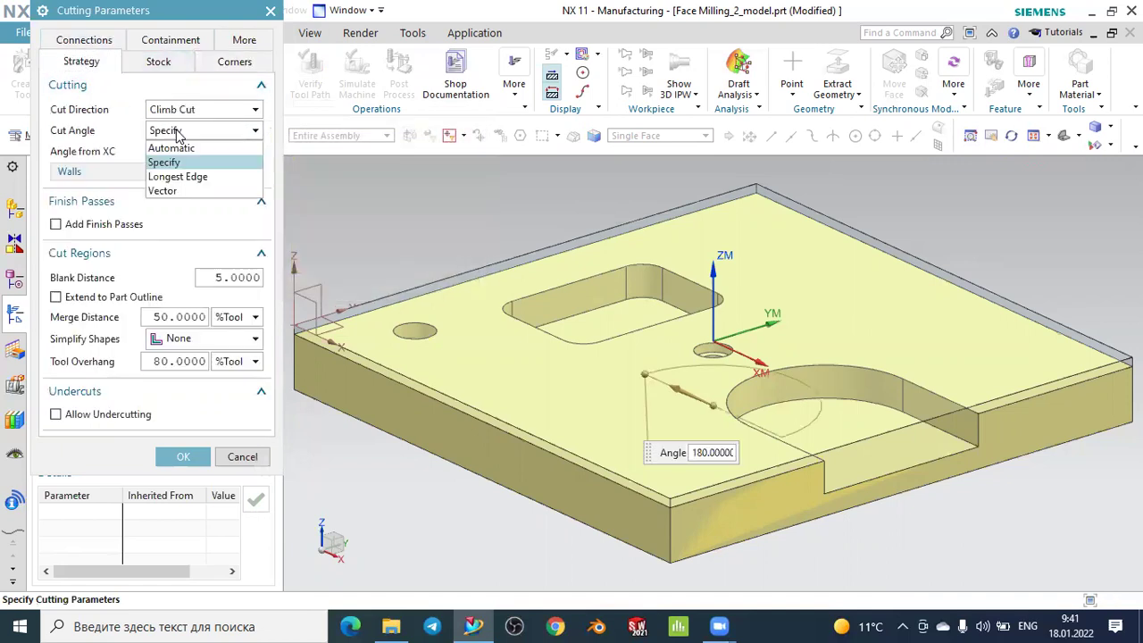
pyautogui.click(176, 131)
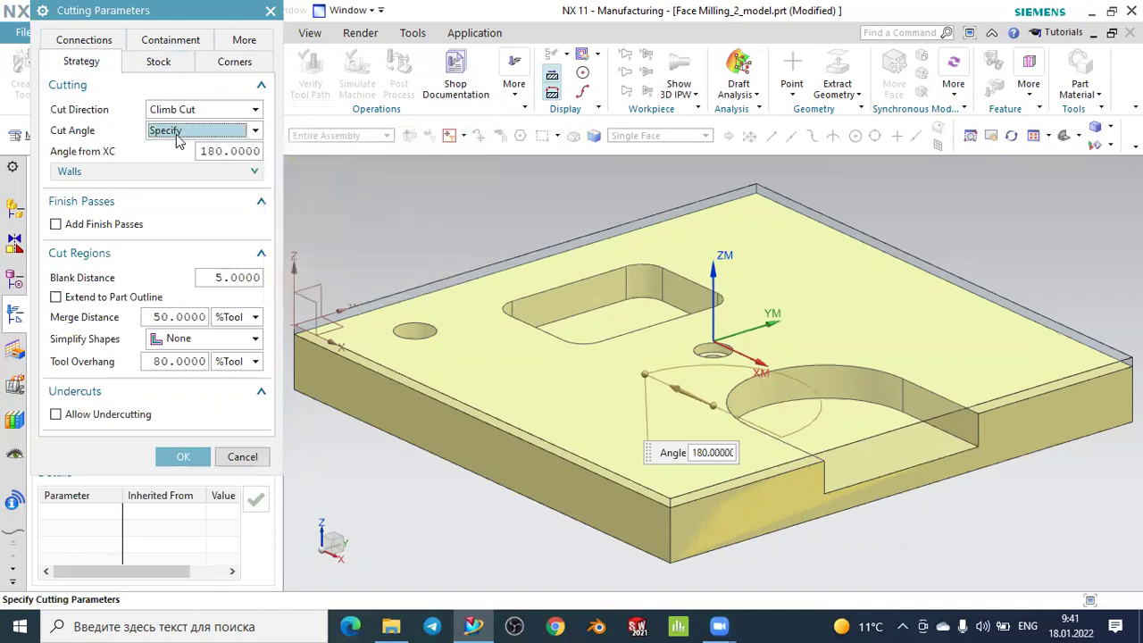
pyautogui.click(187, 339)
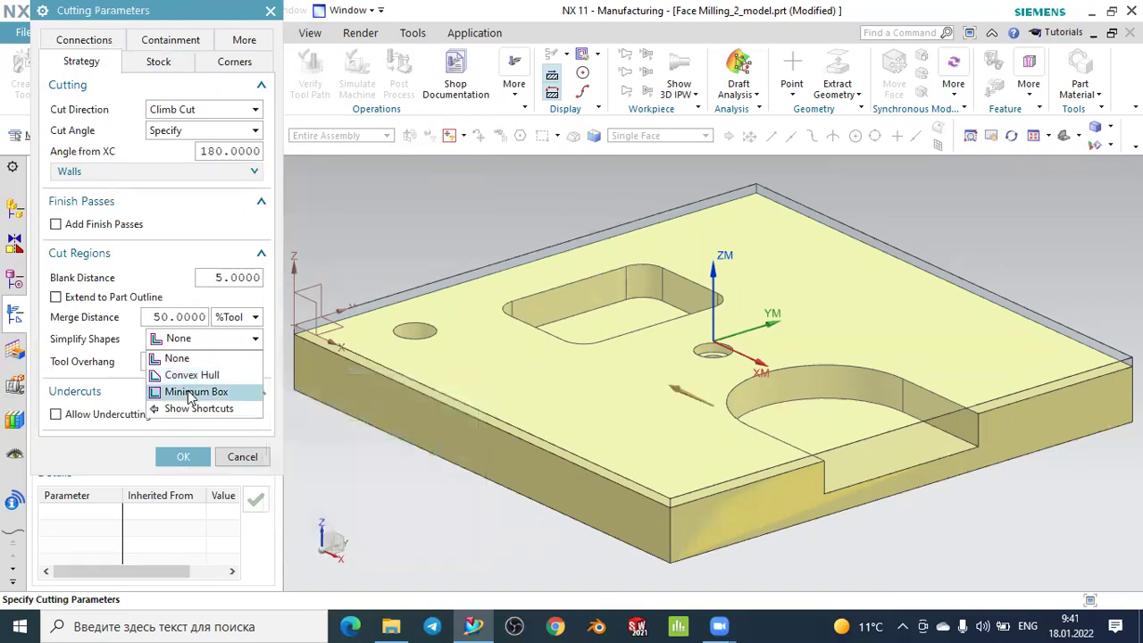
pyautogui.click(193, 394)
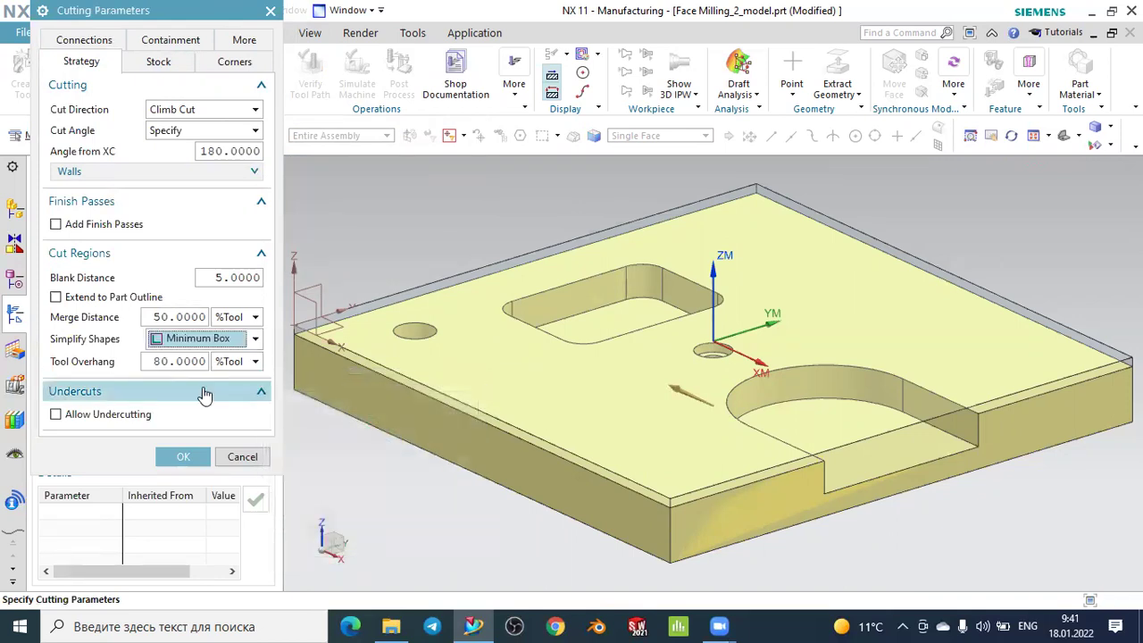
pyautogui.click(198, 462)
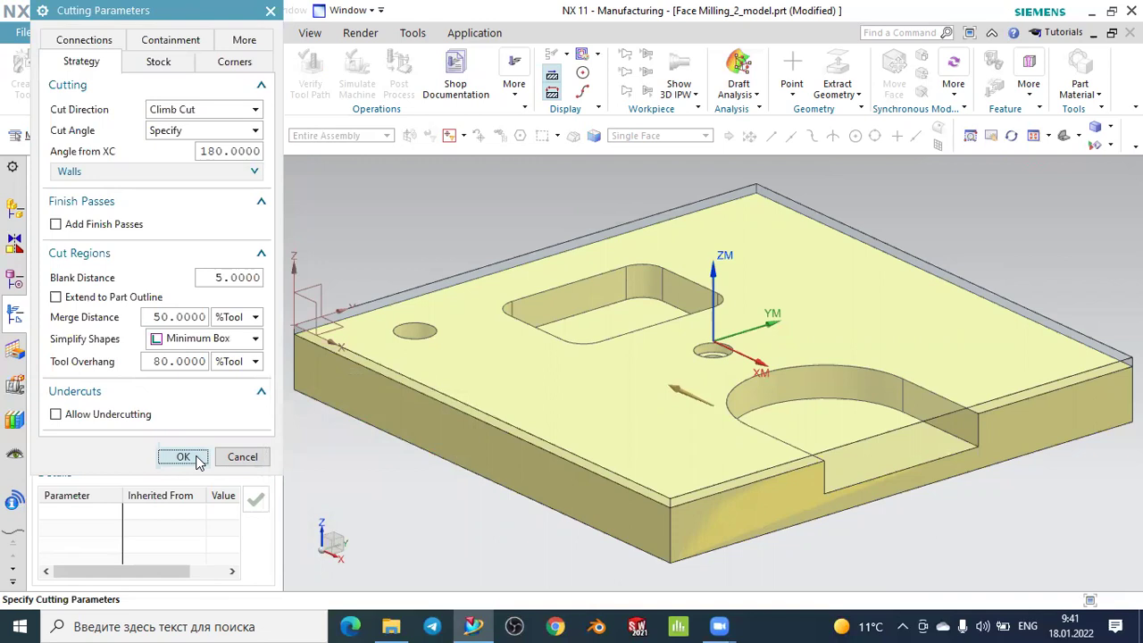
# - Generate and replay the zig-zag face-milling toolpath, viewing it from above
pyautogui.scroll(-1, 168, 535)
pyautogui.click(114, 552)
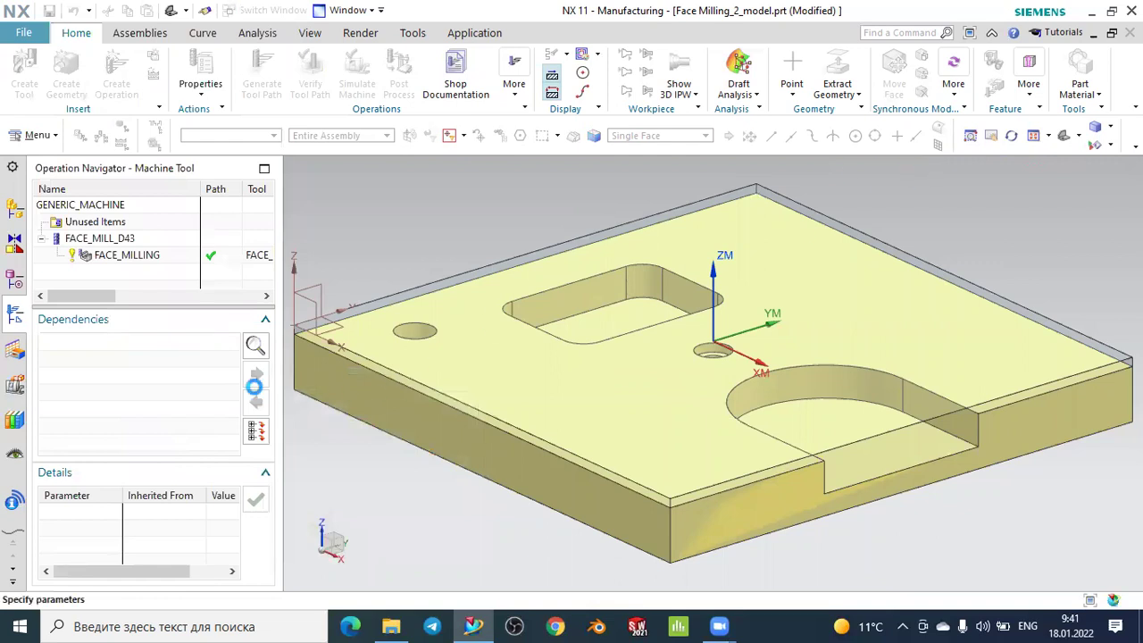
pyautogui.scroll(-1, 125, 553)
pyautogui.scroll(-2, 125, 555)
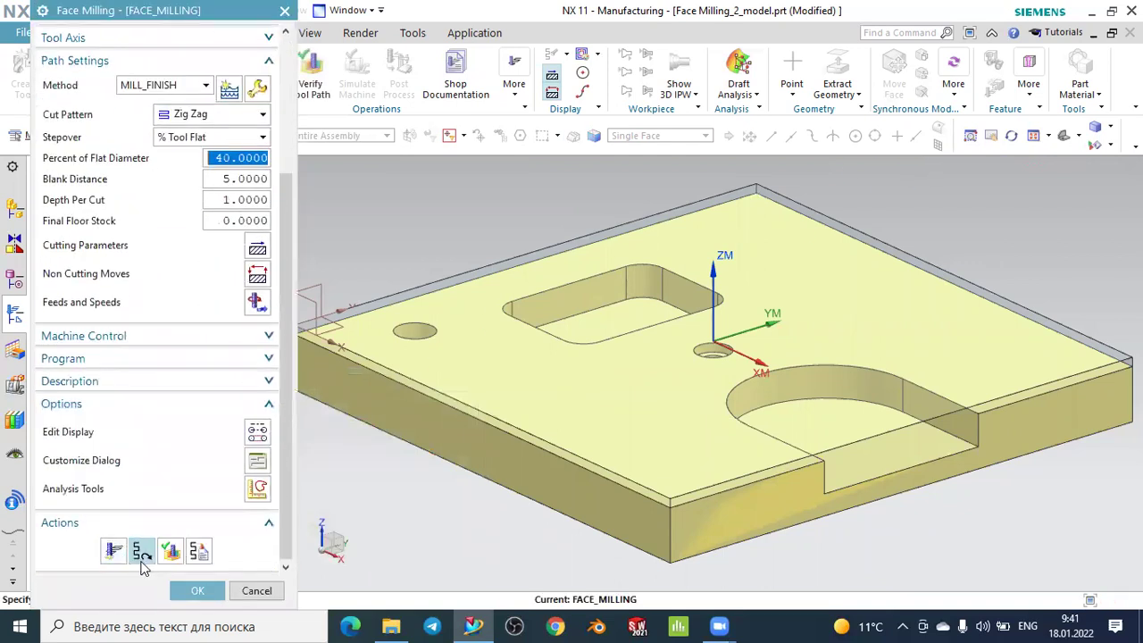
pyautogui.click(141, 551)
pyautogui.moveTo(547, 365)
pyautogui.mouseDown(button='middle')
pyautogui.moveTo(498, 382)
pyautogui.moveTo(482, 473)
pyautogui.moveTo(497, 505)
pyautogui.moveTo(814, 380)
pyautogui.moveTo(839, 419)
pyautogui.mouseUp(button='middle')
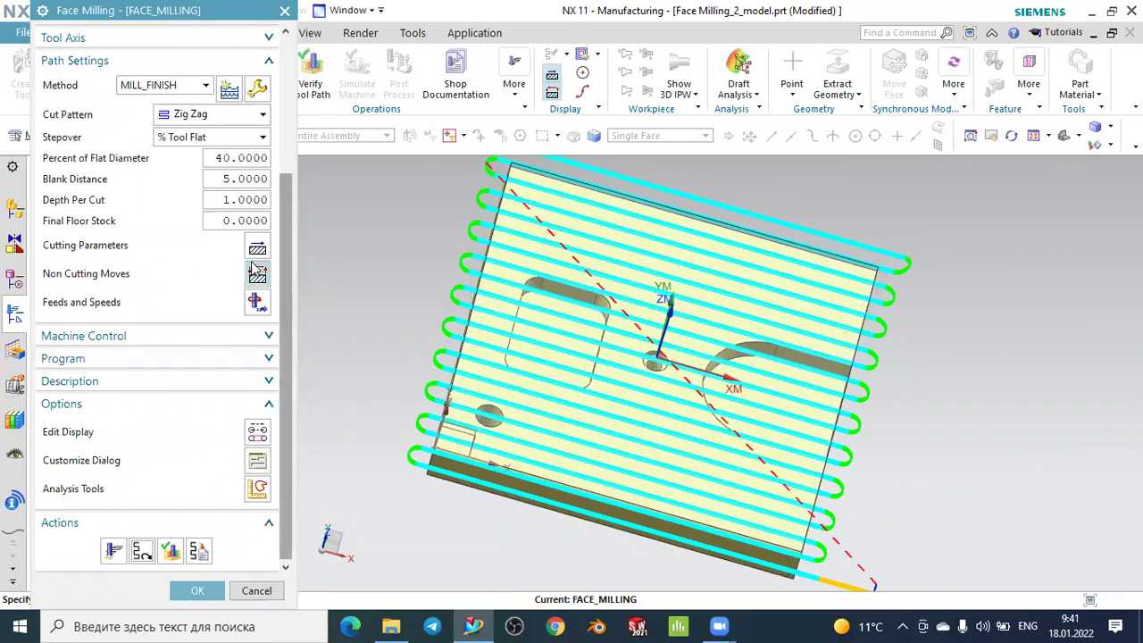
pyautogui.click(257, 249)
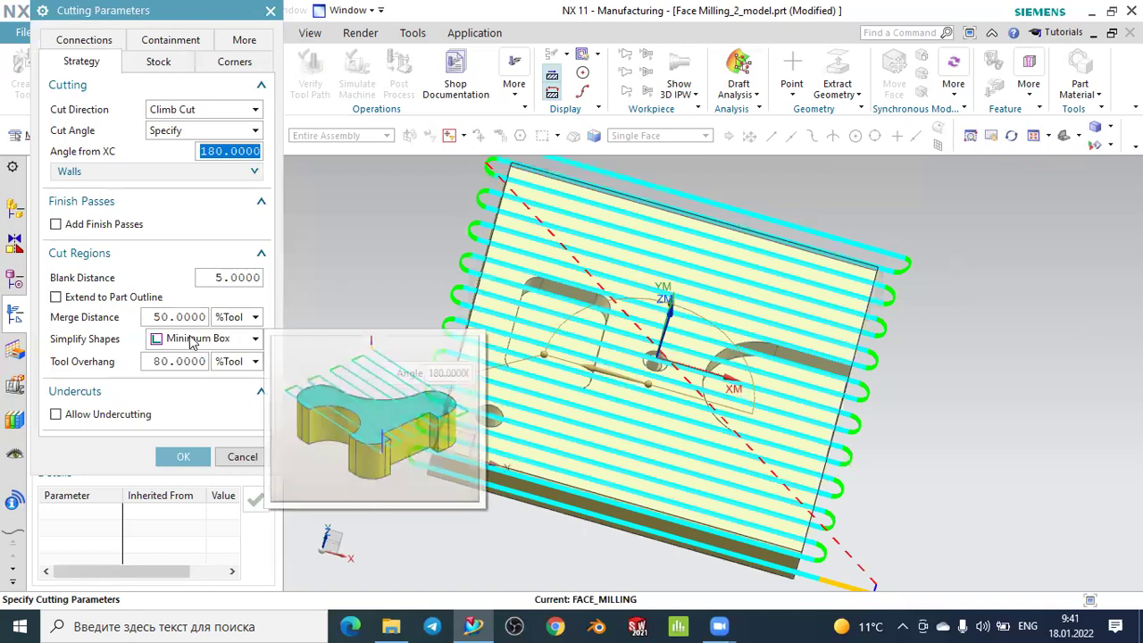
# - Change tool overhang from 80 to 60 %Tool, keeping Minimum Box, and regenerate the toolpath
pyautogui.click(189, 341)
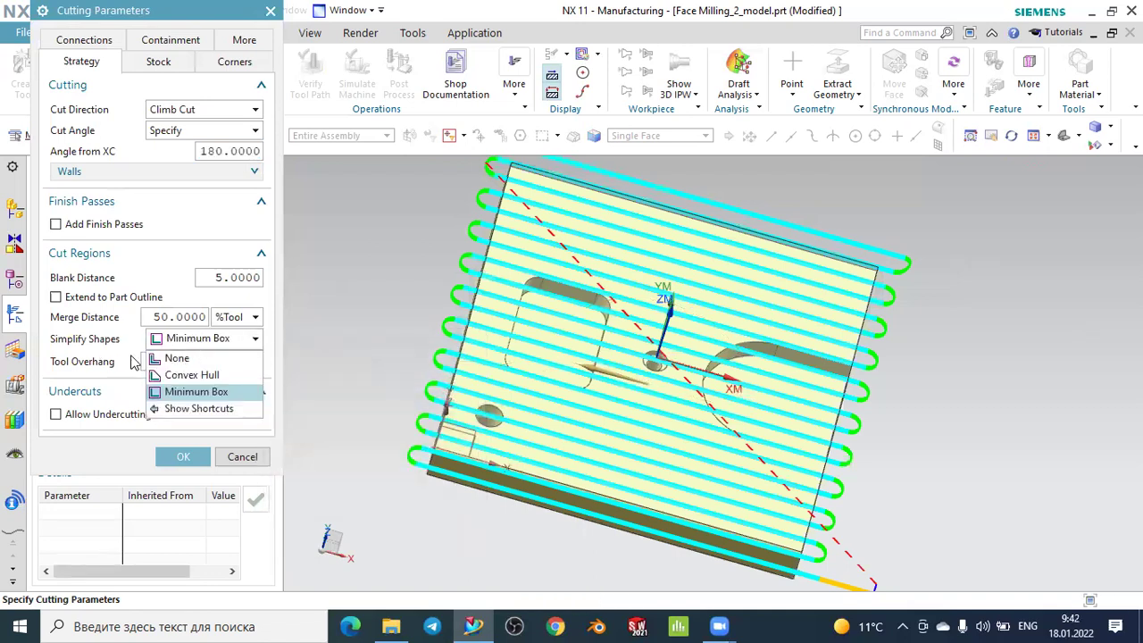
pyautogui.click(179, 393)
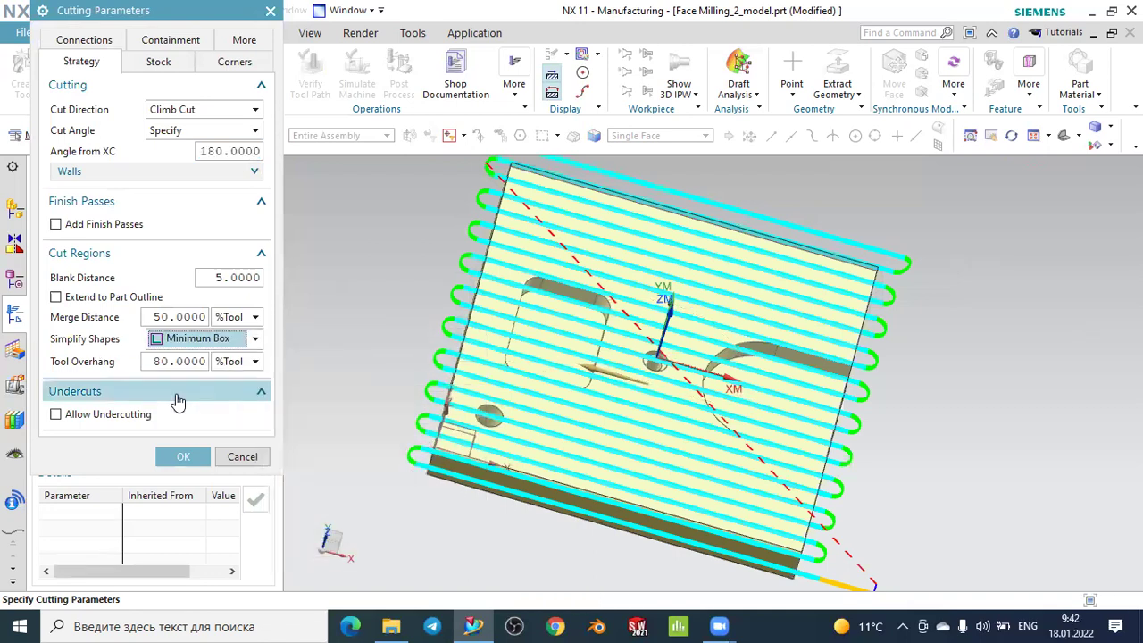
pyautogui.doubleClick(181, 361)
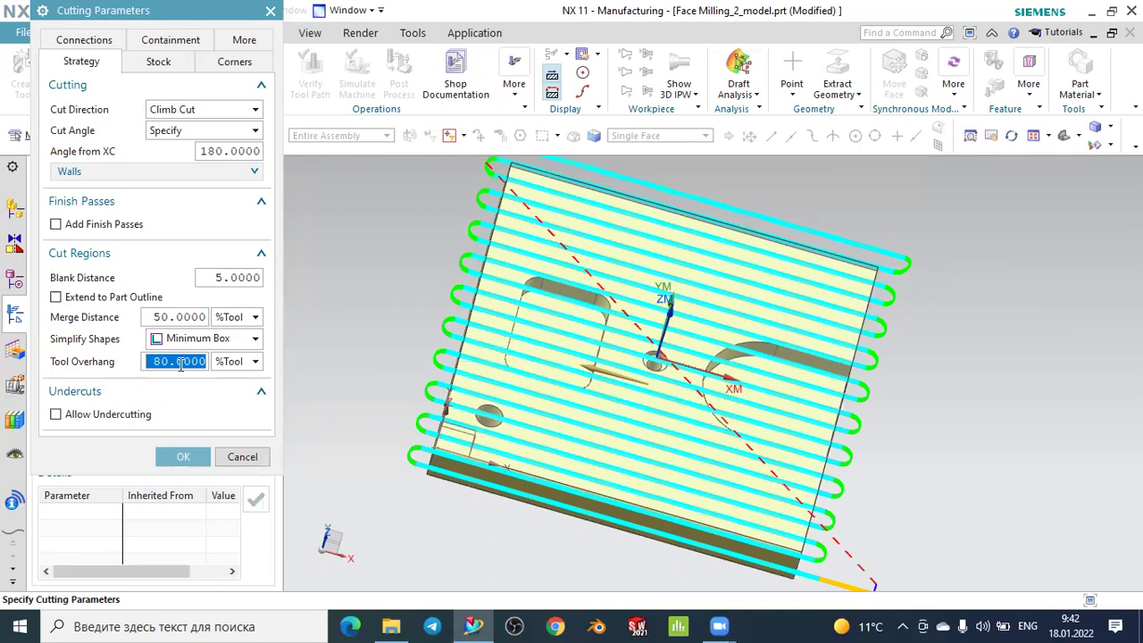
pyautogui.write('60')
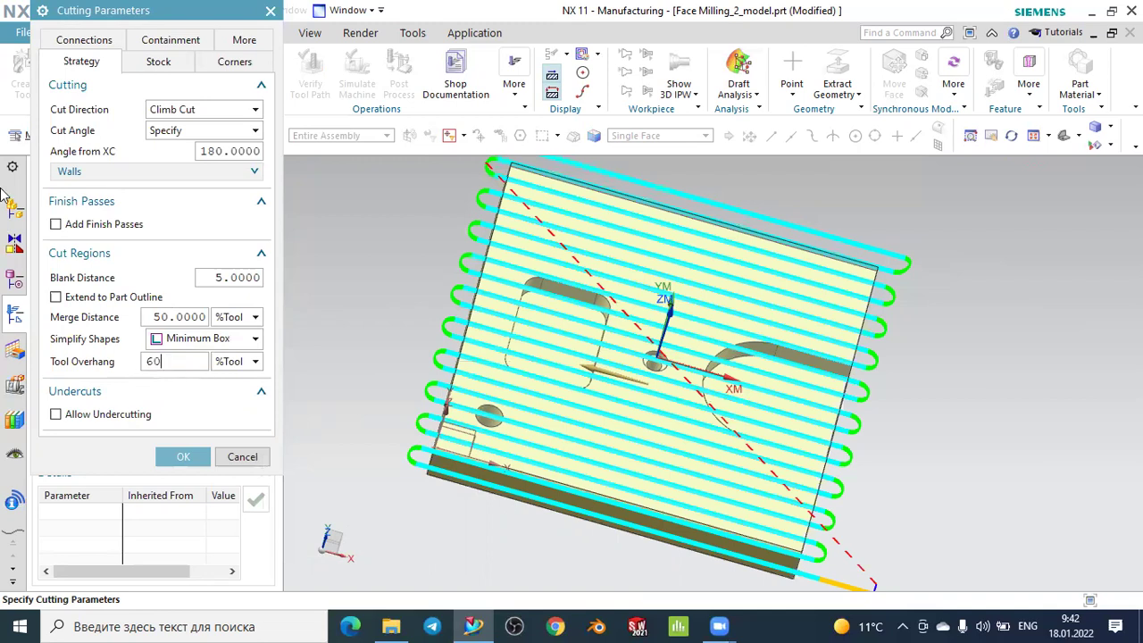
pyautogui.click(183, 455)
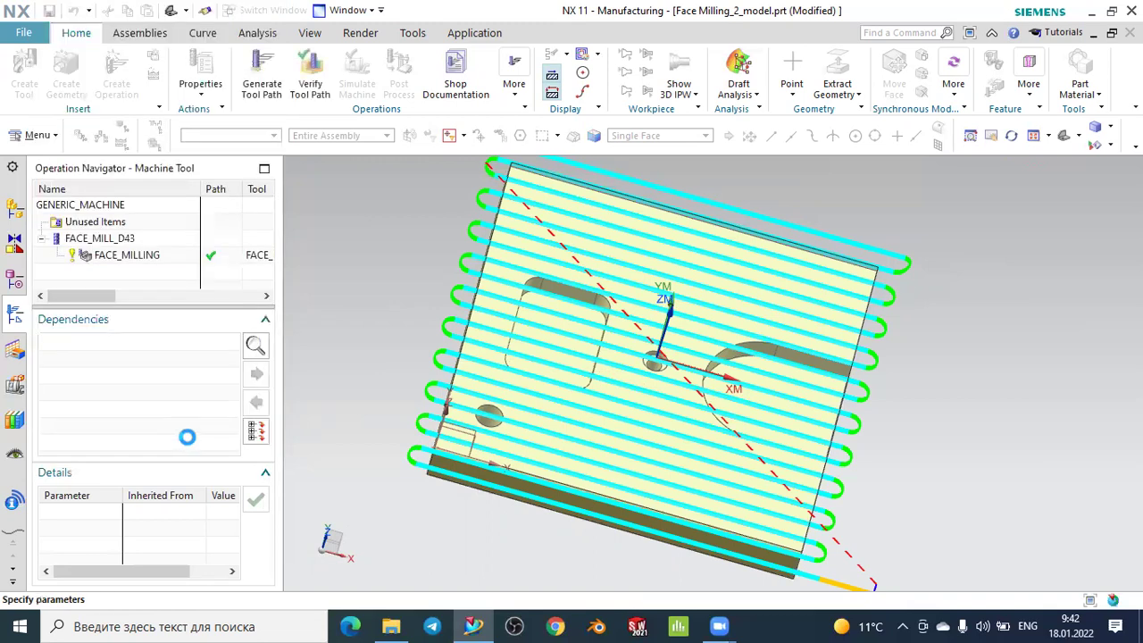
pyautogui.click(114, 550)
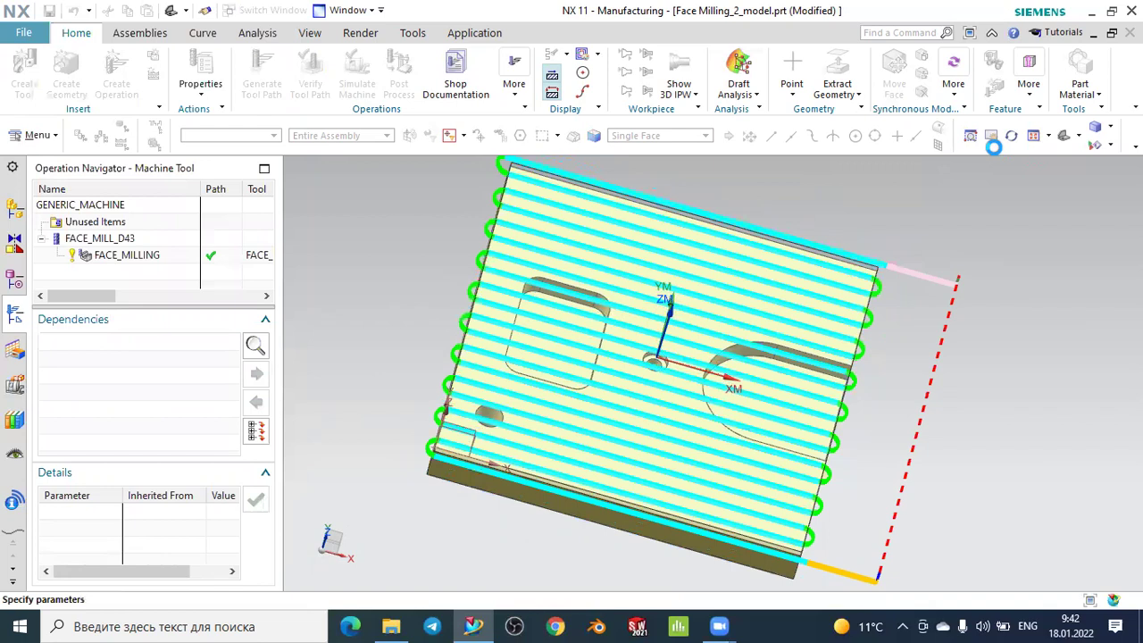
# - Run the 3D Dynamic simulation of all 68 toolpath motions from a trimetric view
pyautogui.click(1065, 138)
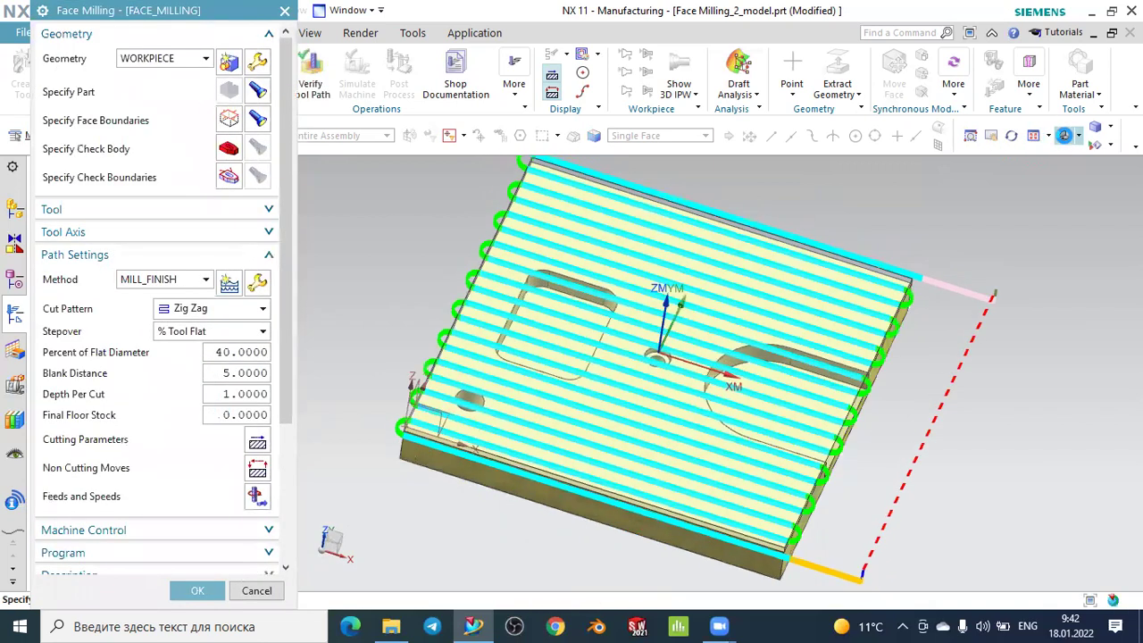
pyautogui.scroll(-5, 218, 485)
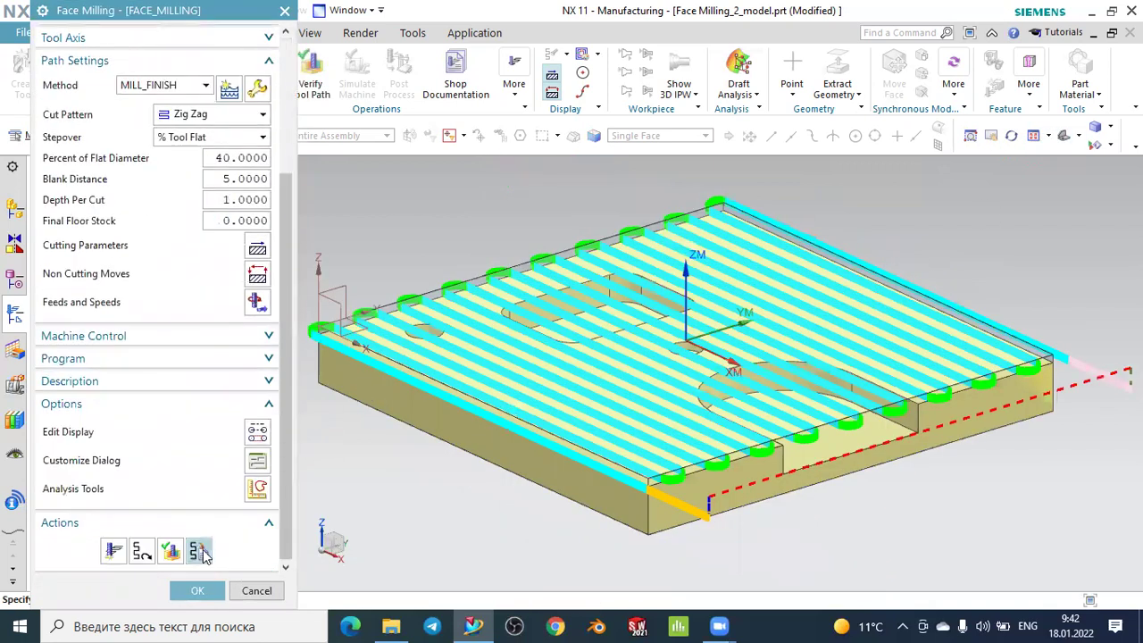
pyautogui.click(176, 552)
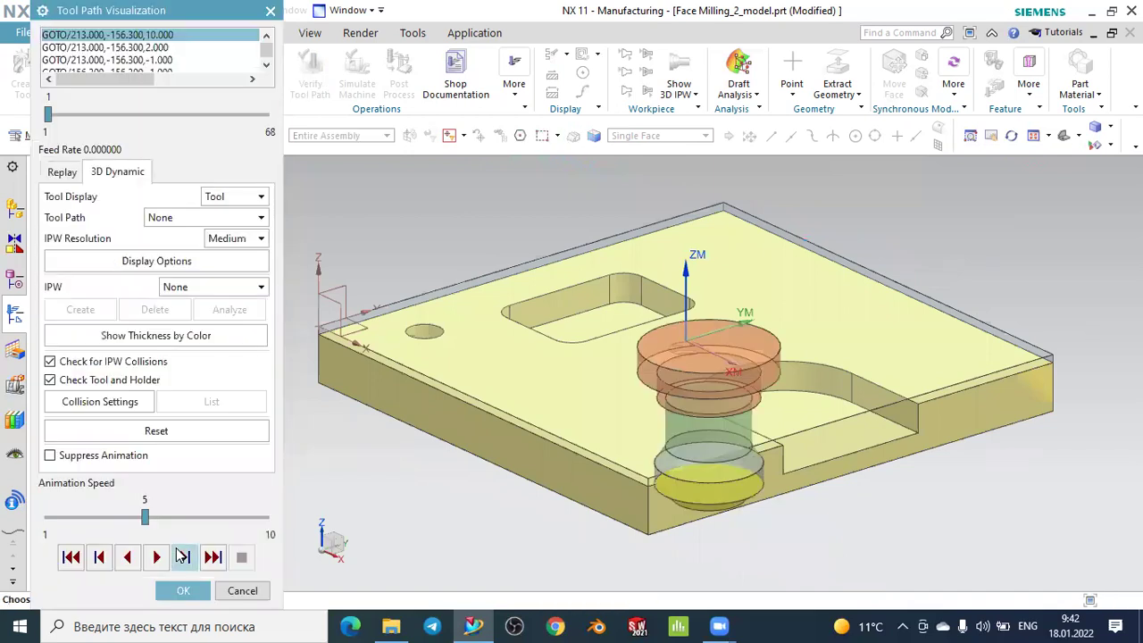
pyautogui.click(159, 558)
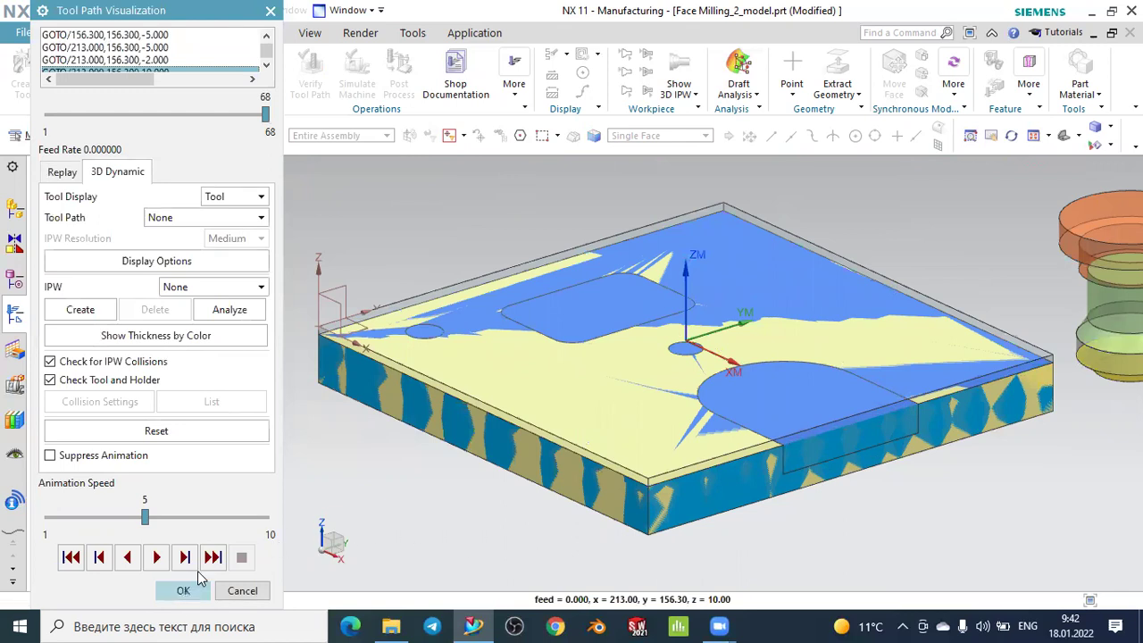
pyautogui.click(183, 590)
pyautogui.moveTo(420, 477); pyautogui.dragTo(467, 483, button='middle')
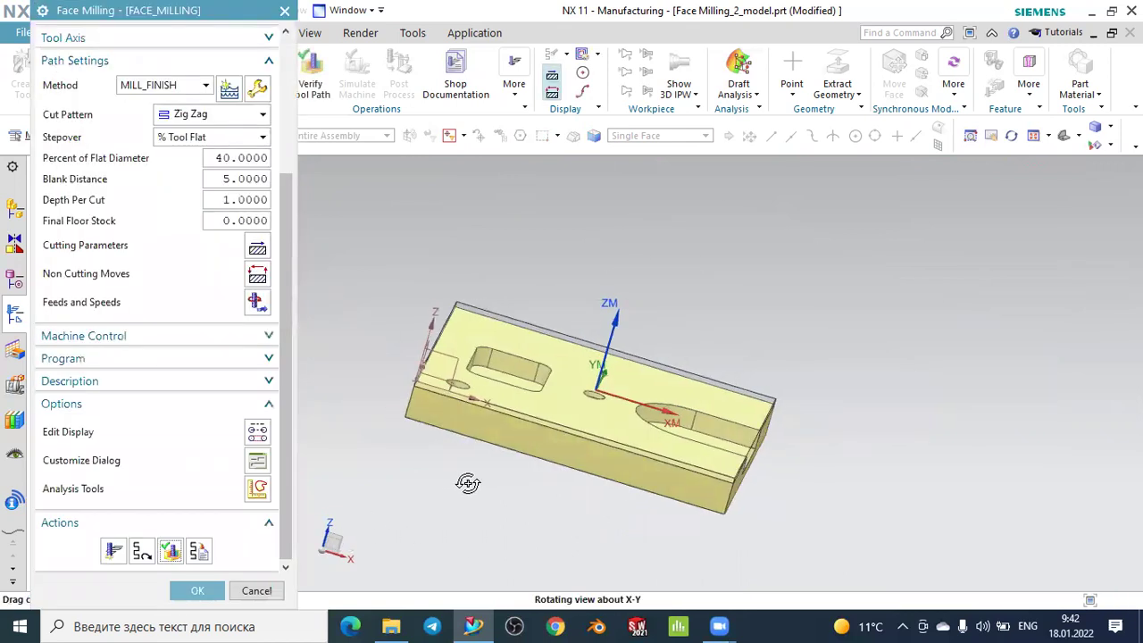
pyautogui.click(198, 590)
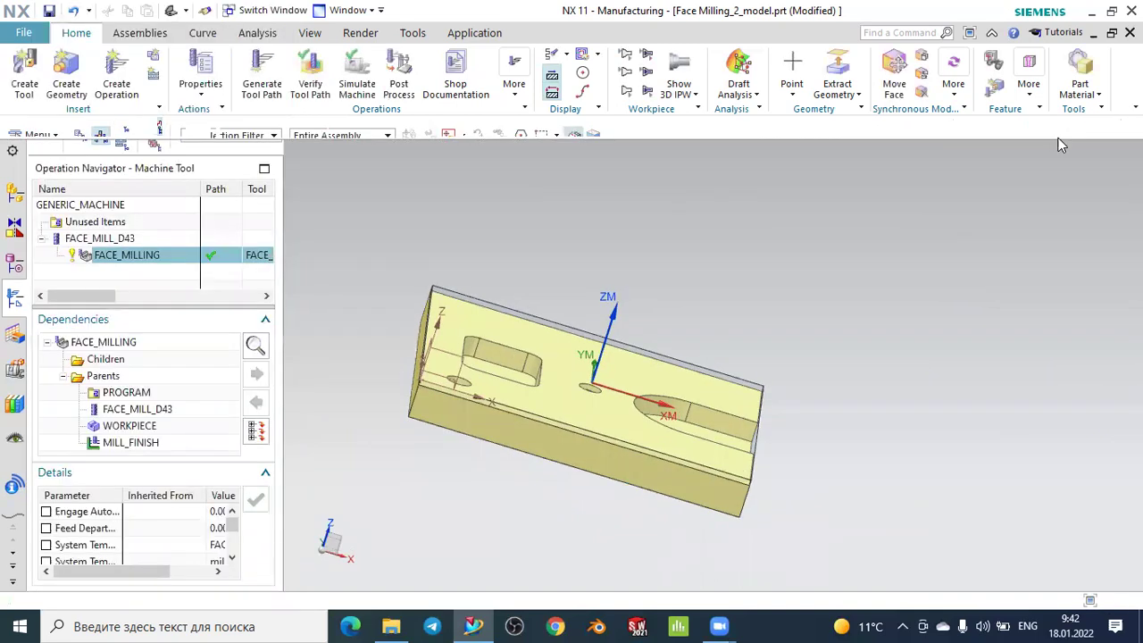
pyautogui.click(760, 129)
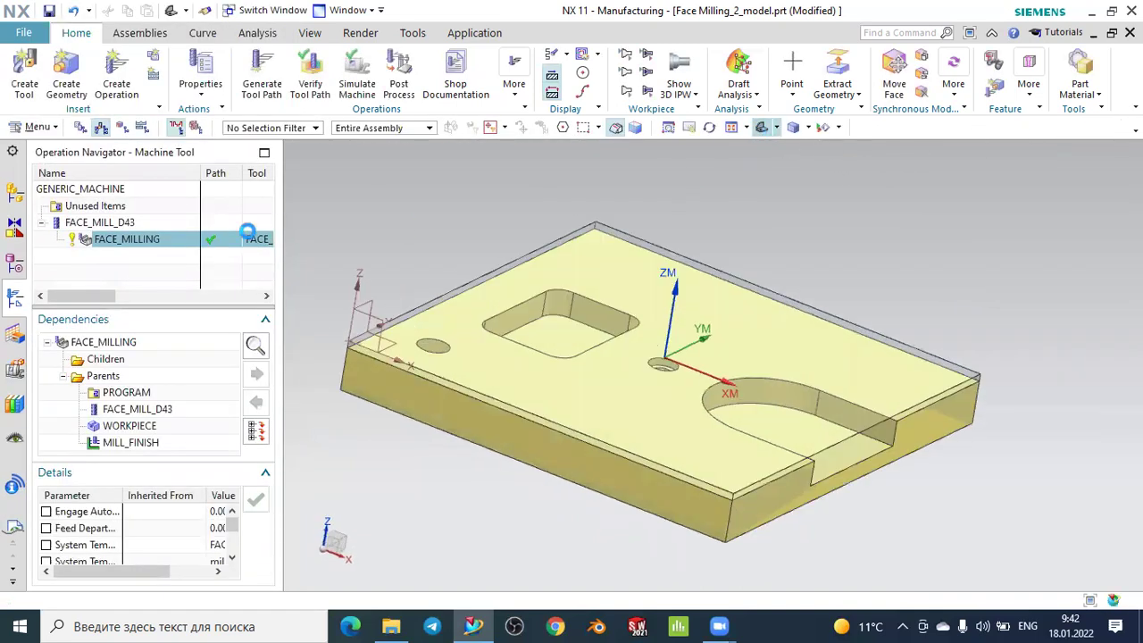
pyautogui.click(81, 128)
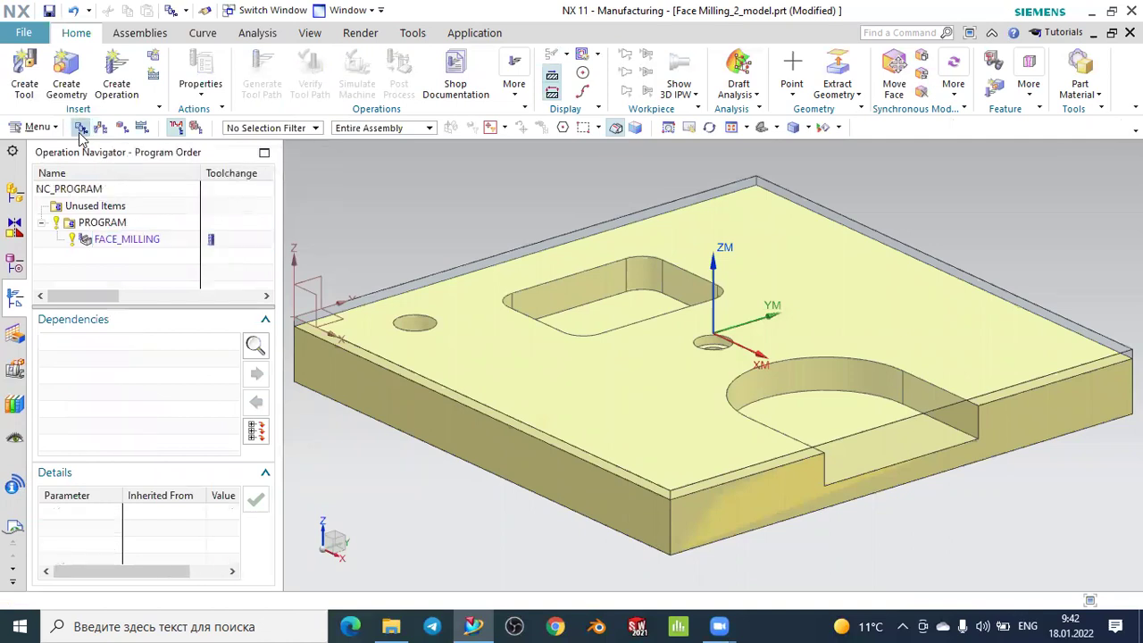
pyautogui.click(107, 243)
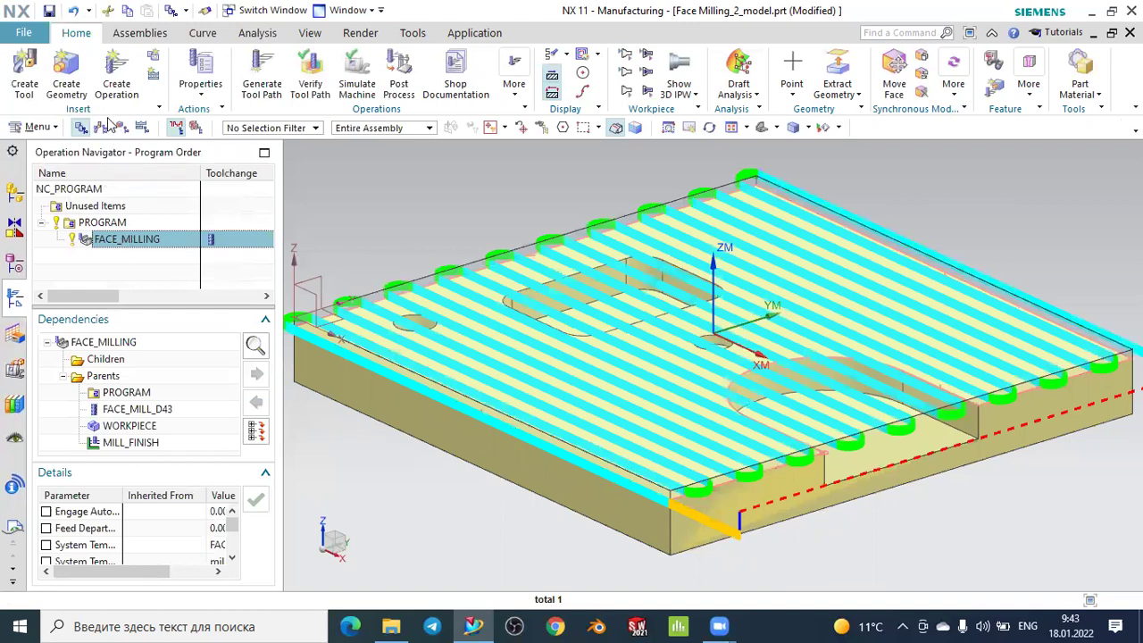
pyautogui.click(100, 128)
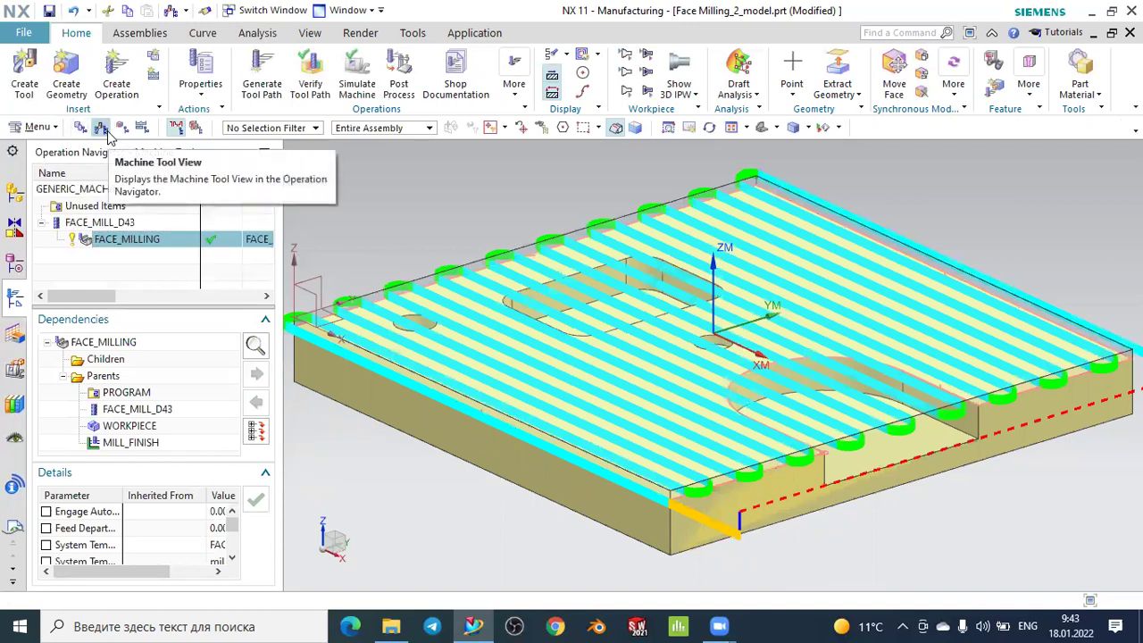
pyautogui.click(98, 223)
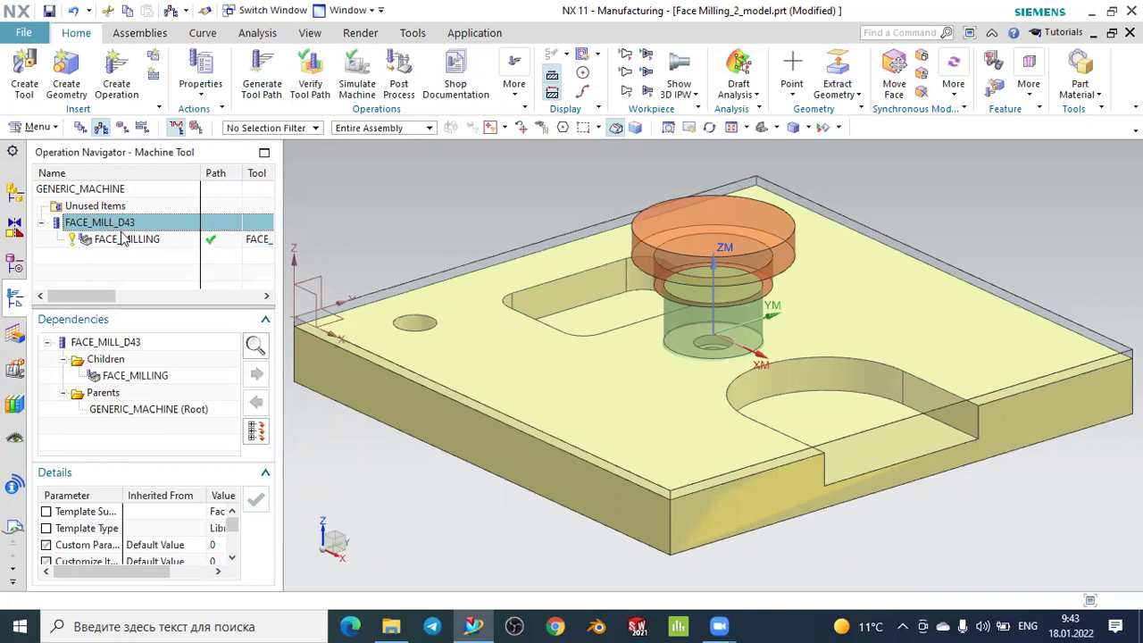
pyautogui.click(122, 243)
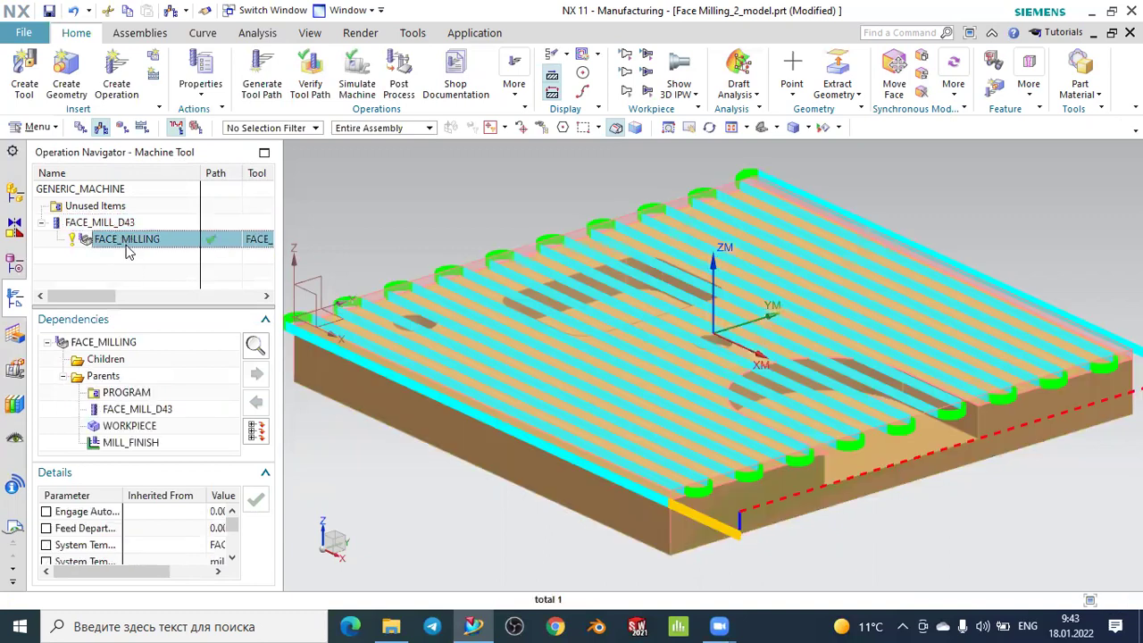
pyautogui.click(122, 128)
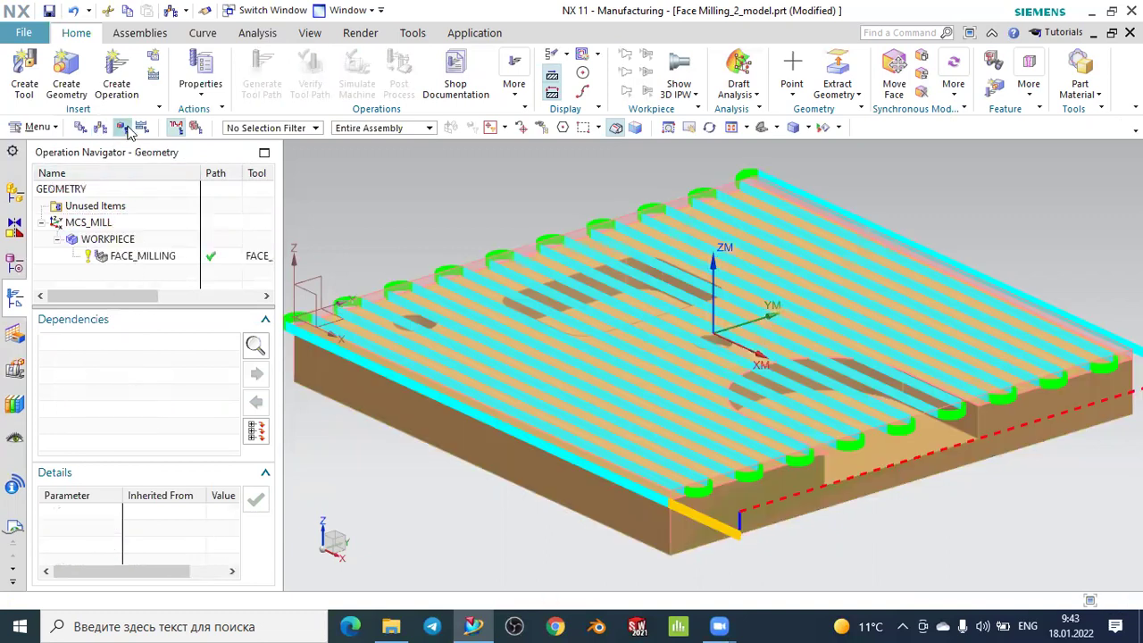
pyautogui.click(105, 239)
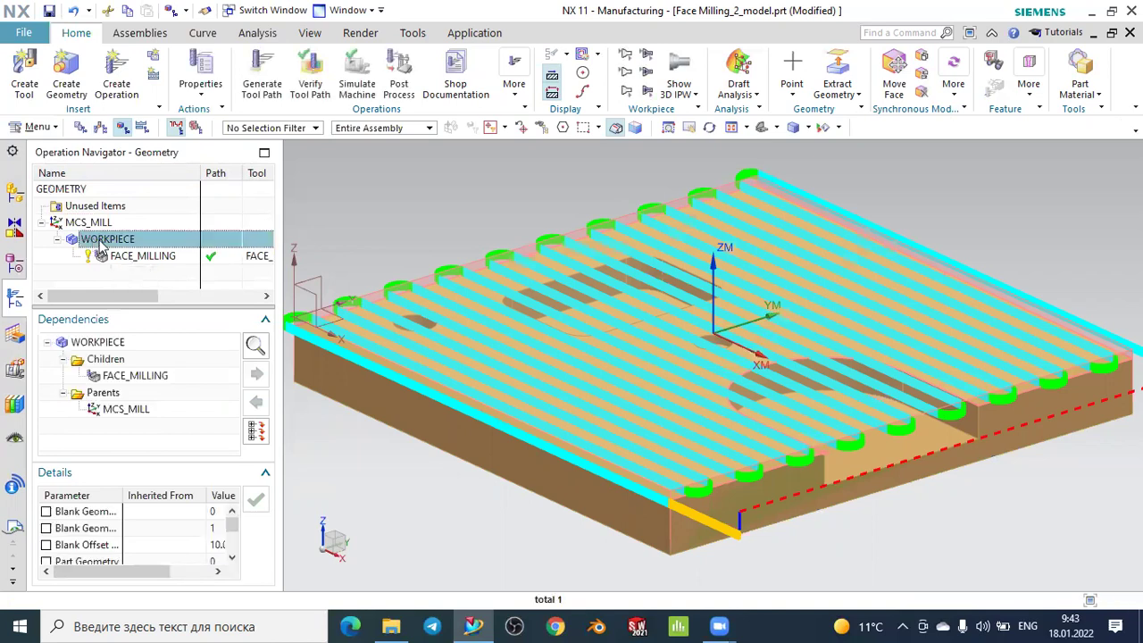
pyautogui.click(139, 259)
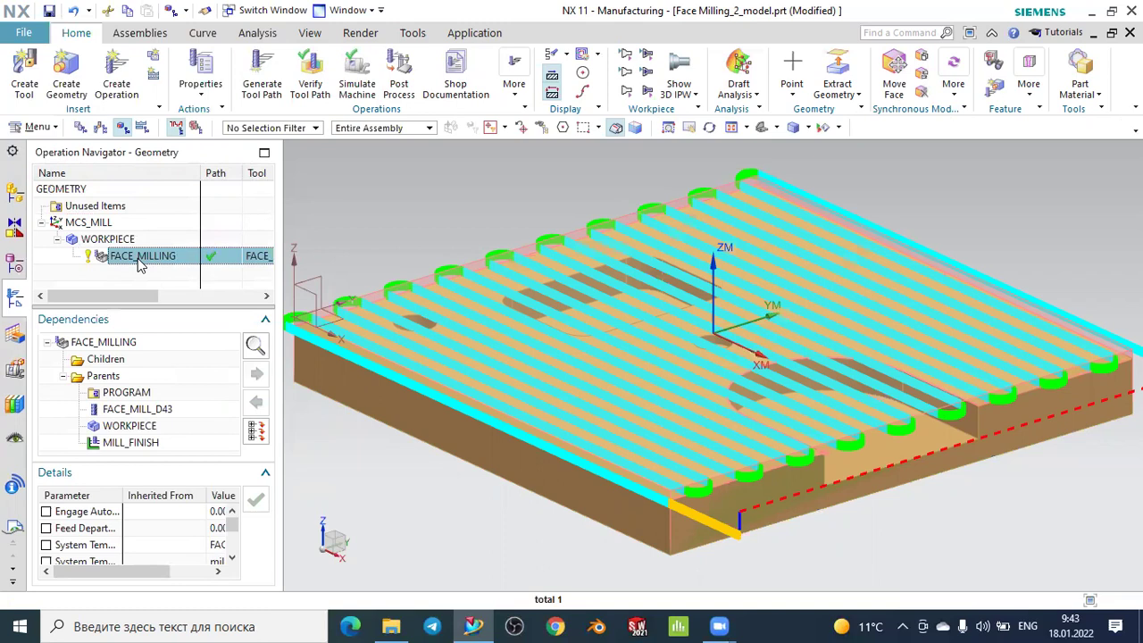
pyautogui.click(80, 126)
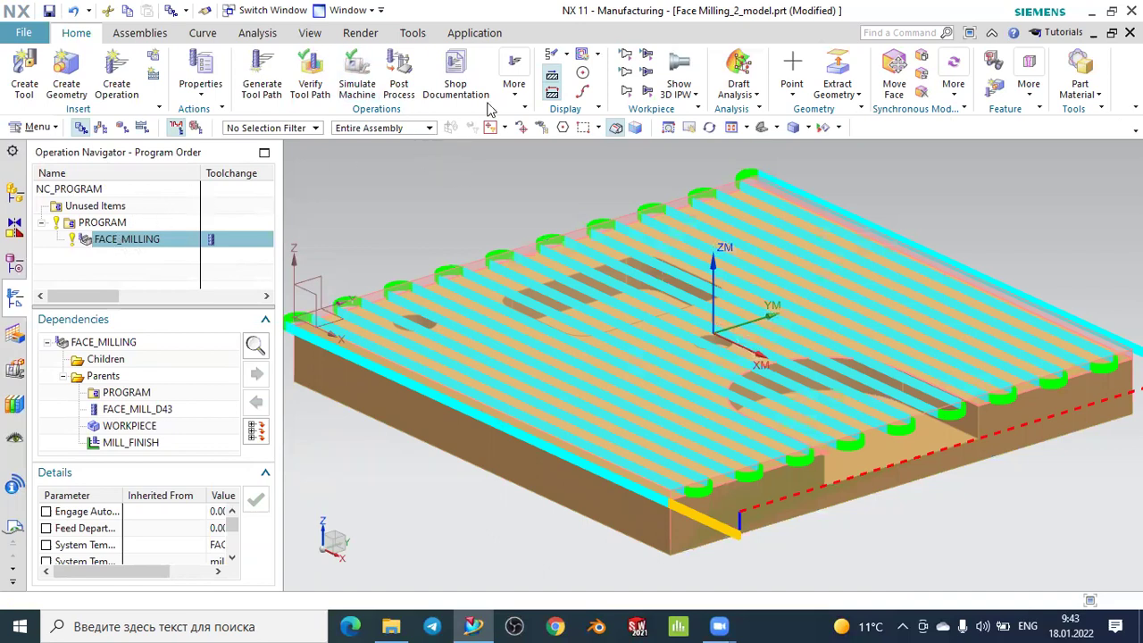
# - Post-process FACE_MILLING with MILL_3_AXIS in Metric/PART units and accept the units warning
pyautogui.click(401, 64)
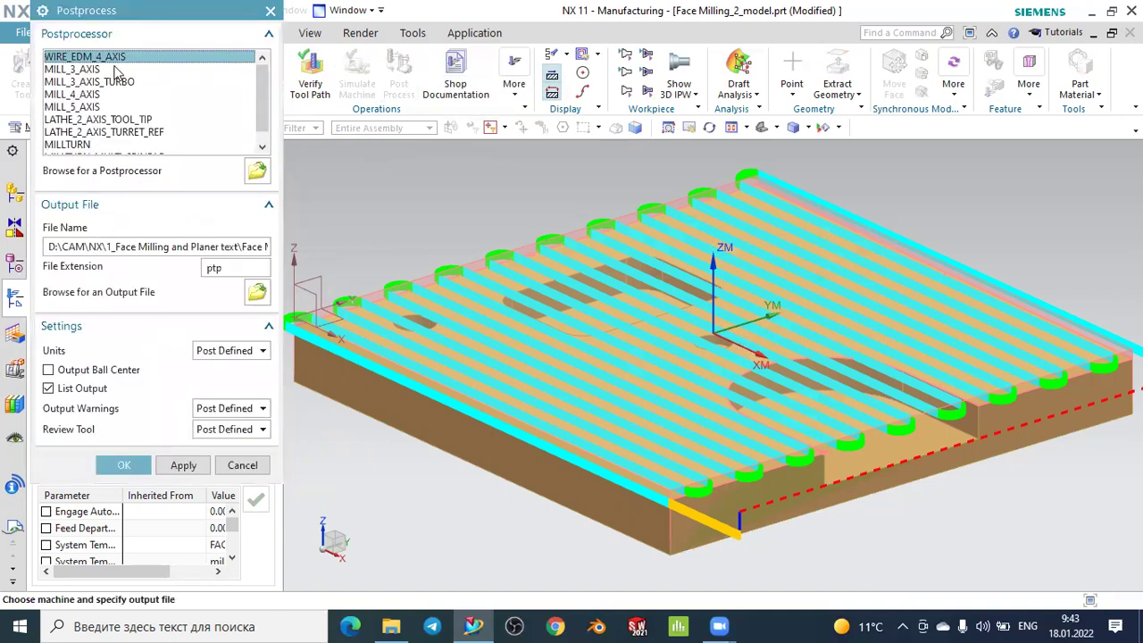
pyautogui.click(78, 70)
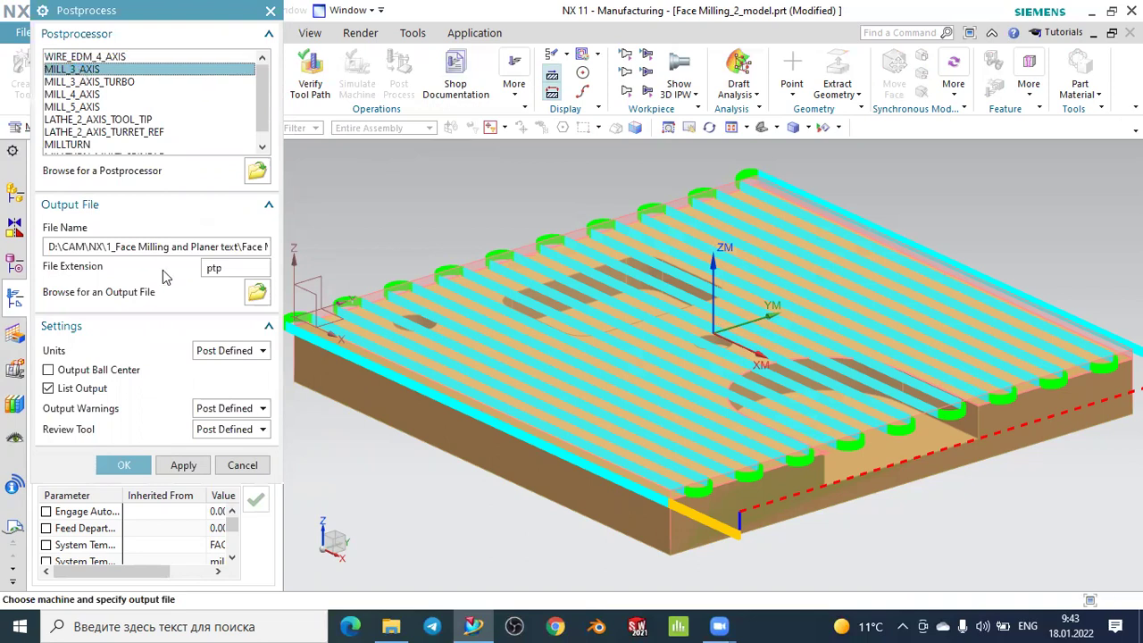
pyautogui.click(209, 356)
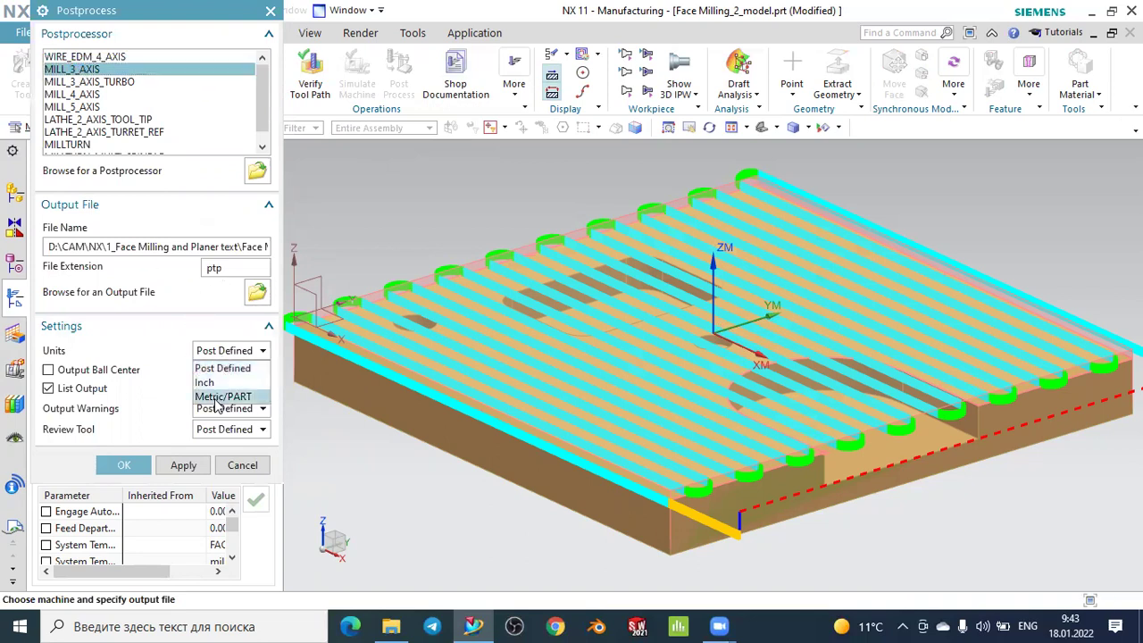
pyautogui.click(214, 396)
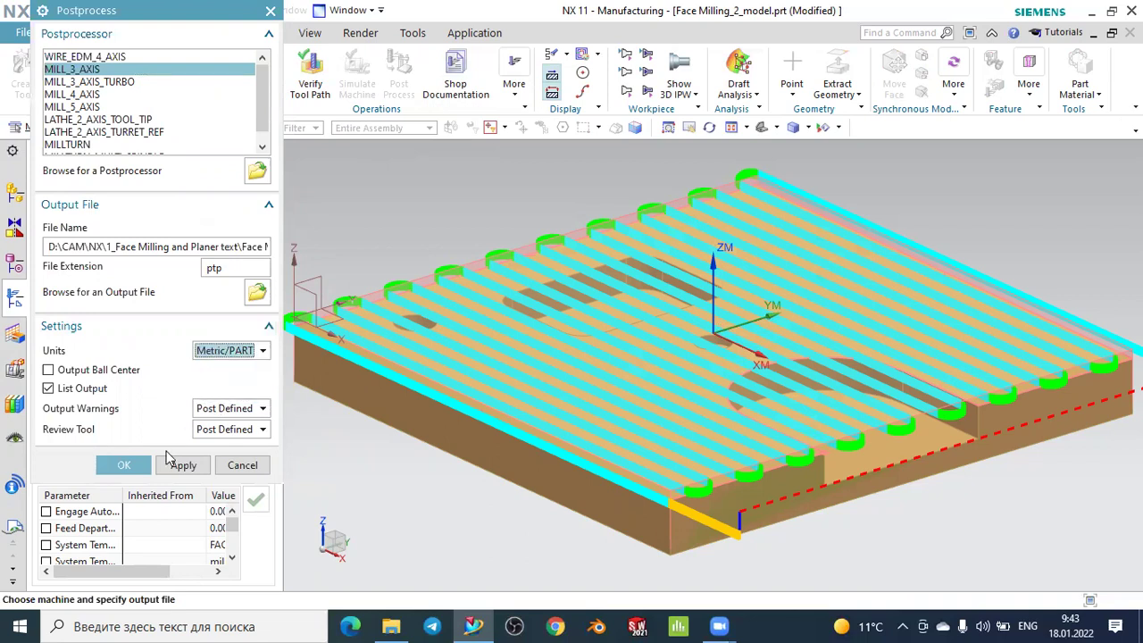
pyautogui.click(124, 465)
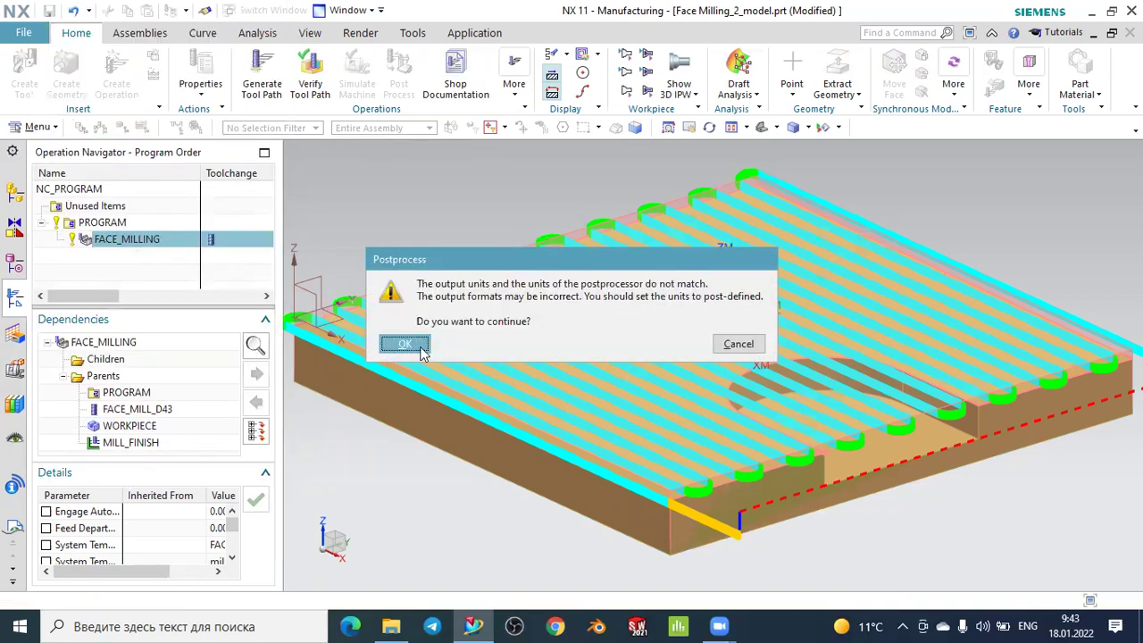
pyautogui.click(409, 347)
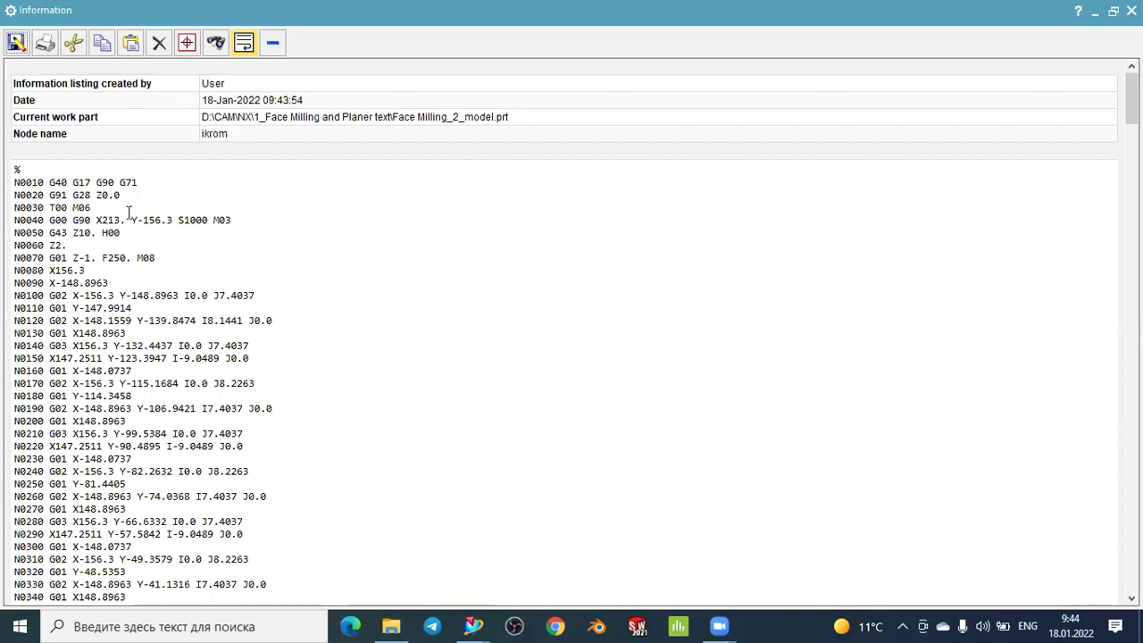
# - Scroll through the 382-line G-code listing, then close the Information window
pyautogui.scroll(-1, 97, 199)
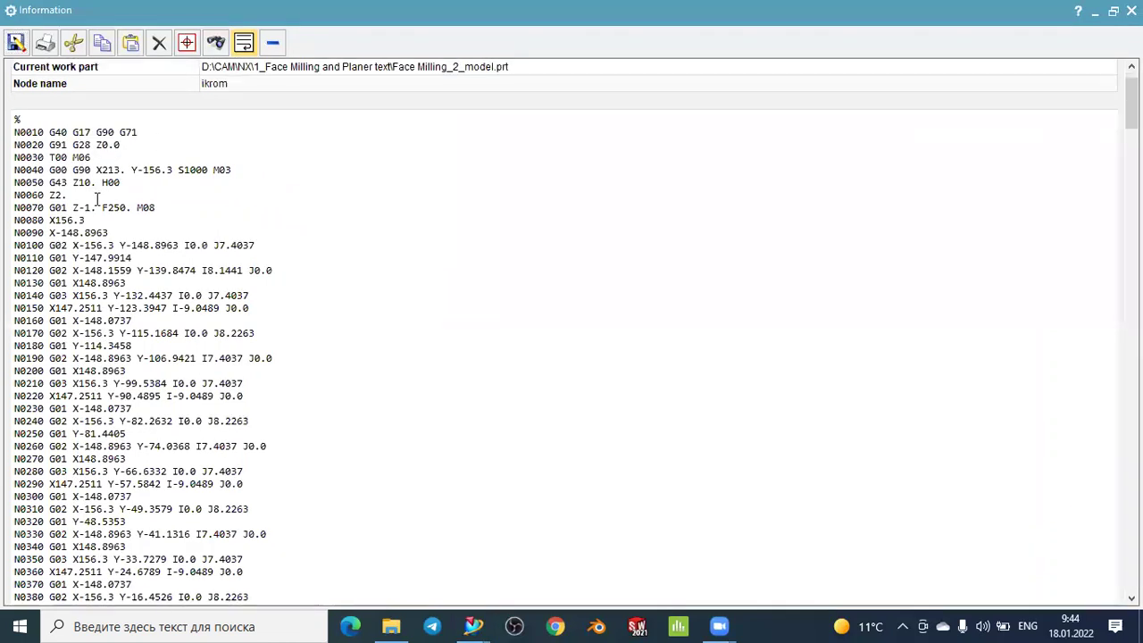
pyautogui.scroll(-2, 97, 198)
pyautogui.scroll(-6, 96, 198)
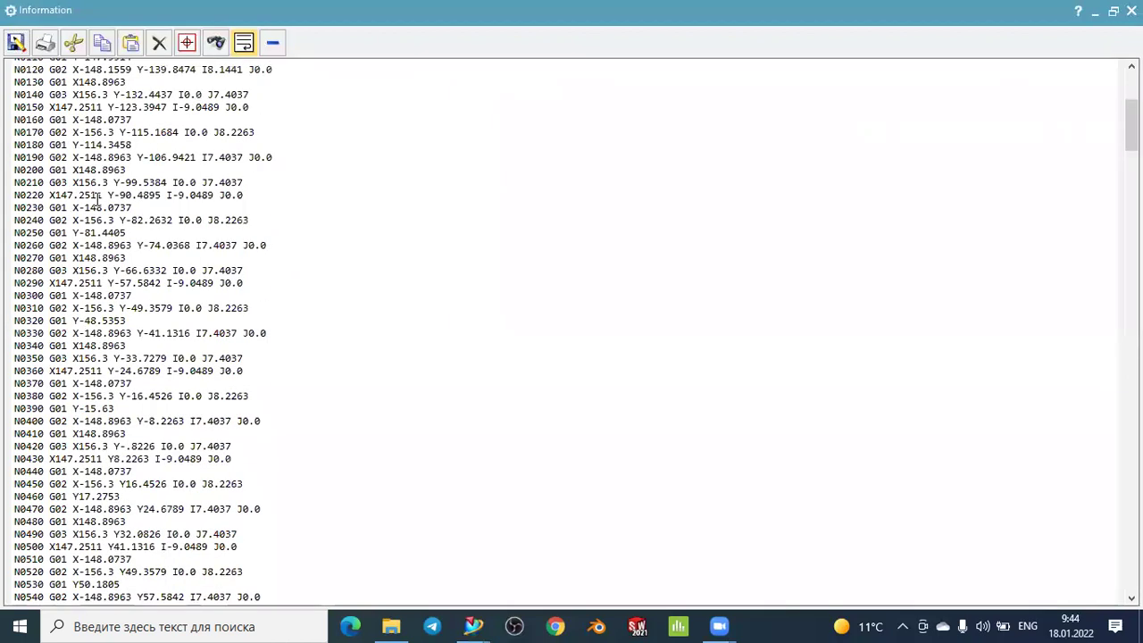
pyautogui.scroll(-8, 96, 198)
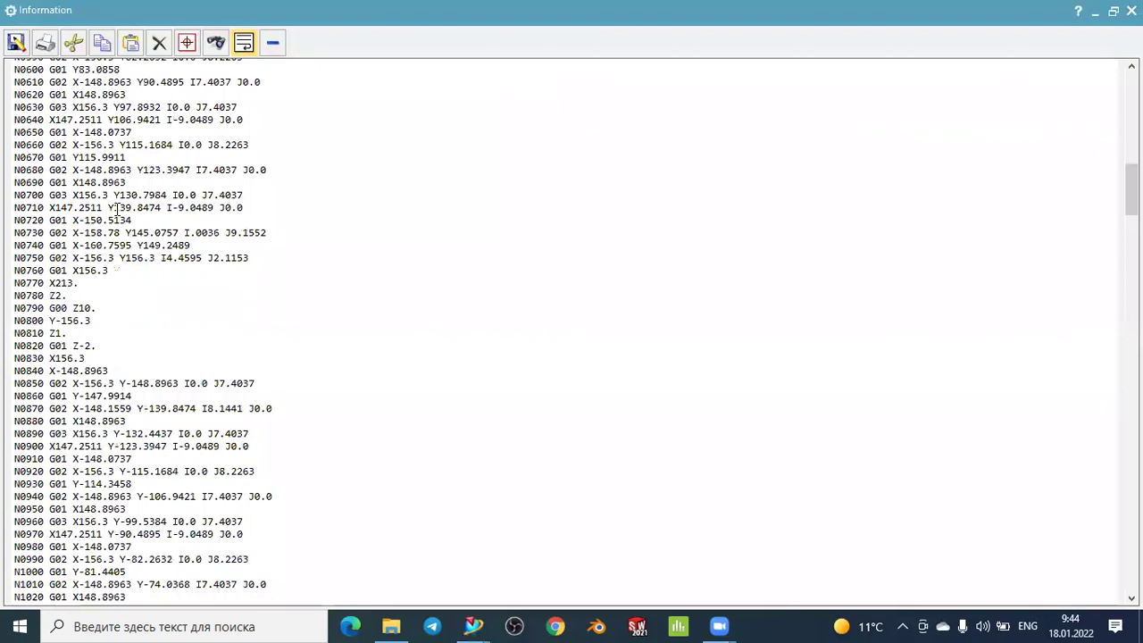
pyautogui.scroll(-8, 191, 295)
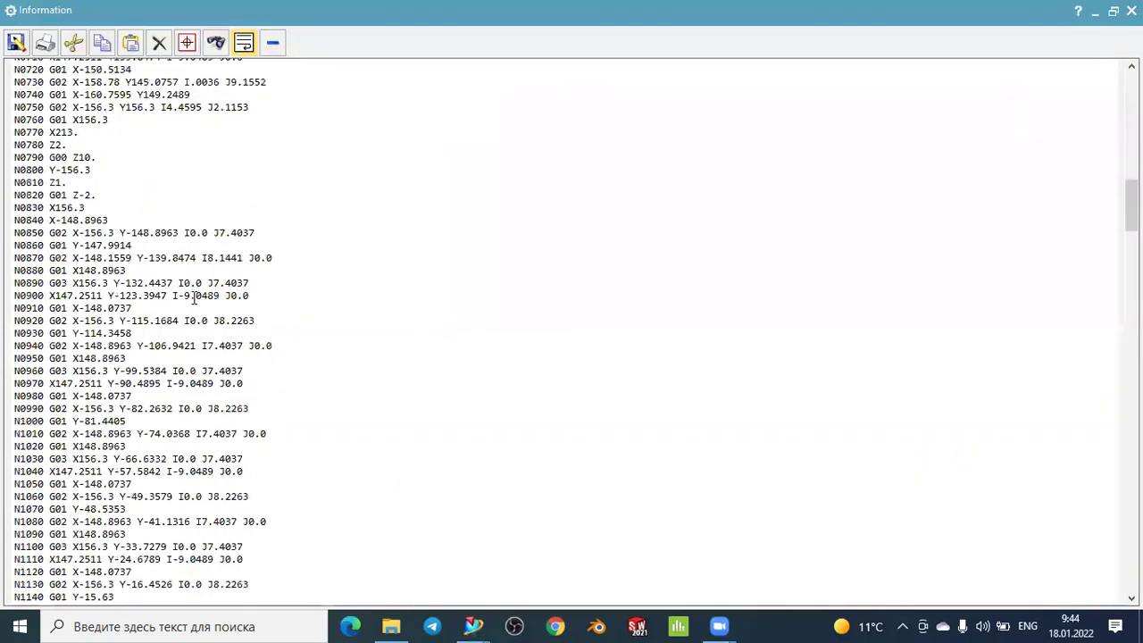
pyautogui.scroll(-6, 195, 295)
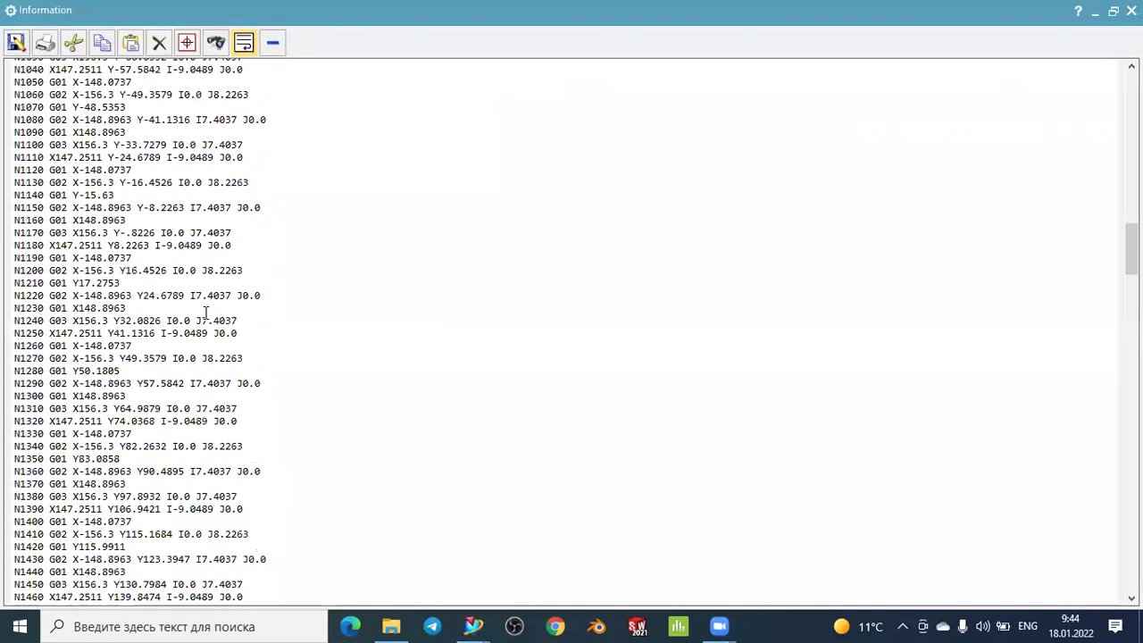
pyautogui.scroll(-3, 205, 312)
pyautogui.scroll(20, 206, 312)
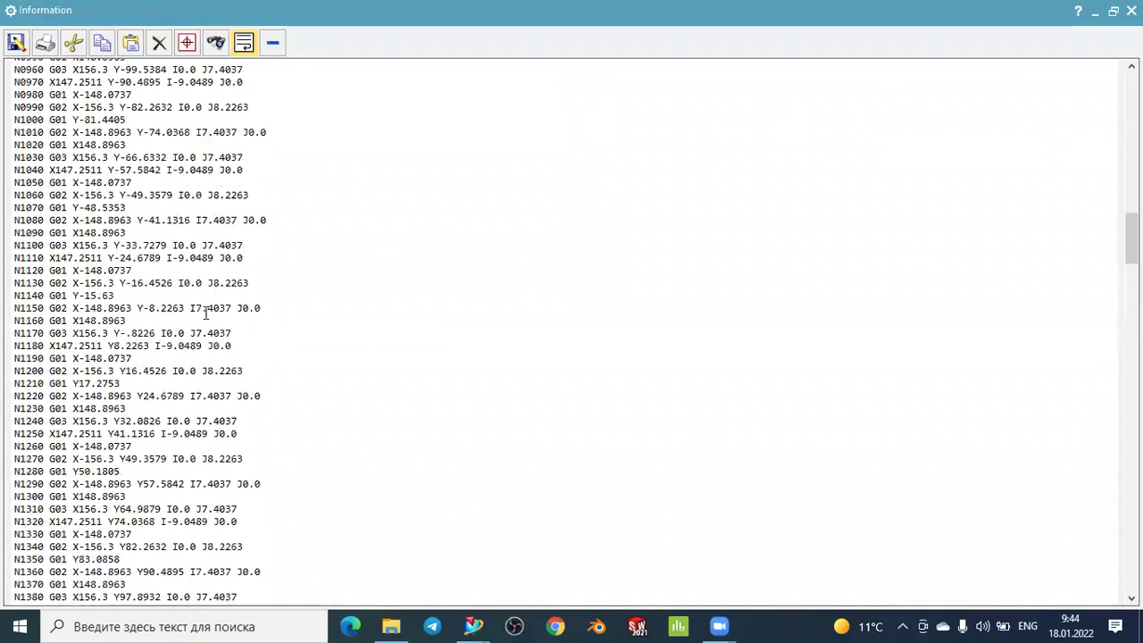
pyautogui.scroll(13, 205, 312)
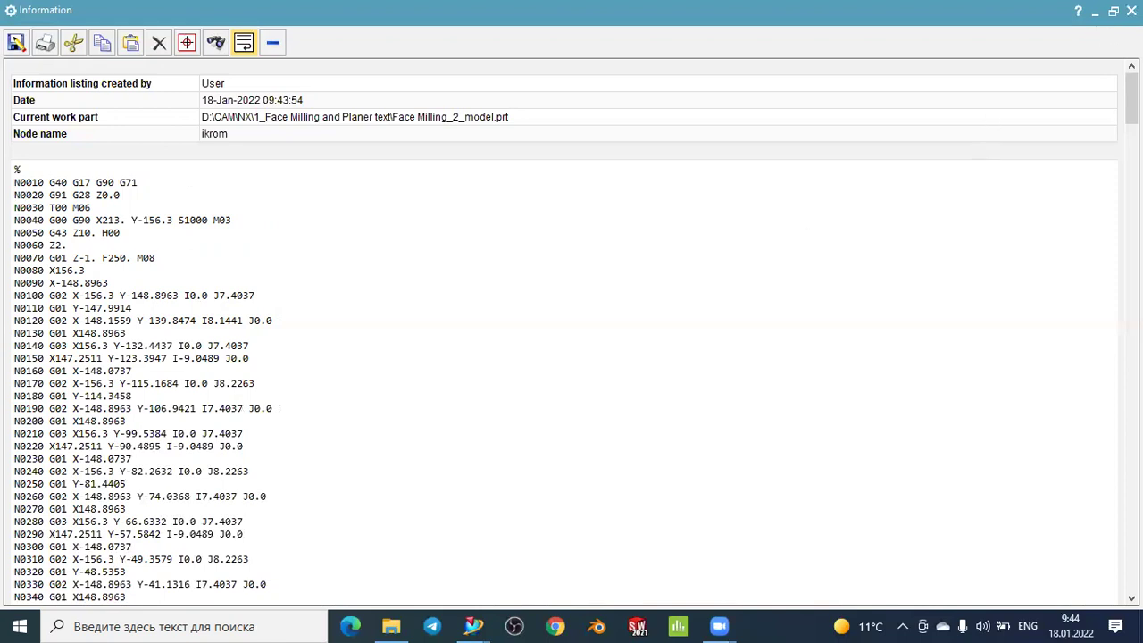
pyautogui.click(1131, 10)
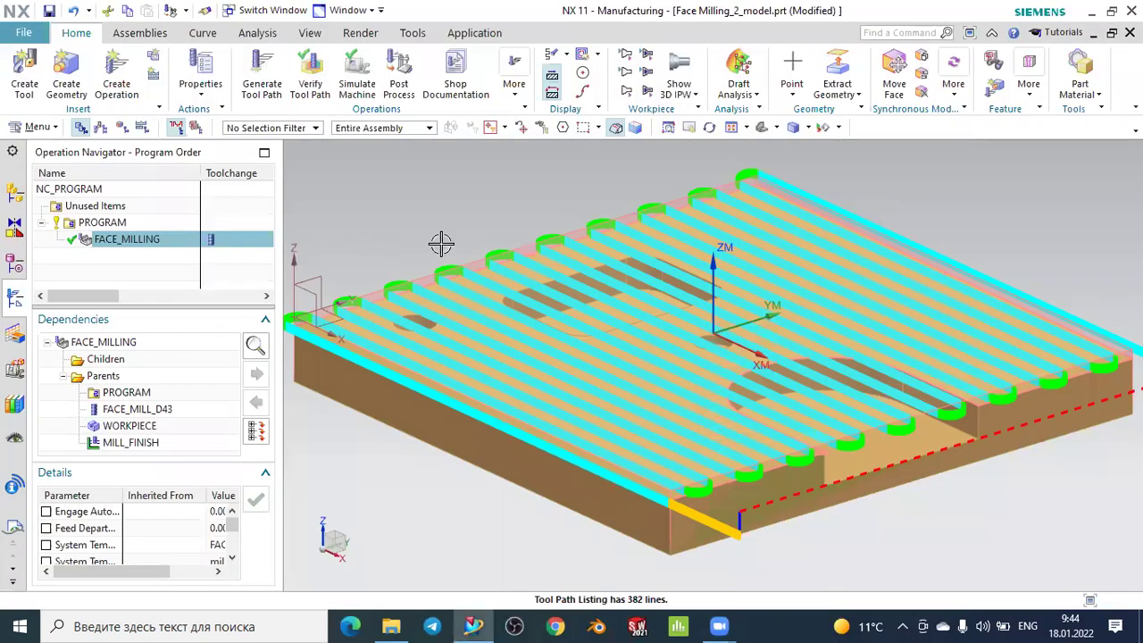
# - Deselect FACE_MILLING to clear its toolpath and tilt the pocketed block to a flatter view
pyautogui.scroll(-2, 535, 232)
pyautogui.moveTo(536, 232); pyautogui.dragTo(449, 212, button='middle')
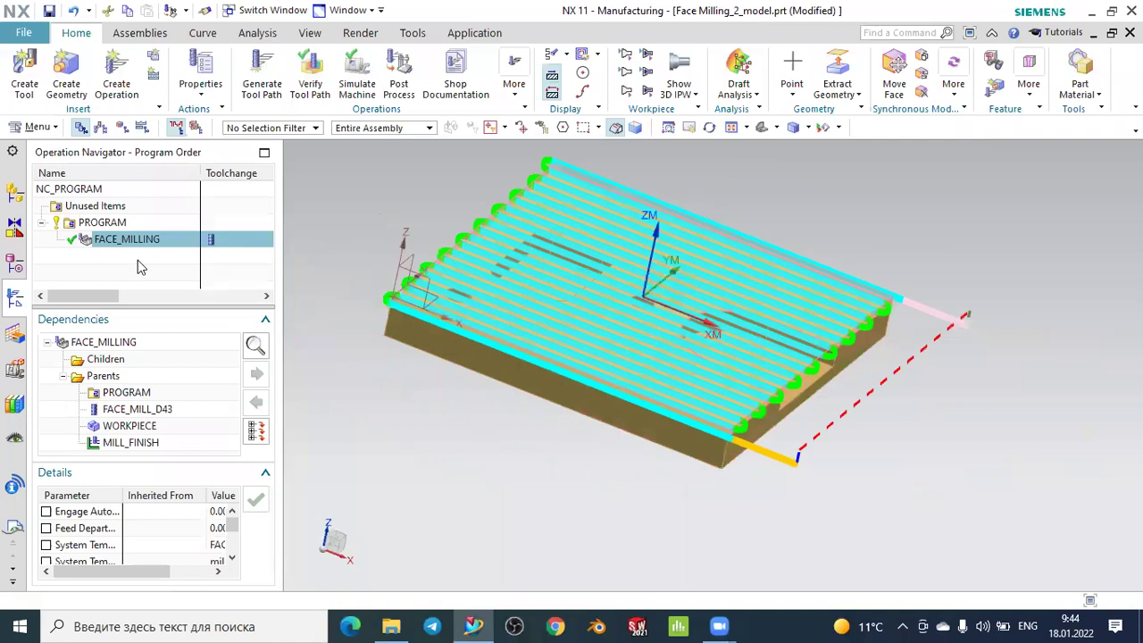
pyautogui.click(137, 260)
pyautogui.scroll(4, 727, 195)
pyautogui.moveTo(745, 195); pyautogui.dragTo(717, 188, button='middle')
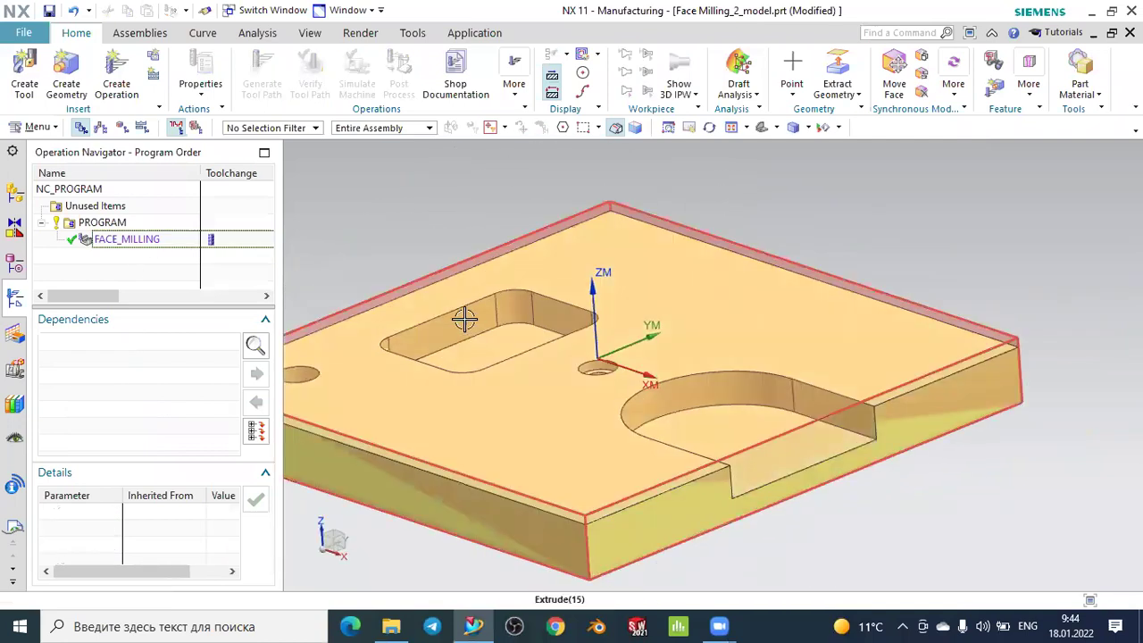